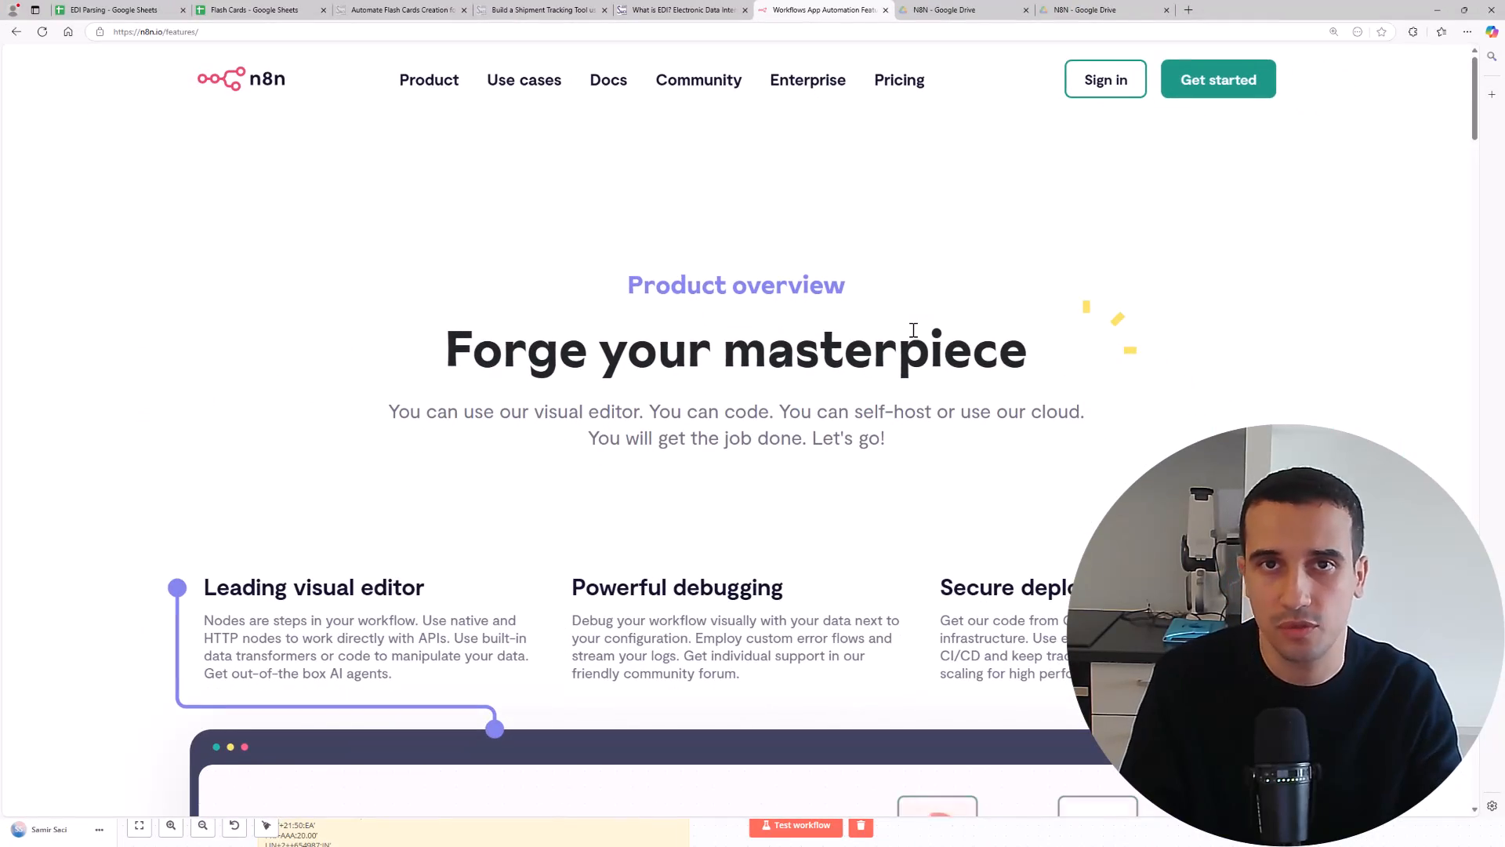
Review the Email Trigger settings and the Subject includes EDI condition in the Electronic Data Interchange Parser workflow
scroll(913, 330, "down", 5)
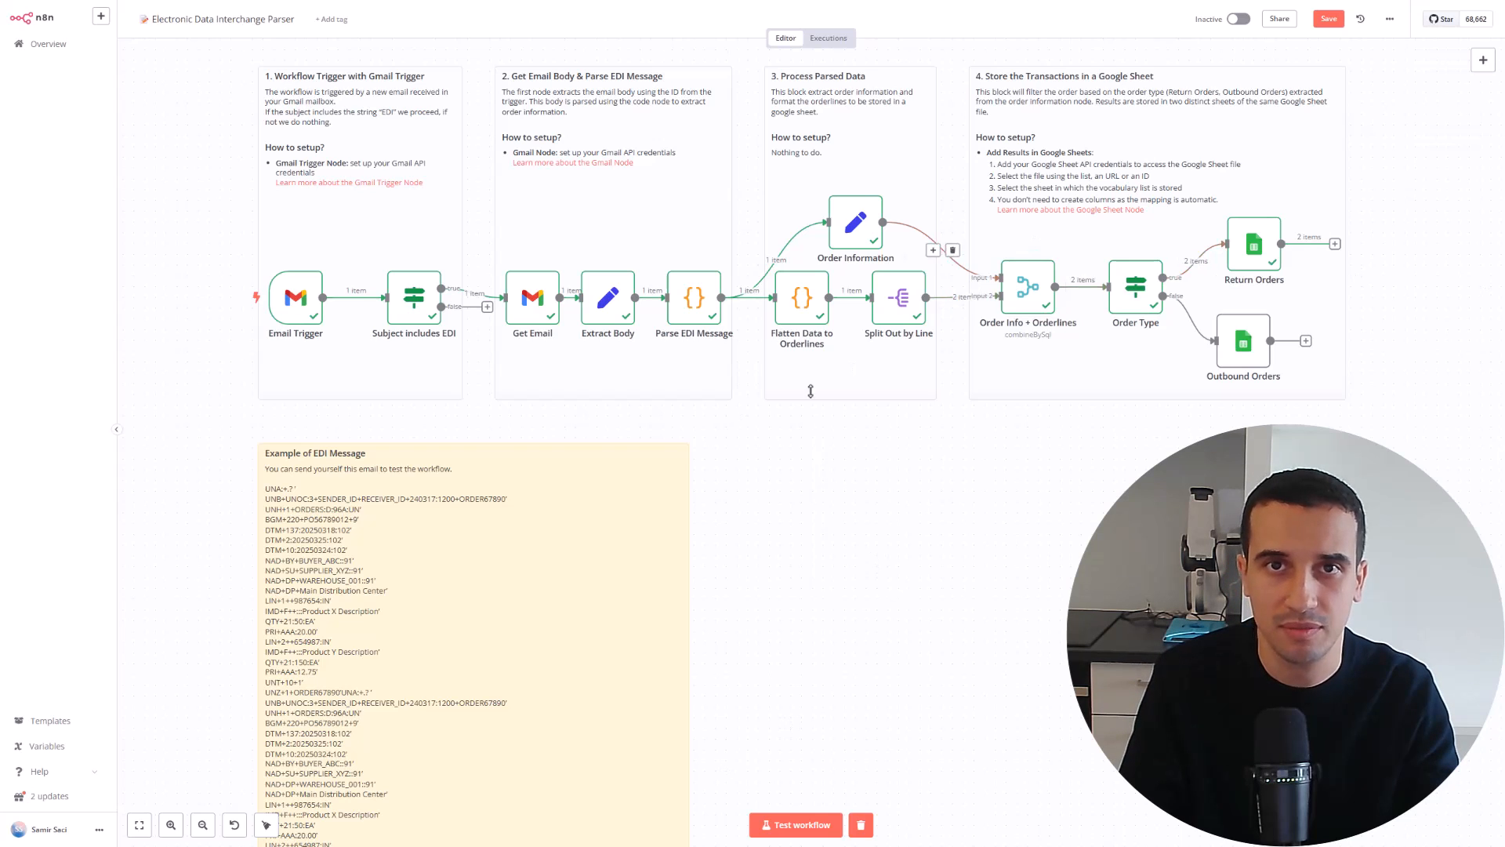
double_click(292, 307)
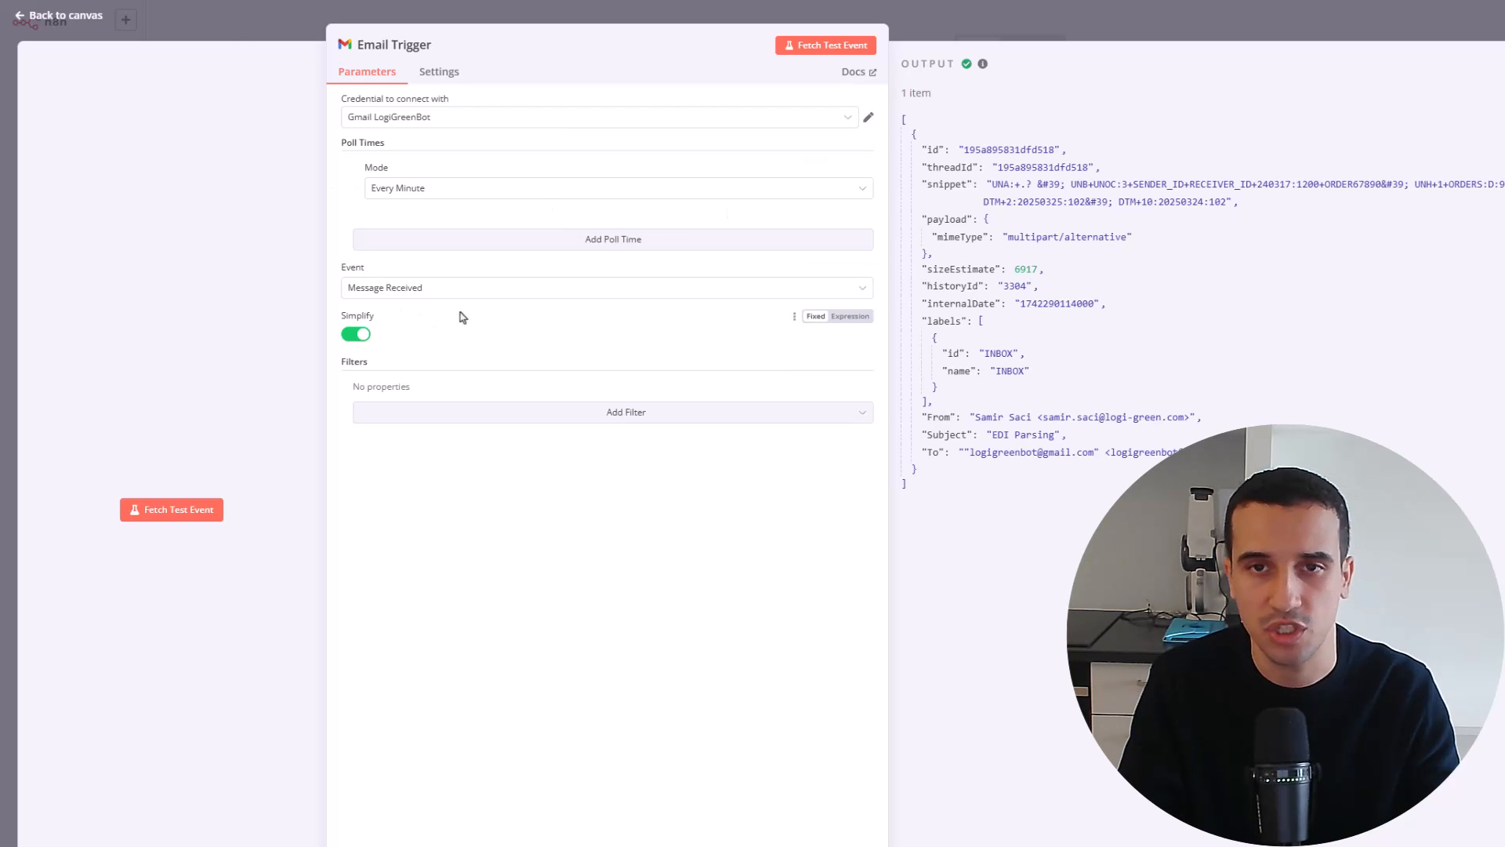
left_click(939, 33)
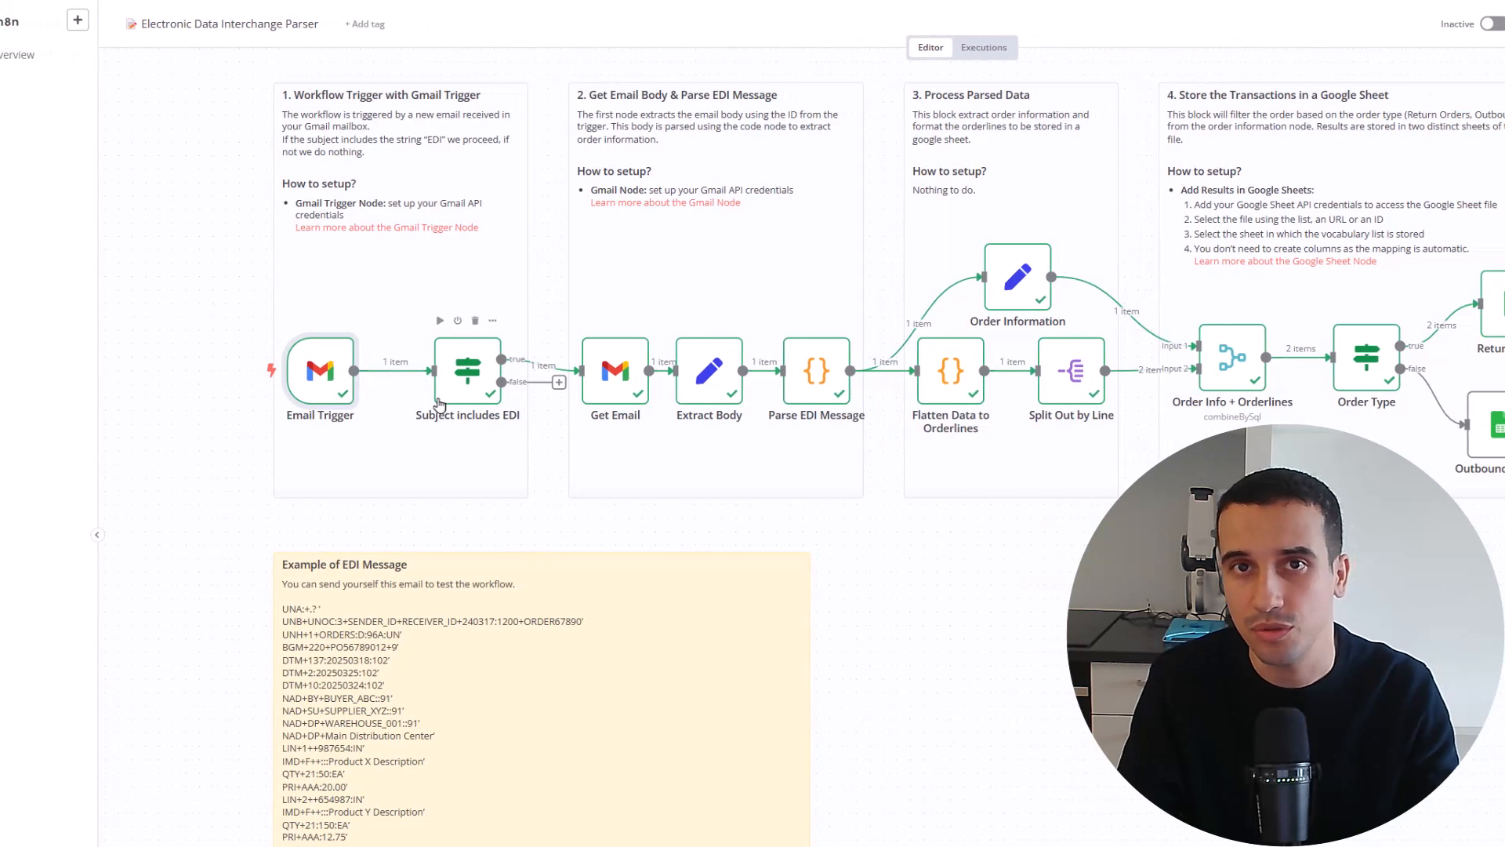
double_click(515, 370)
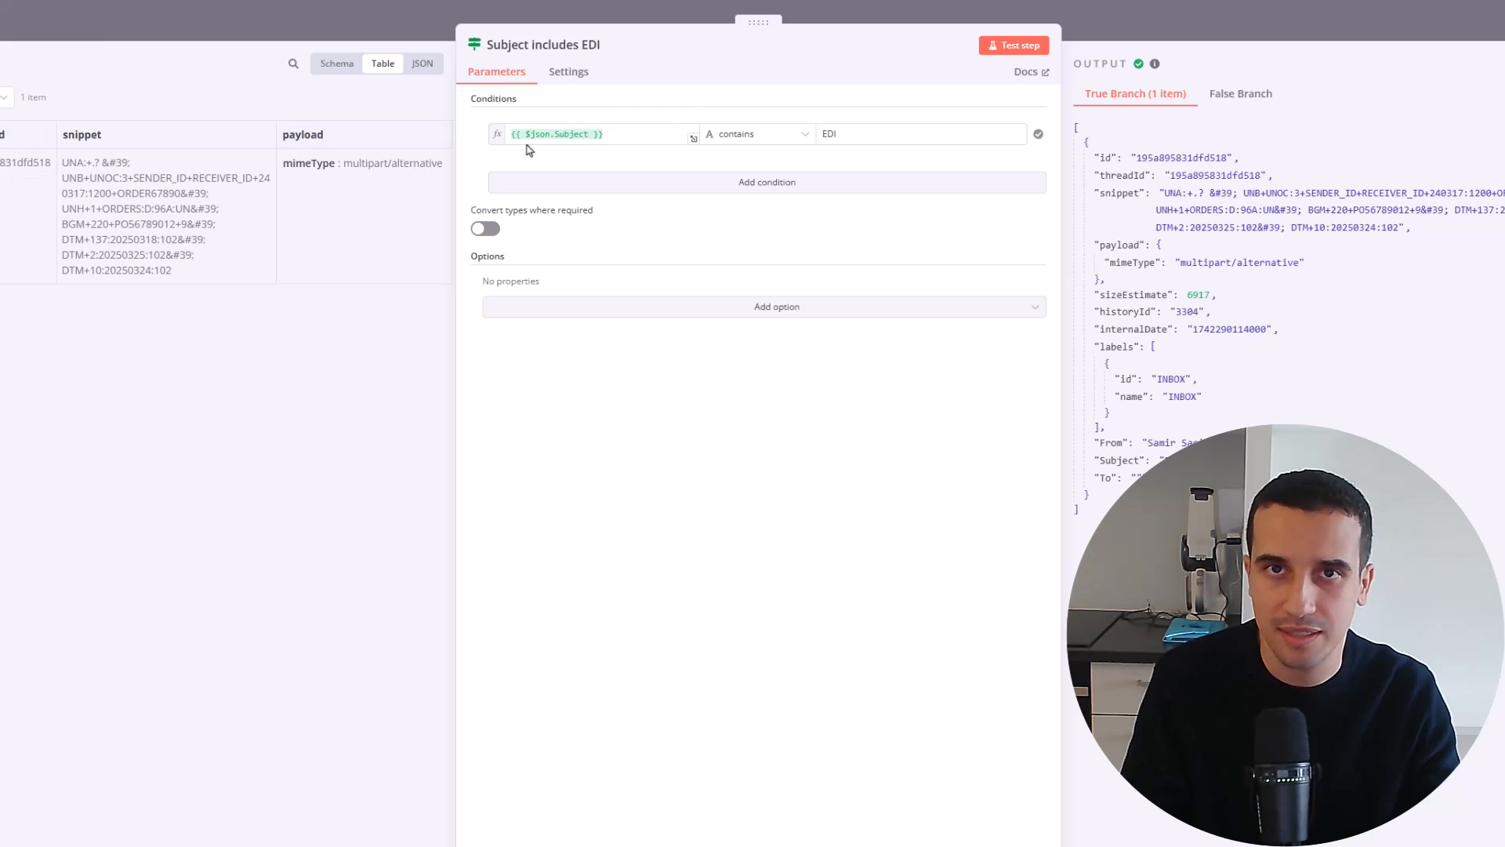
left_click(840, 134)
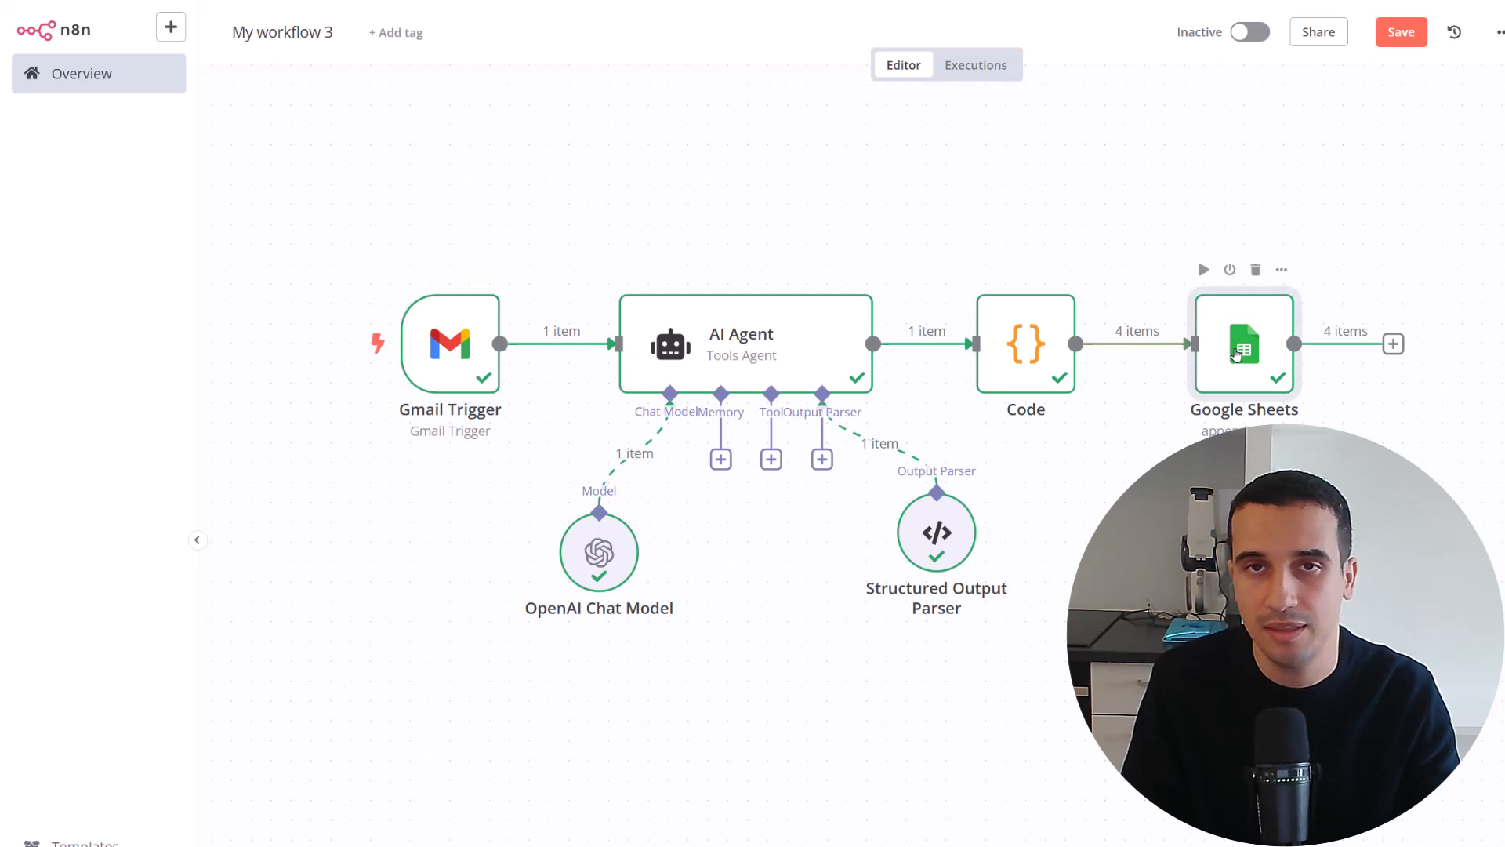
Examine the Google Sheets node's append-row settings, column mapping and output in the finished email parsing workflow
double_click(1237, 355)
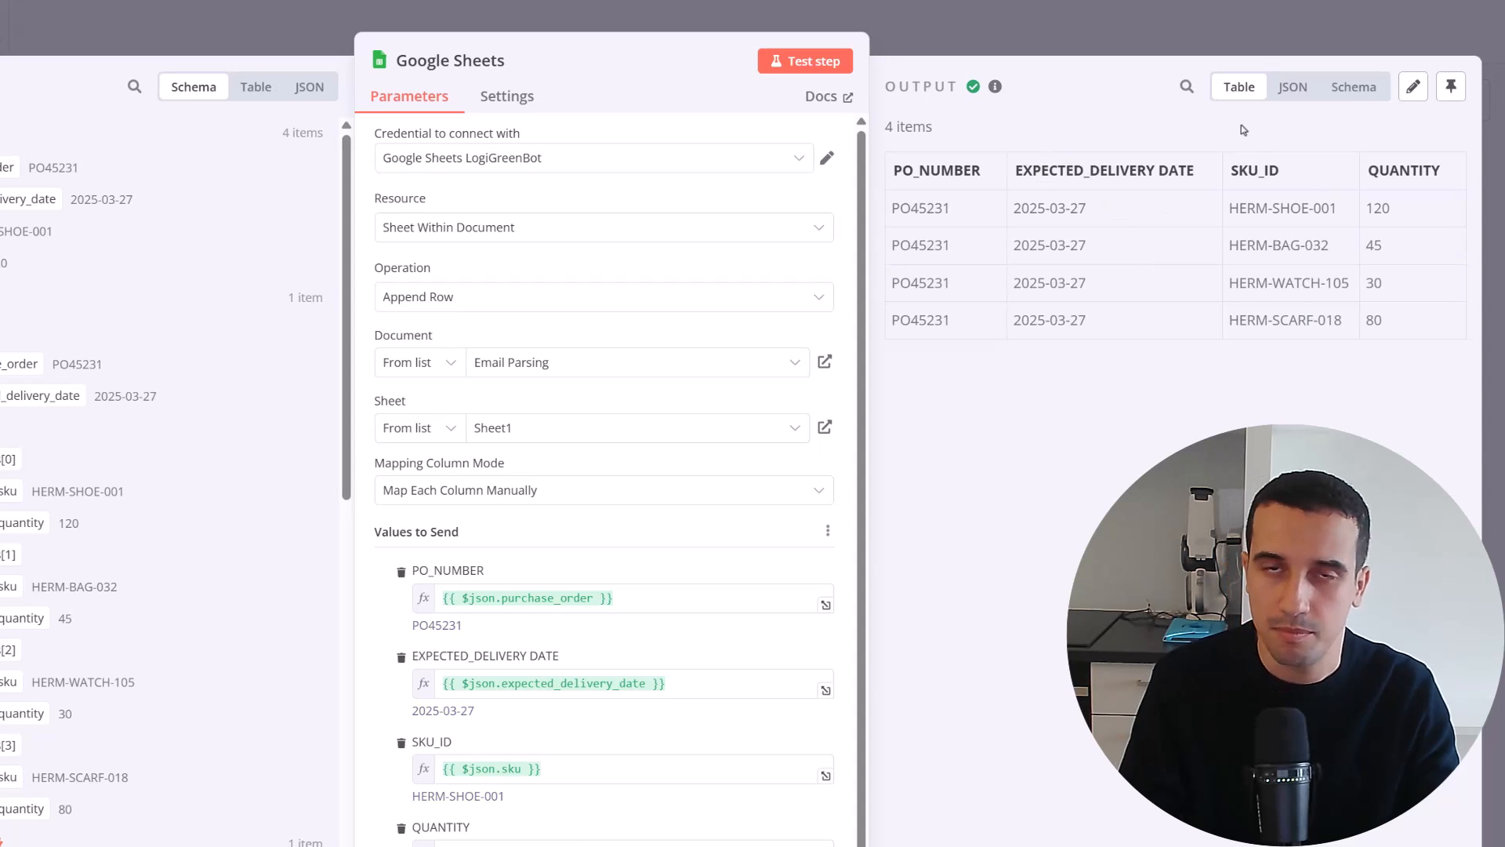
left_click(4, 28)
left_click(820, 572)
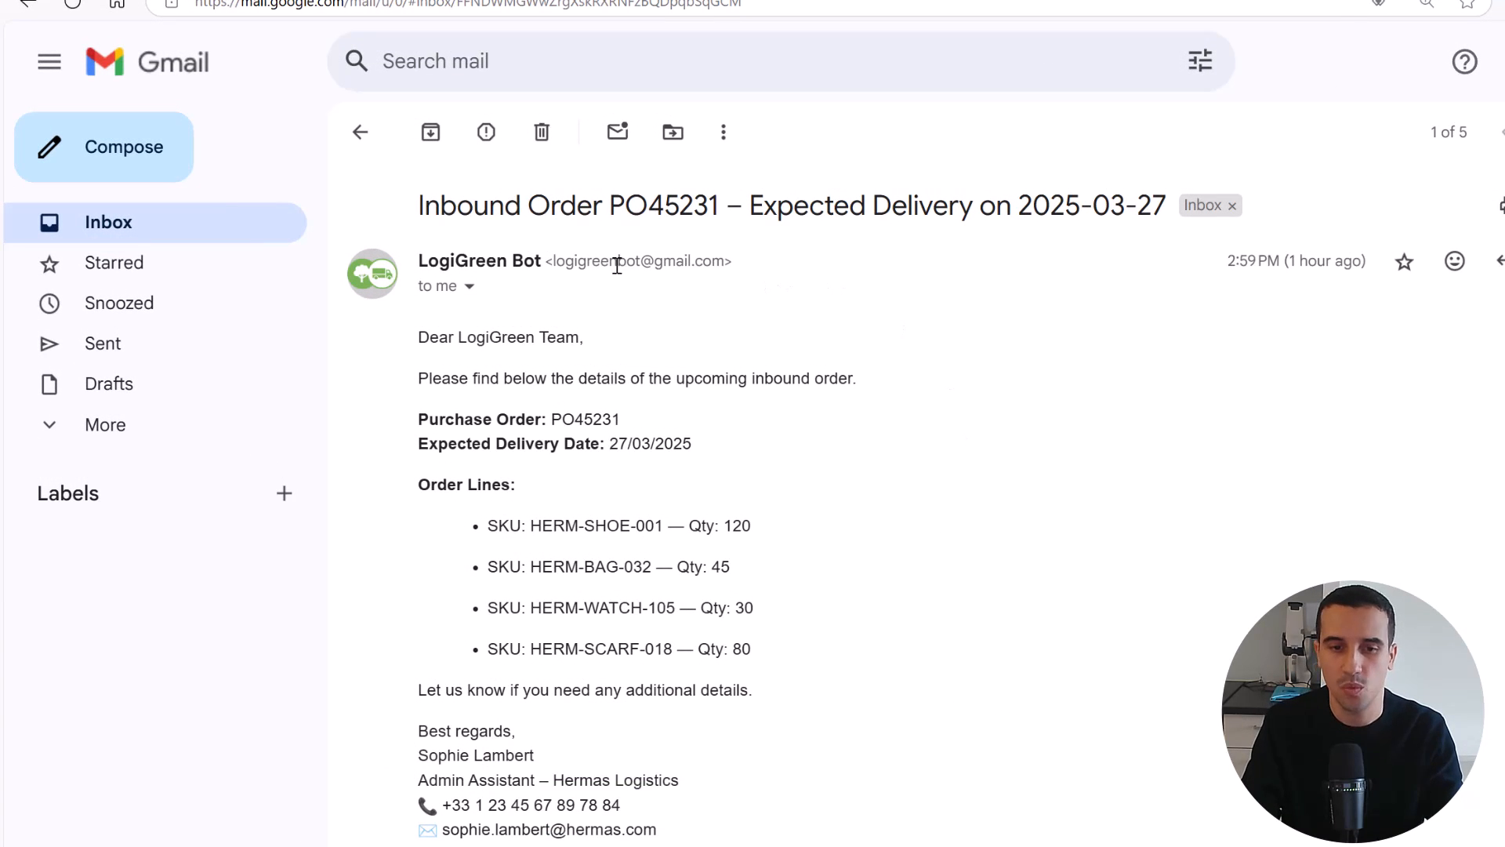
Examine the purchase order number and expected delivery date in the inbound order email's subject
left_click_drag(721, 209, 605, 210)
left_click(915, 250)
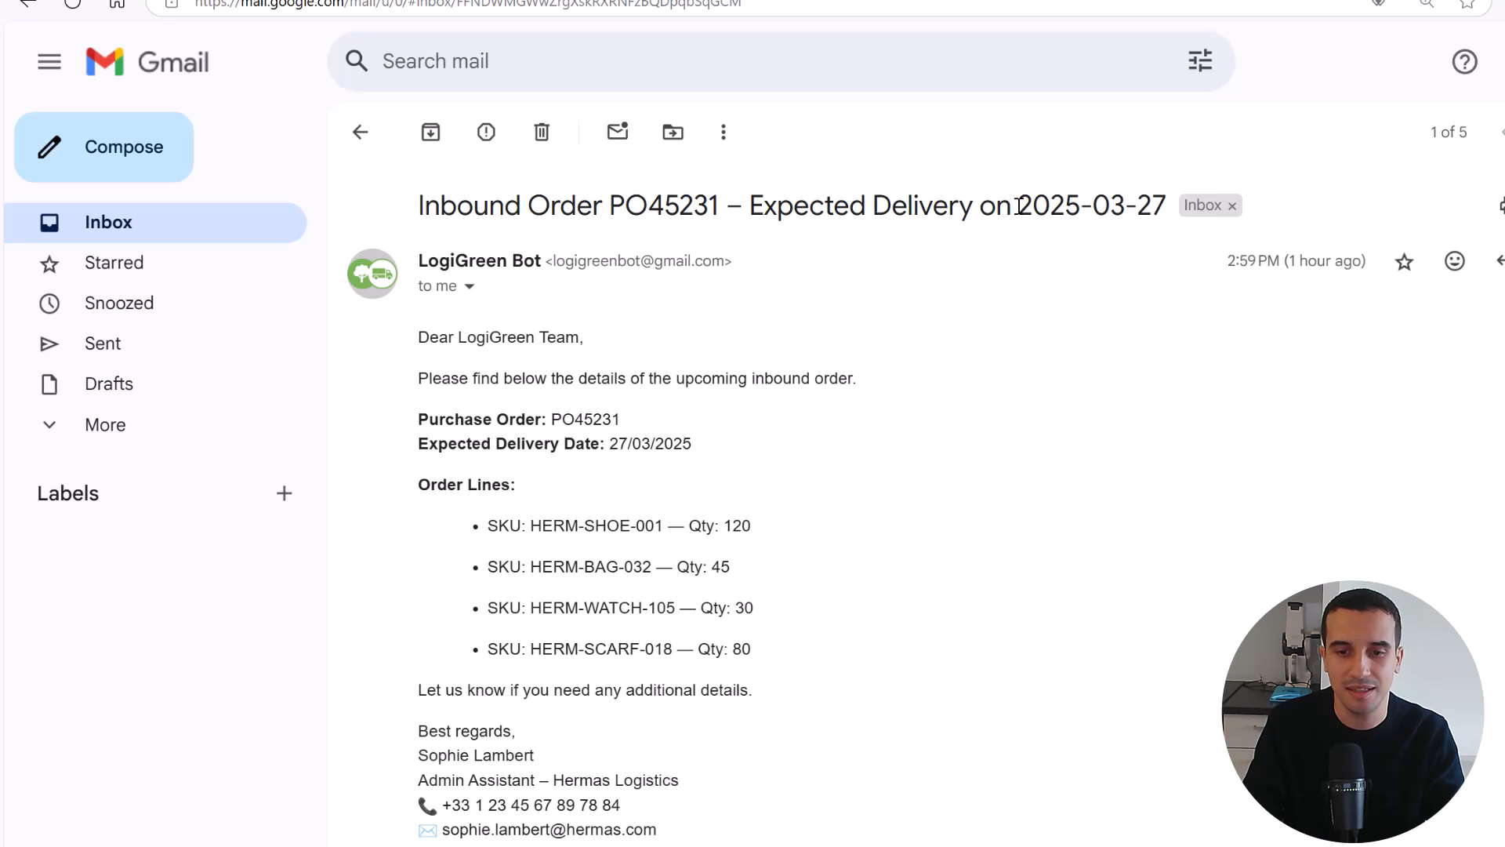
left_click_drag(1016, 207, 1153, 211)
left_click(894, 352)
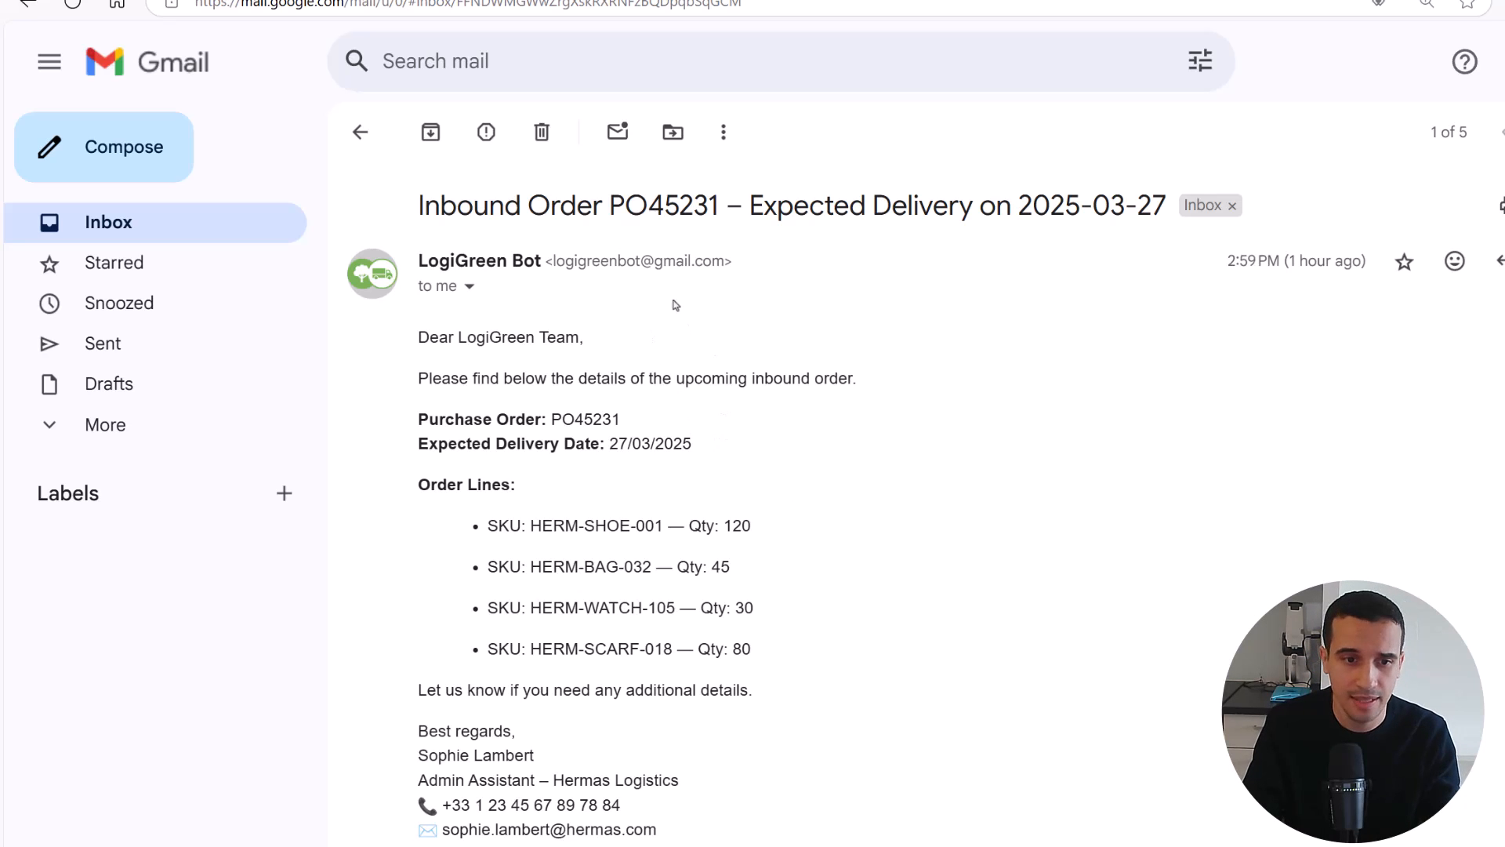
Switch to the Email Parsing spreadsheet and examine its order number, delivery date, SKU and quantity columns
left_click(470, 0)
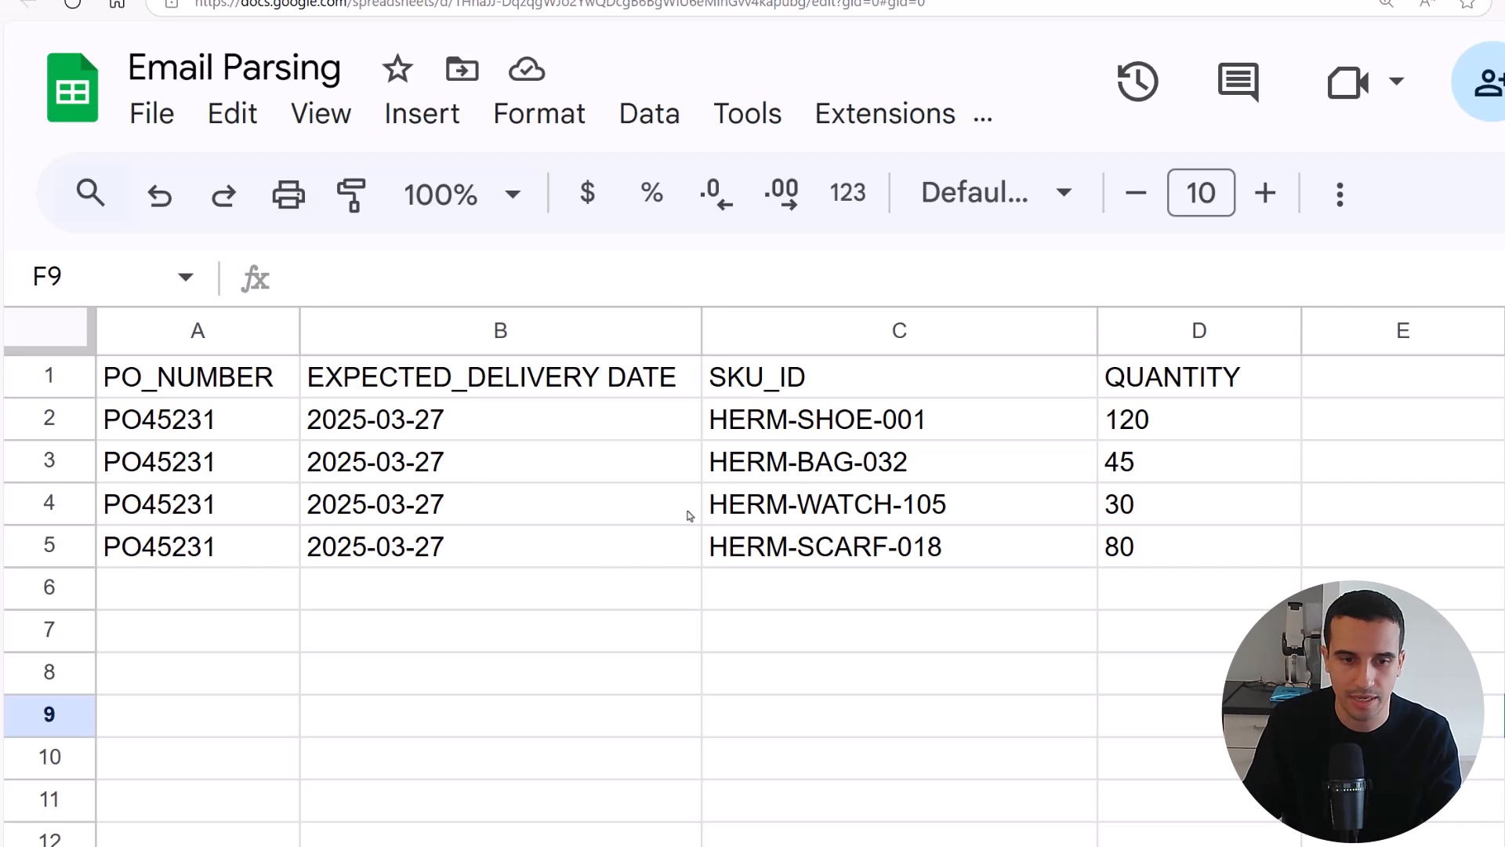
left_click(212, 420)
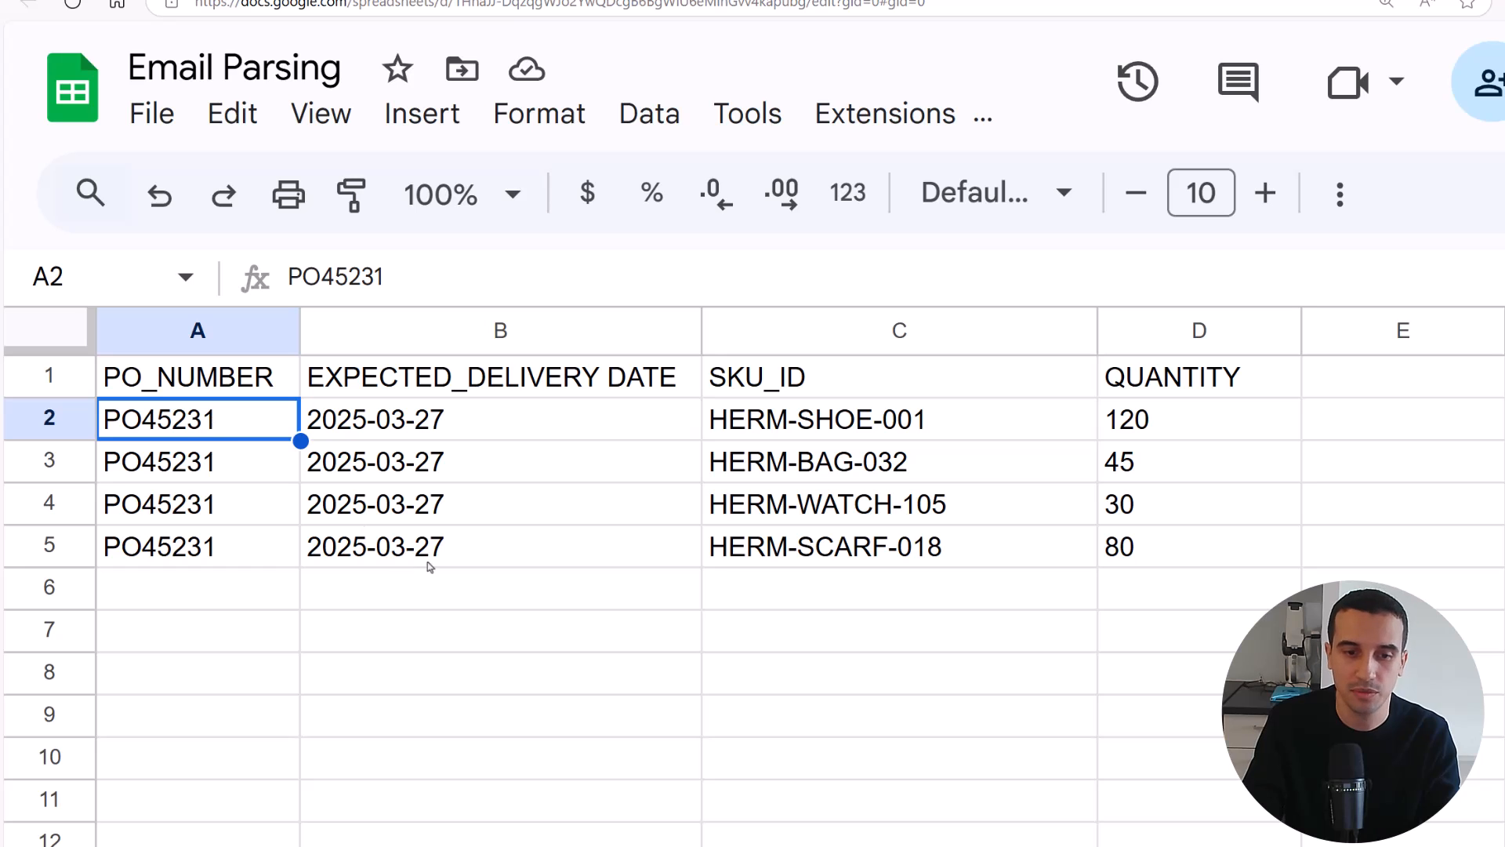
left_click(453, 456)
left_click(853, 425)
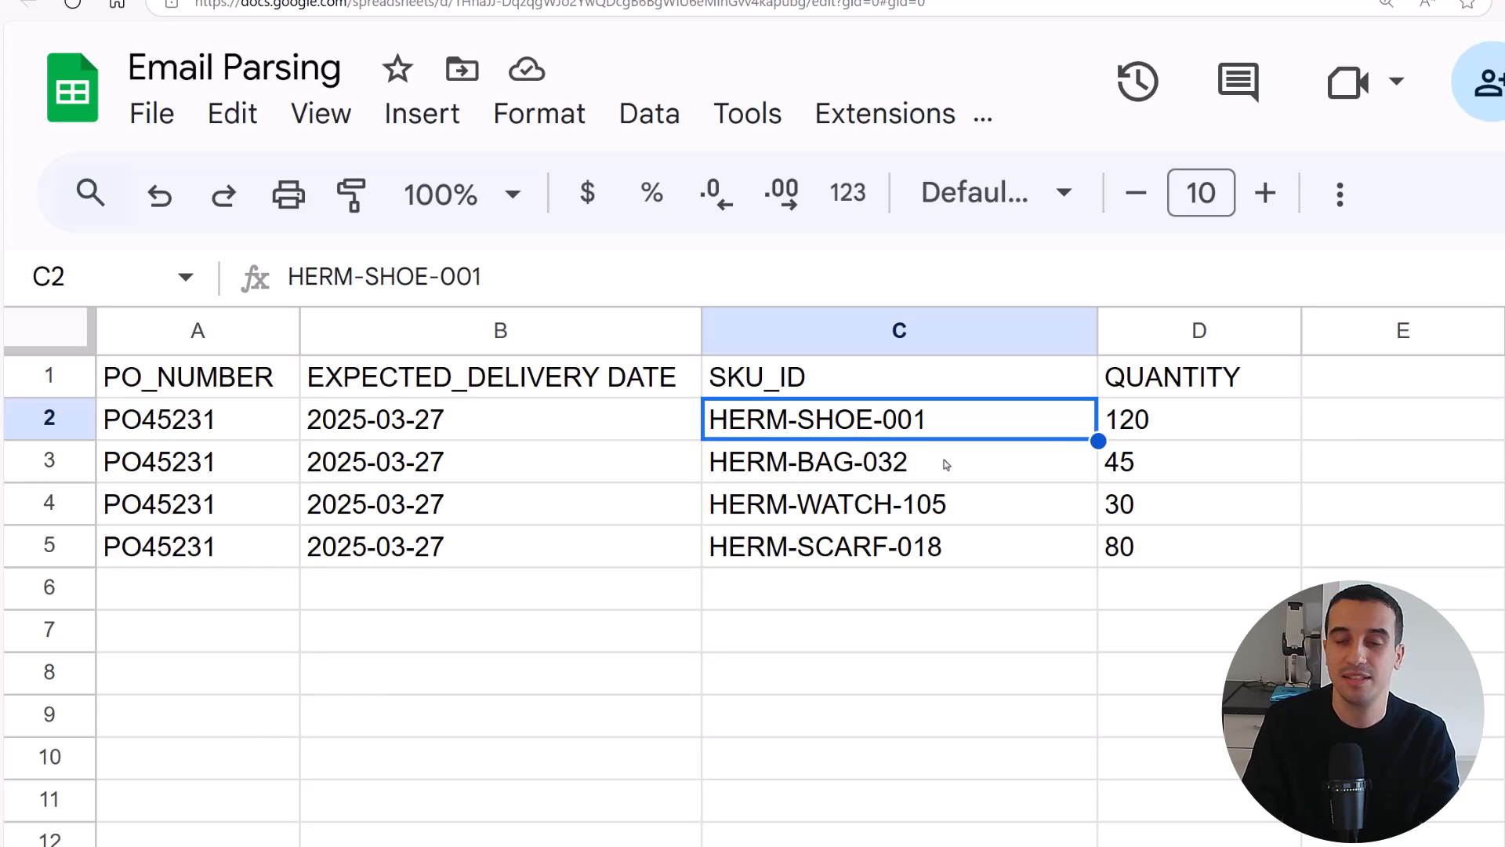
left_click(1174, 414)
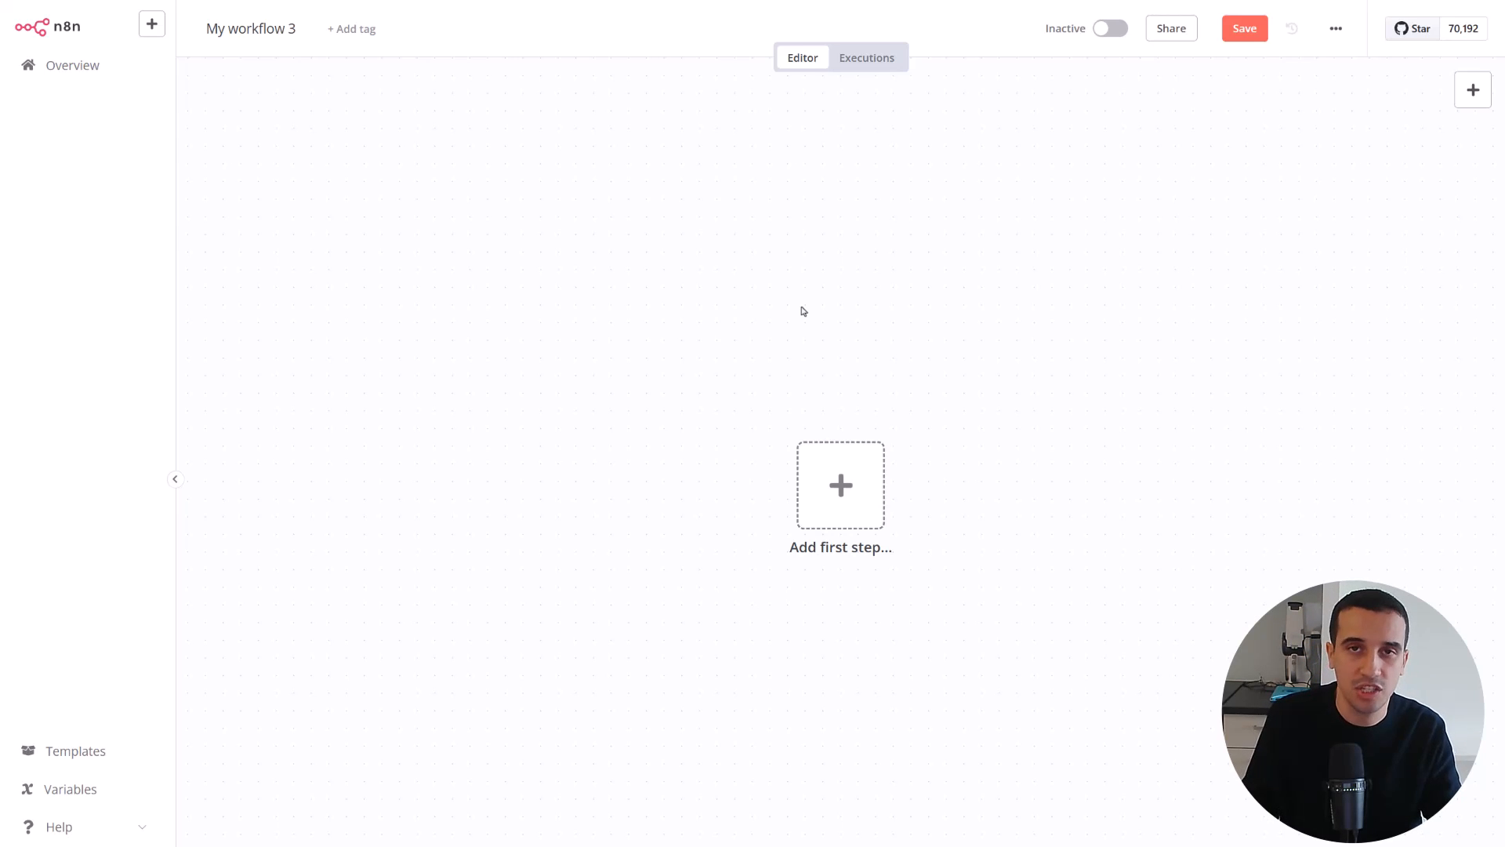
Add a Gmail On message received trigger to the empty workflow with its poll mode set to Every Minute
left_click(1473, 89)
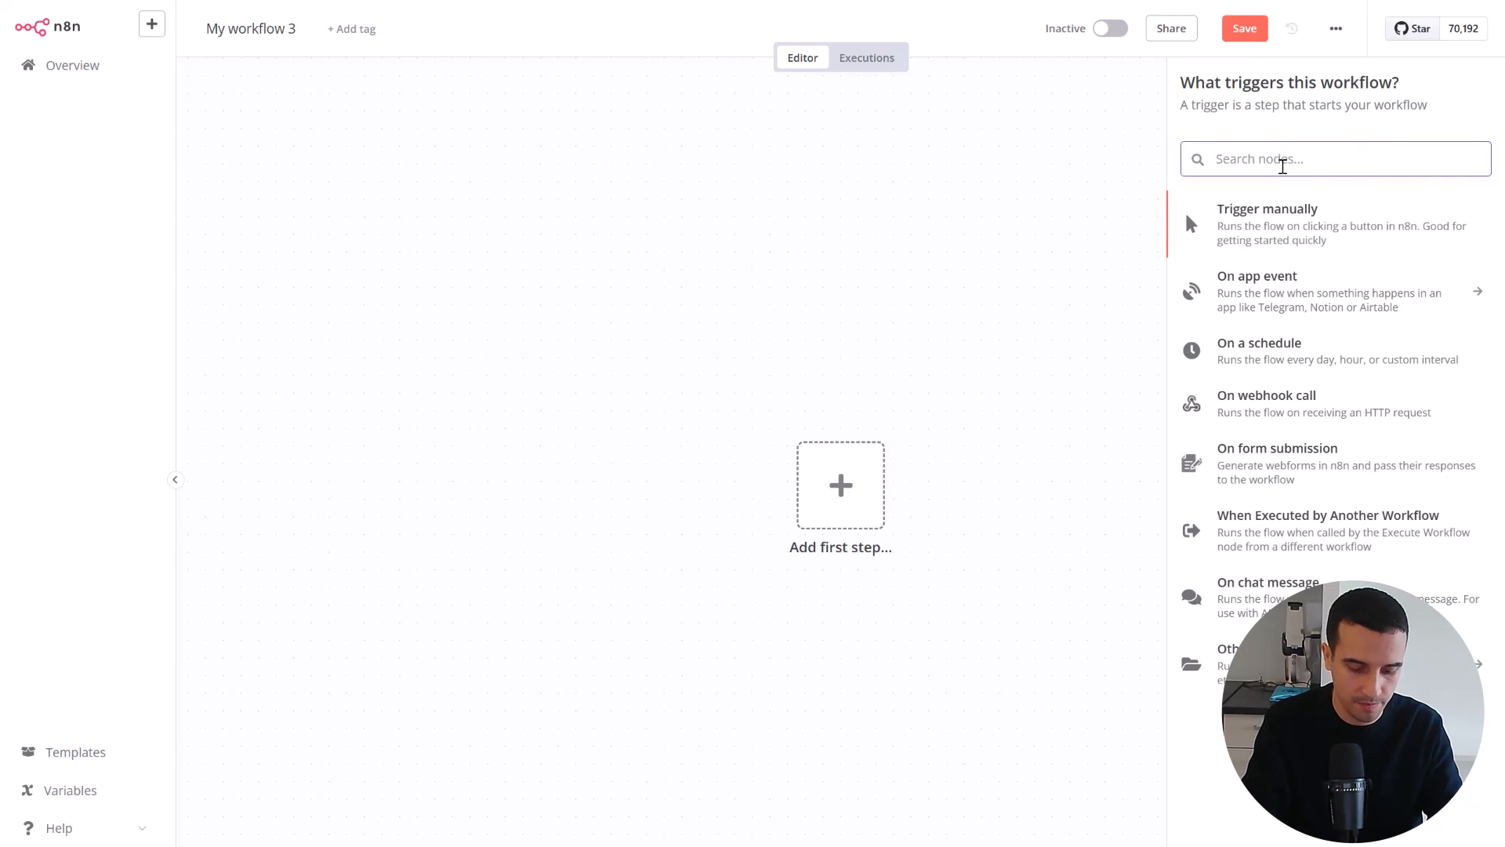
type("gmail")
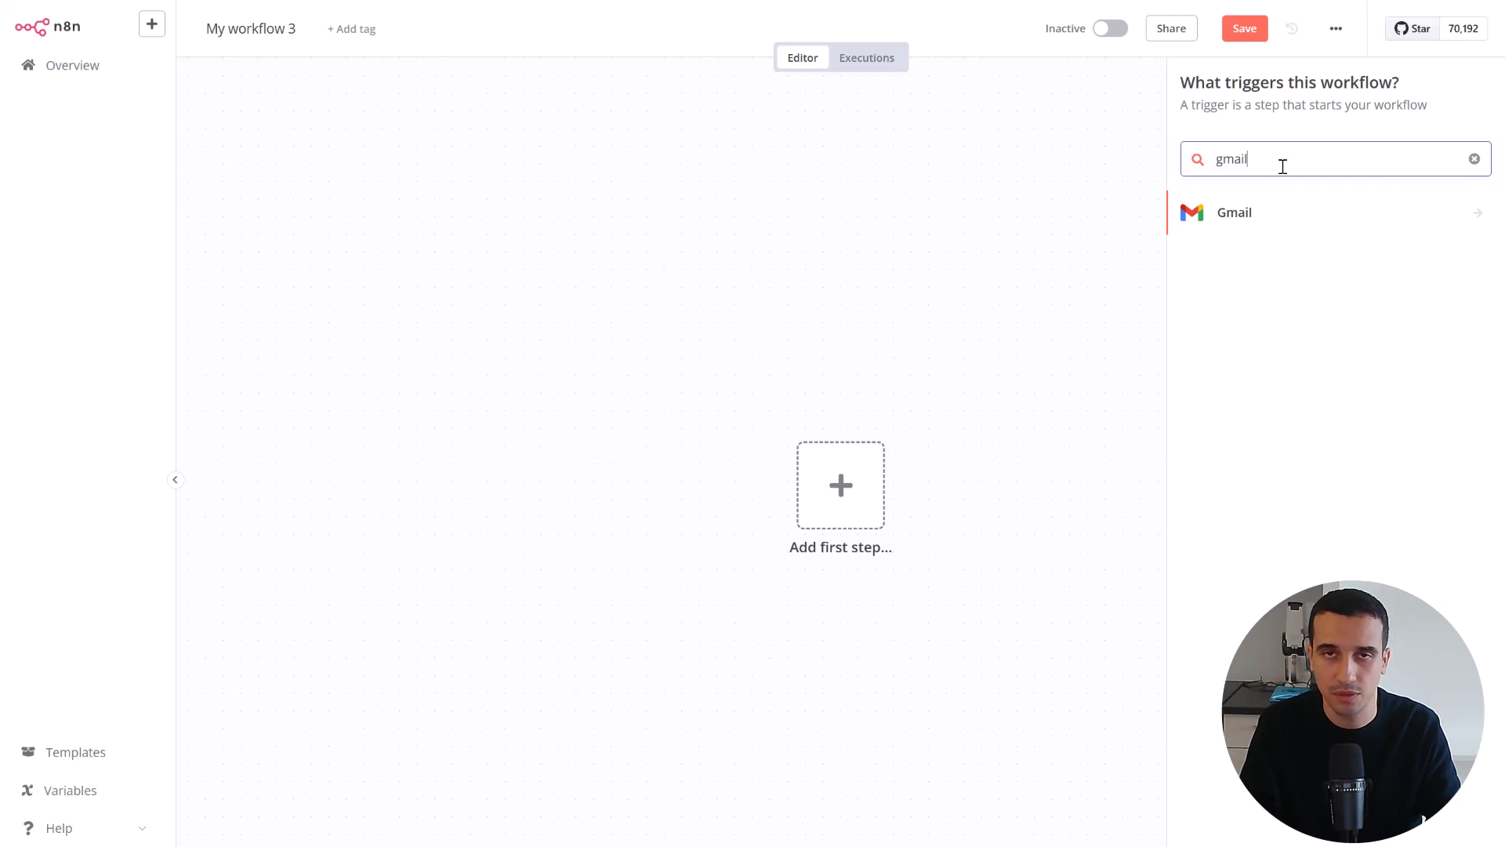
left_click(1285, 210)
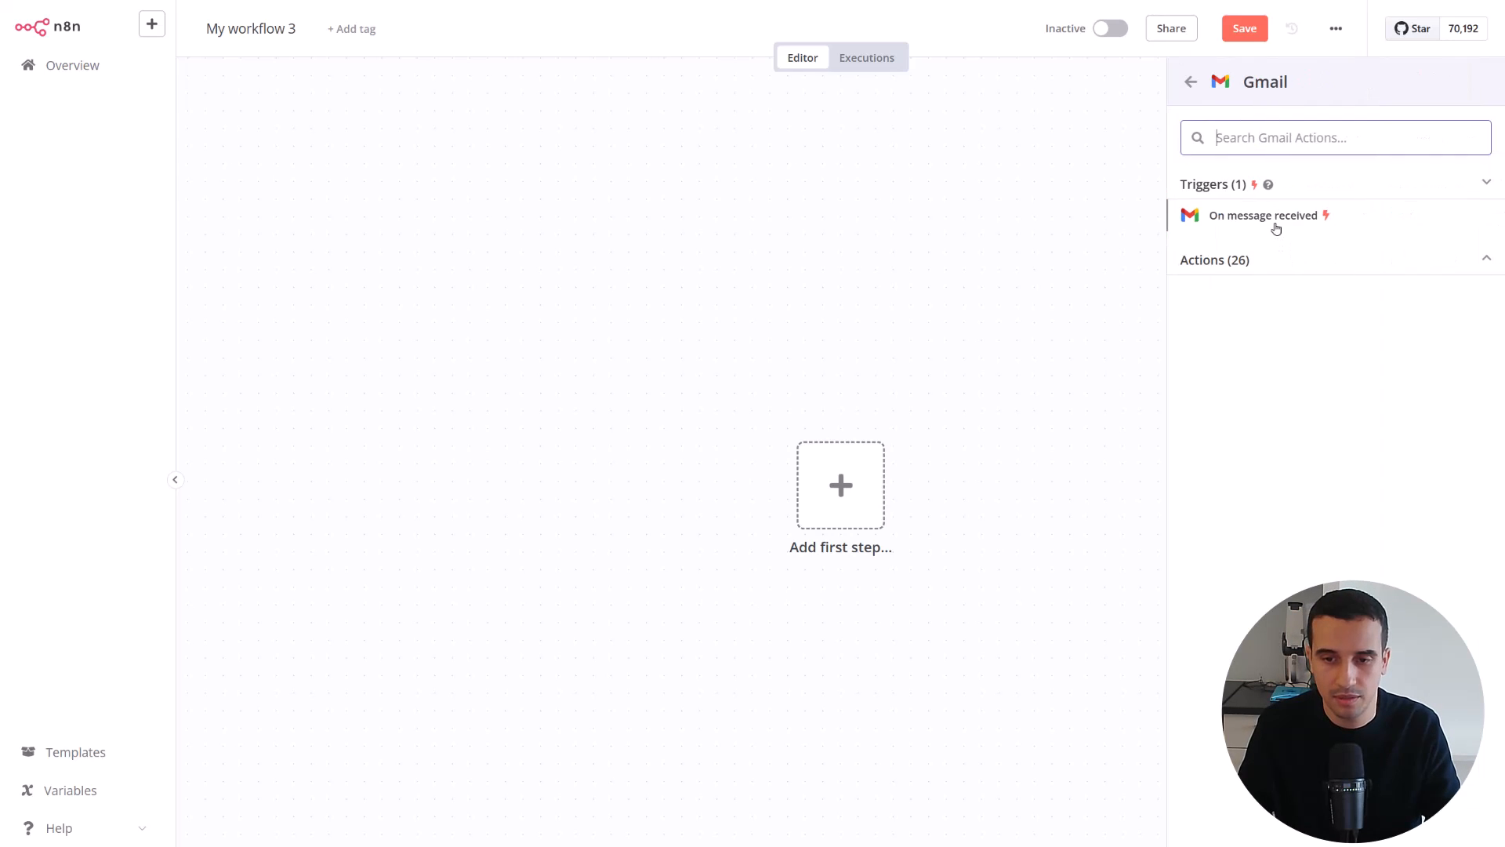
left_click(1276, 226)
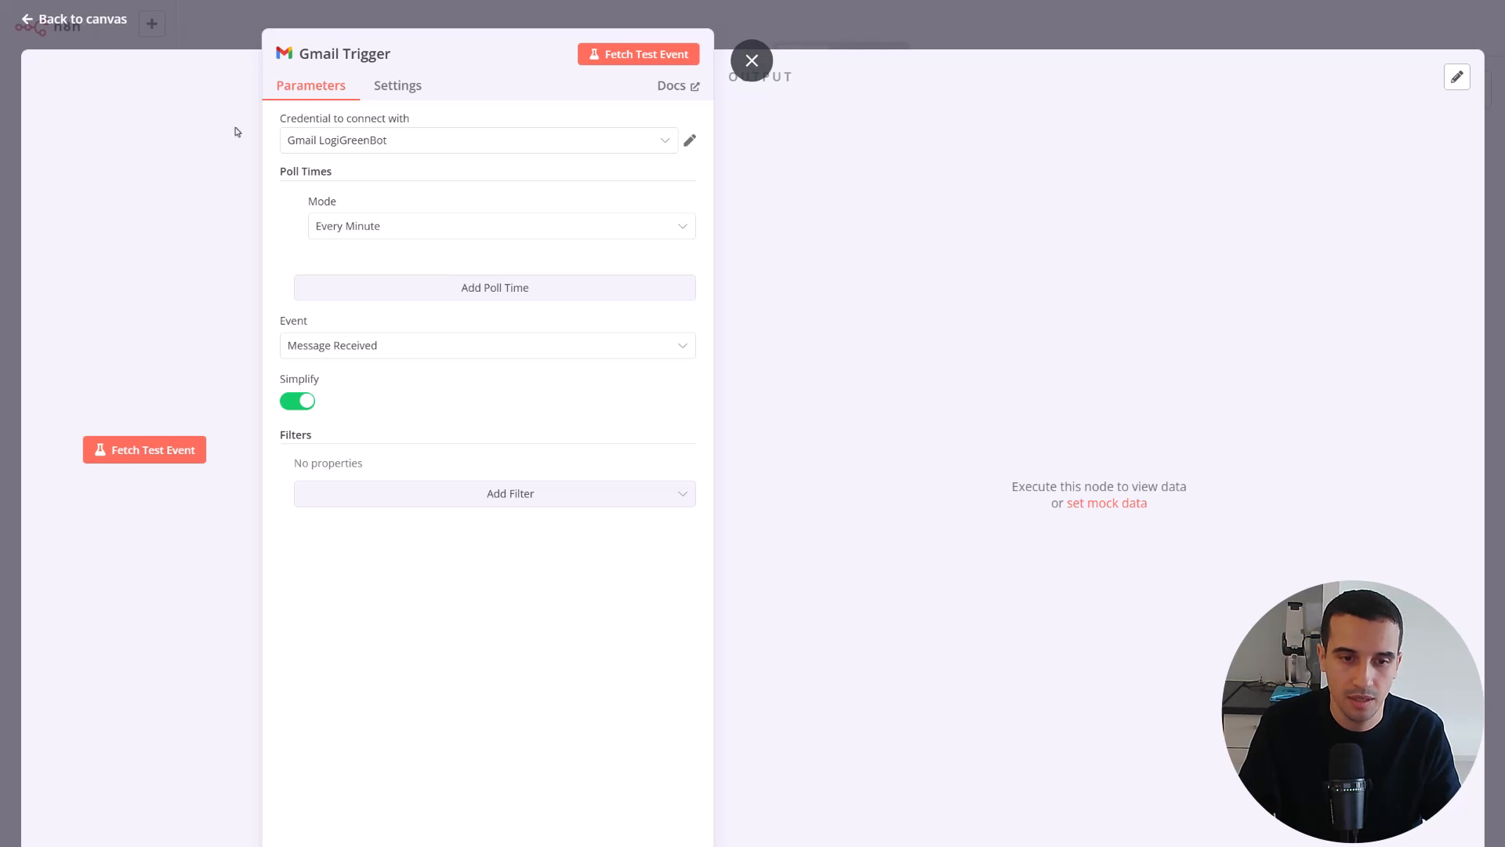
left_click(423, 233)
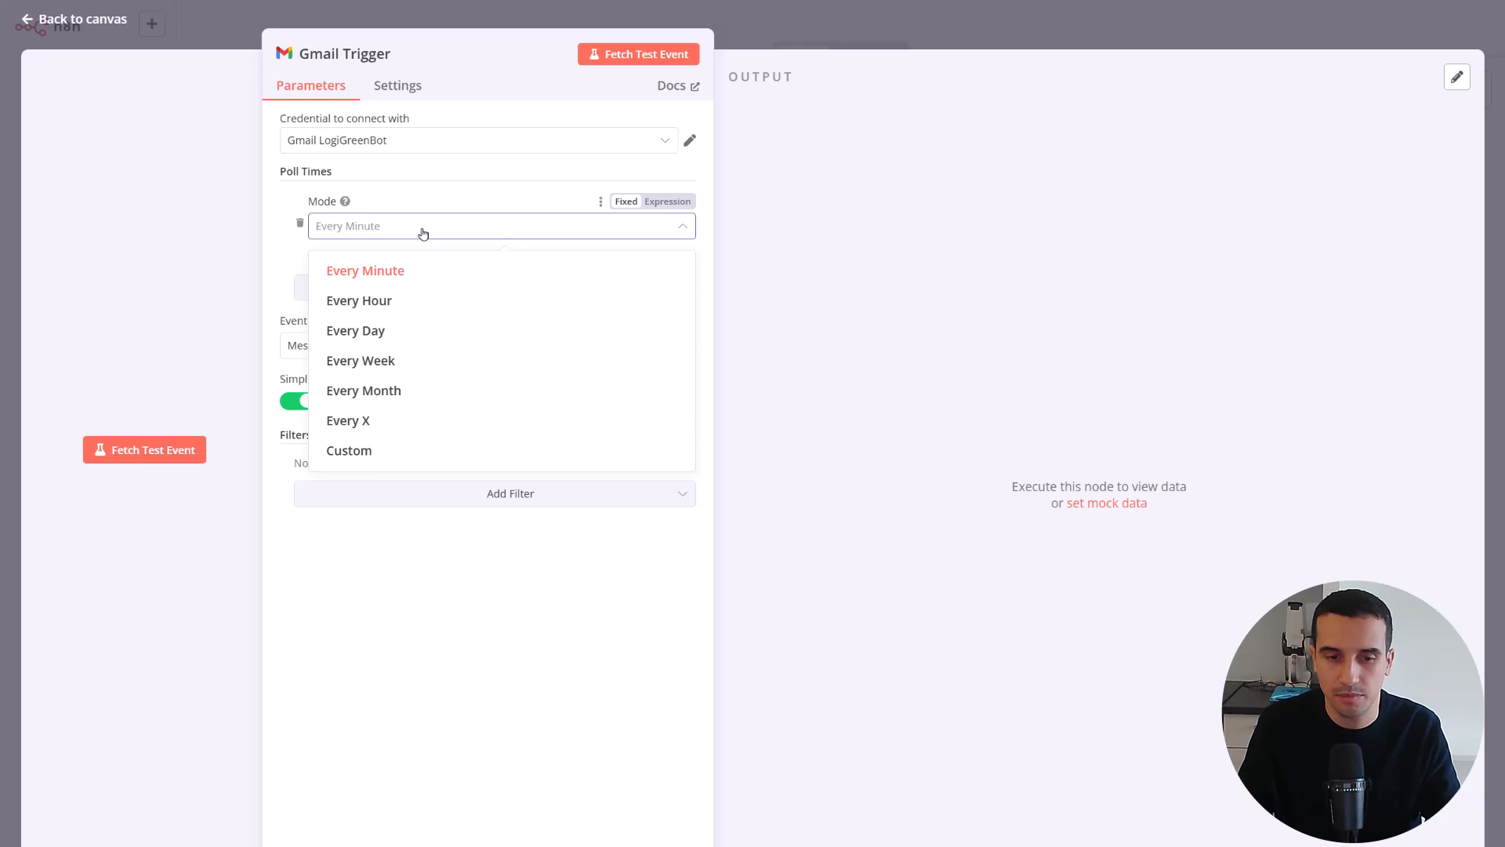
left_click(408, 269)
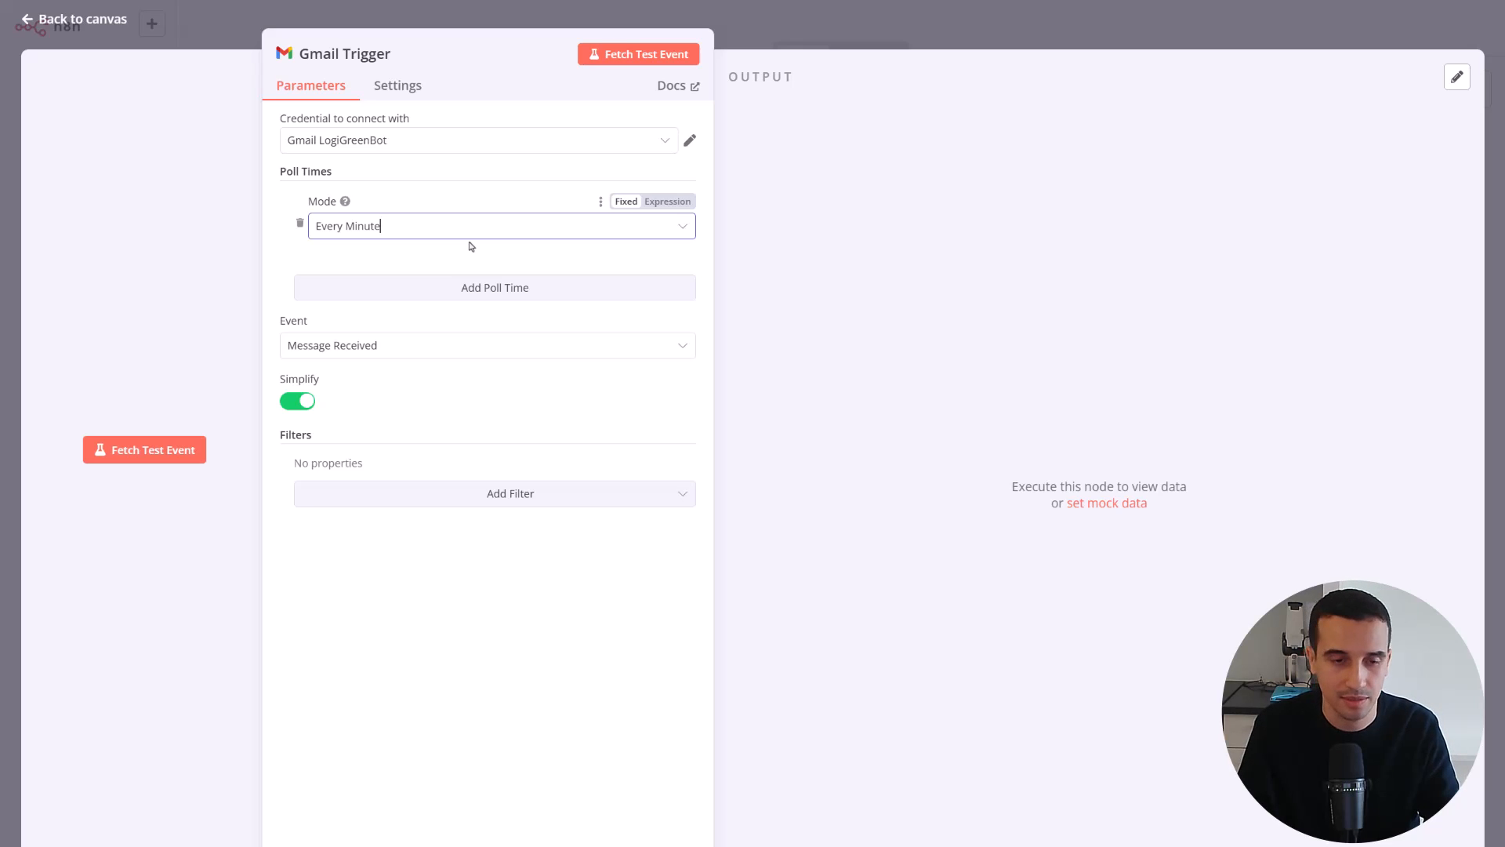
left_click(29, 19)
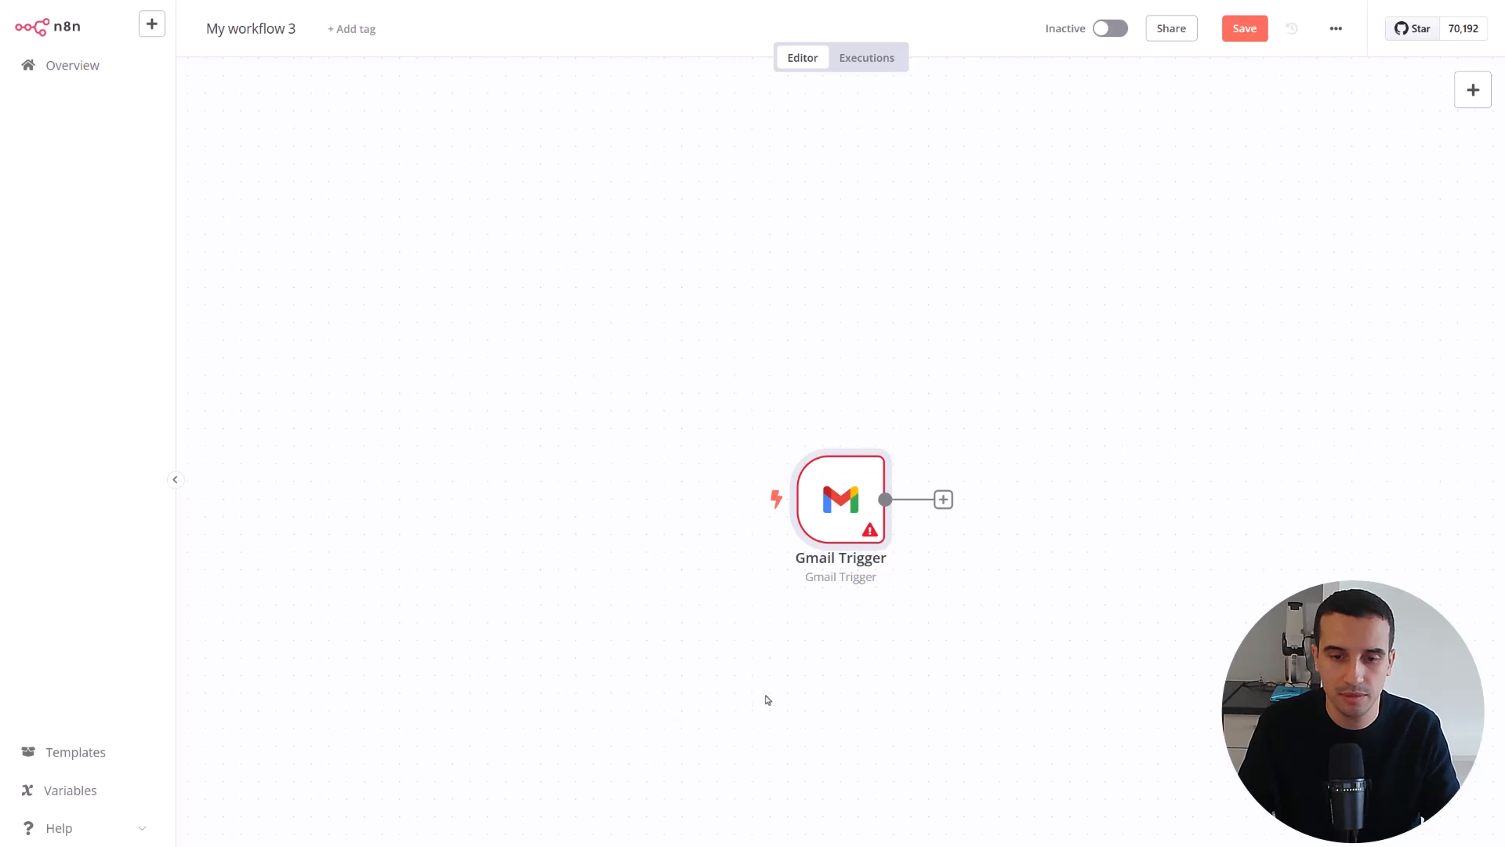
Move the Gmail Trigger node to the upper left area of the canvas and test the workflow
mouse_move(832, 522)
left_click_drag(832, 521, 392, 326)
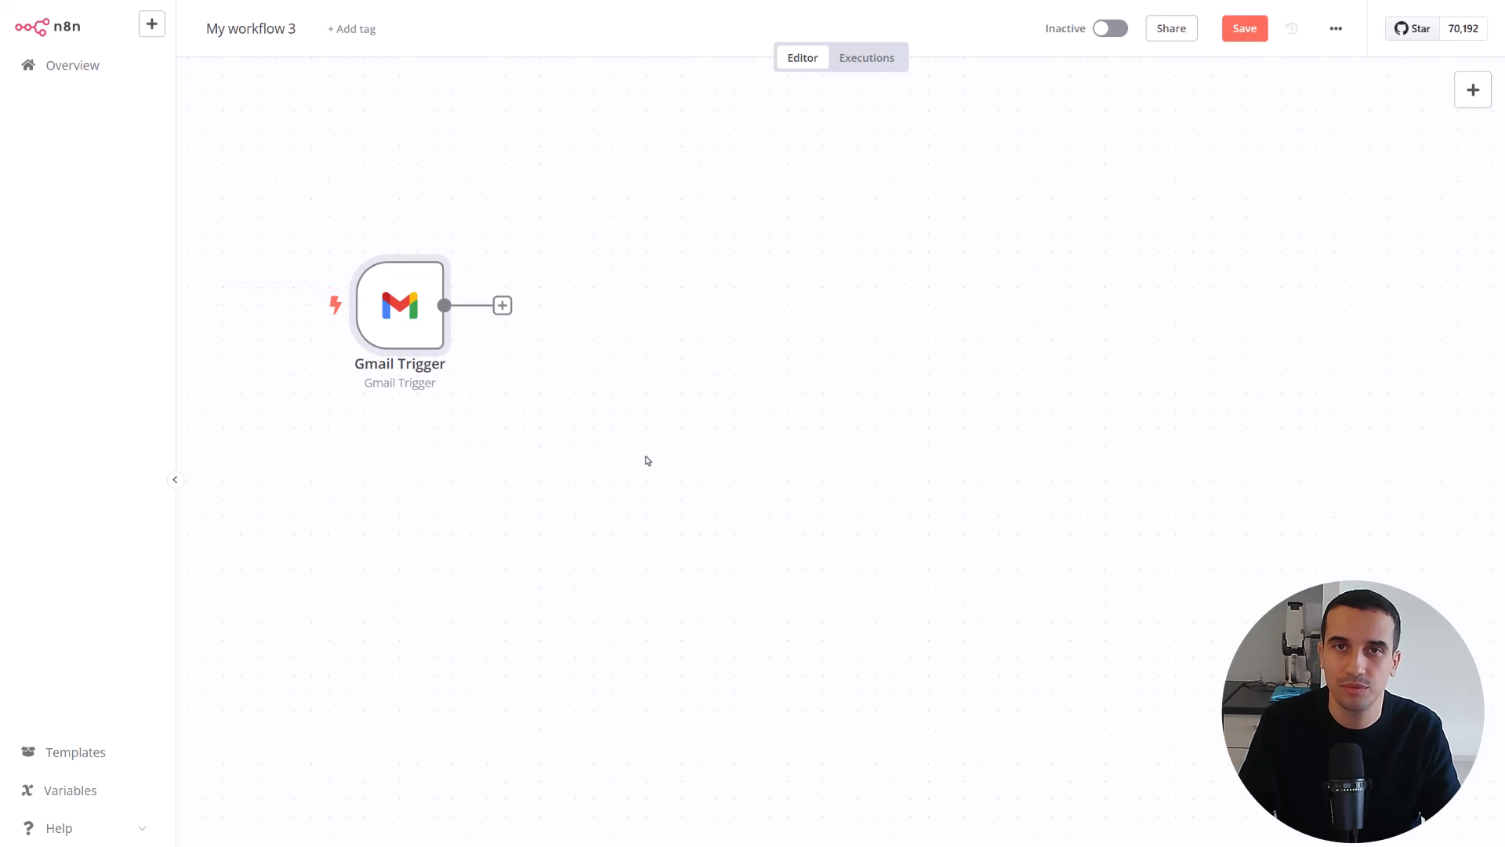
mouse_move(382, 334)
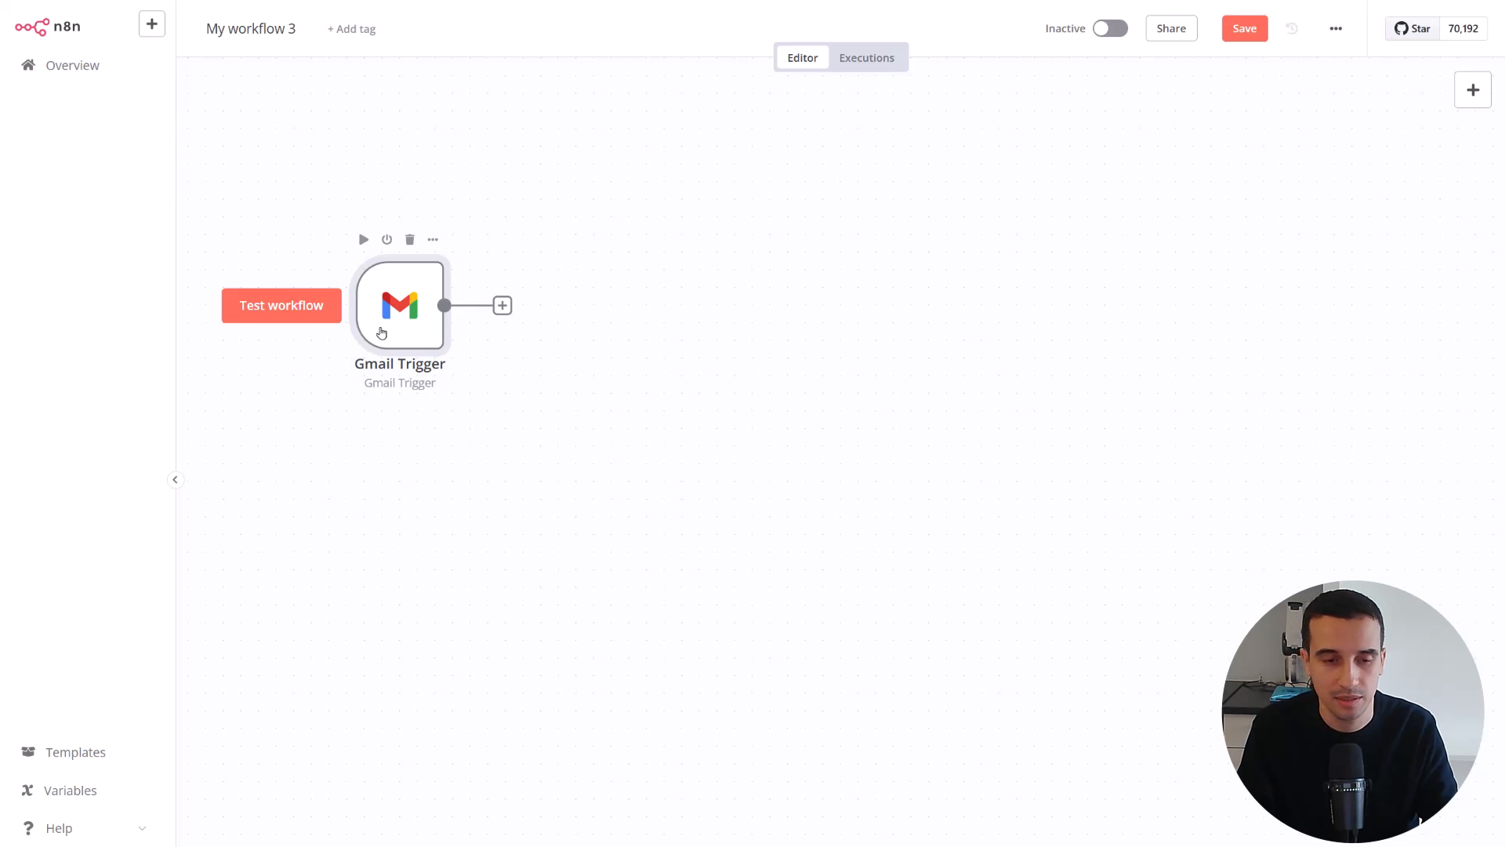
left_click(269, 302)
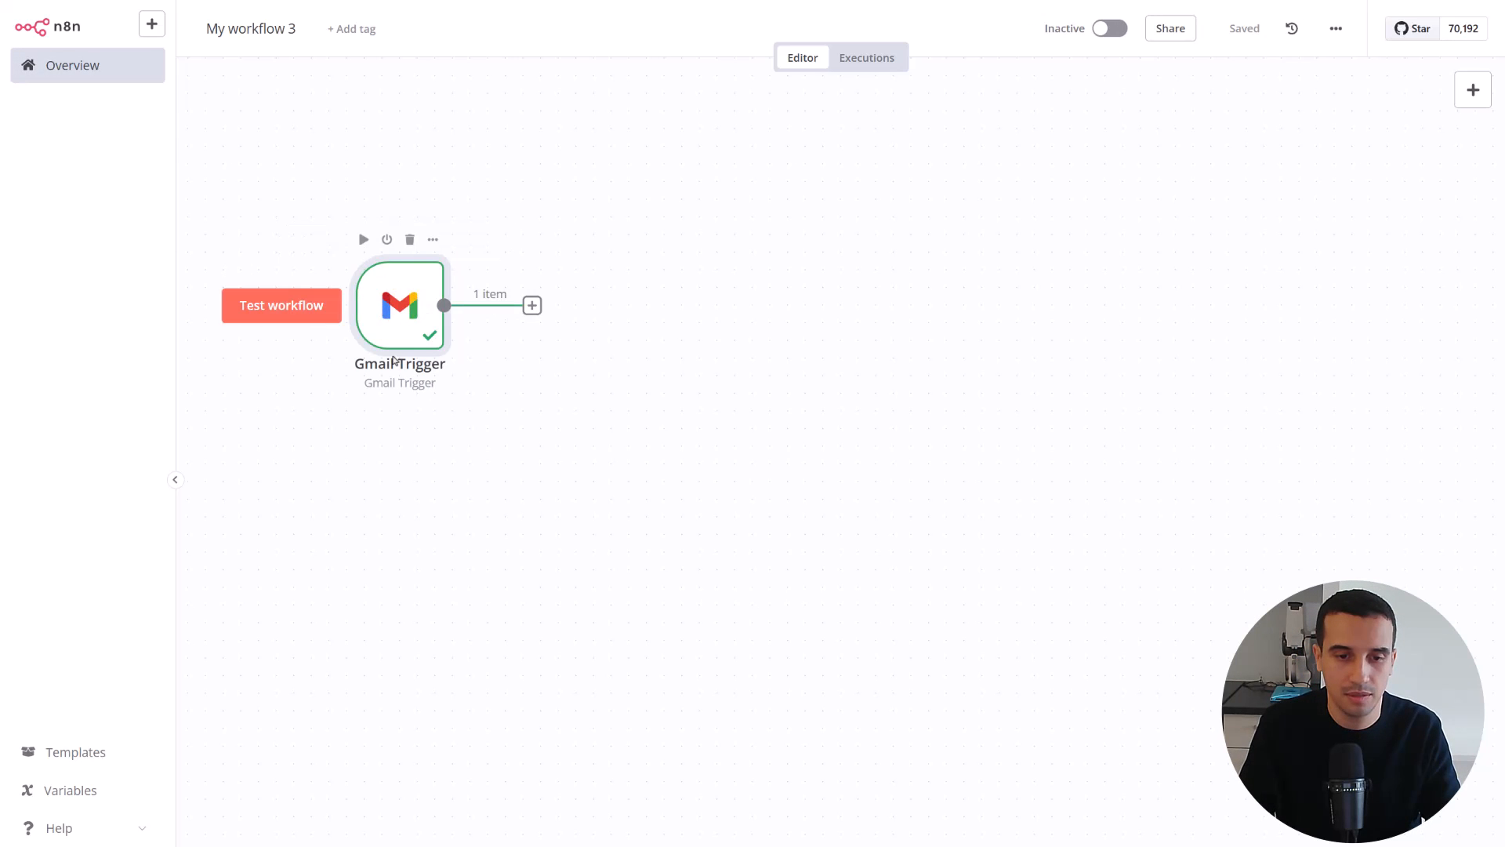
Review the email snippet, thread ID and subject in the Gmail Trigger's JSON output, and pin that output data
double_click(394, 360)
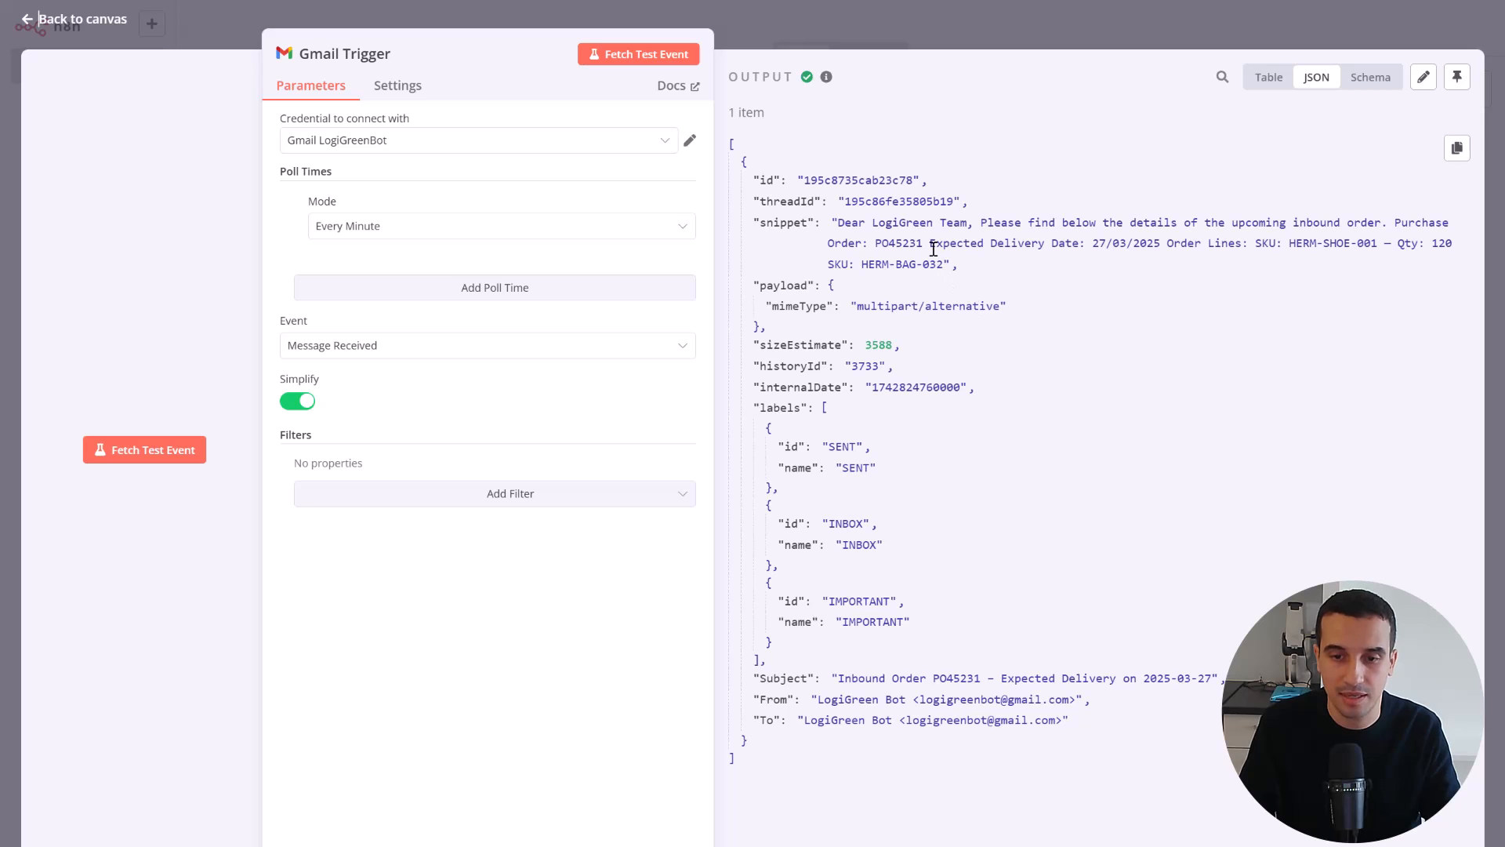
left_click_drag(838, 222, 992, 284)
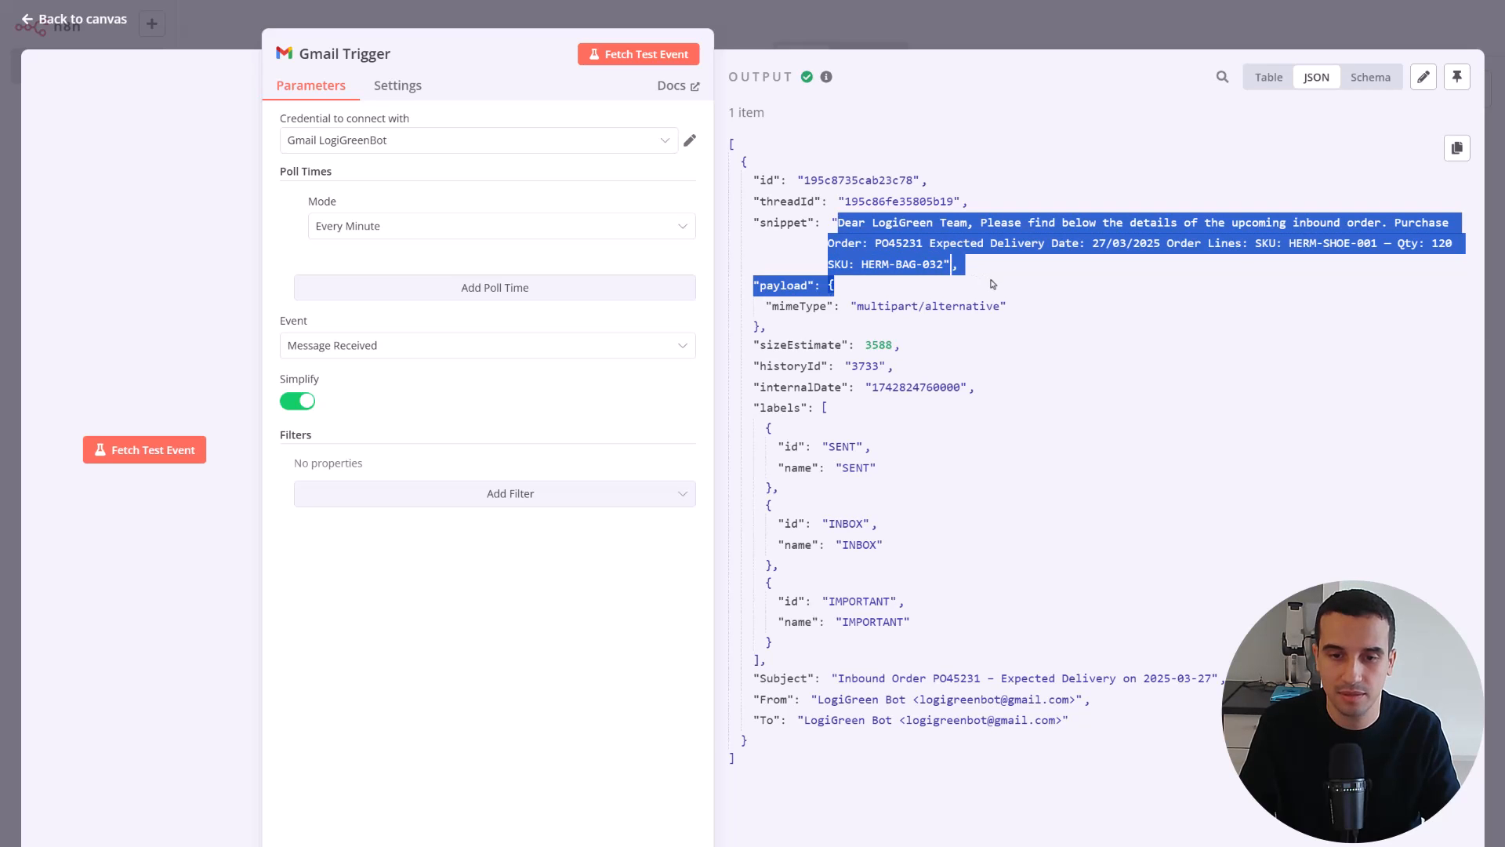
left_click(993, 284)
double_click(870, 202)
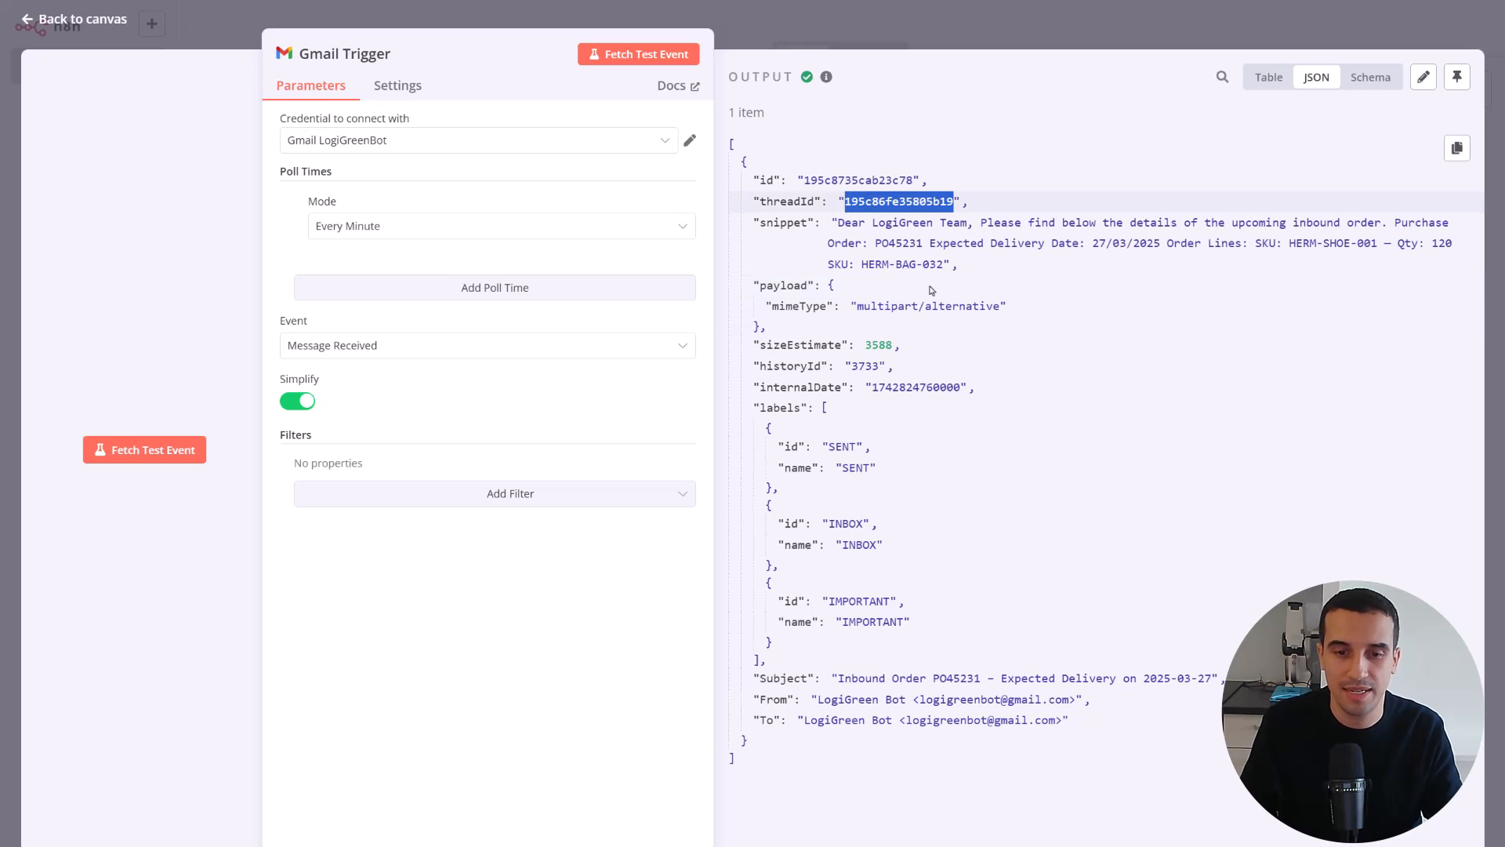
left_click(839, 676)
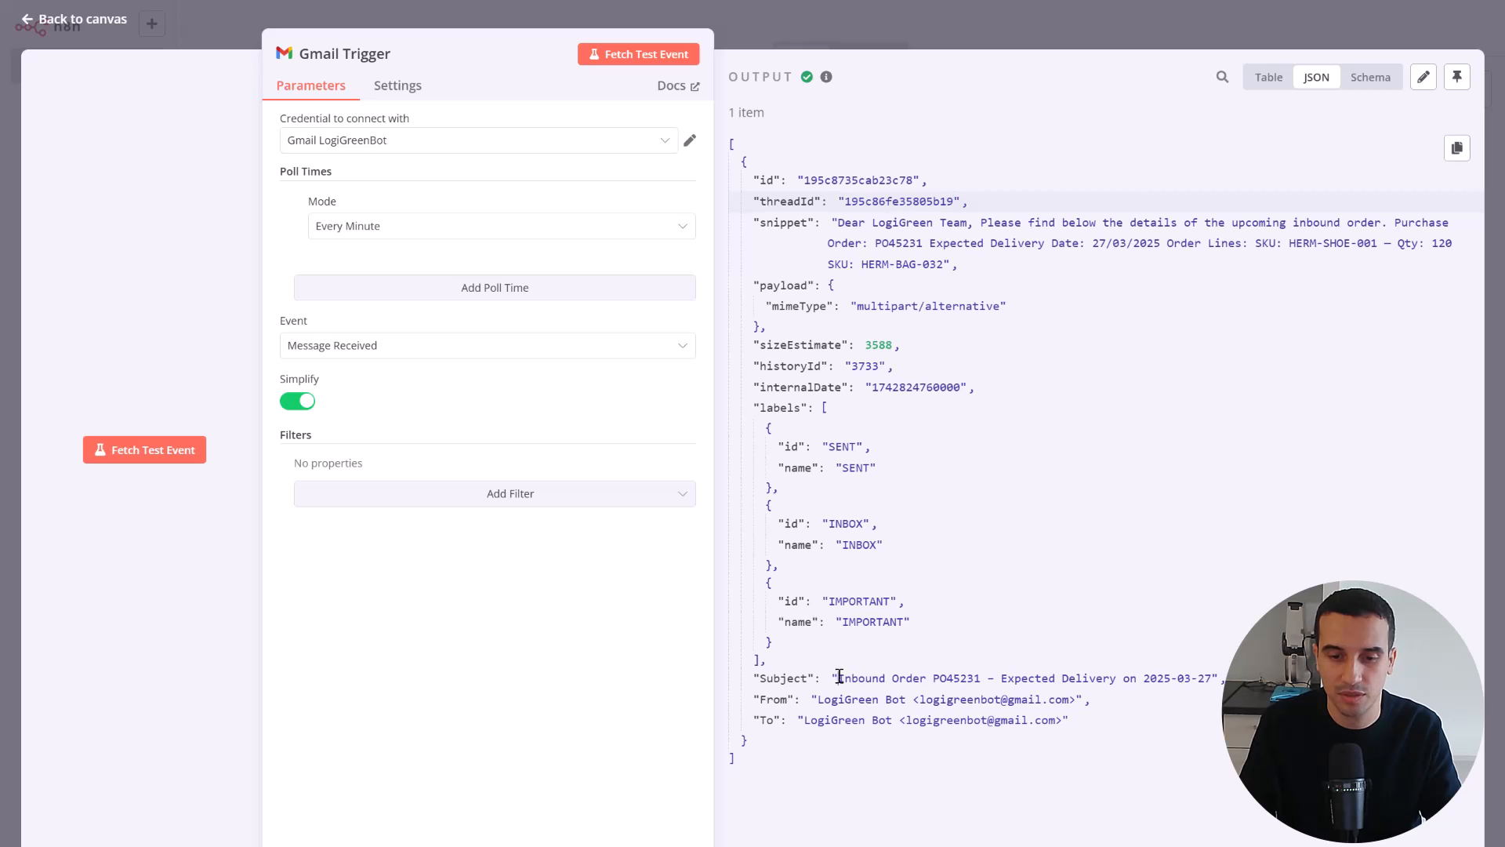
left_click_drag(840, 676, 1118, 679)
left_click(1118, 679)
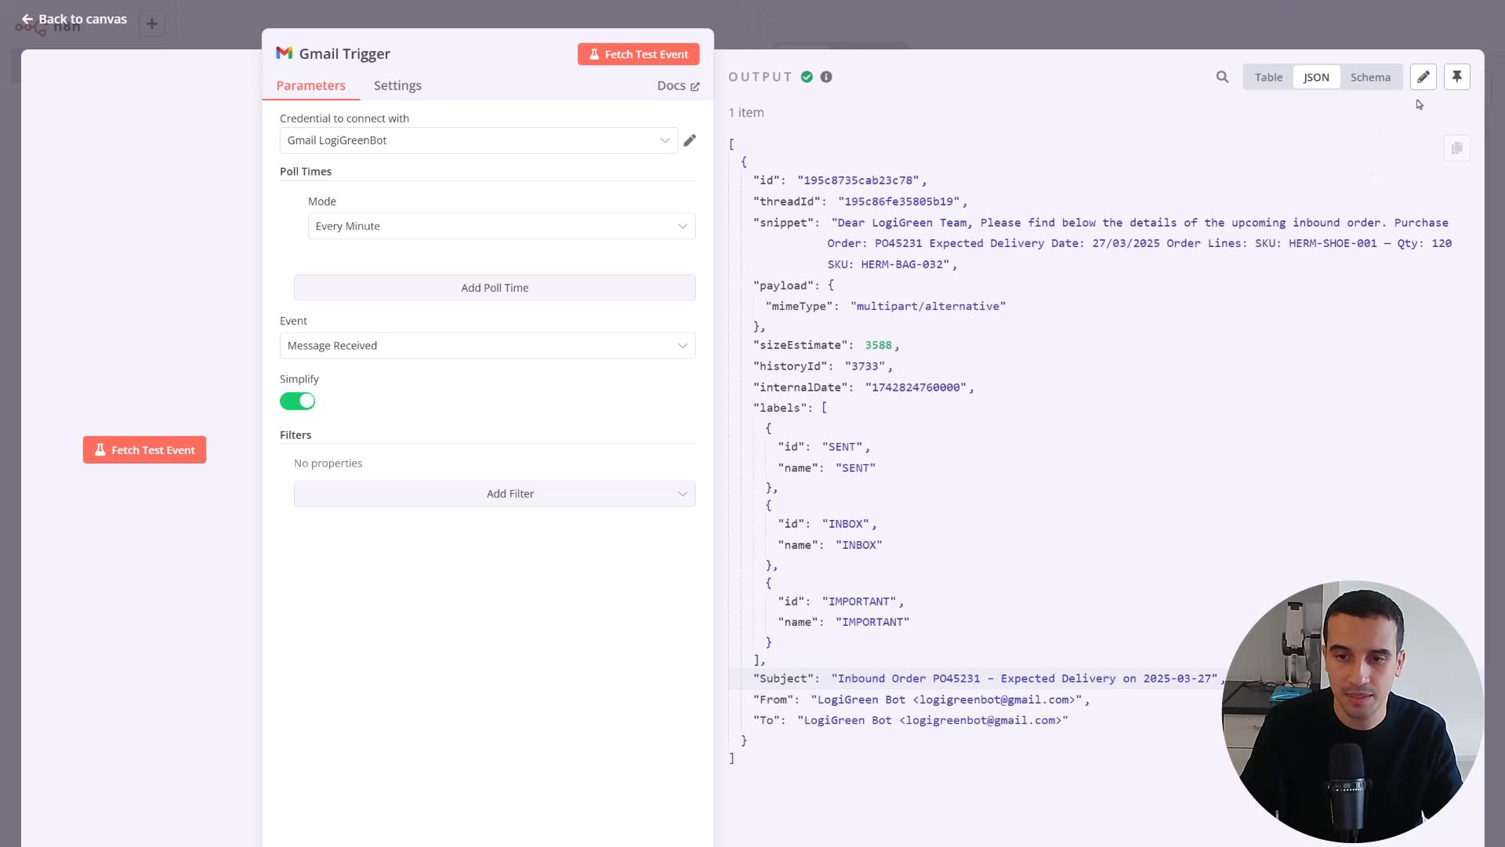
left_click(1457, 78)
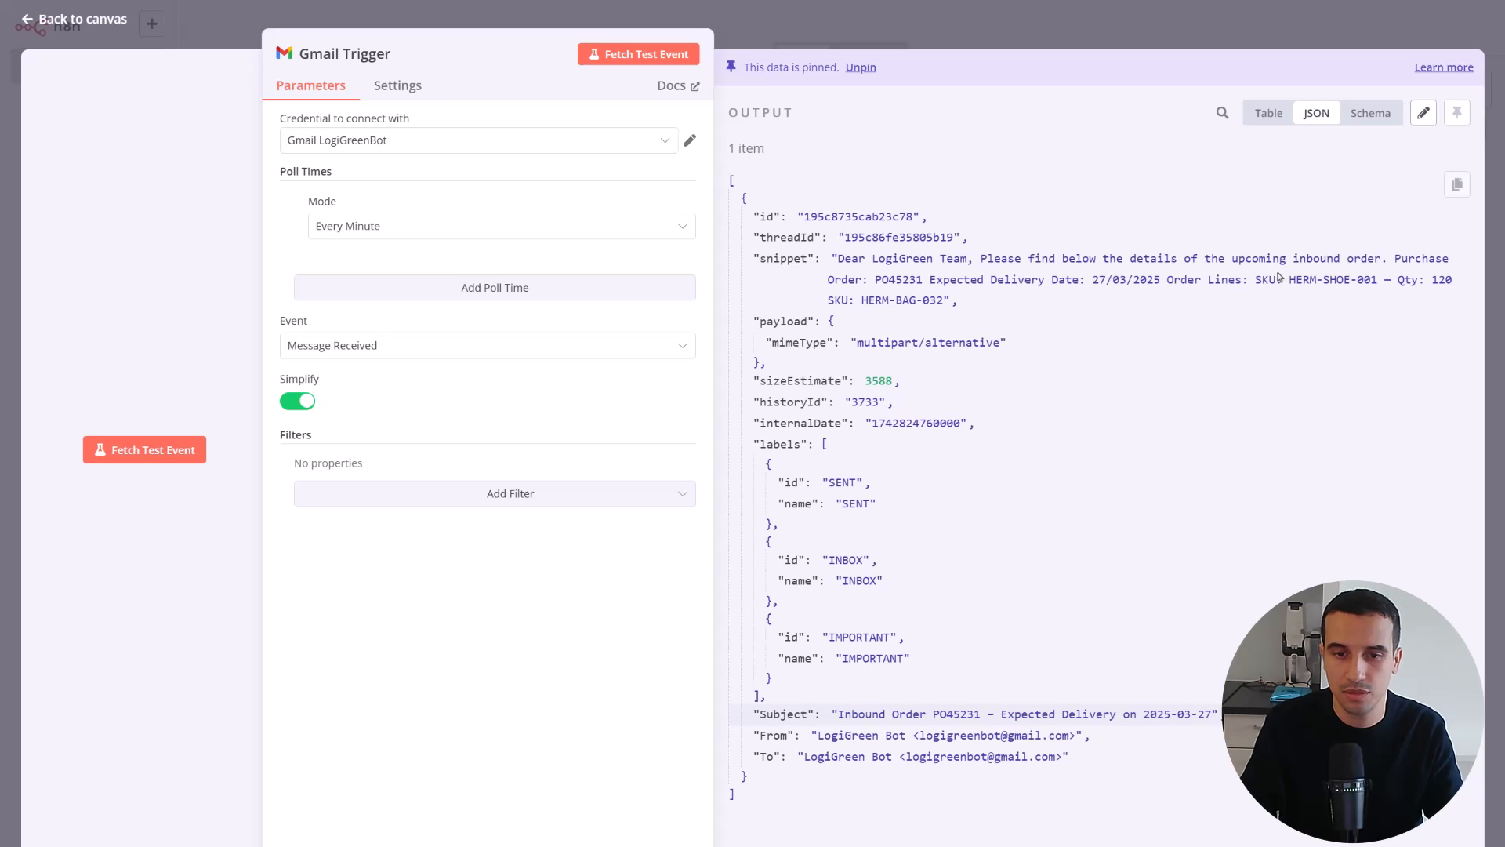
left_click(41, 21)
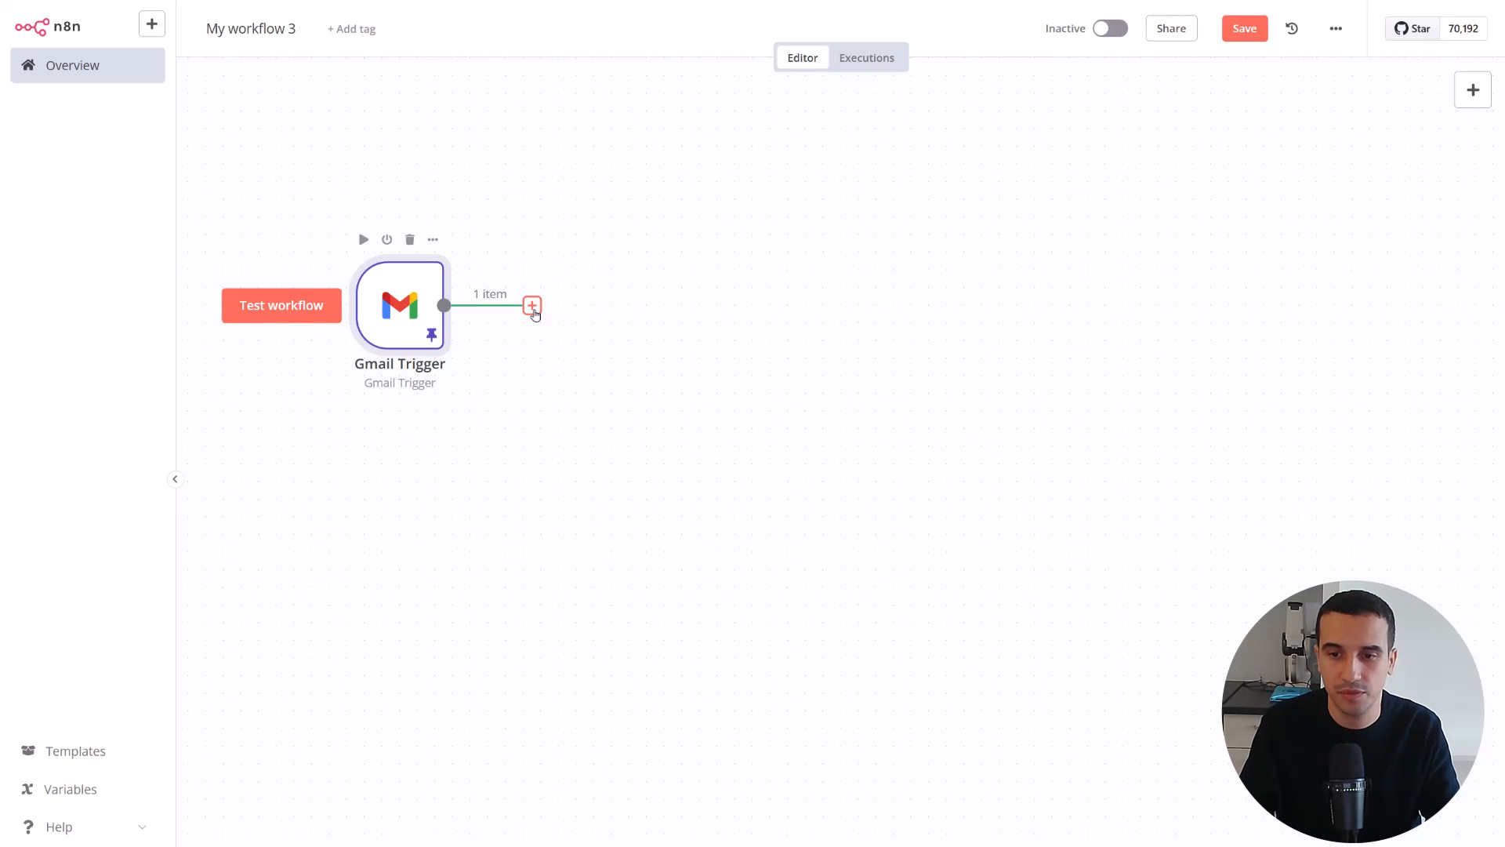
Add an AI Agent node connected after the Gmail Trigger, leaving its default parameters
left_click(1472, 91)
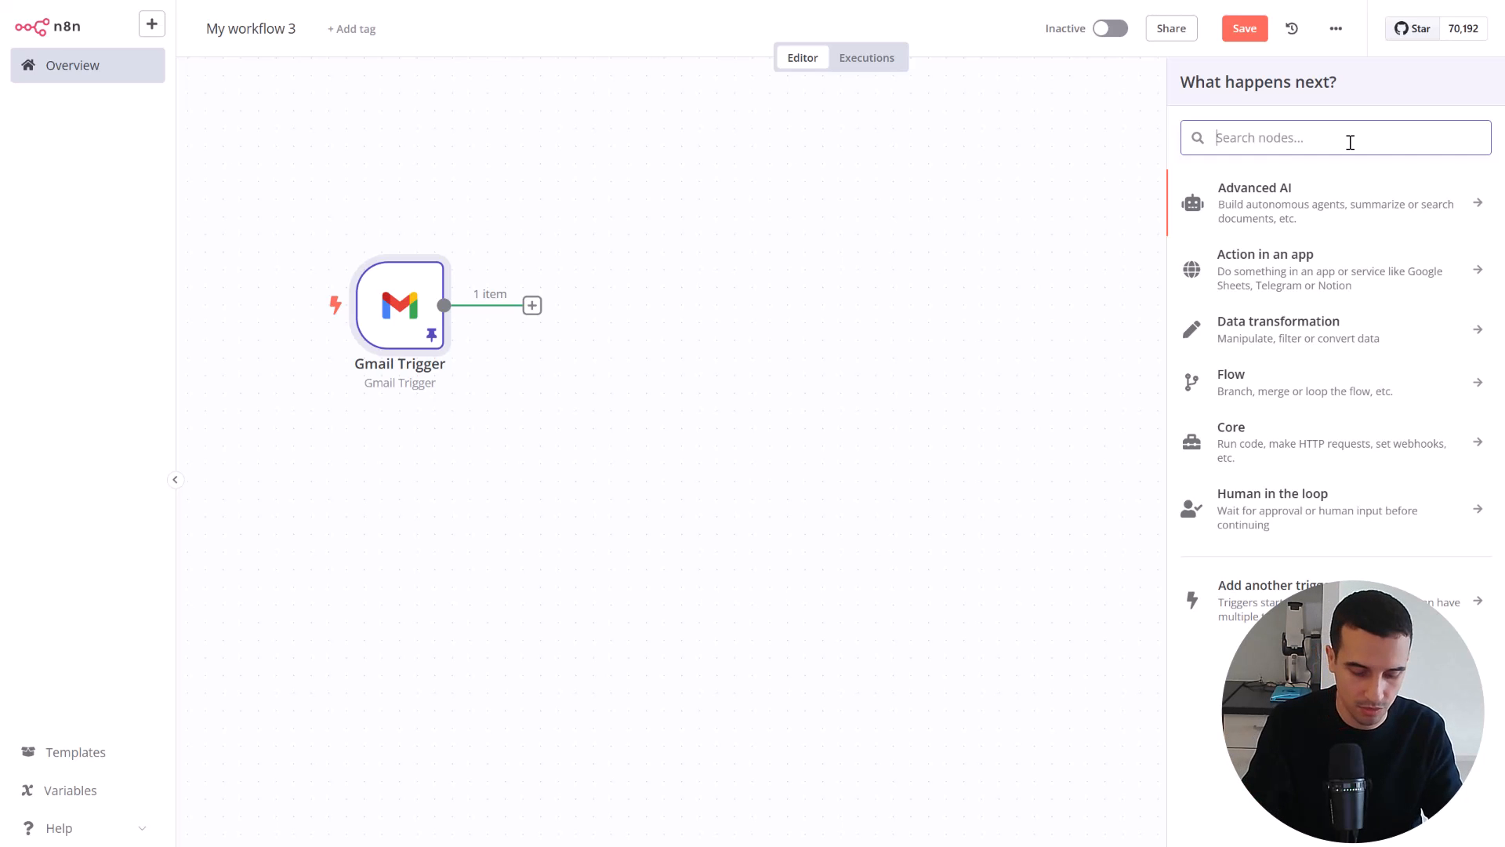
type("ai")
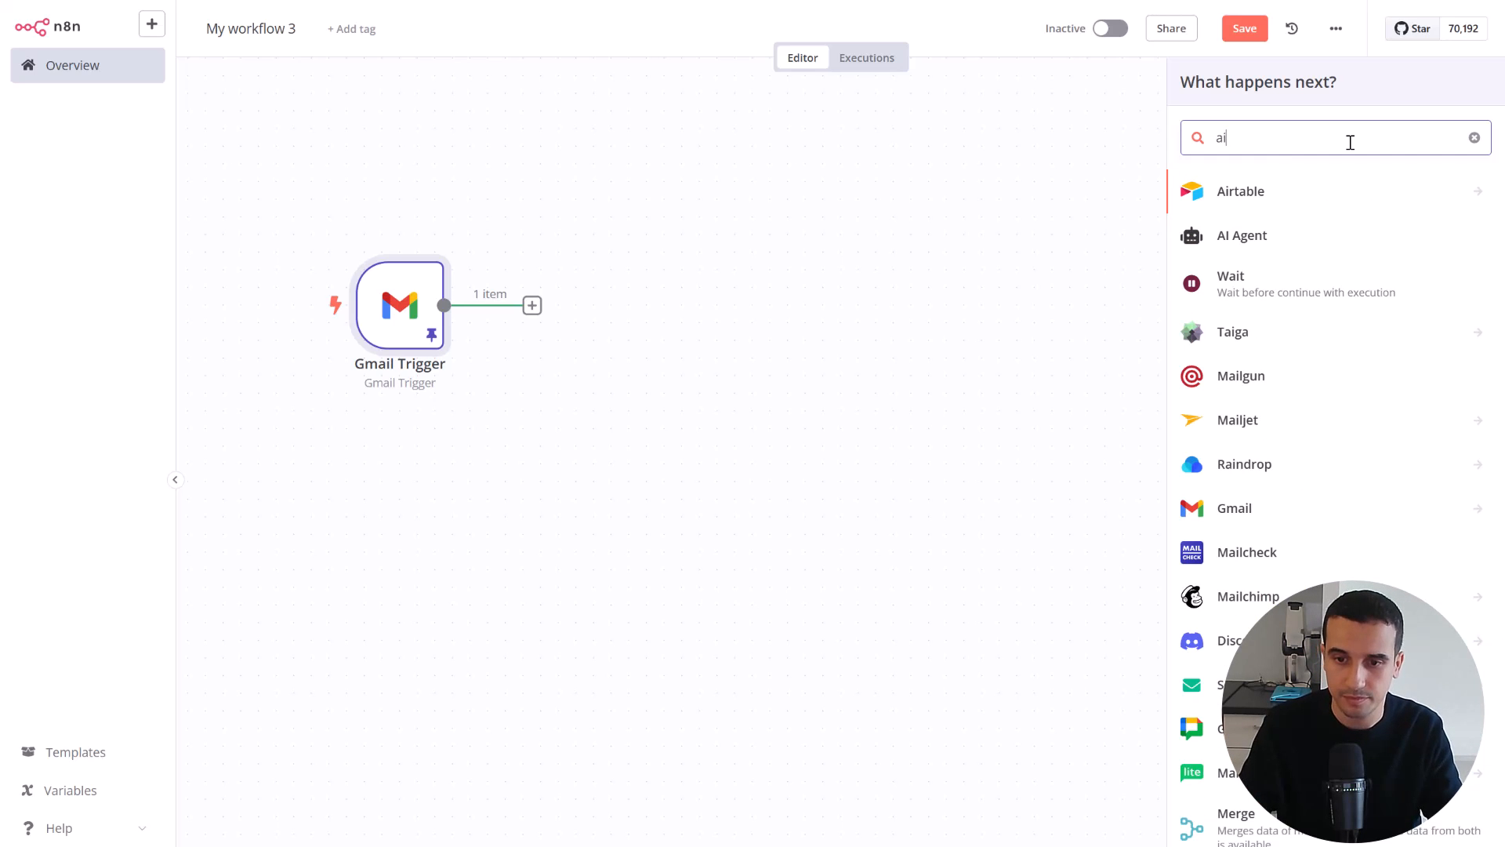
left_click(1274, 237)
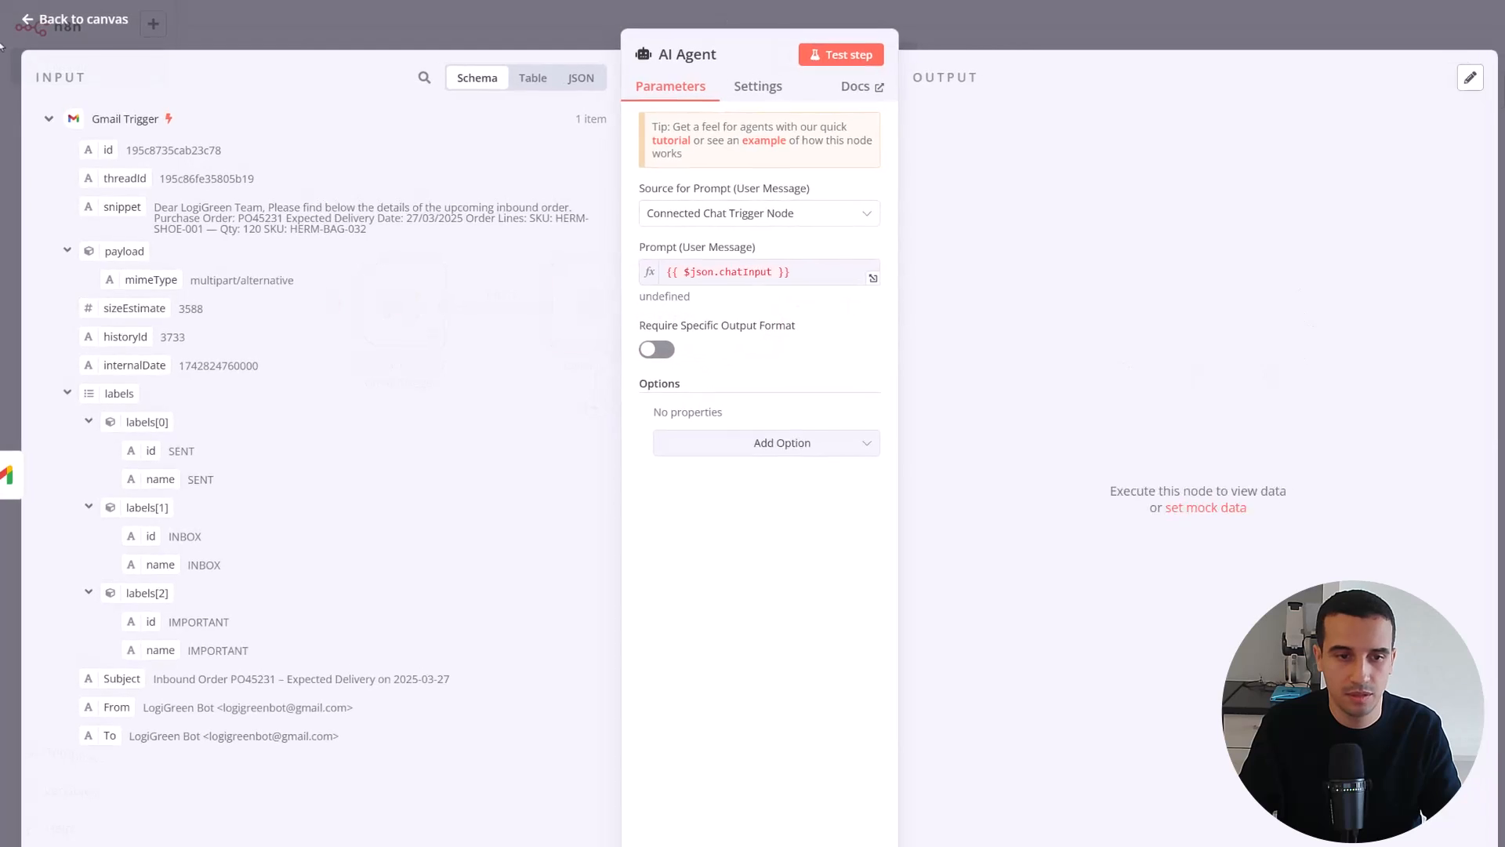
left_click(33, 22)
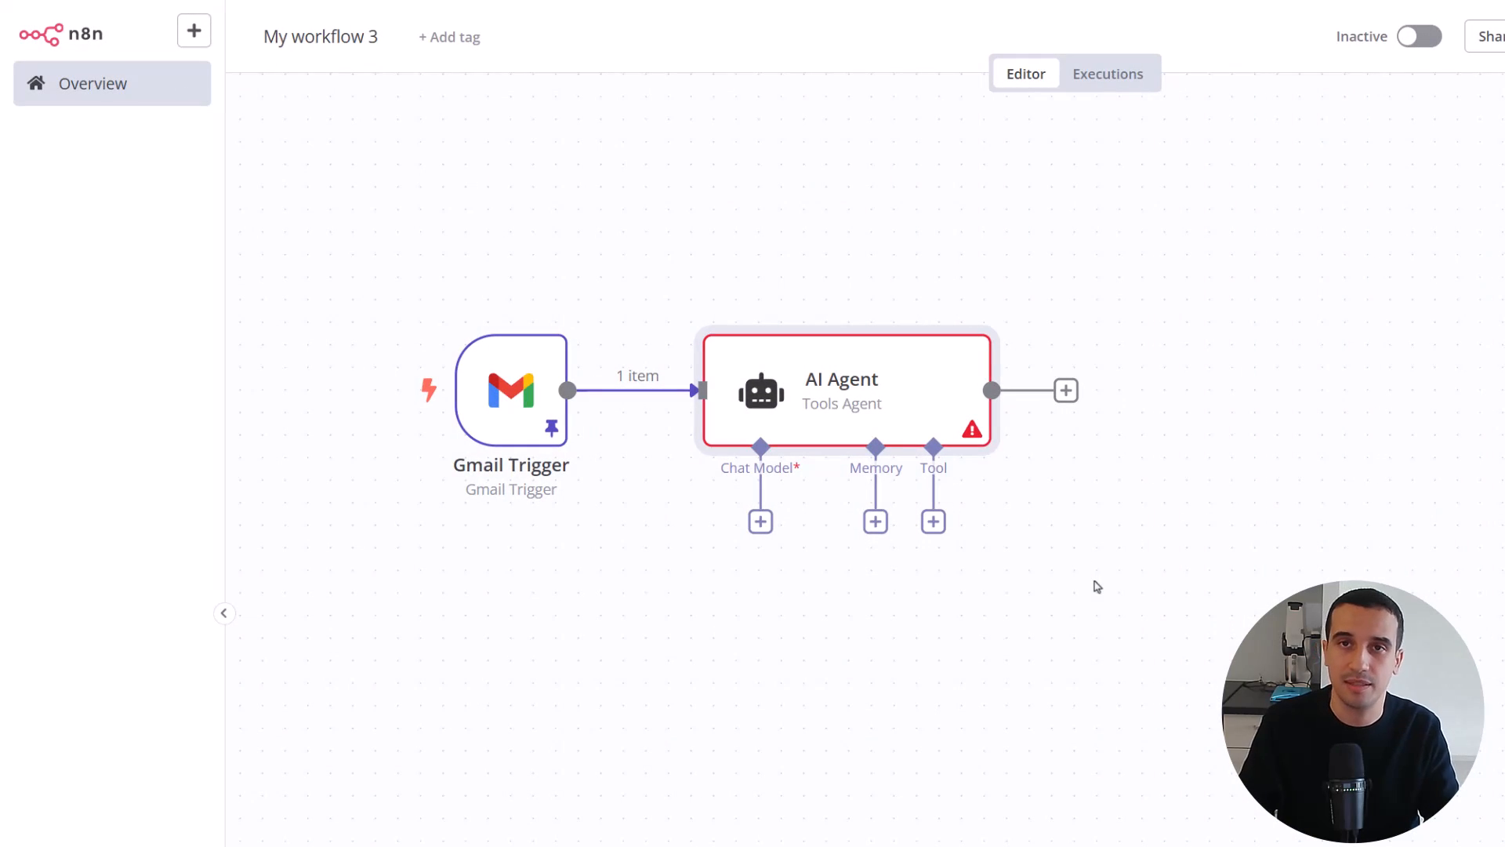
mouse_move(831, 396)
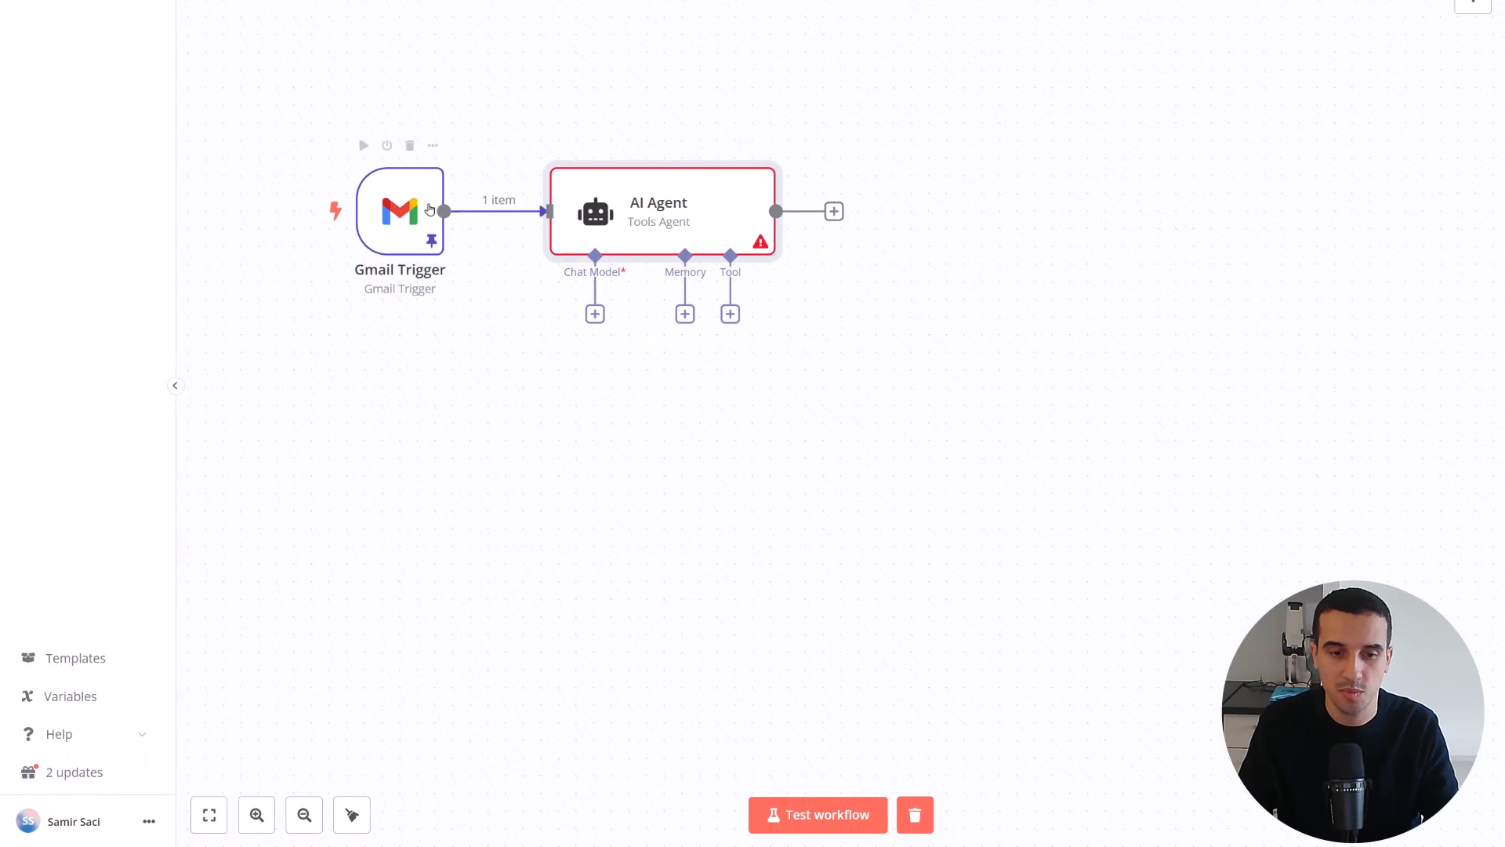
Attach an OpenAI Chat Model to the AI Agent's chat model input, using the OpenAi account credential and the gpt-4o-mini model
mouse_move(466, 207)
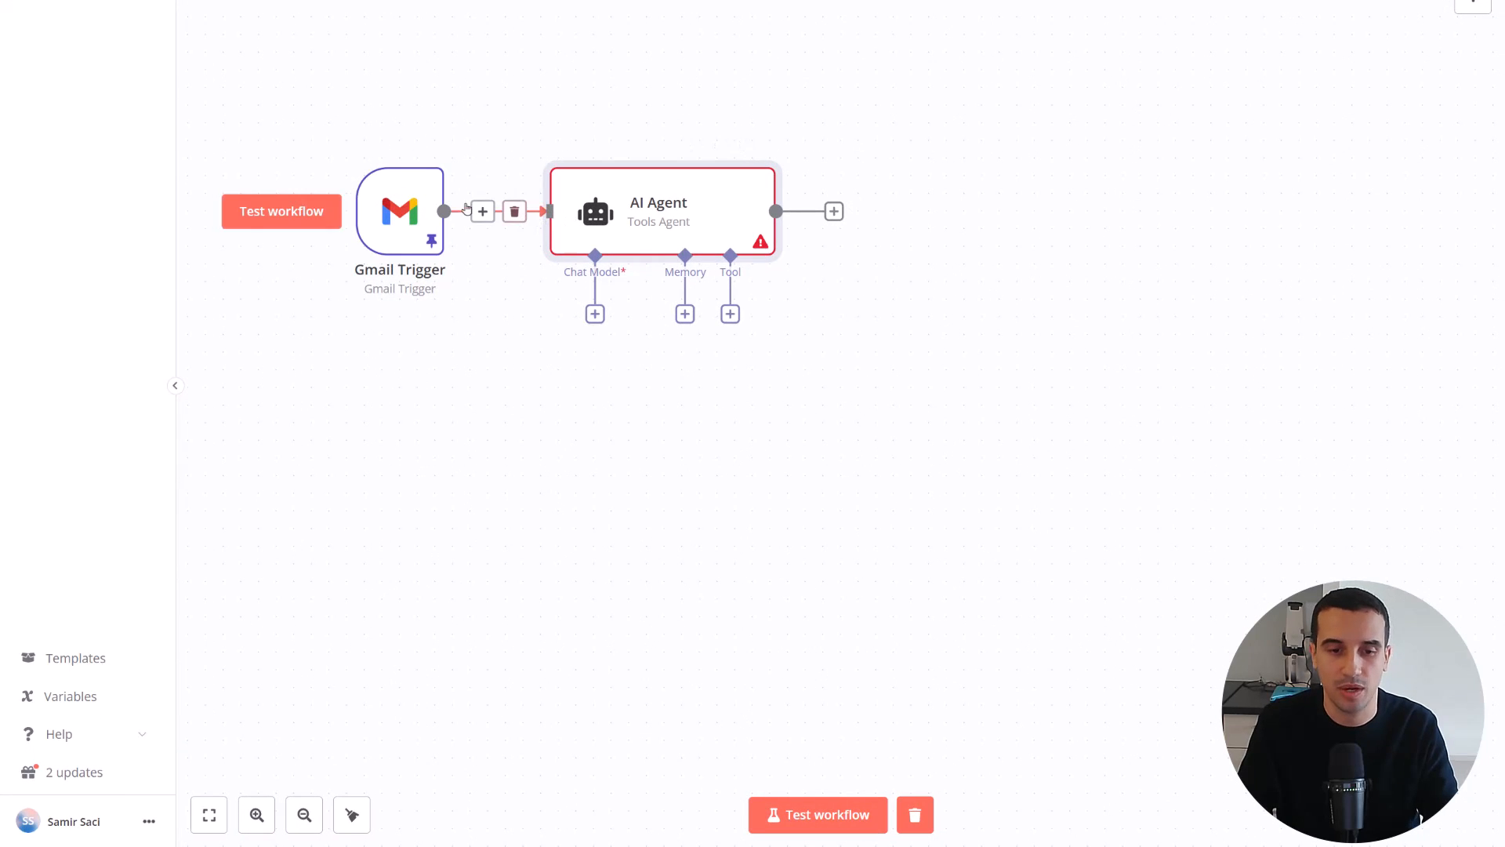
left_click(596, 314)
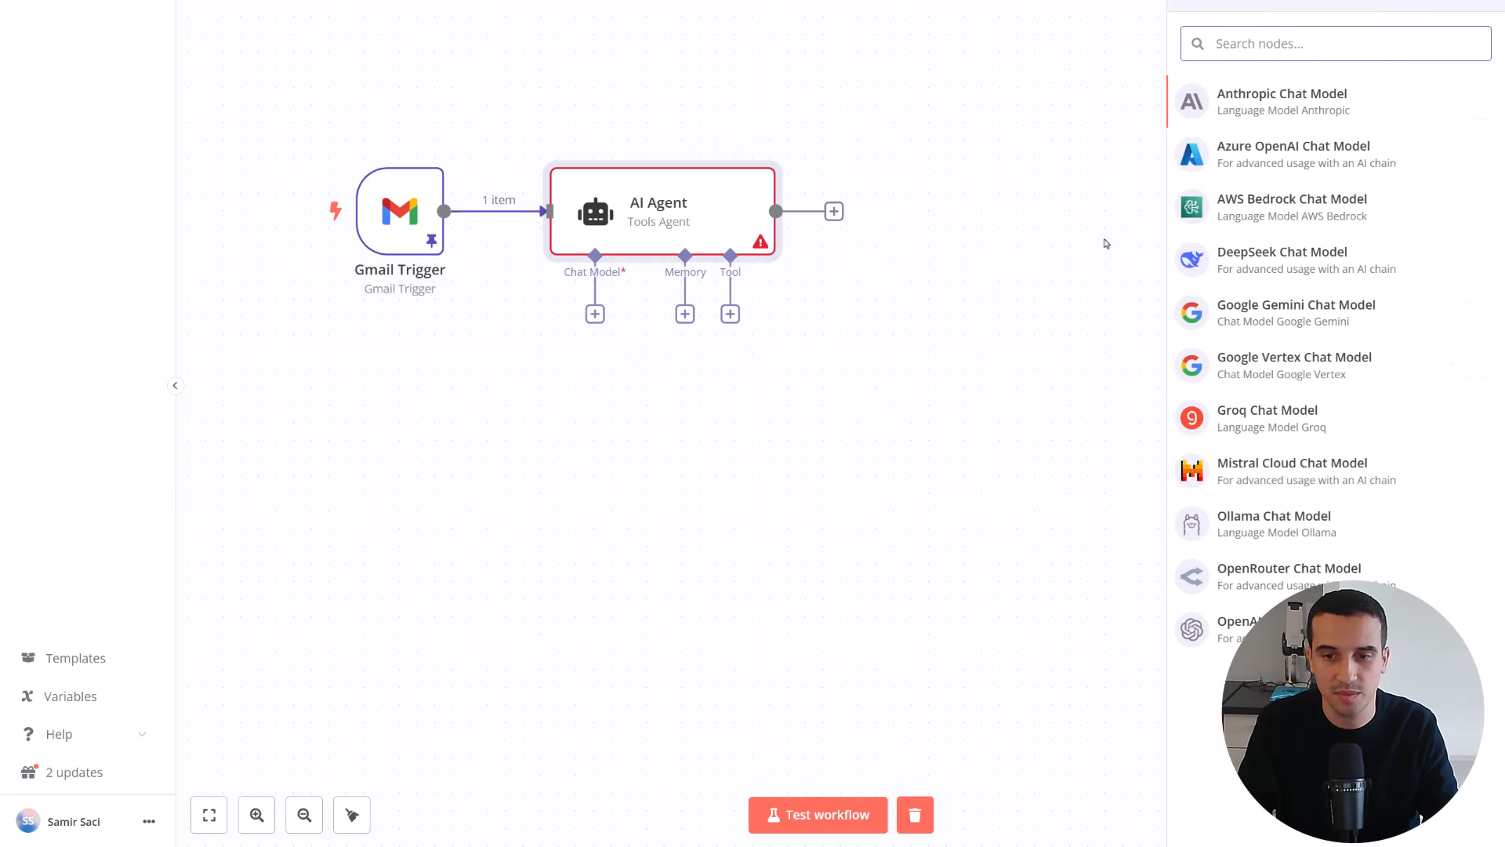
left_click(1239, 629)
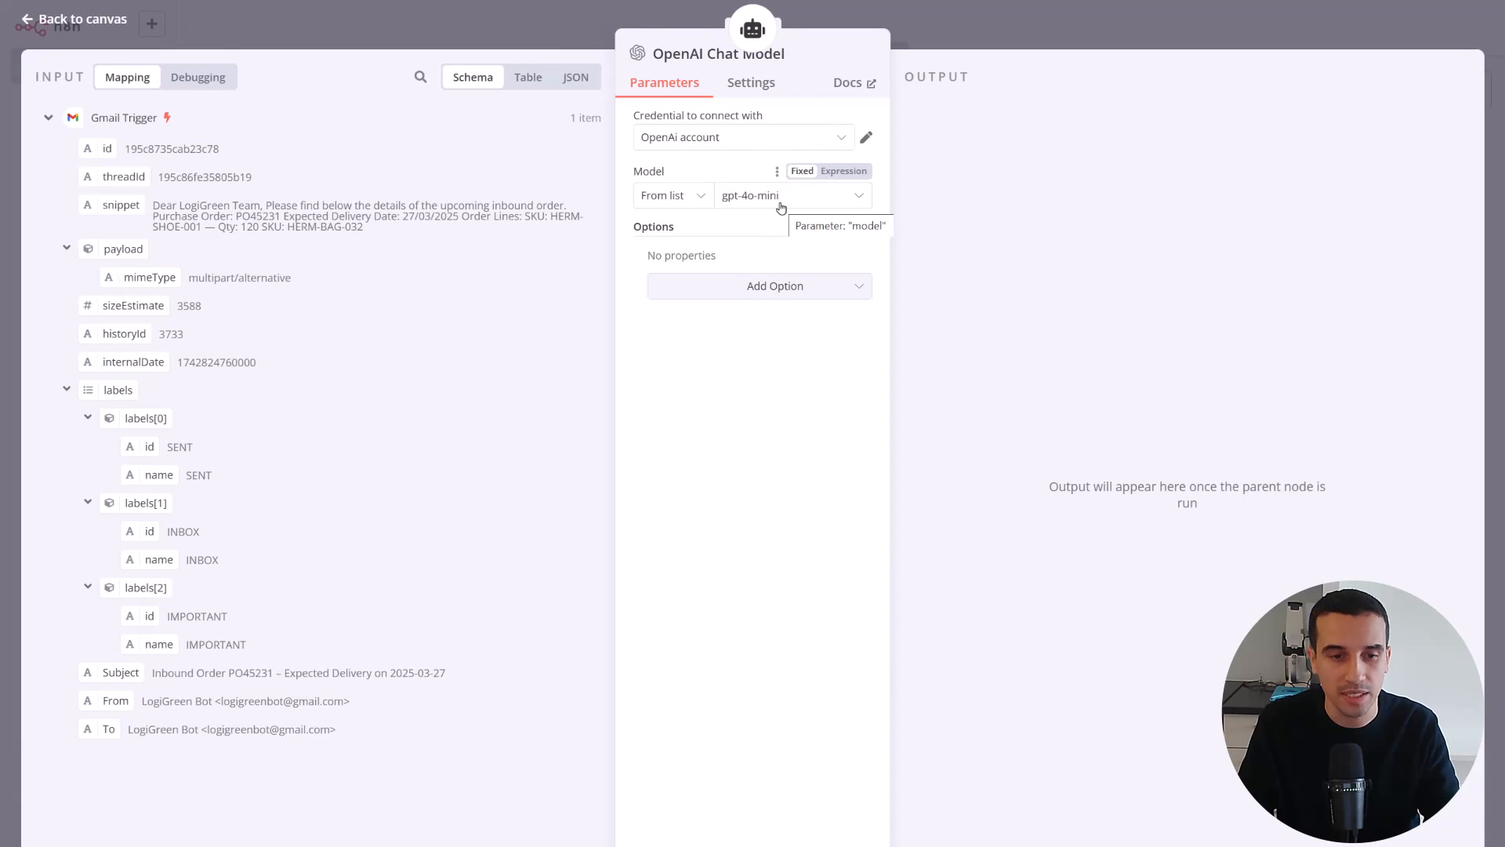
left_click(27, 20)
double_click(603, 491)
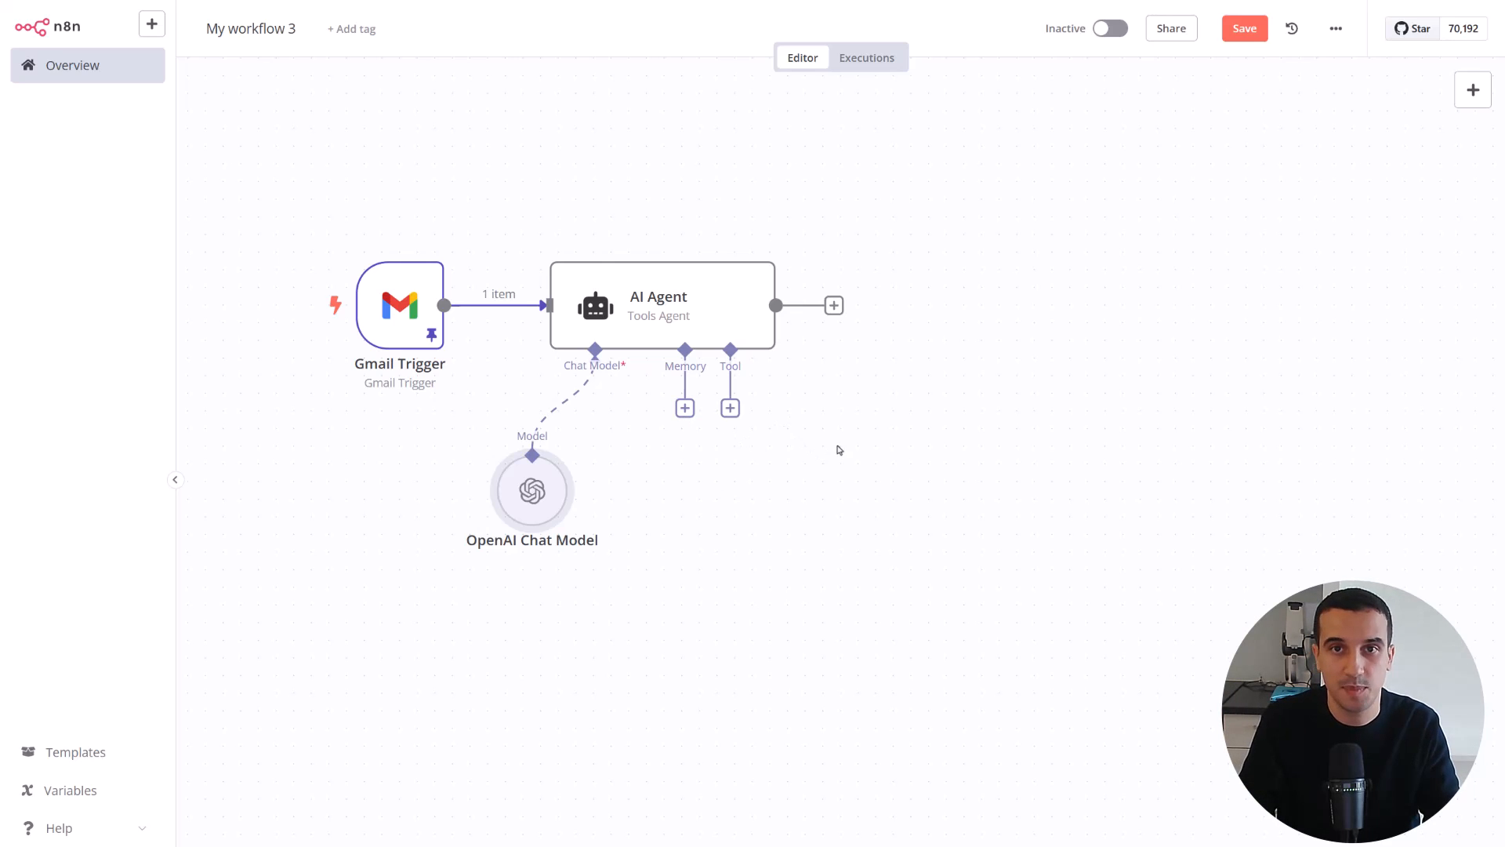
Enable Require Specific Output Format in the AI Agent node
double_click(686, 321)
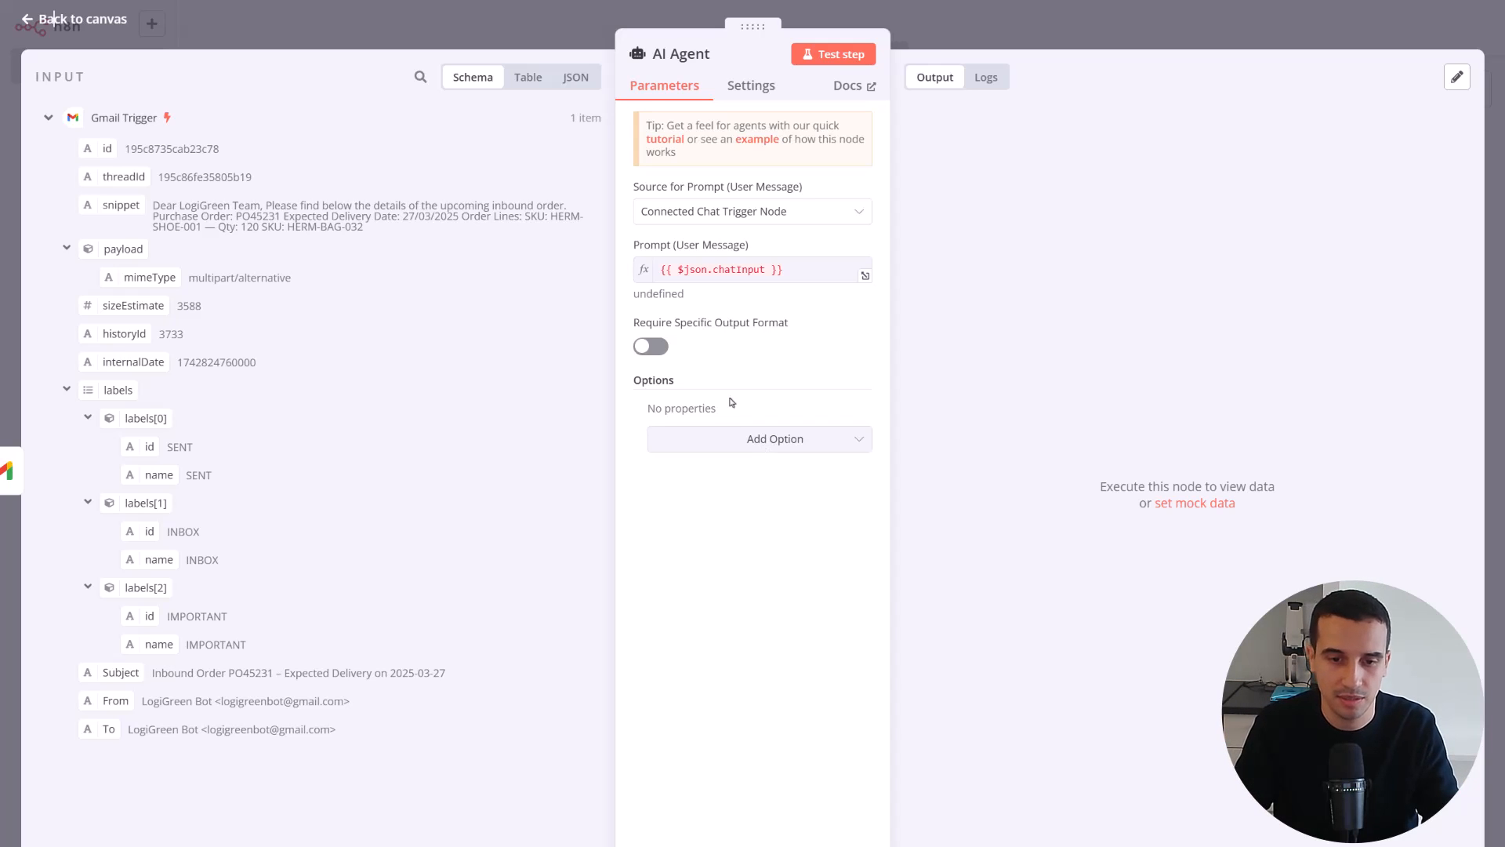
left_click(746, 435)
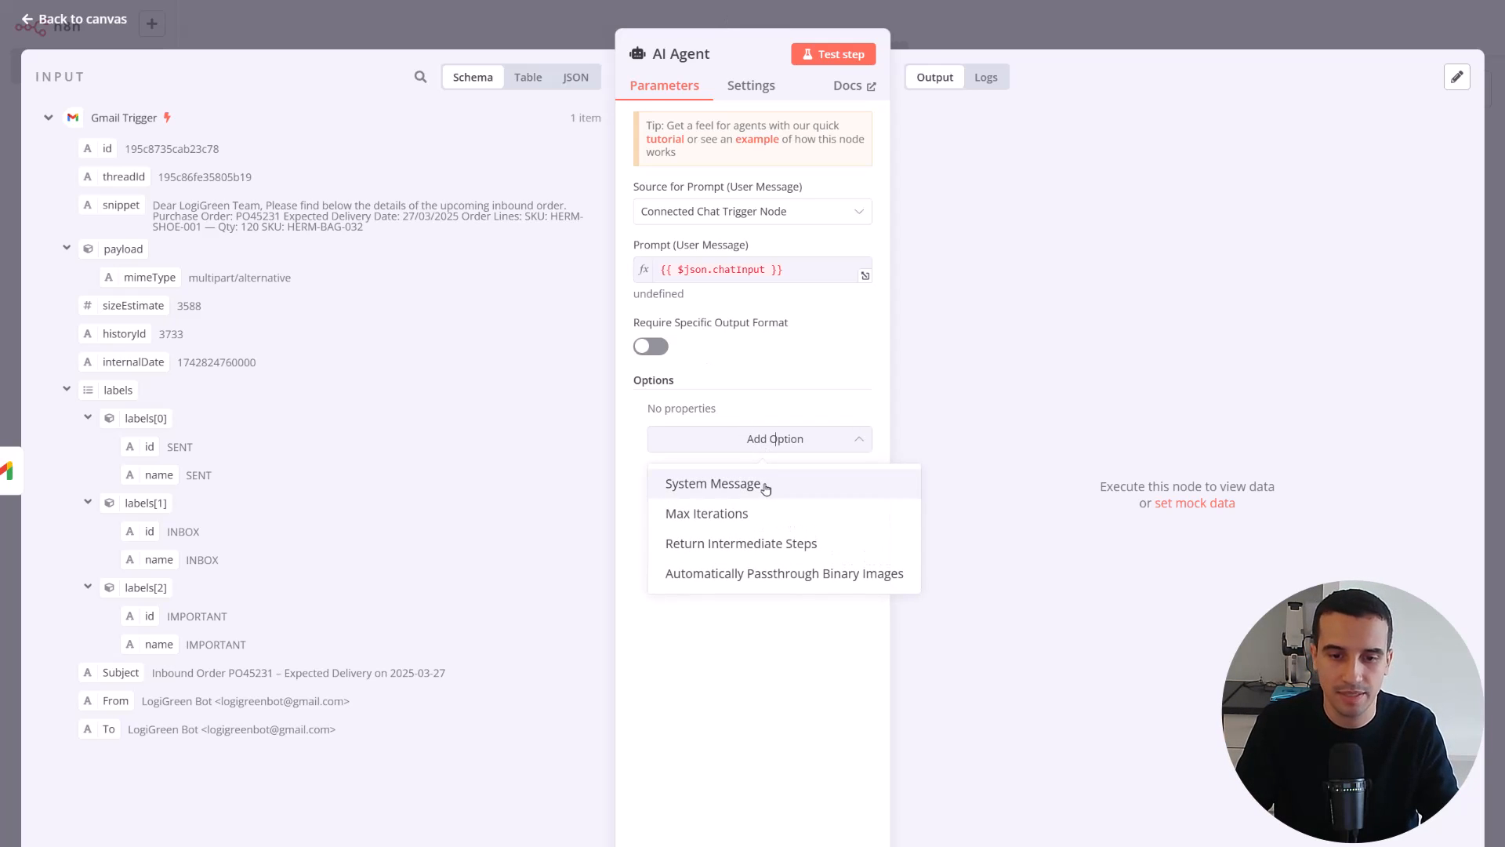
left_click(729, 420)
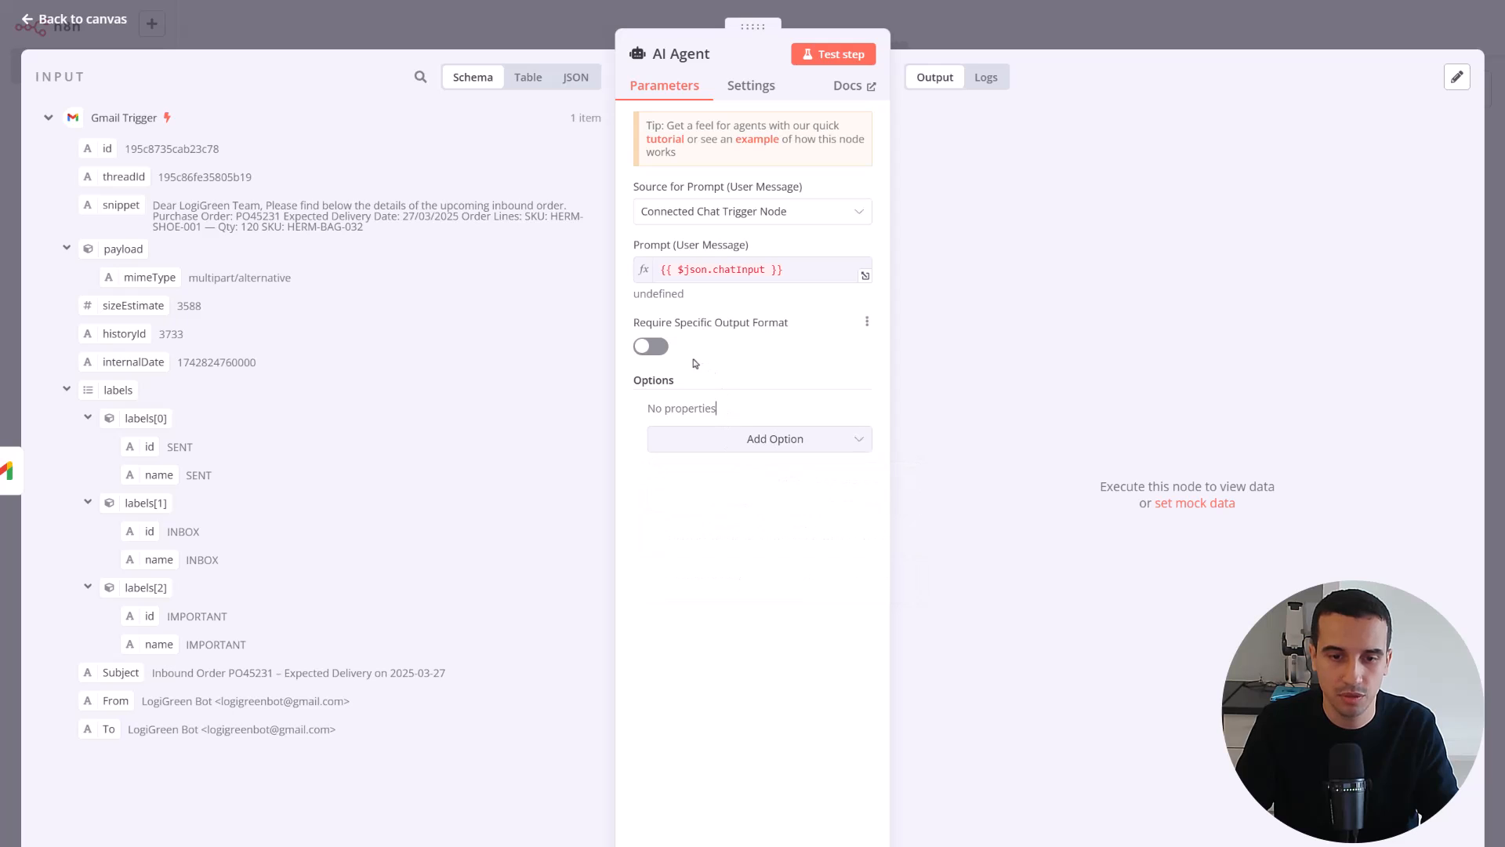
left_click(654, 348)
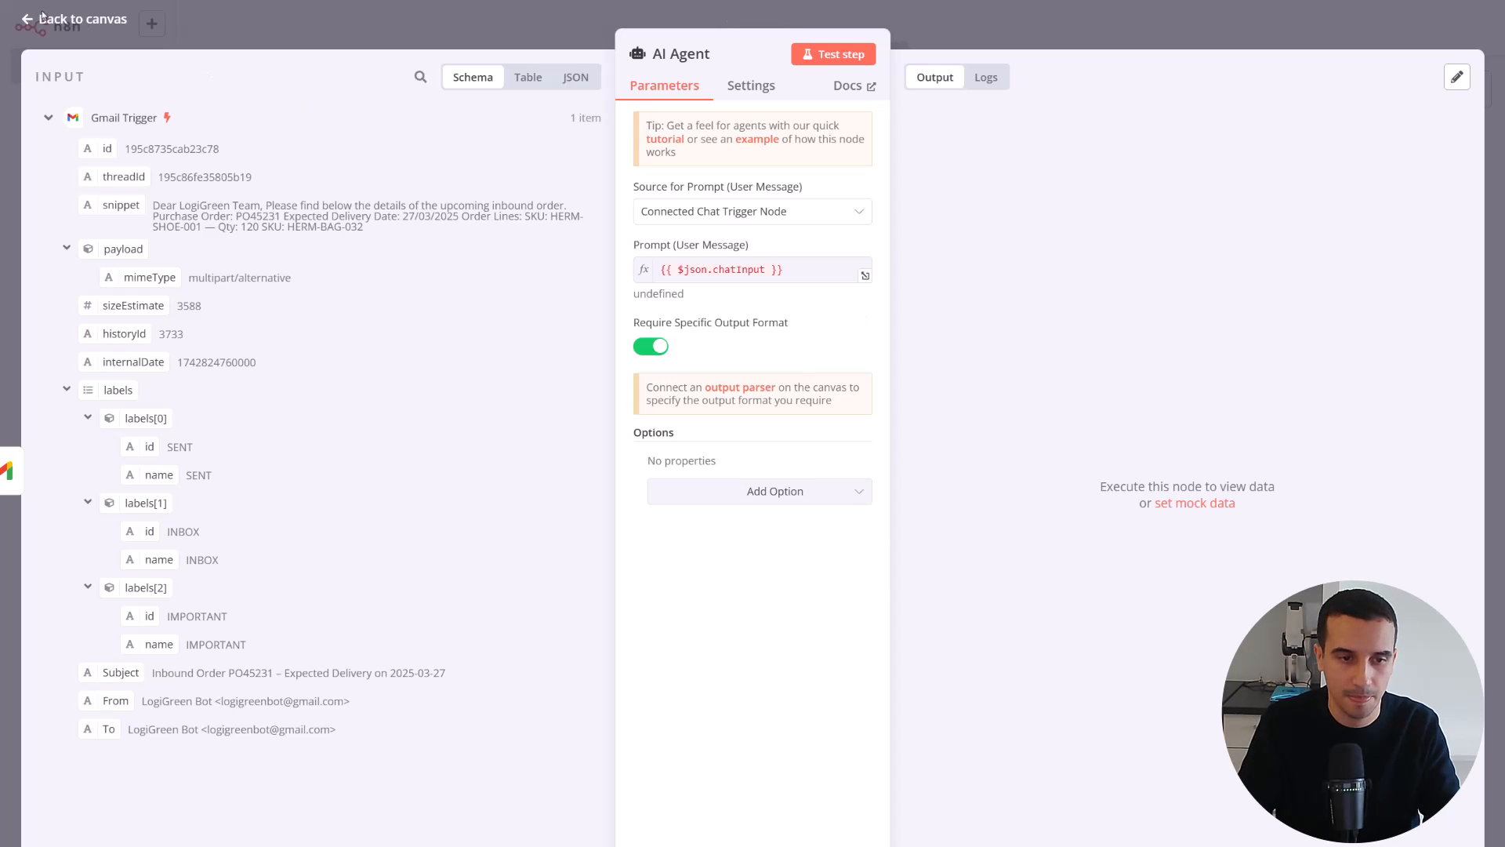
left_click(78, 19)
Attach a Structured Output Parser to the AI Agent's output parser input and move it further right below the agent
left_click(730, 408)
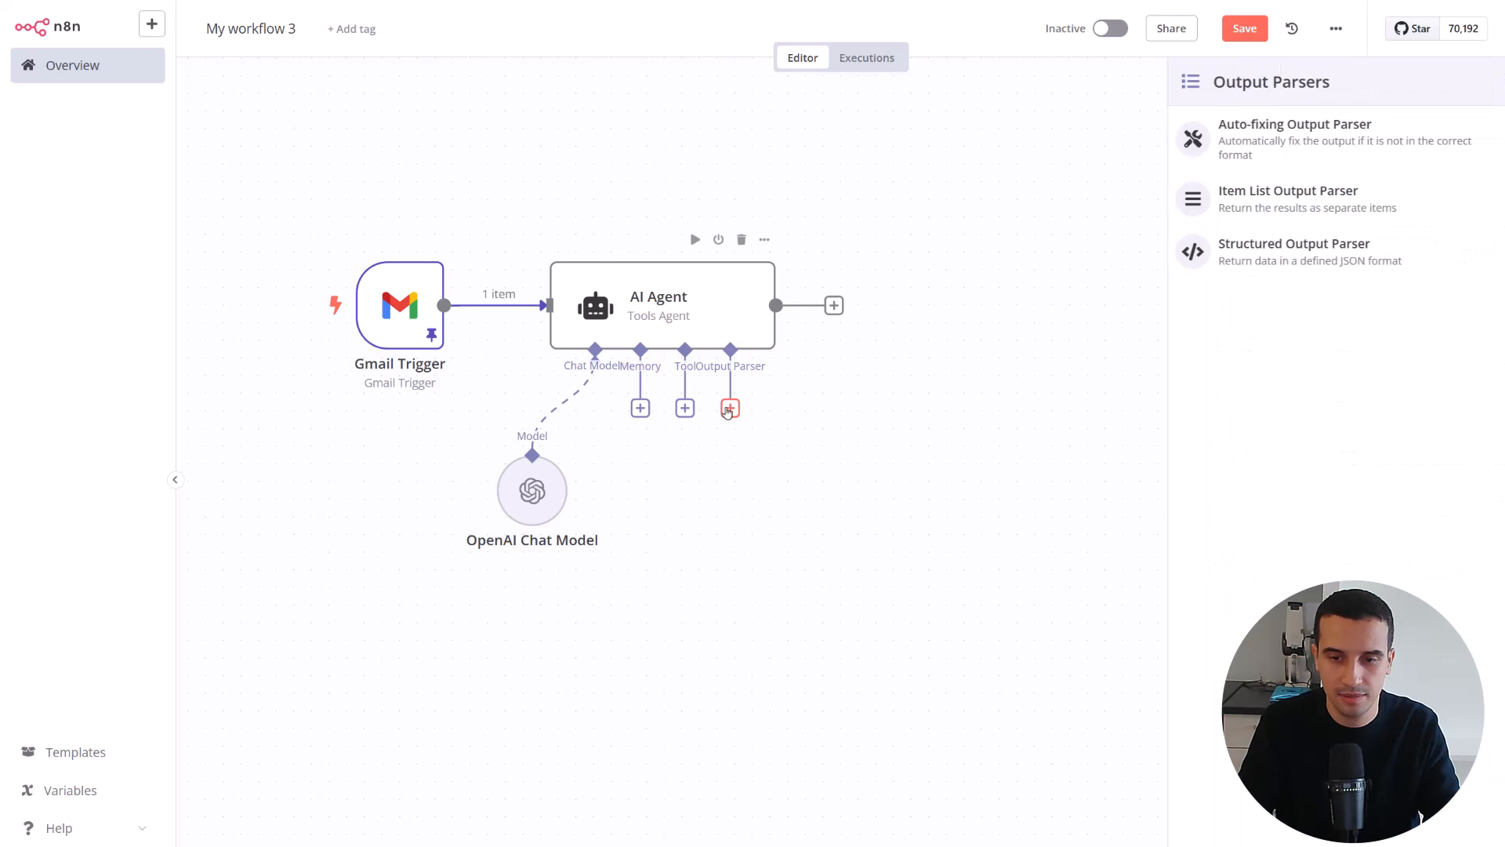
left_click(1283, 264)
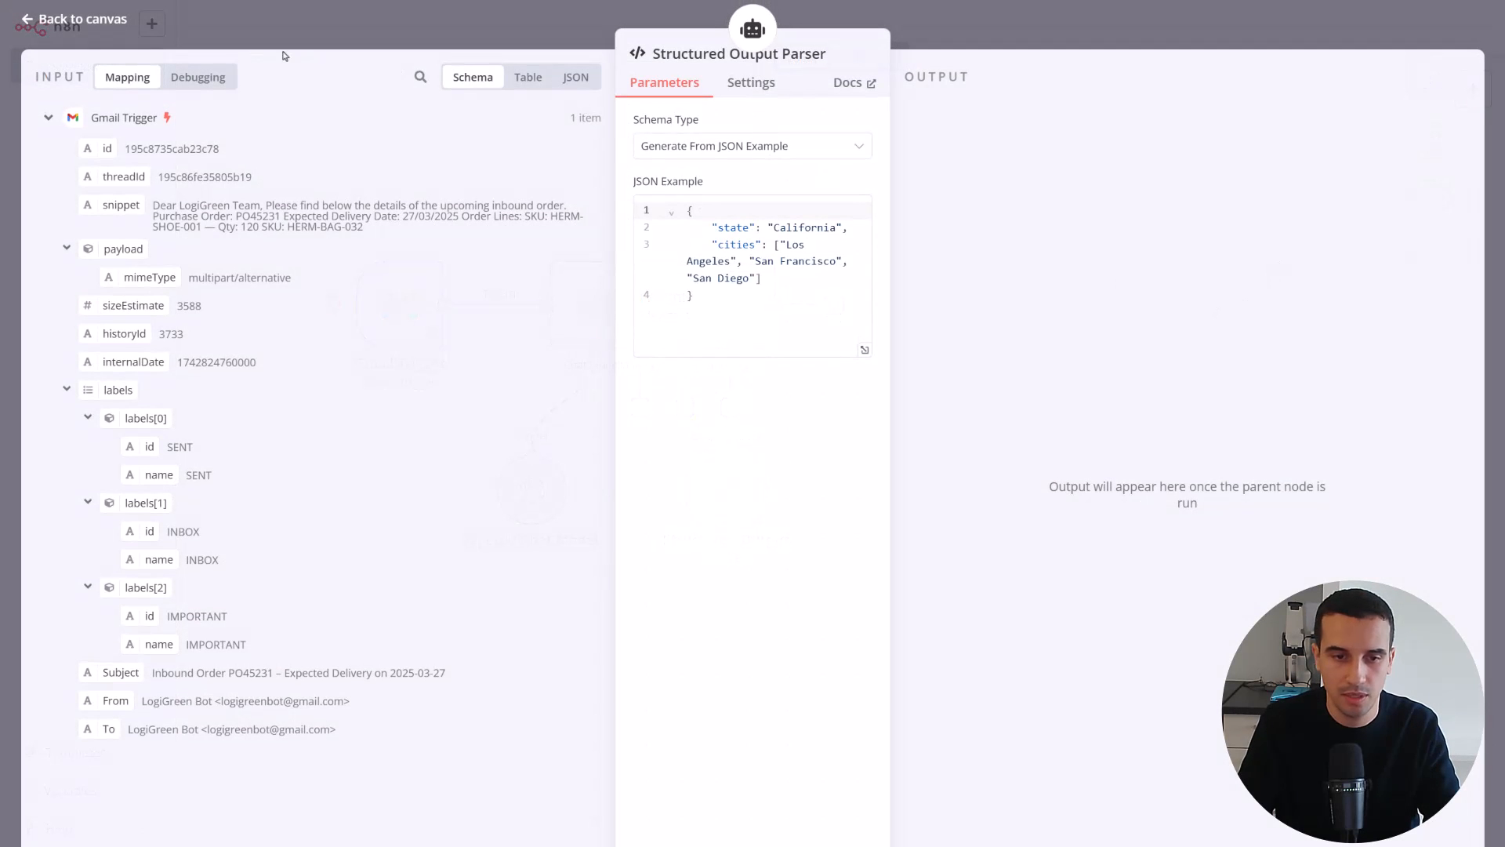
left_click(39, 24)
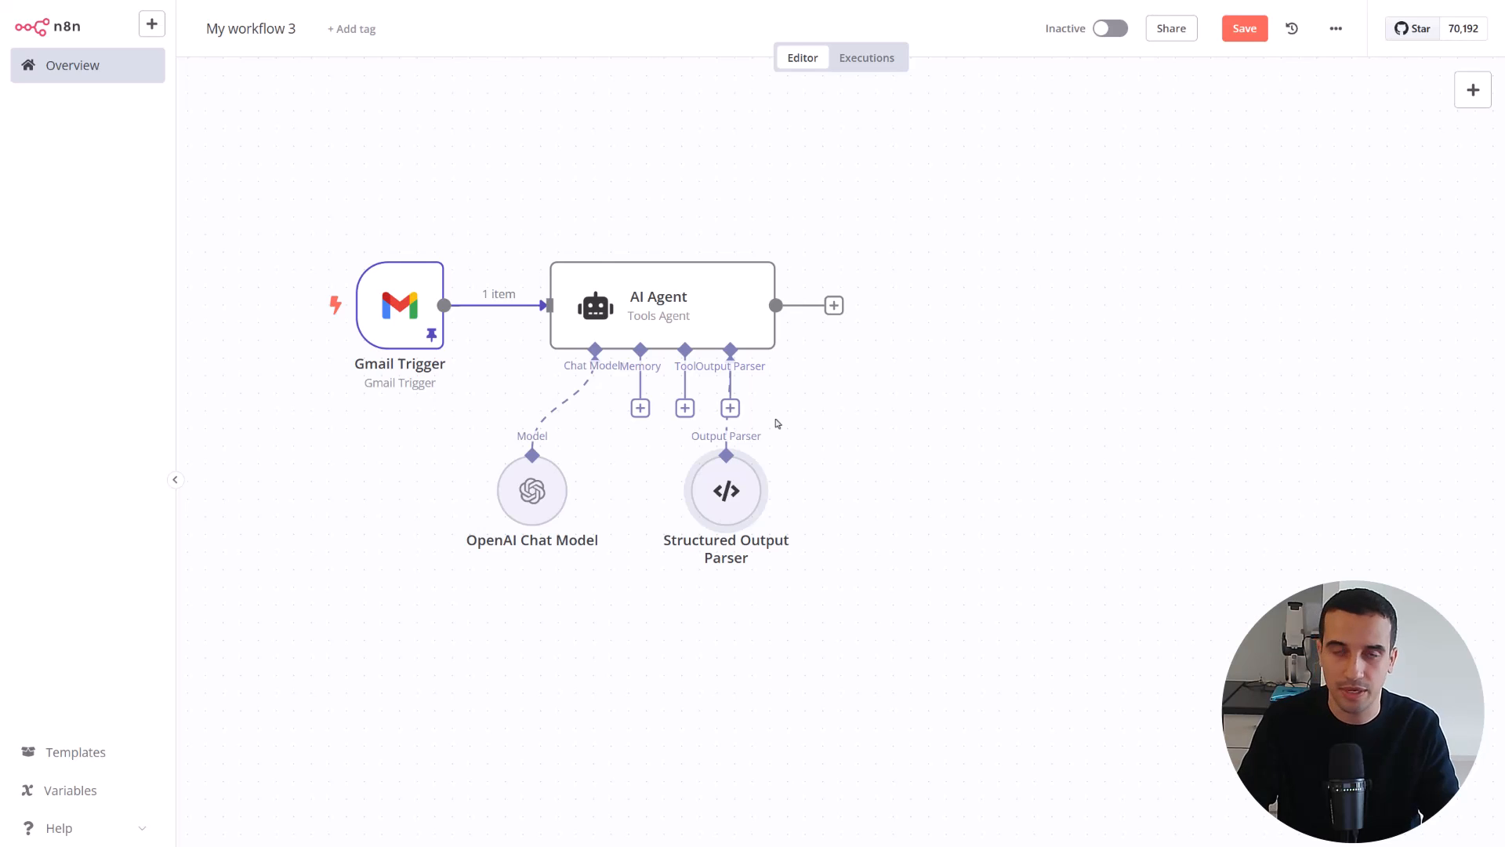
left_click_drag(742, 490, 848, 473)
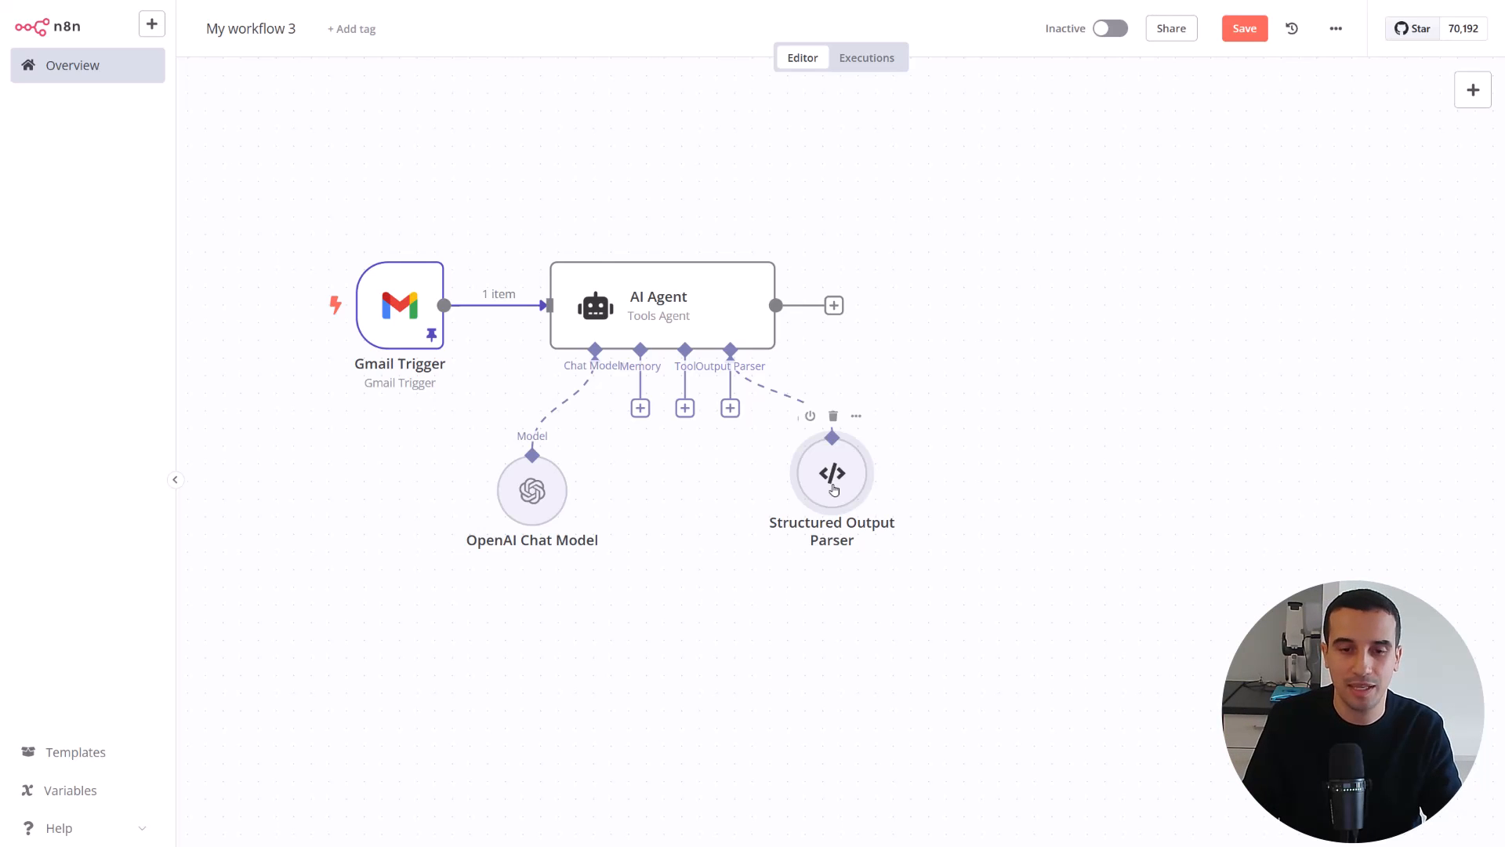
Inspect the Structured Output Parser's JSON example and the Gmail Trigger's pinned email output
double_click(834, 489)
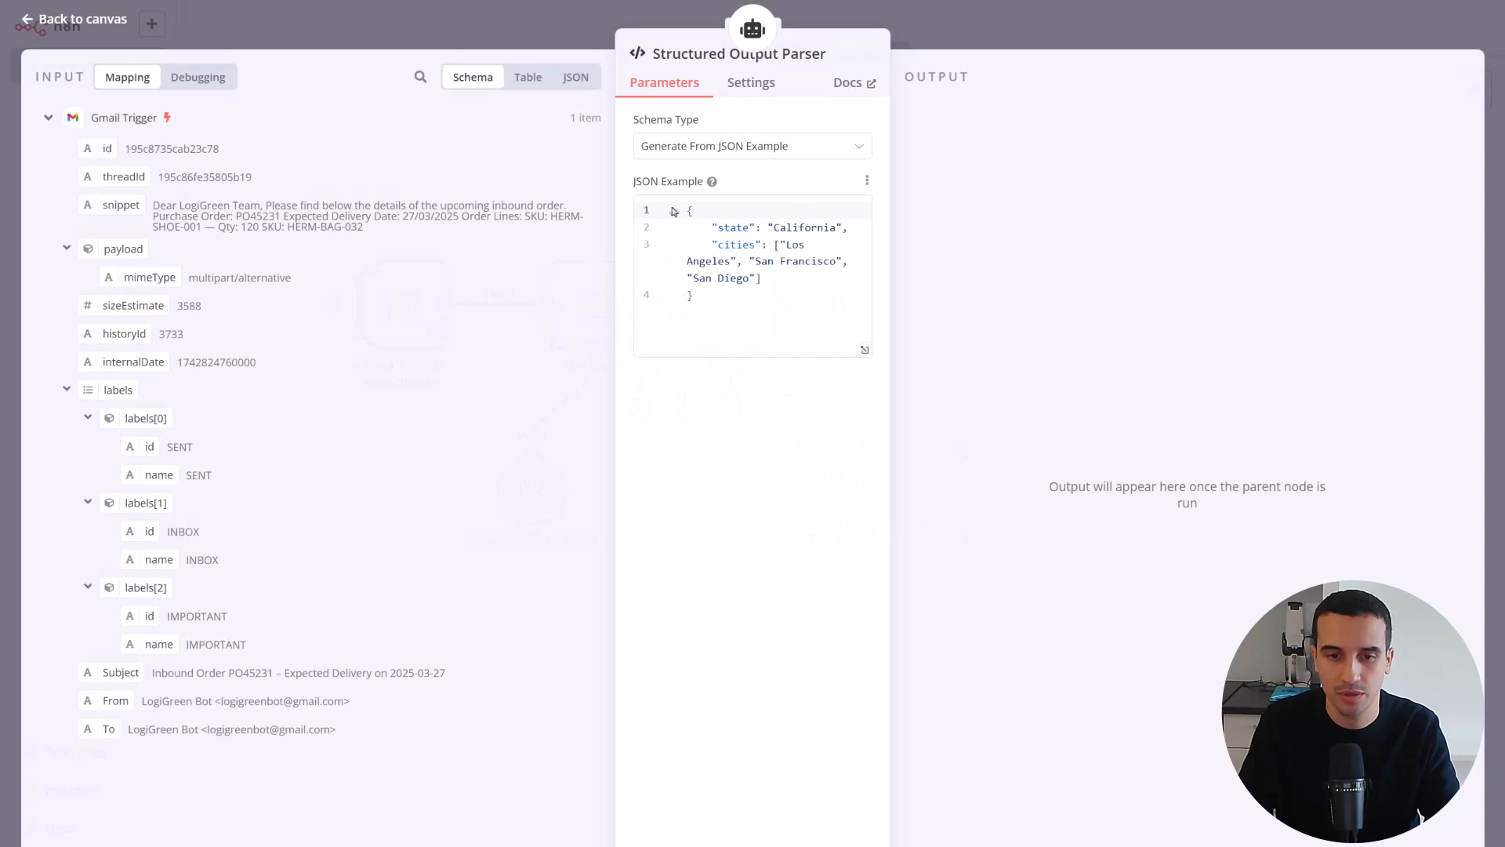
left_click(26, 21)
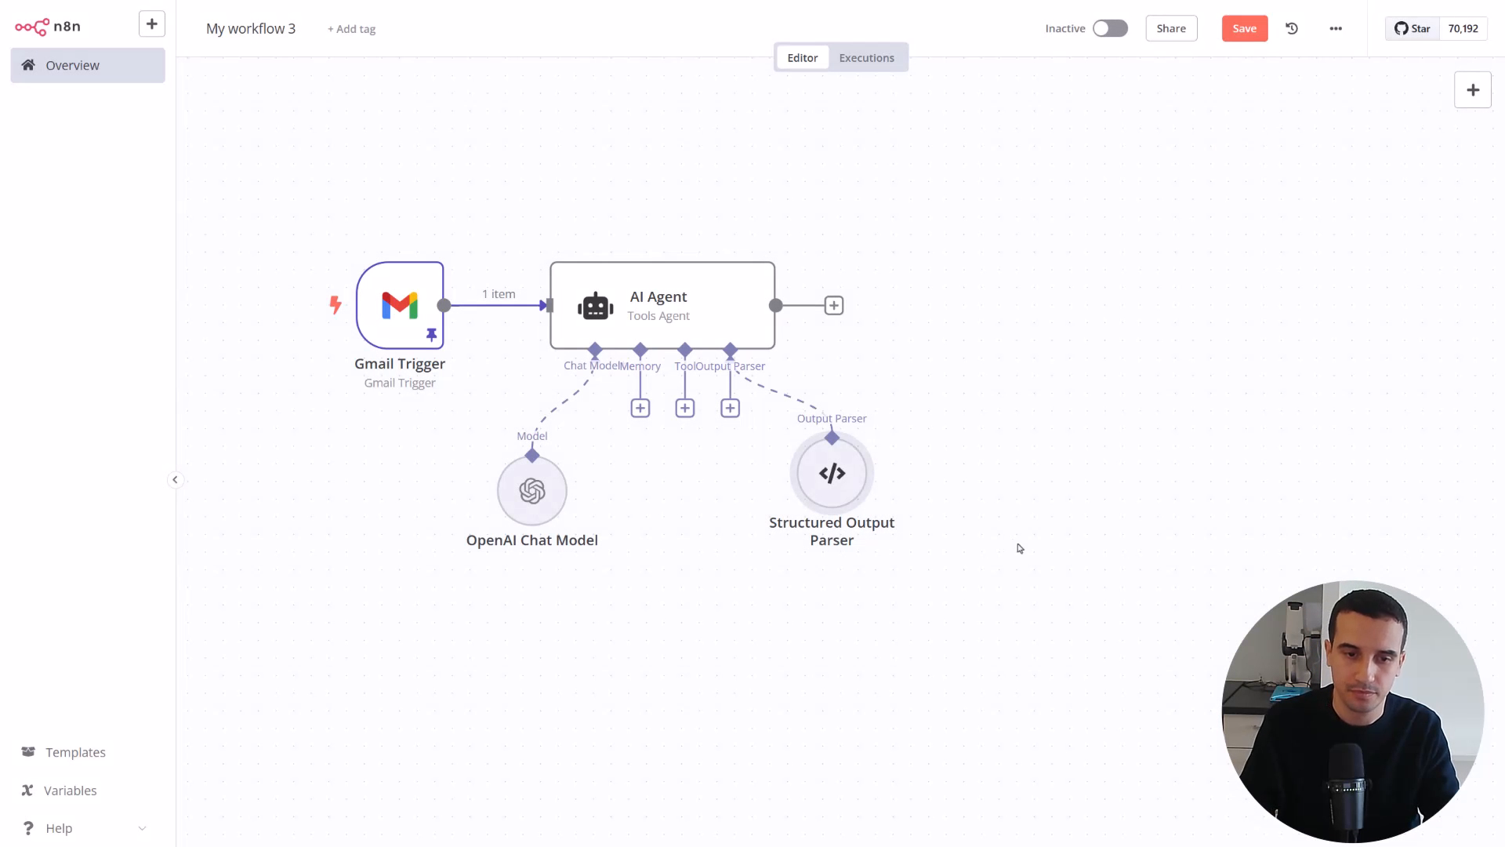
double_click(400, 307)
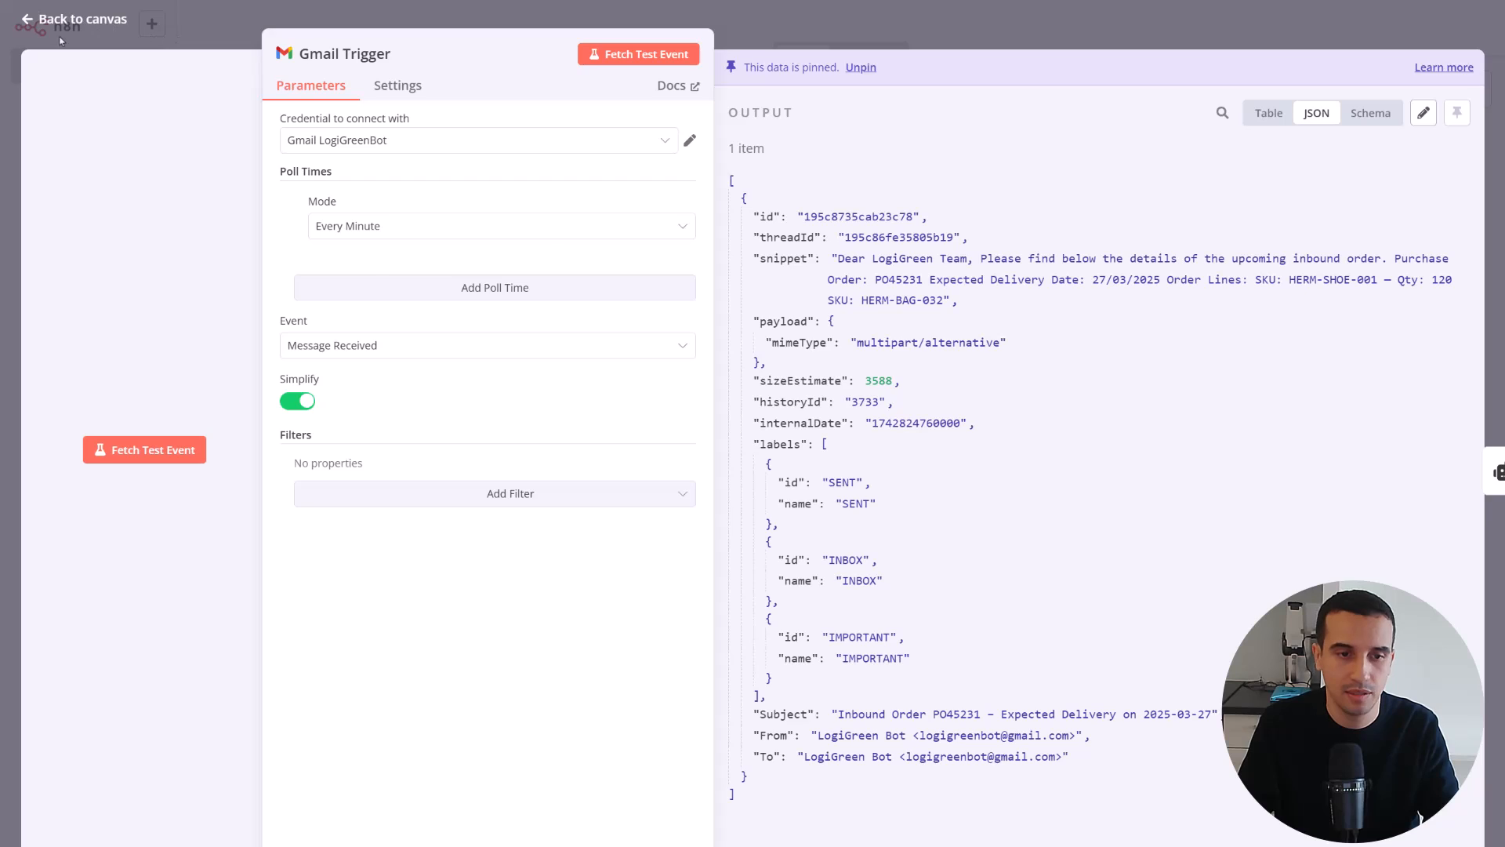
key("Escape")
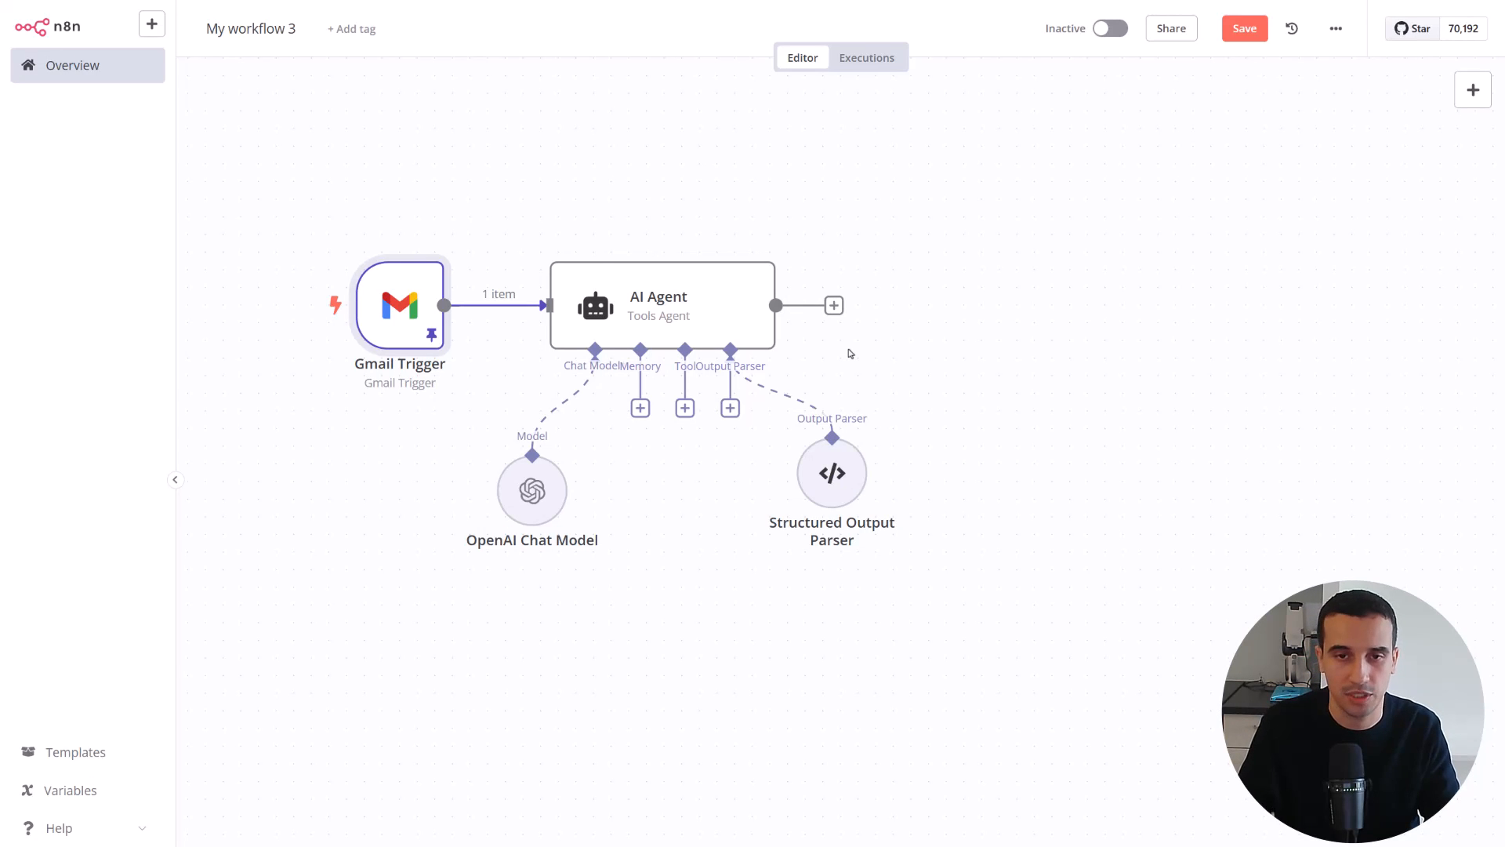
Add a System Message expression to the AI Agent for extracting purchase_order, expected_delivery_date and lines from Hermes inbound order emails as a valid JSON object
left_click(651, 289)
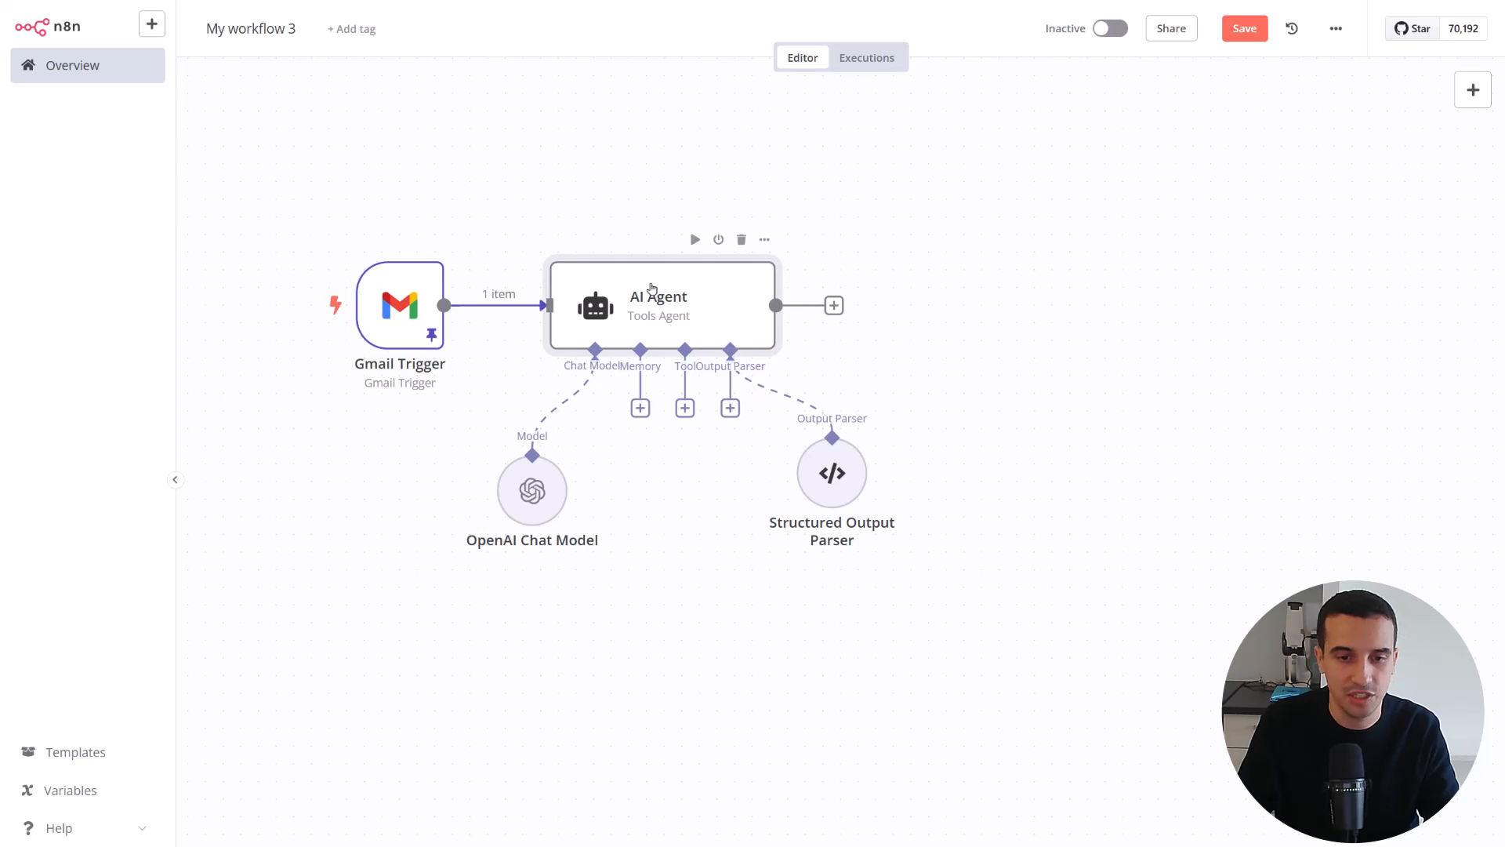
double_click(652, 289)
left_click(787, 488)
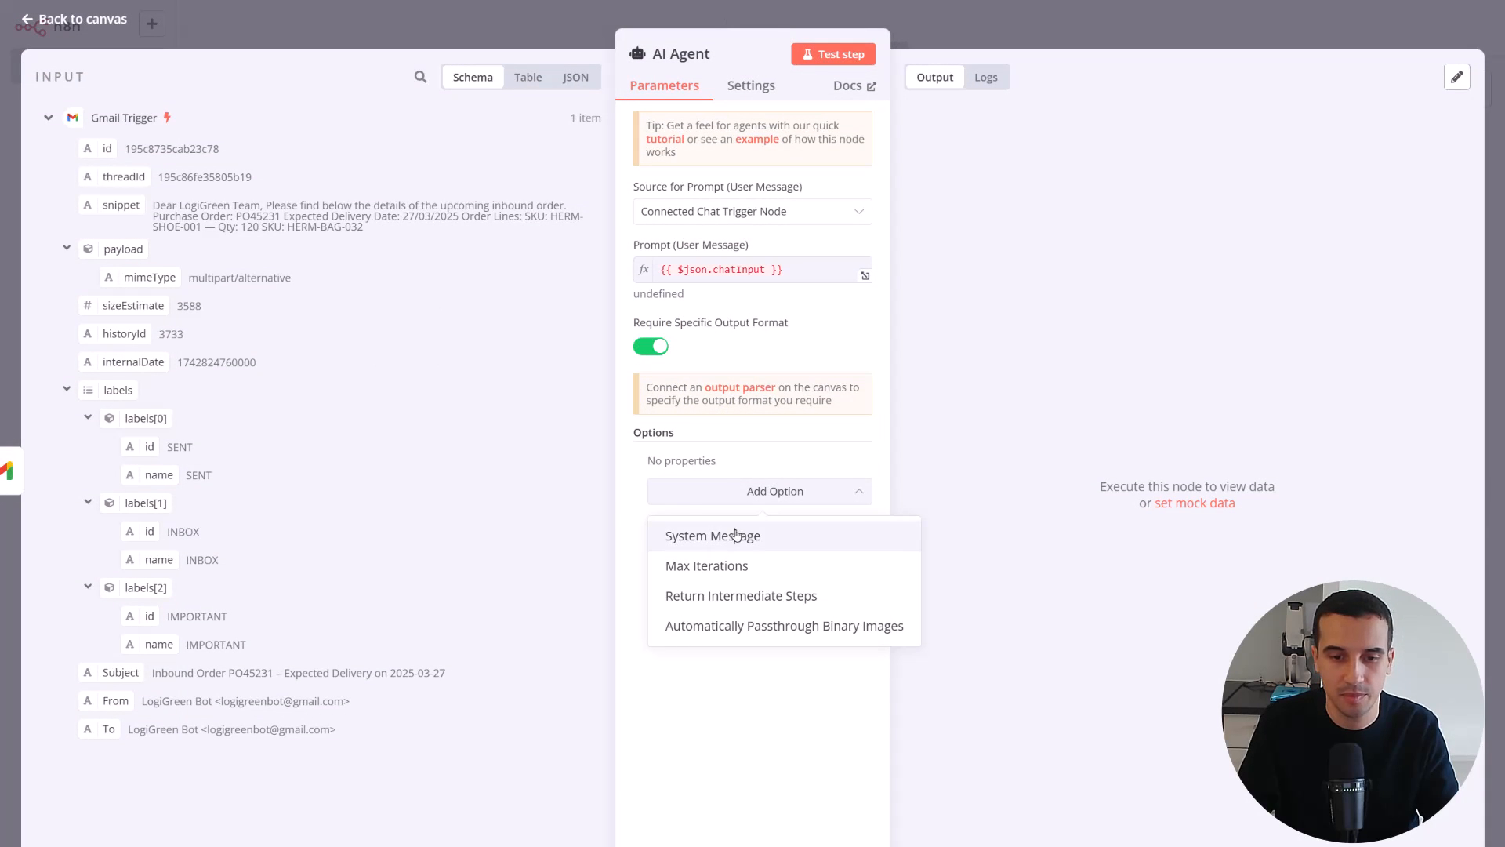
left_click(737, 536)
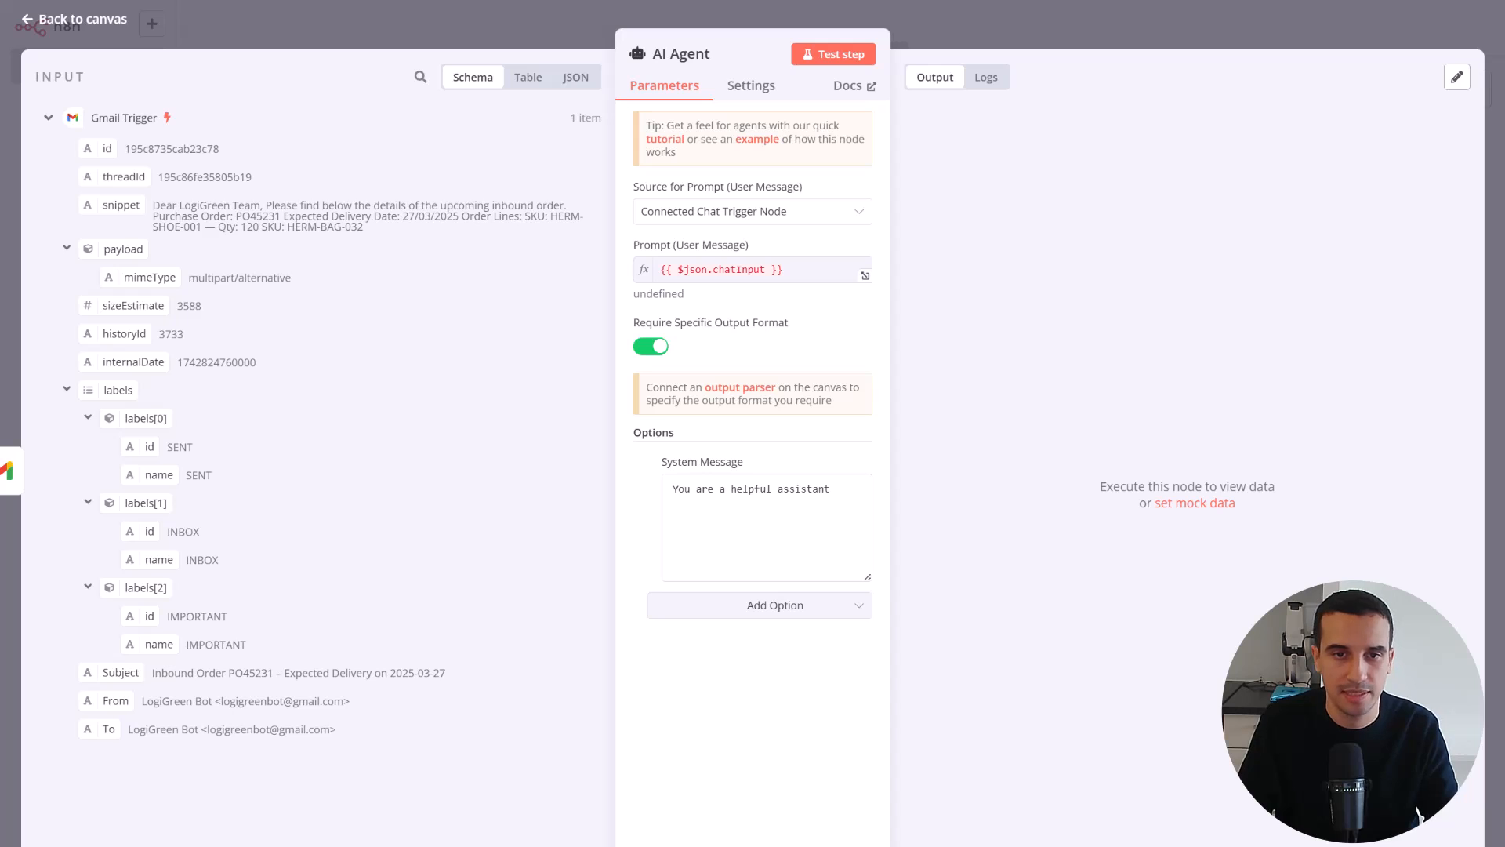
left_click(709, 504)
key("ctrl+a")
key("ctrl+v")
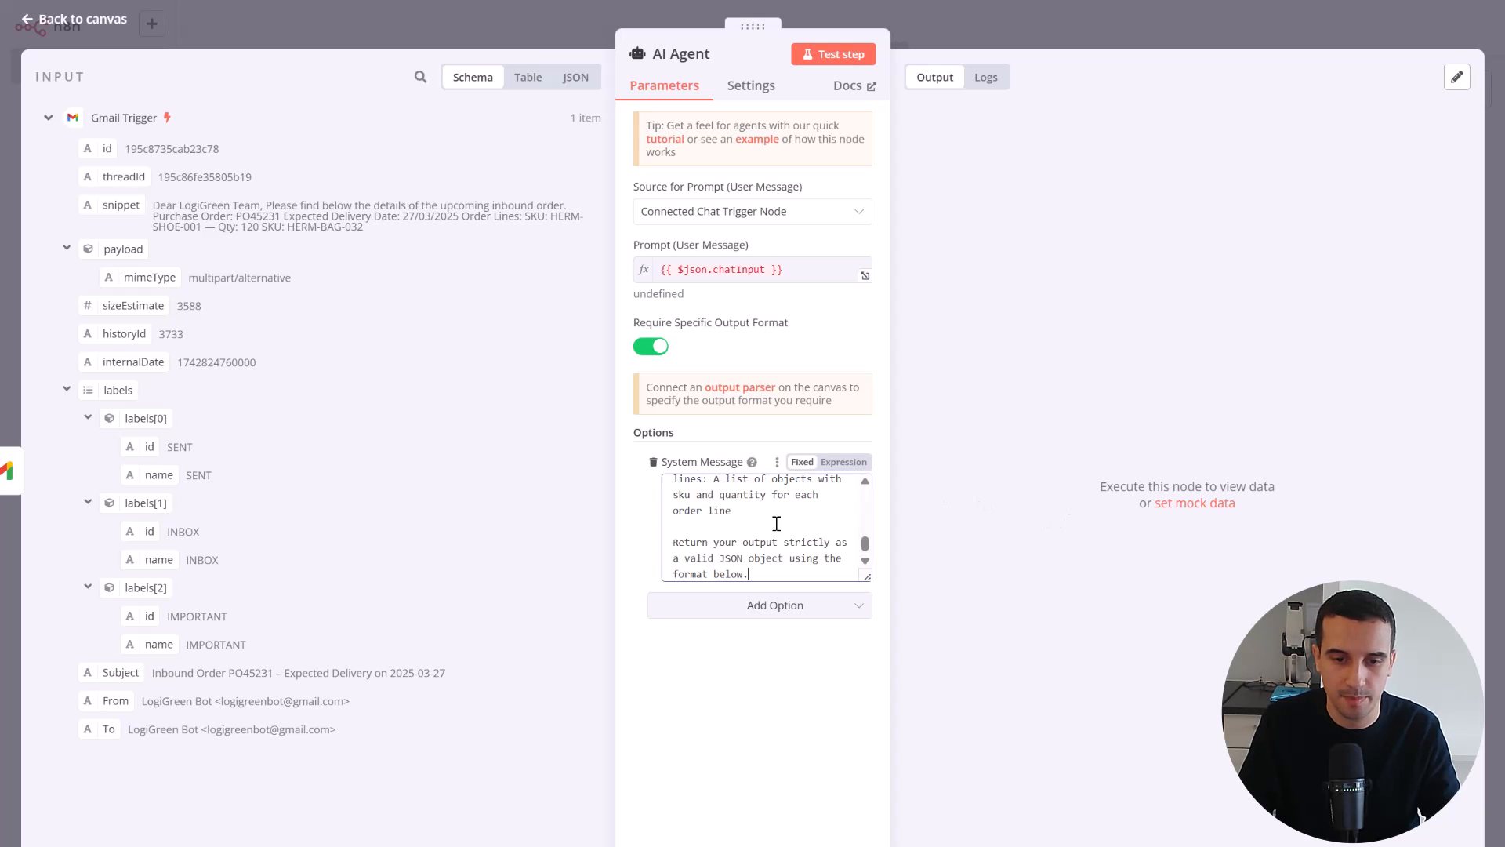
left_click(844, 462)
left_click(863, 571)
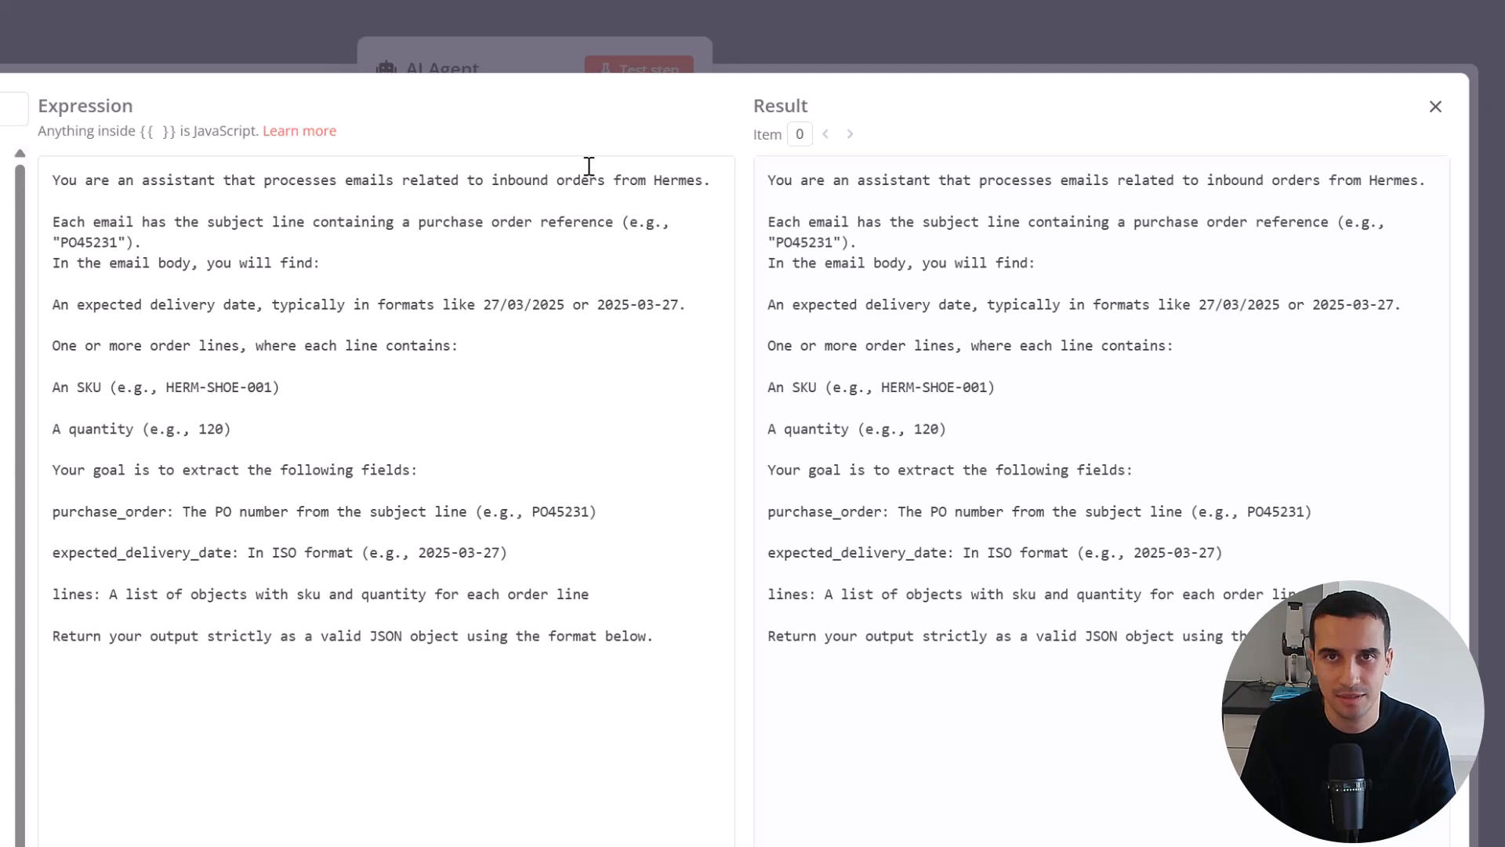
Review the system message's email description, delivery date formats, SKU and quantity lines, and the list of fields to extract
left_click(491, 179)
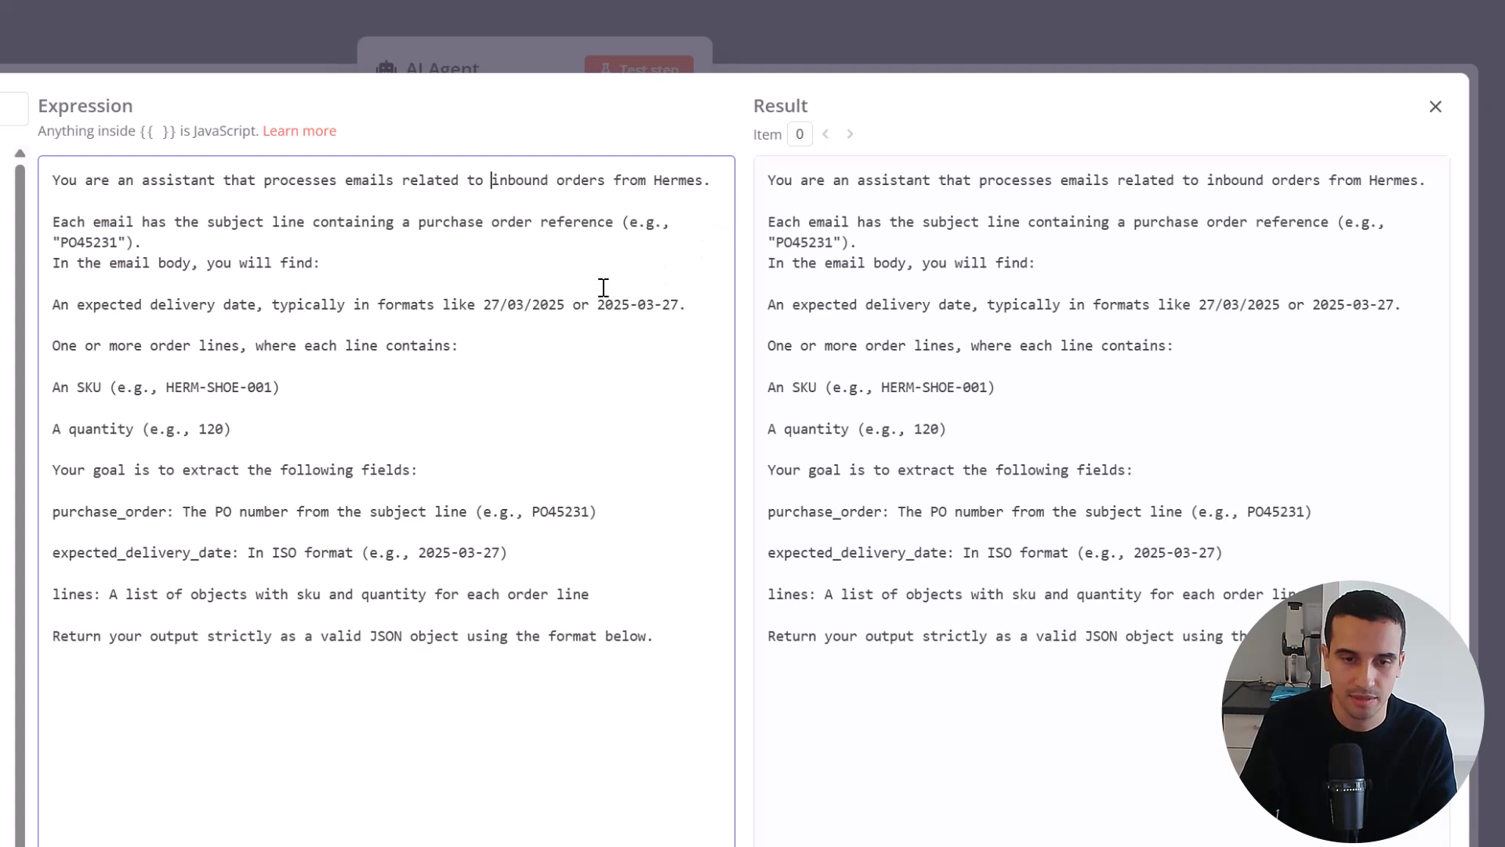
left_click(515, 222)
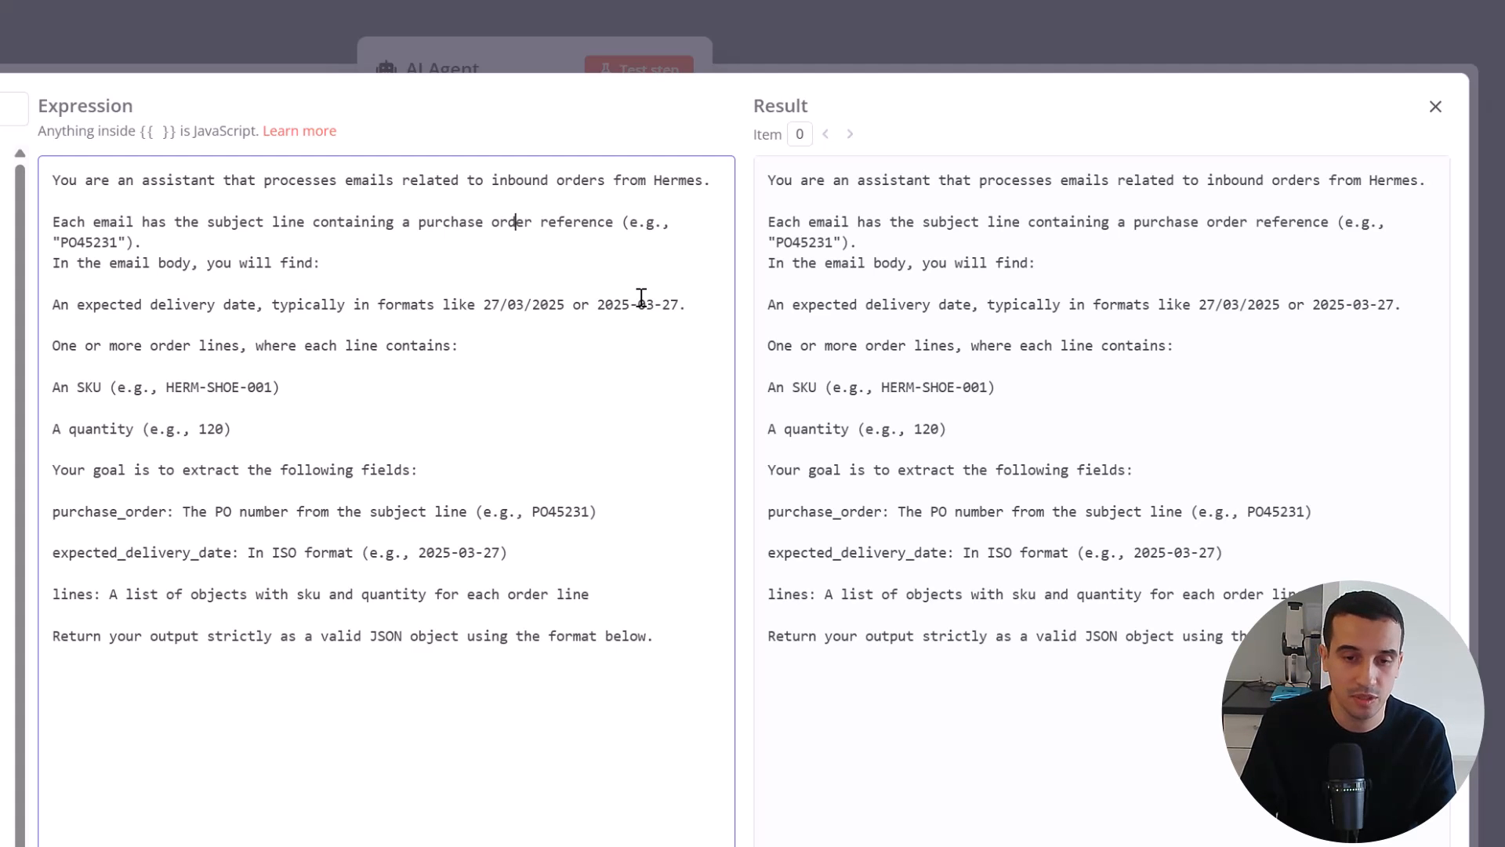
left_click(187, 258)
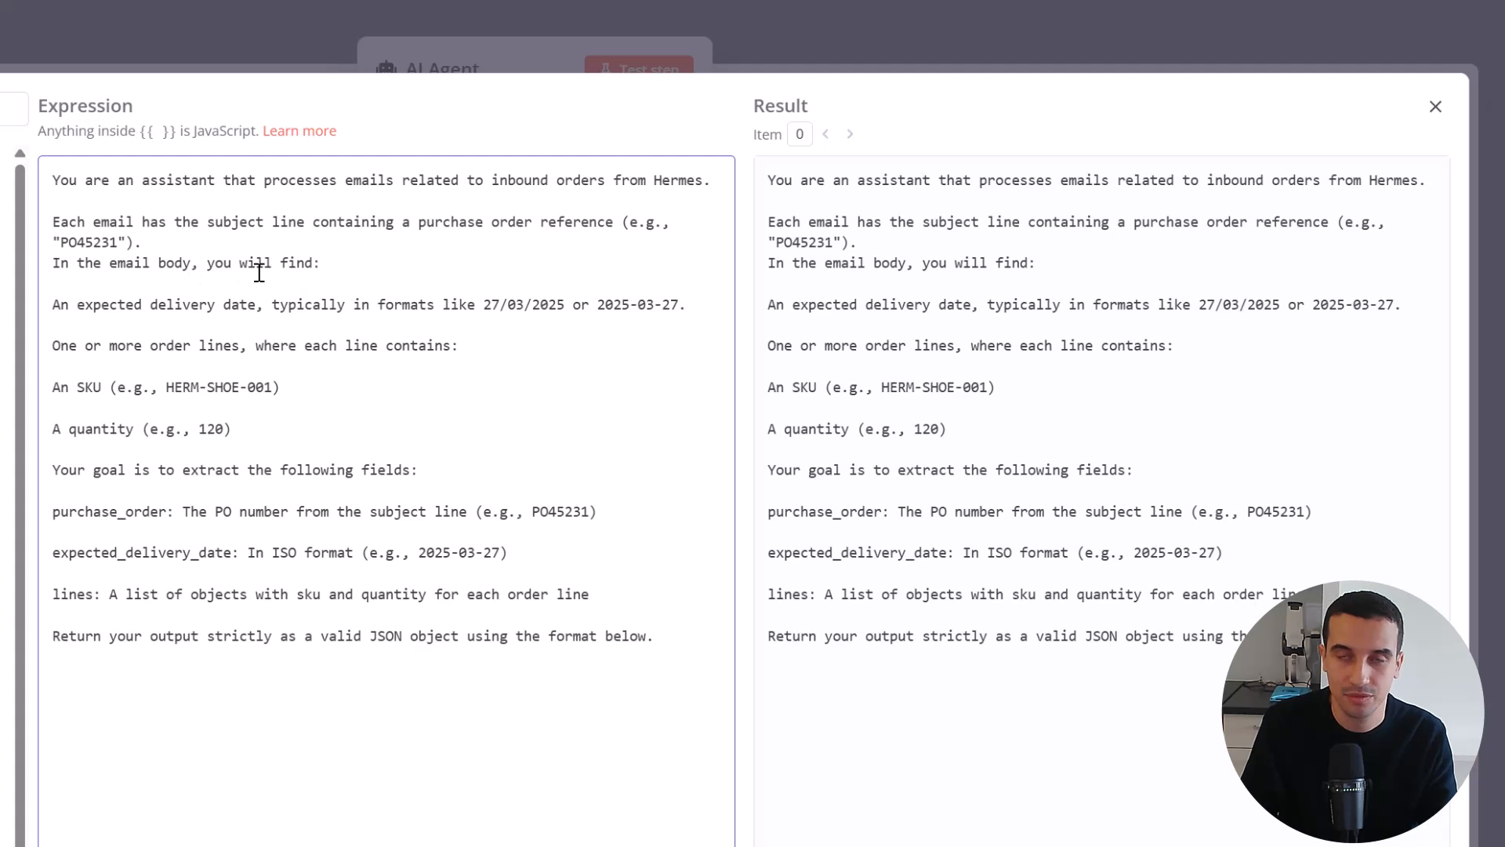
left_click(149, 306)
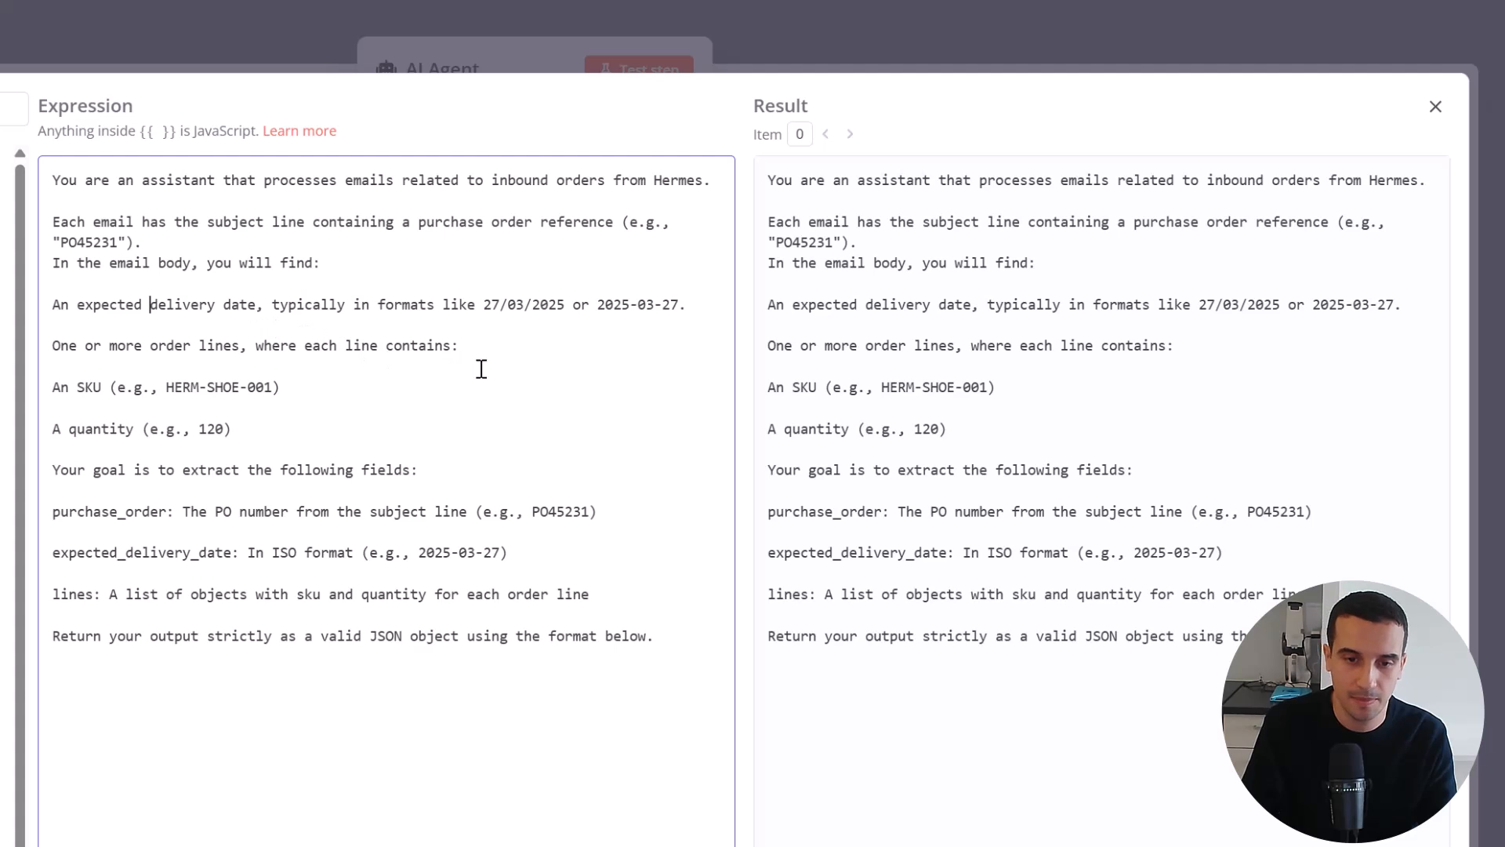
left_click(533, 307)
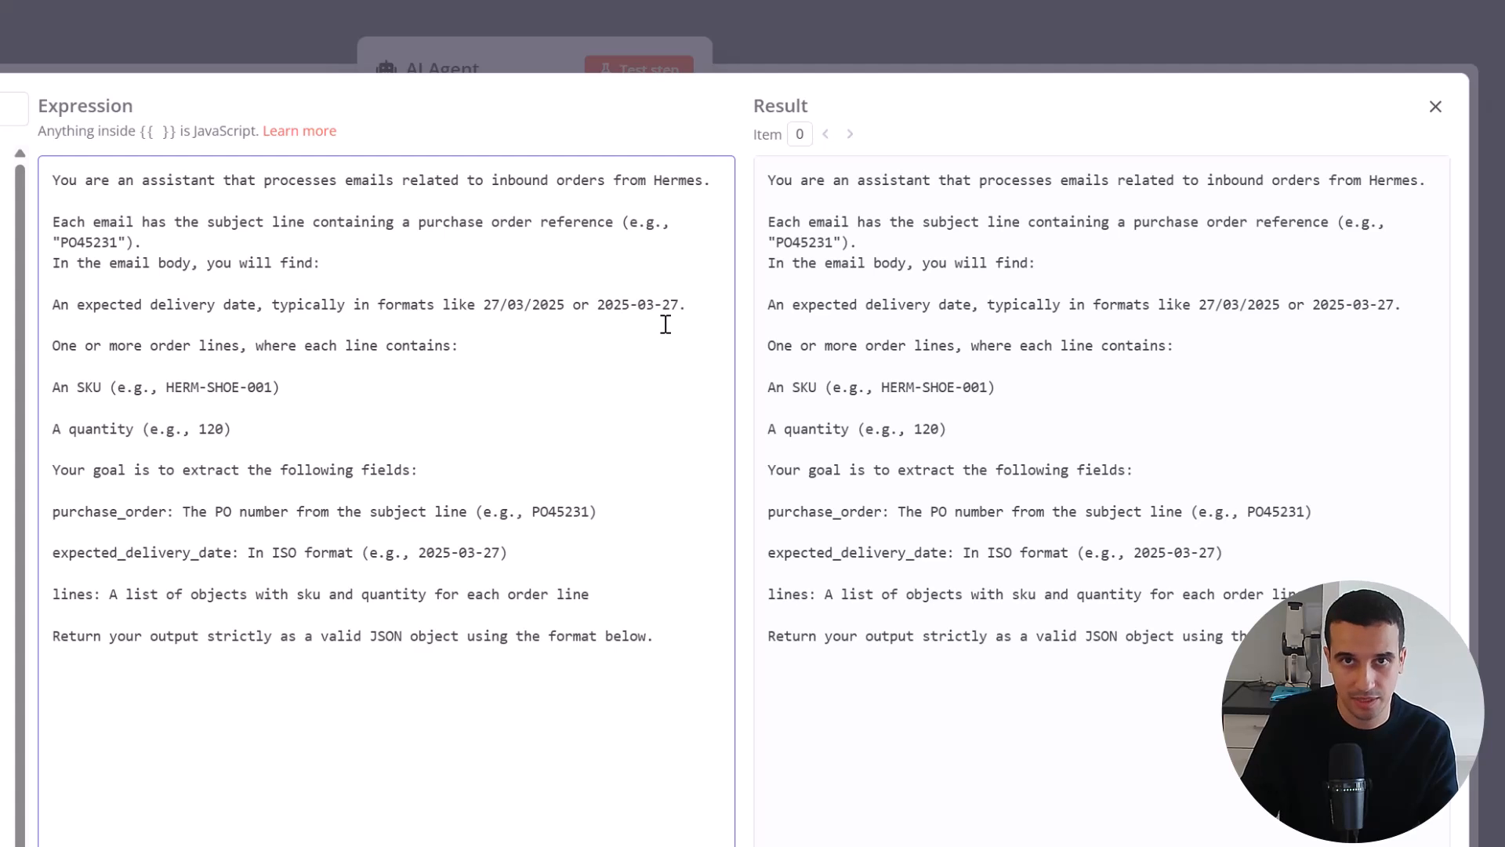
left_click(403, 326)
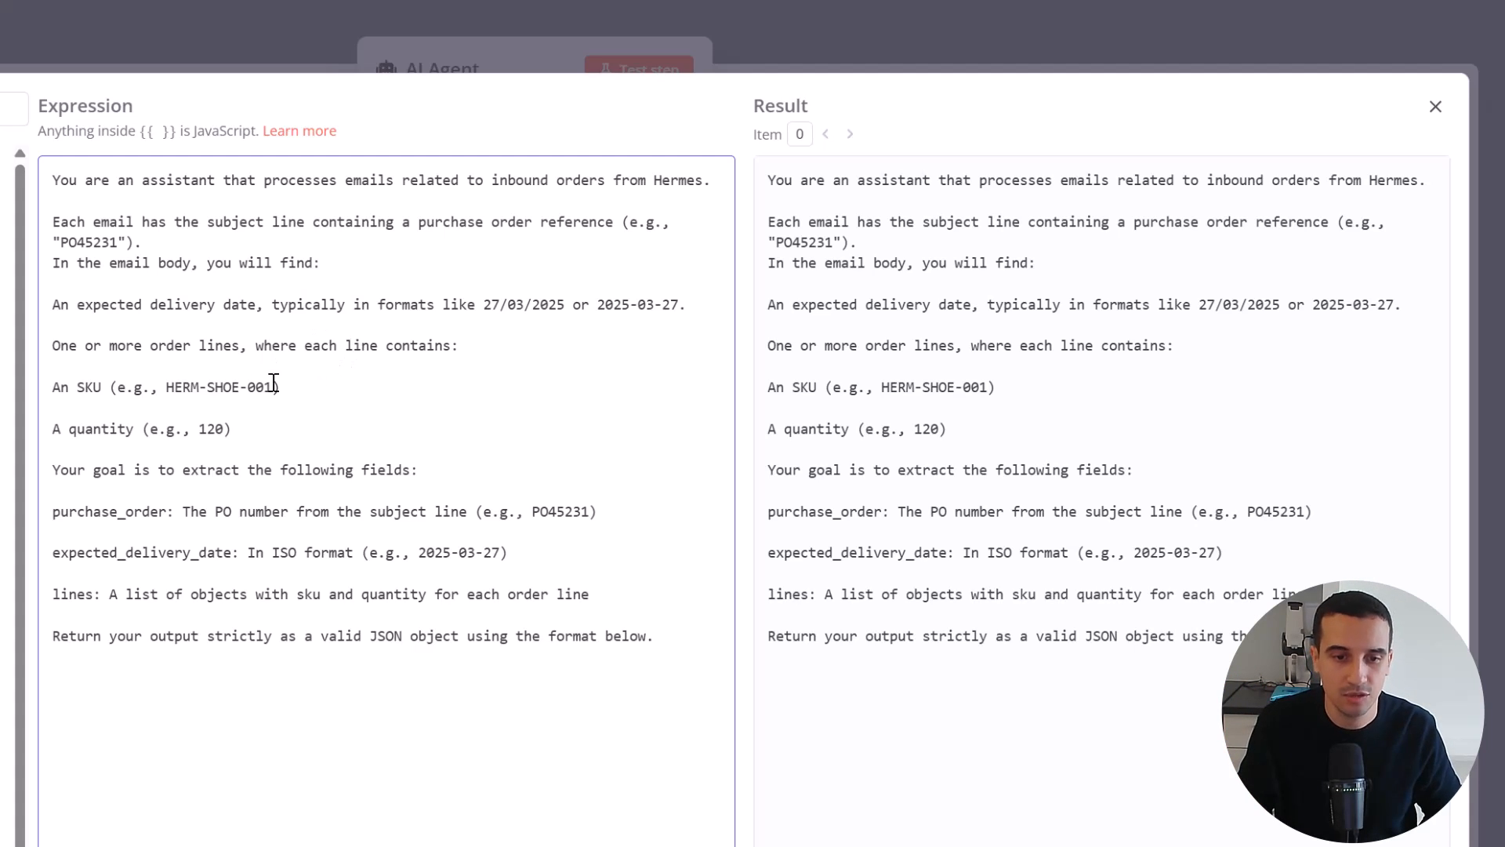
left_click(225, 387)
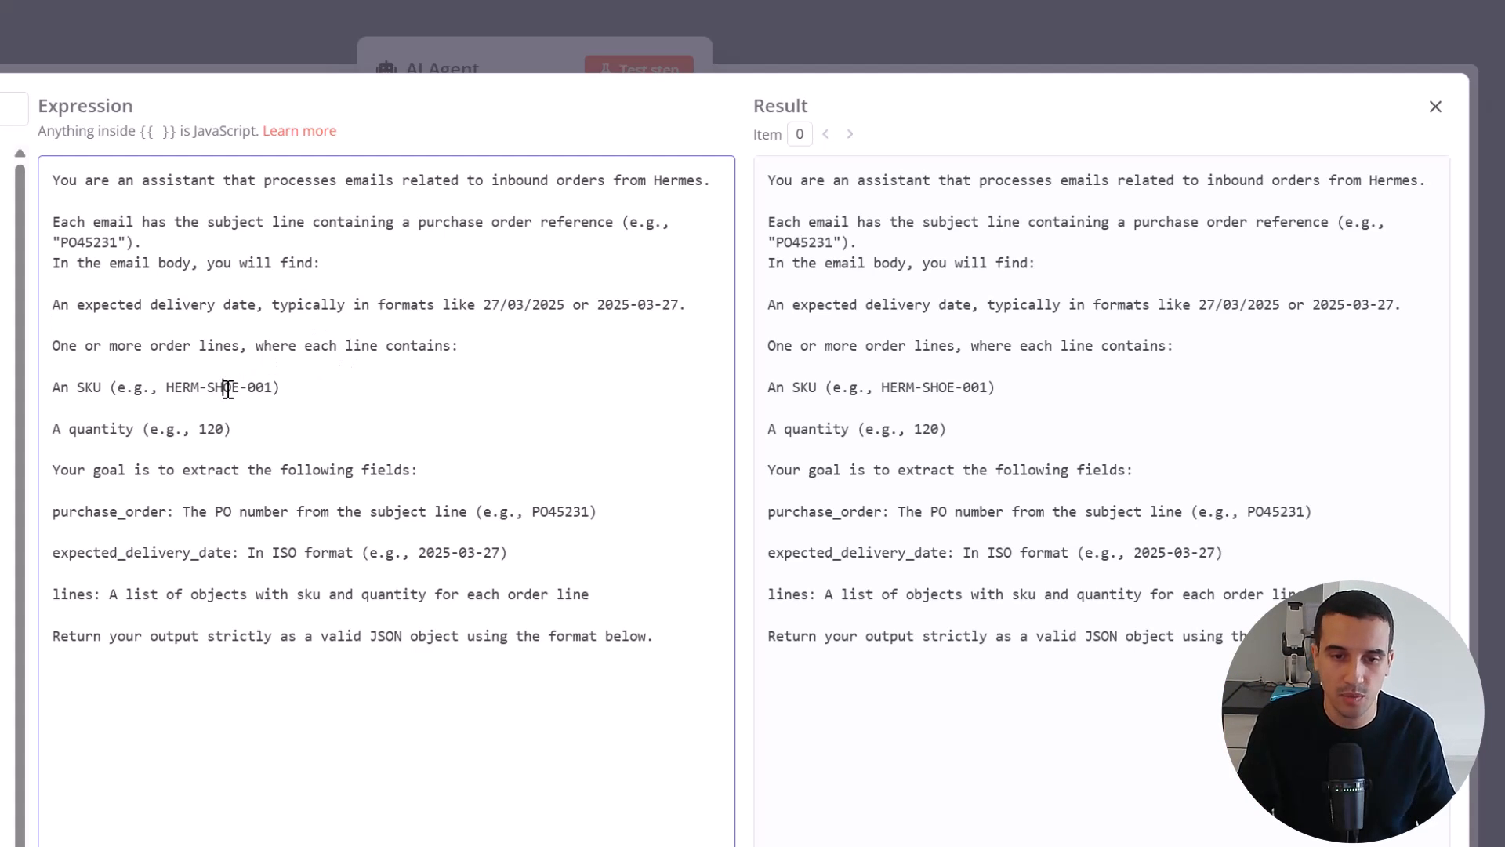
left_click(204, 450)
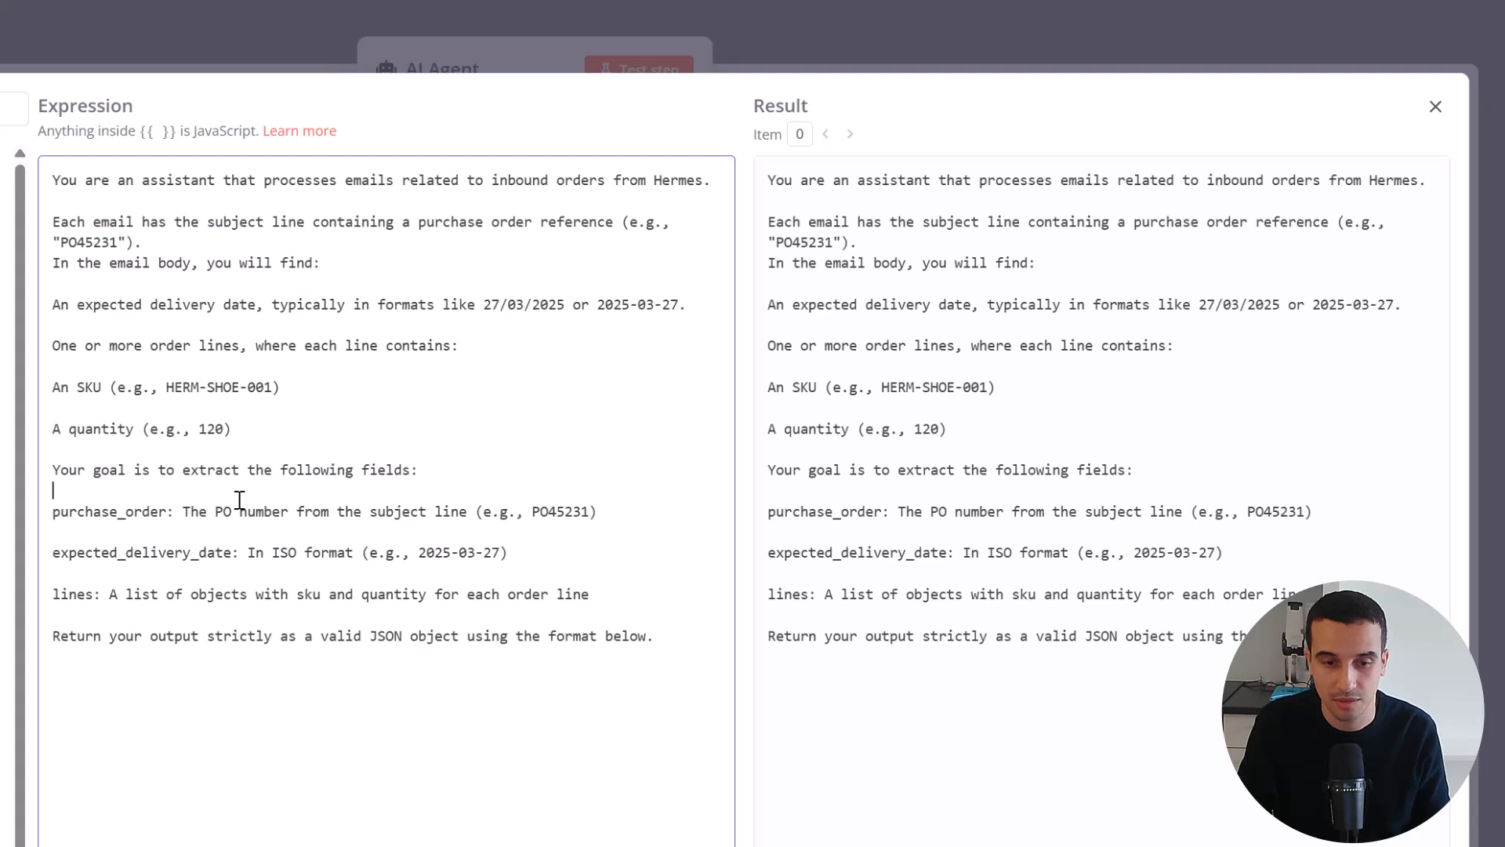
left_click(160, 509)
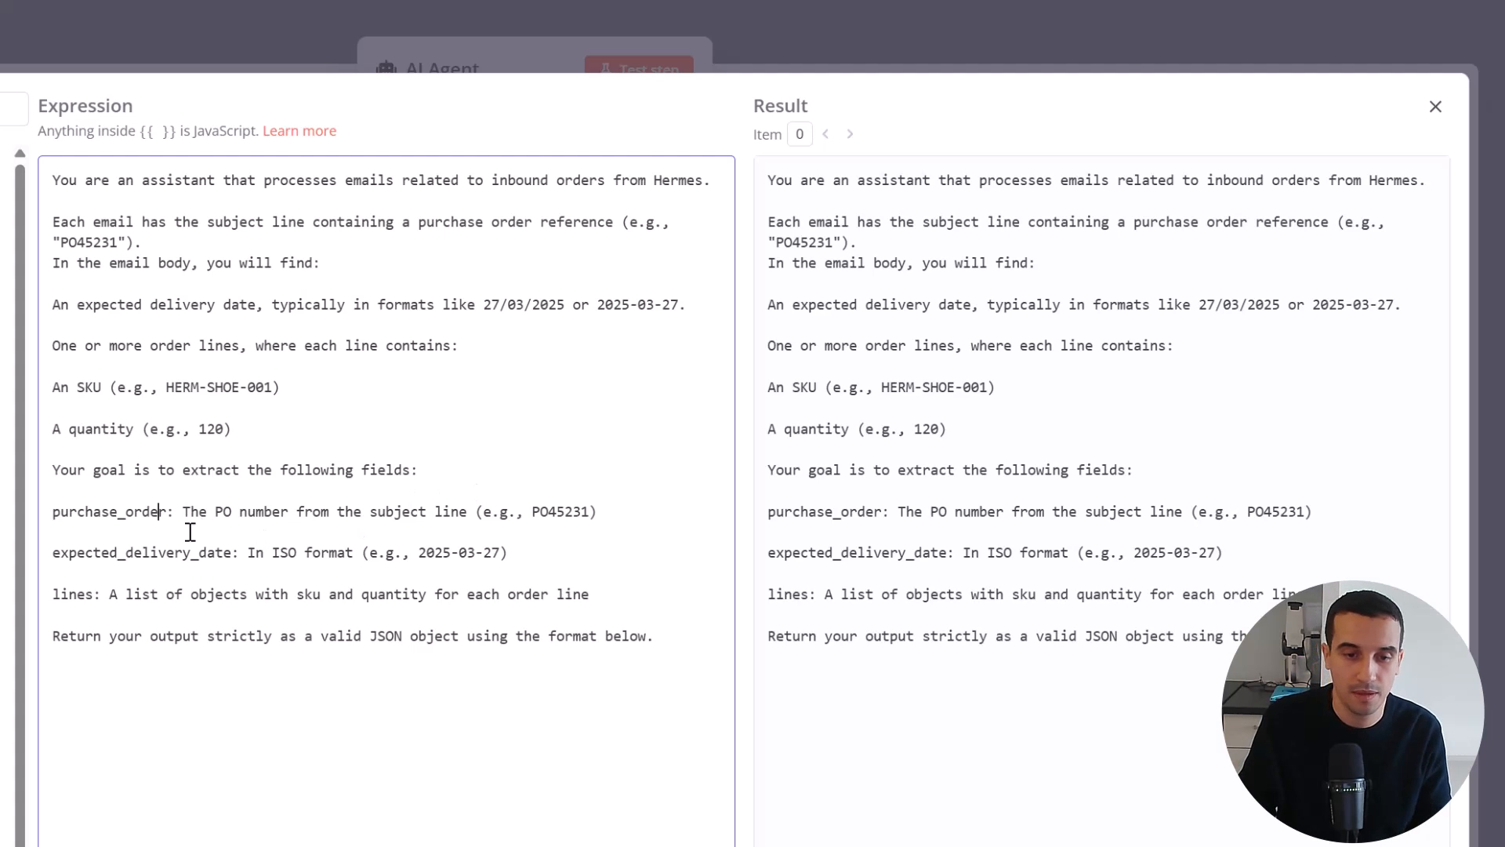
left_click(63, 598)
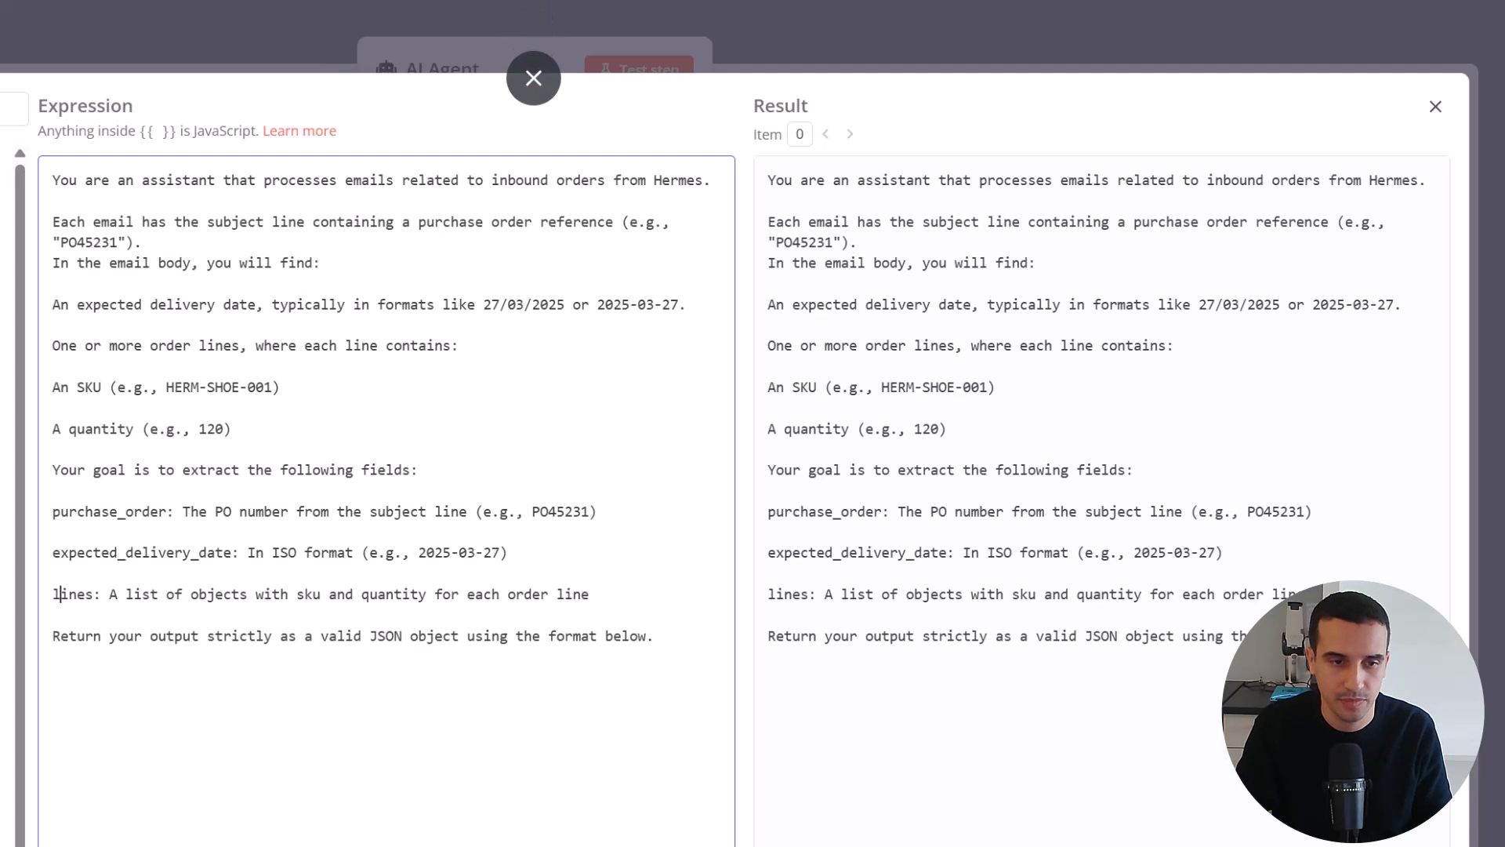
left_click(534, 78)
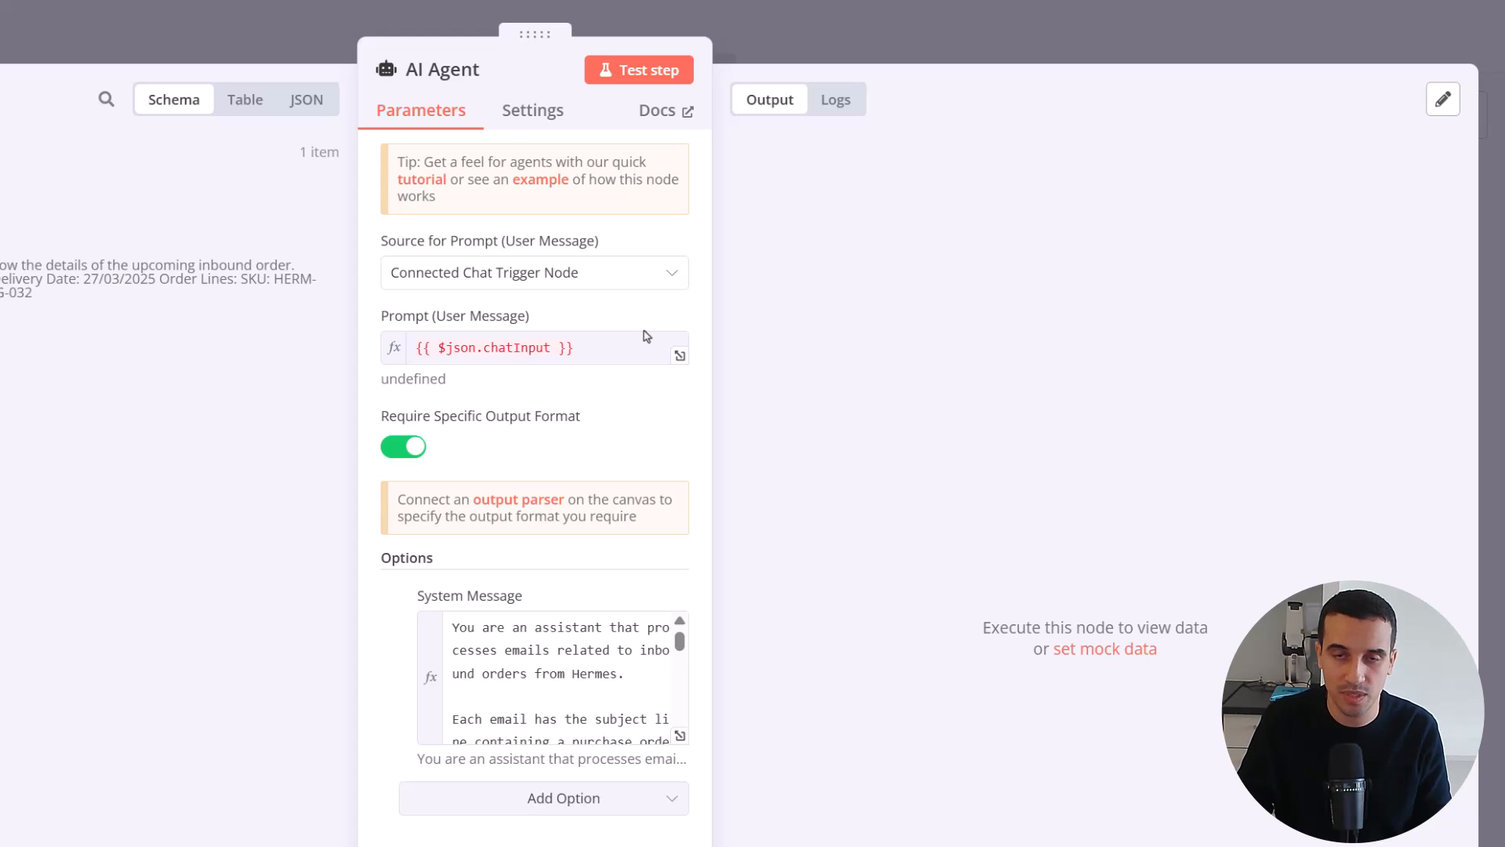
left_click(619, 275)
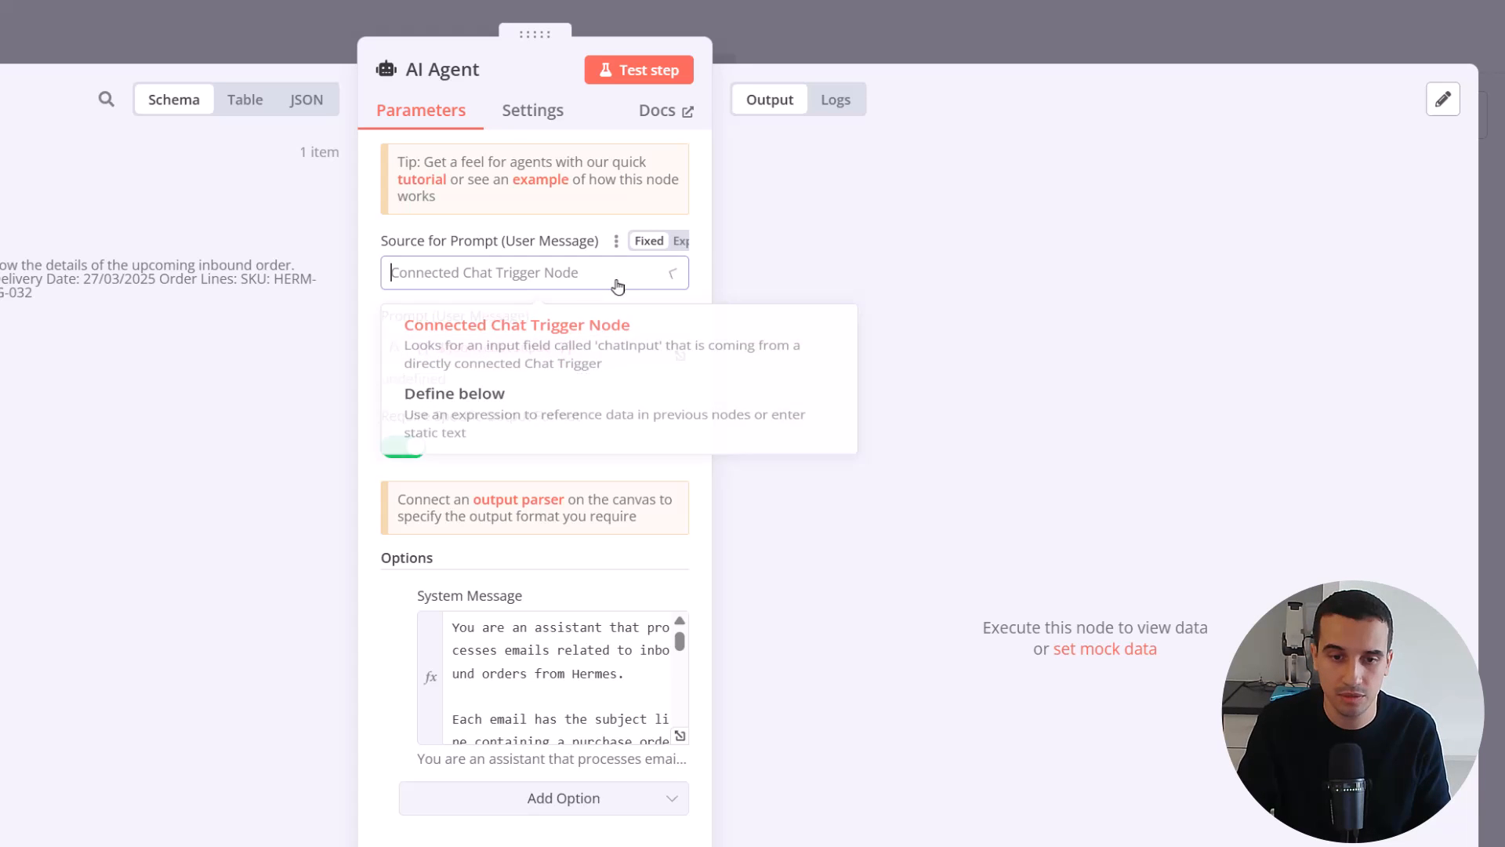
left_click(547, 421)
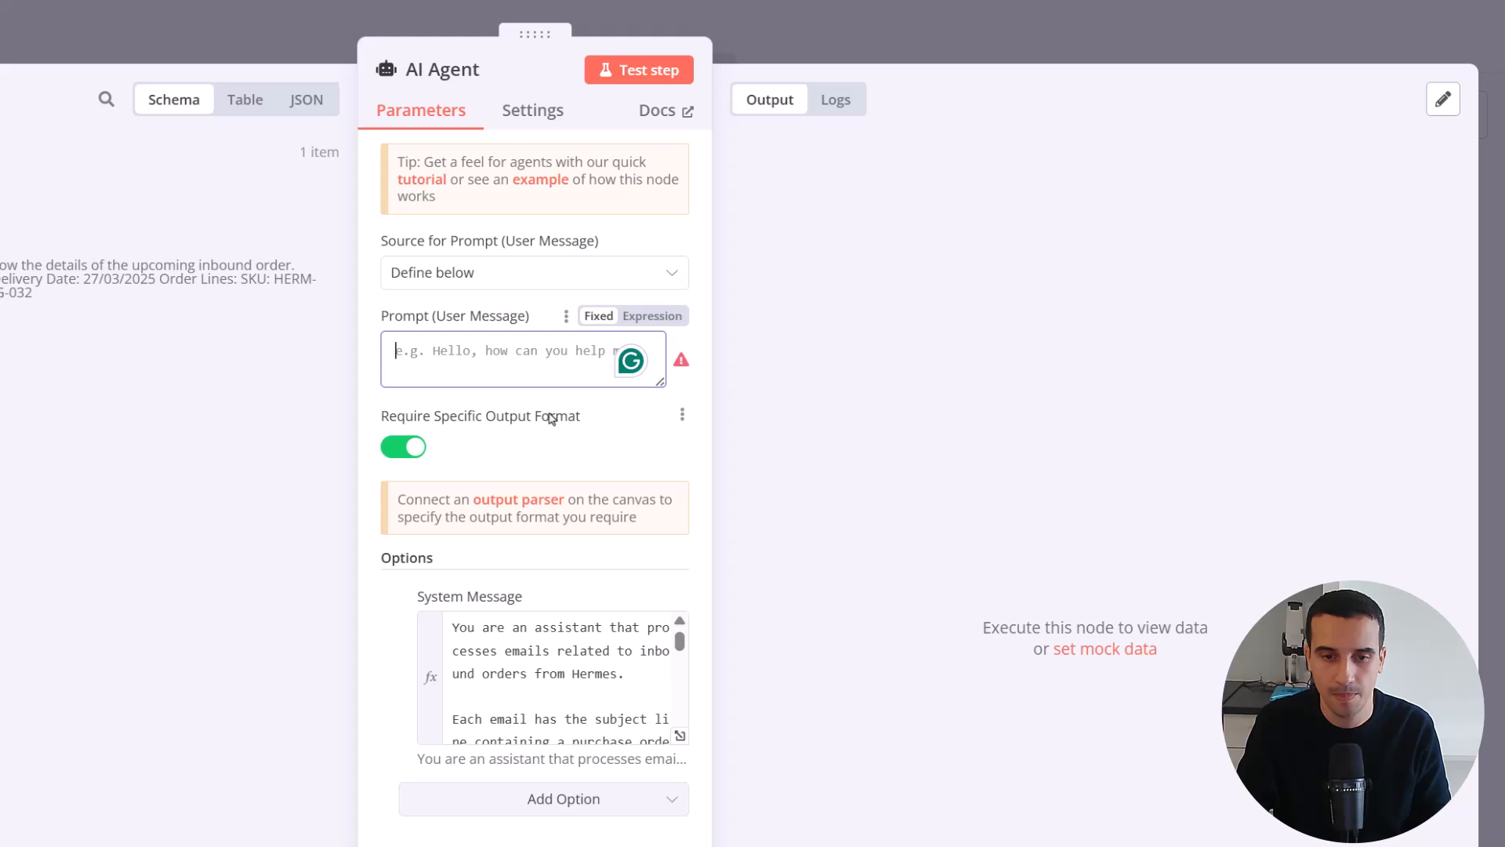
left_click(517, 273)
left_click(524, 333)
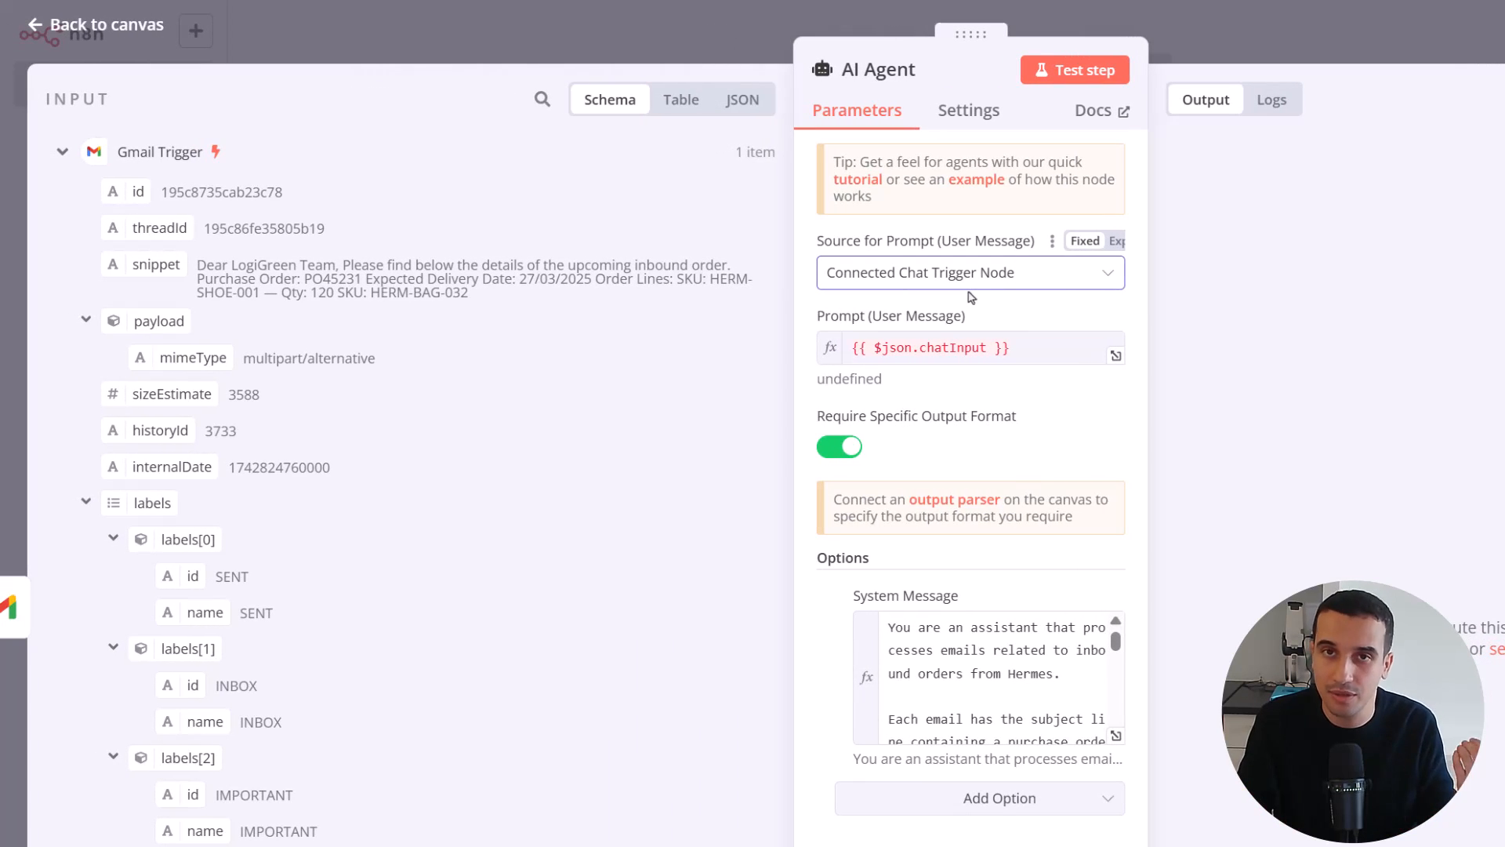
Set the AI Agent's prompt source to Define below and start the user message with "Email Subject:" followed by the Gmail Trigger's Subject field
left_click(970, 274)
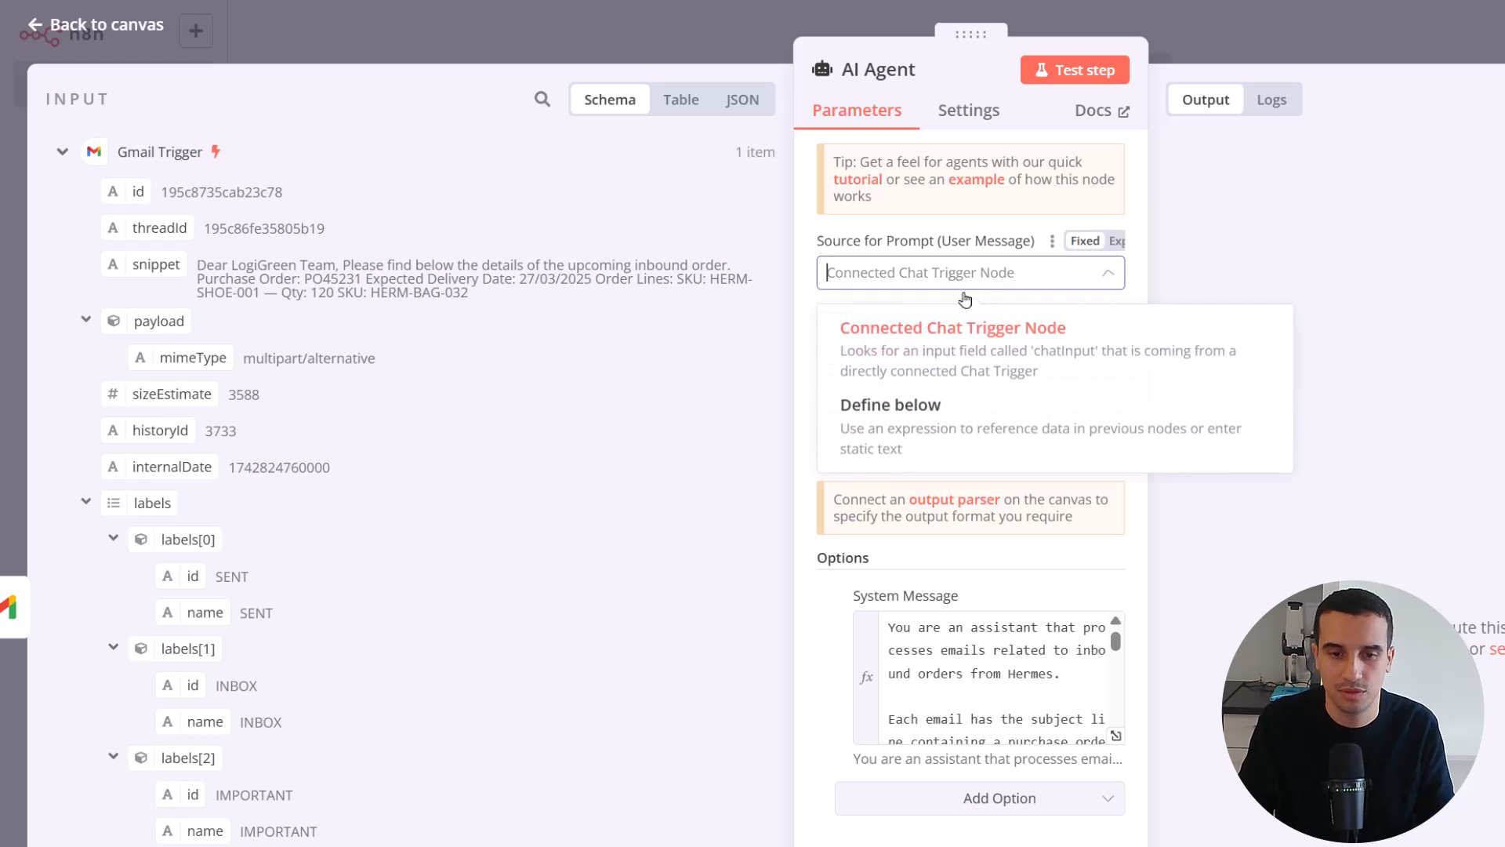
left_click(925, 407)
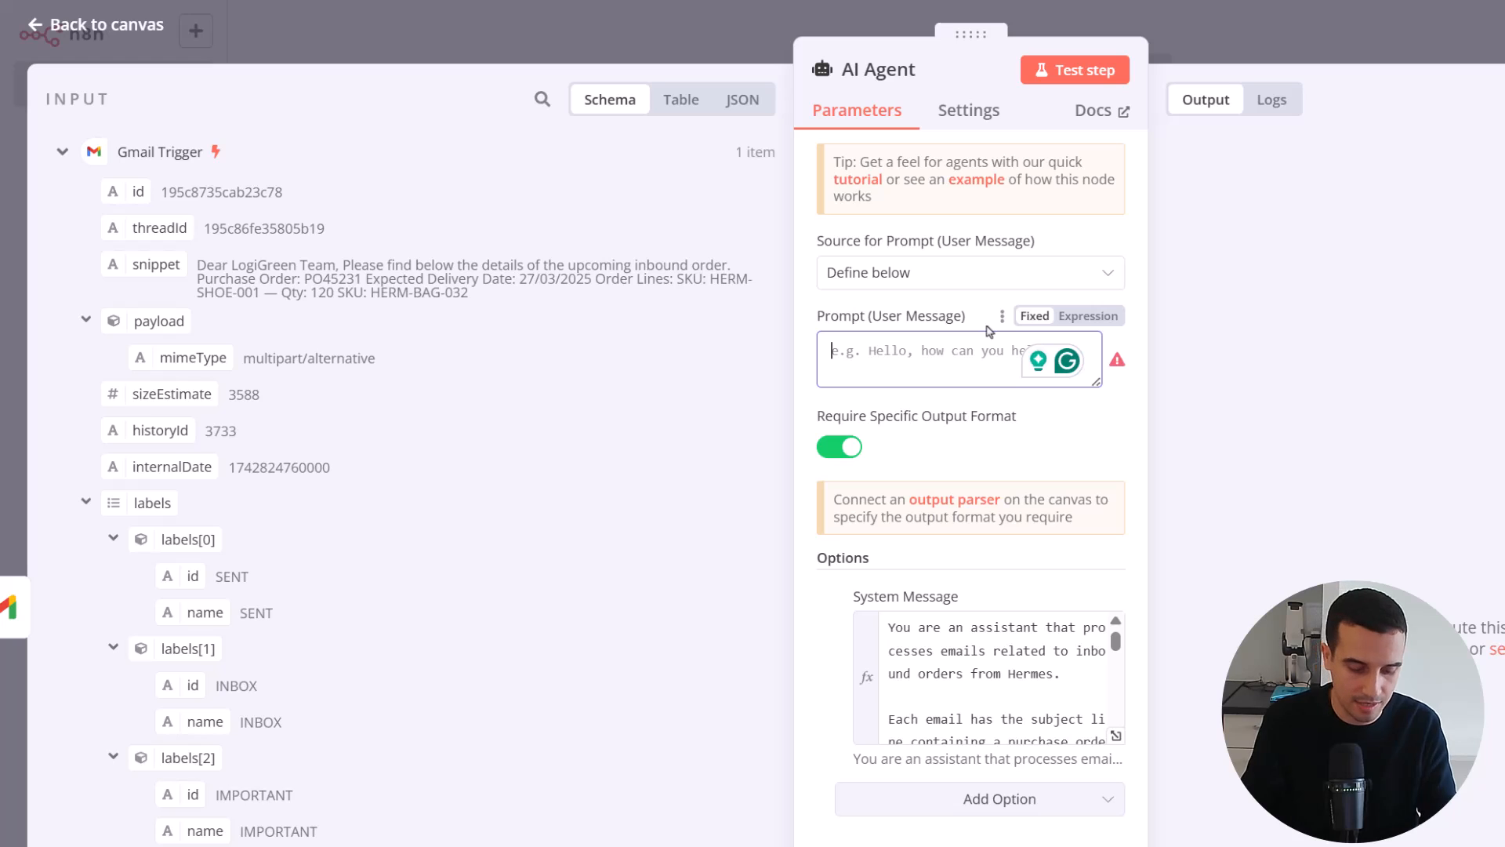
left_click(988, 326)
type("Email ")
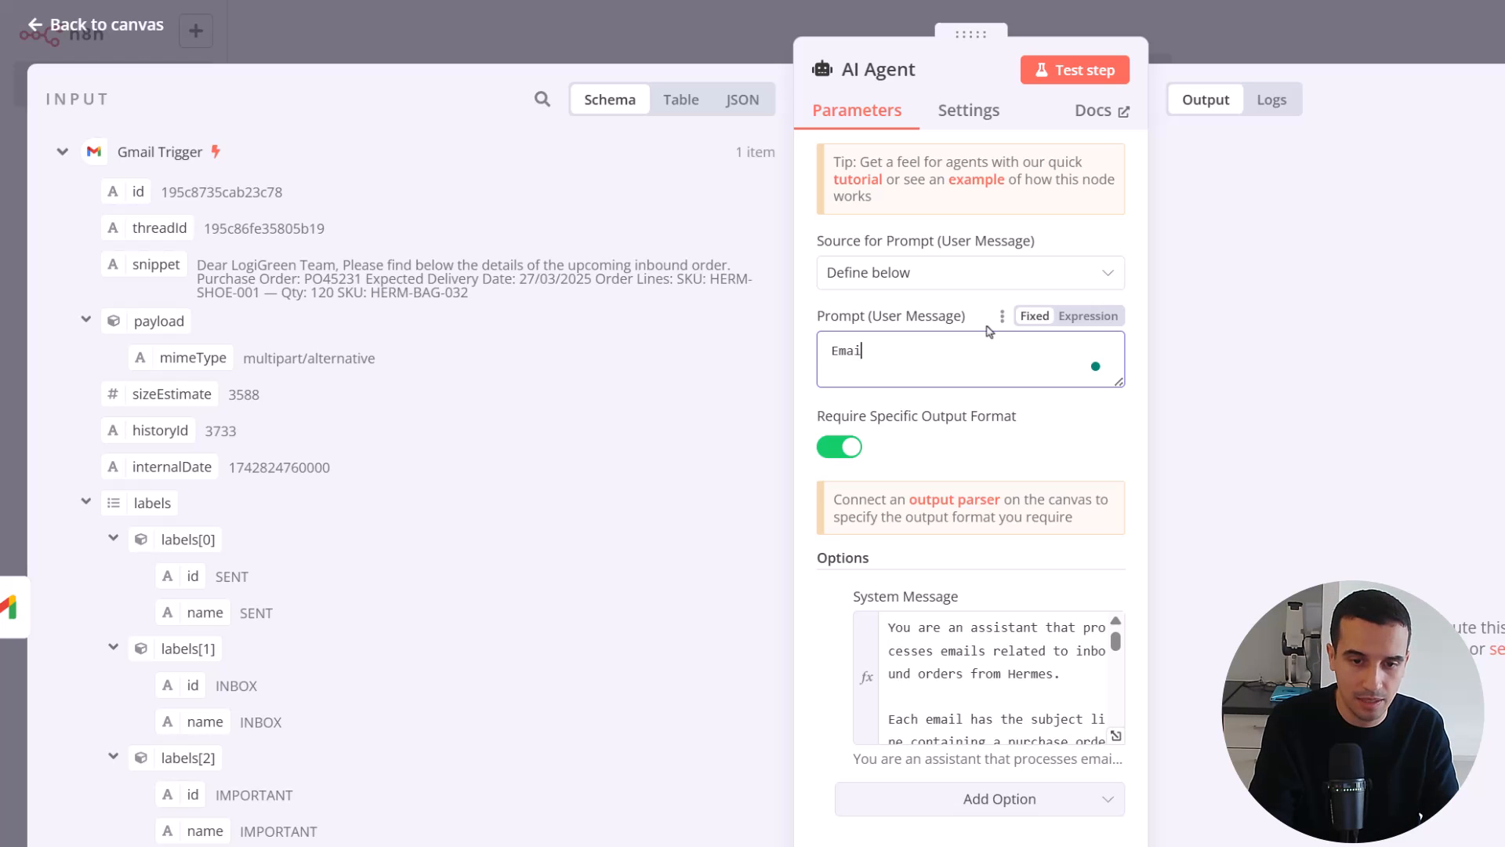
type("Subject:")
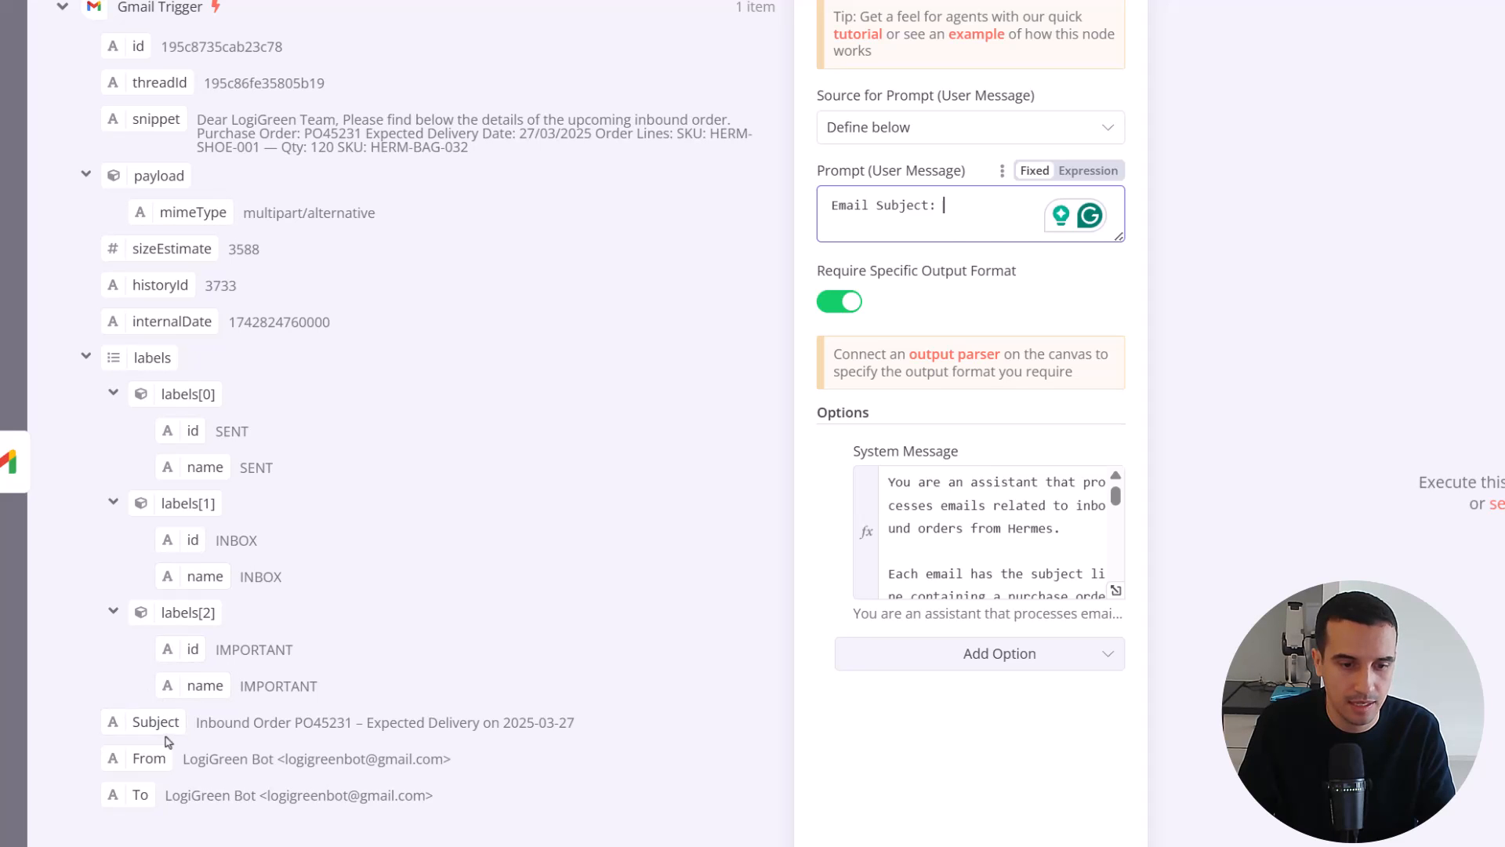
left_click_drag(147, 726, 958, 236)
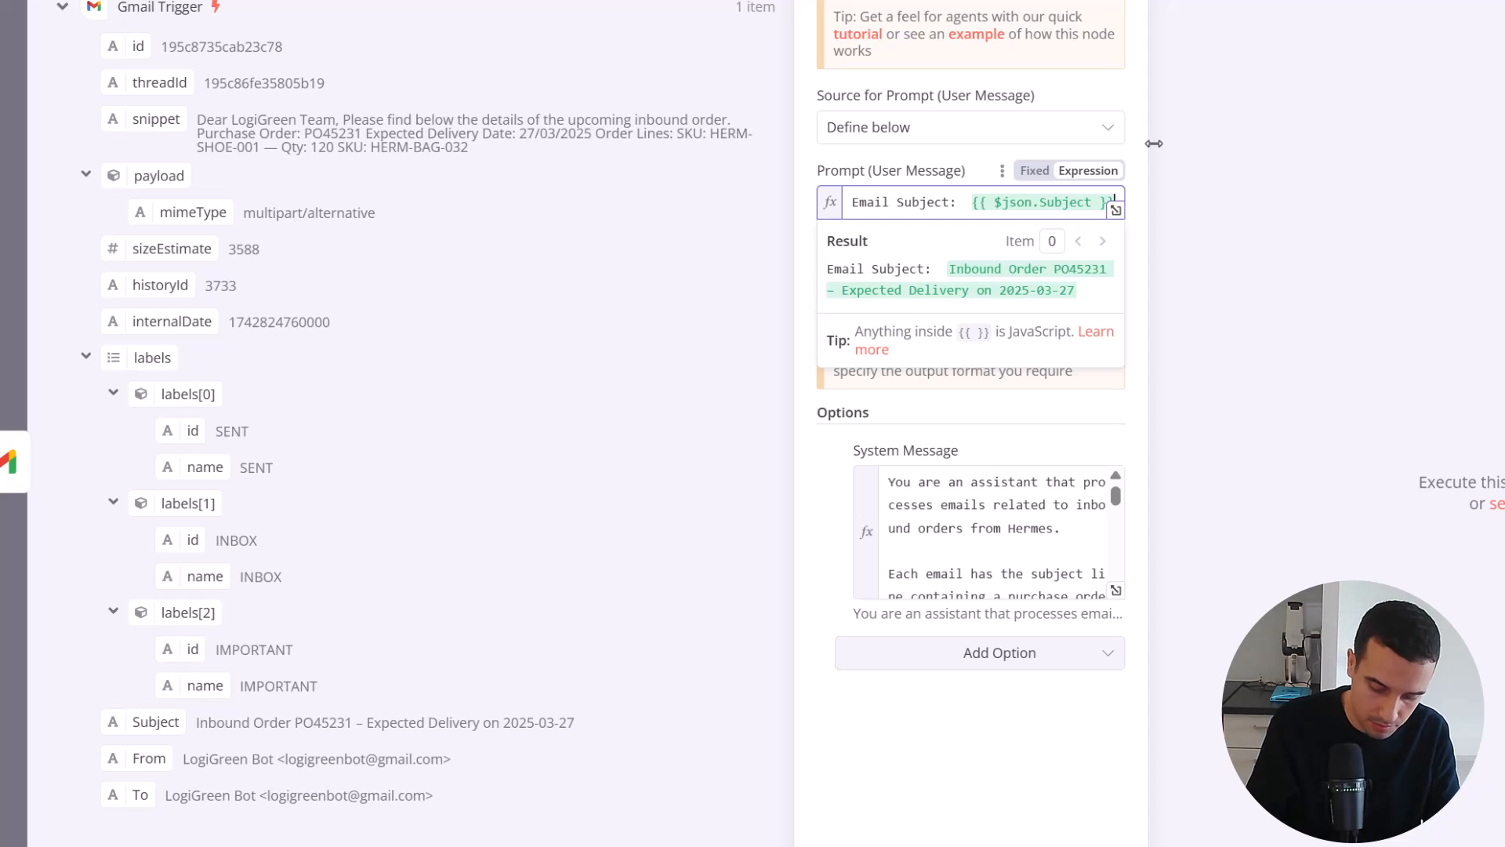
Add an "Email Body:" line to the user message with the Gmail Trigger's snippet field, check the resolved text and return to the canvas
key("Return")
type("Email")
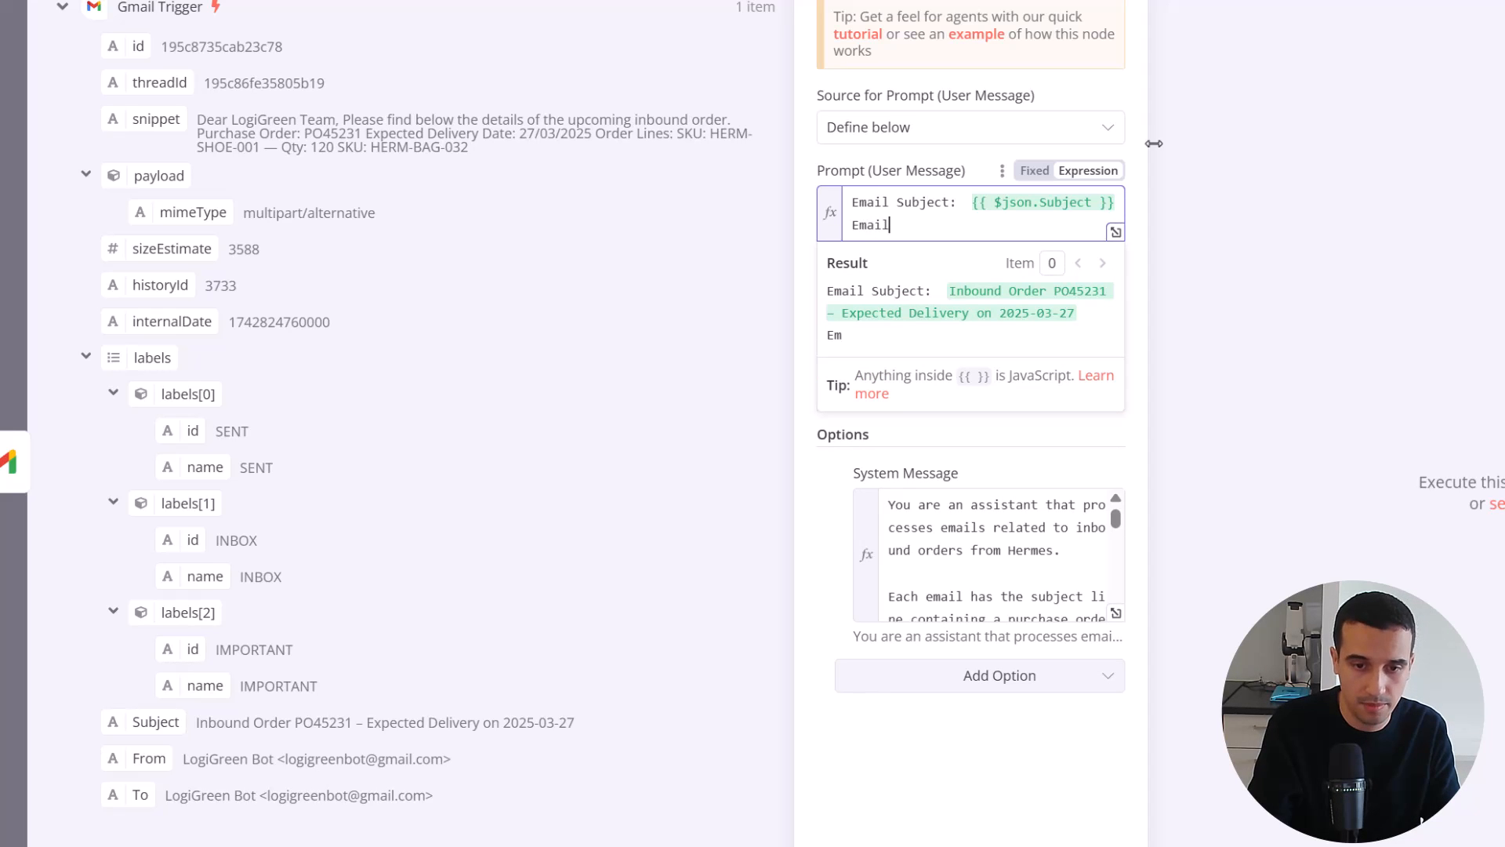
type(" Body:")
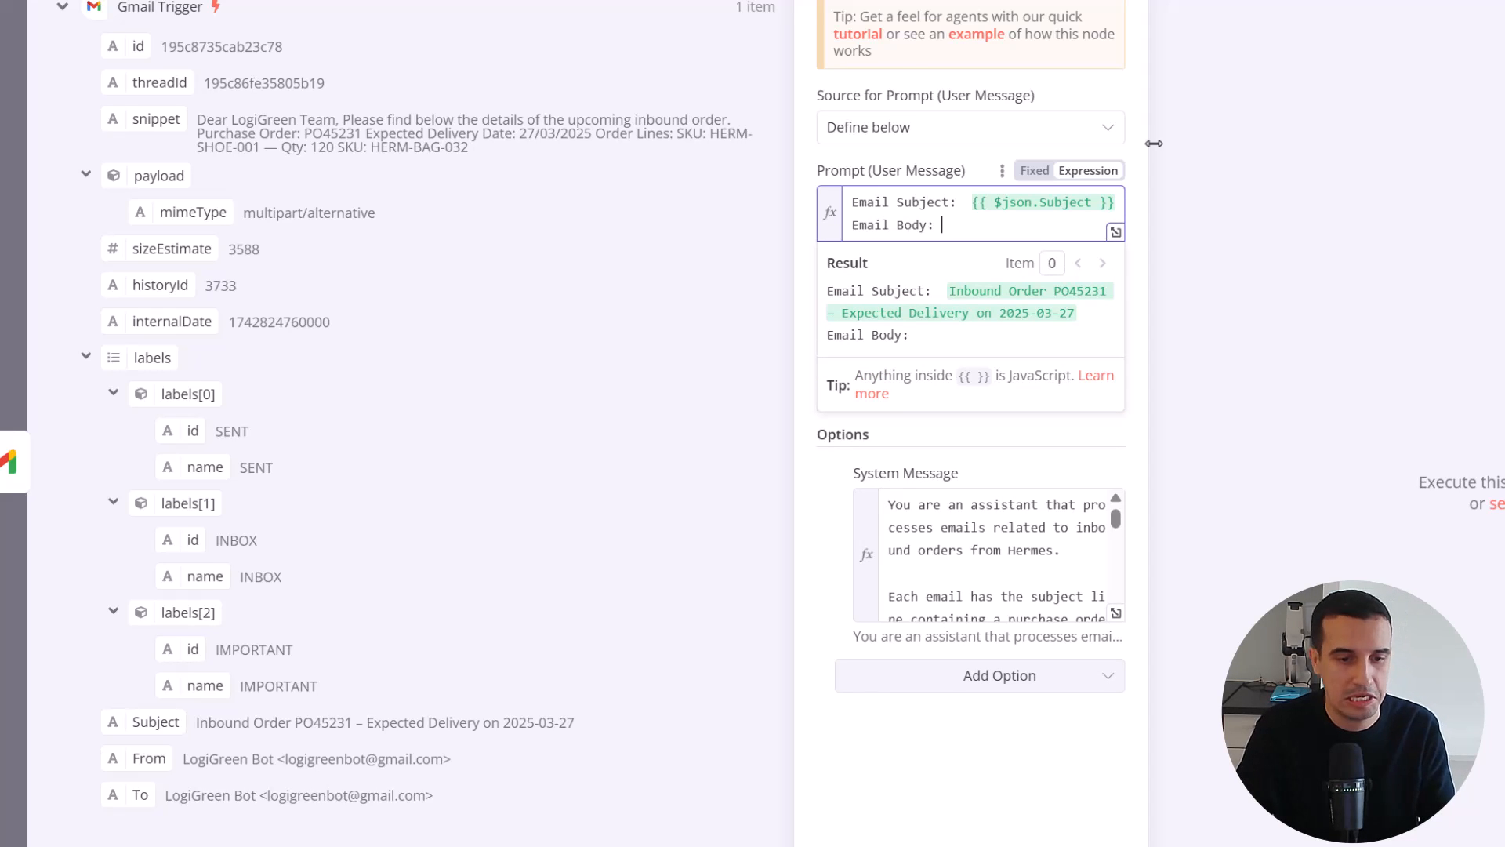
left_click_drag(145, 118, 993, 237)
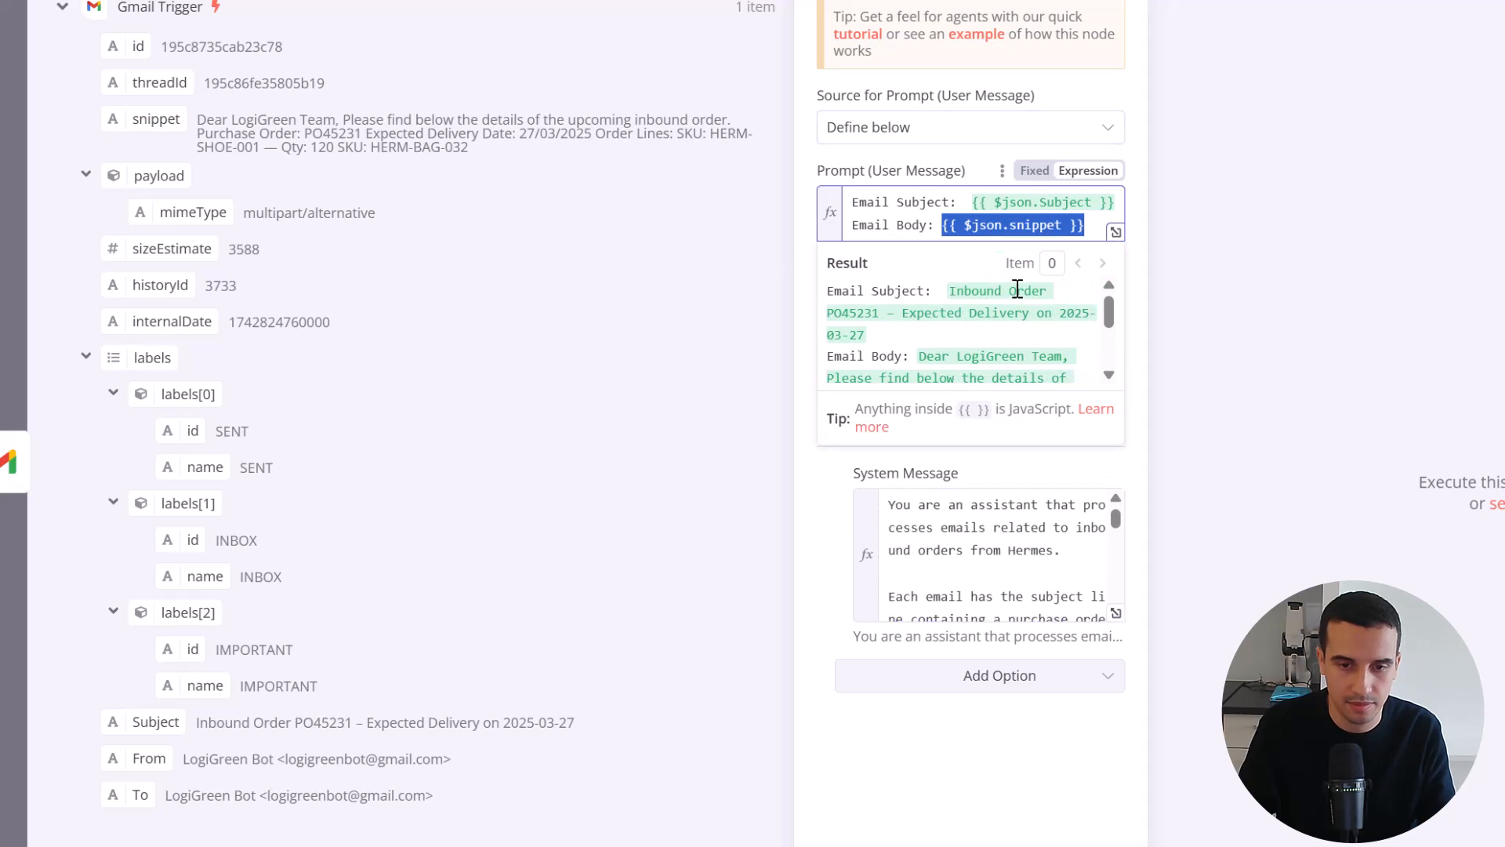
scroll(1083, 429, "down", 3)
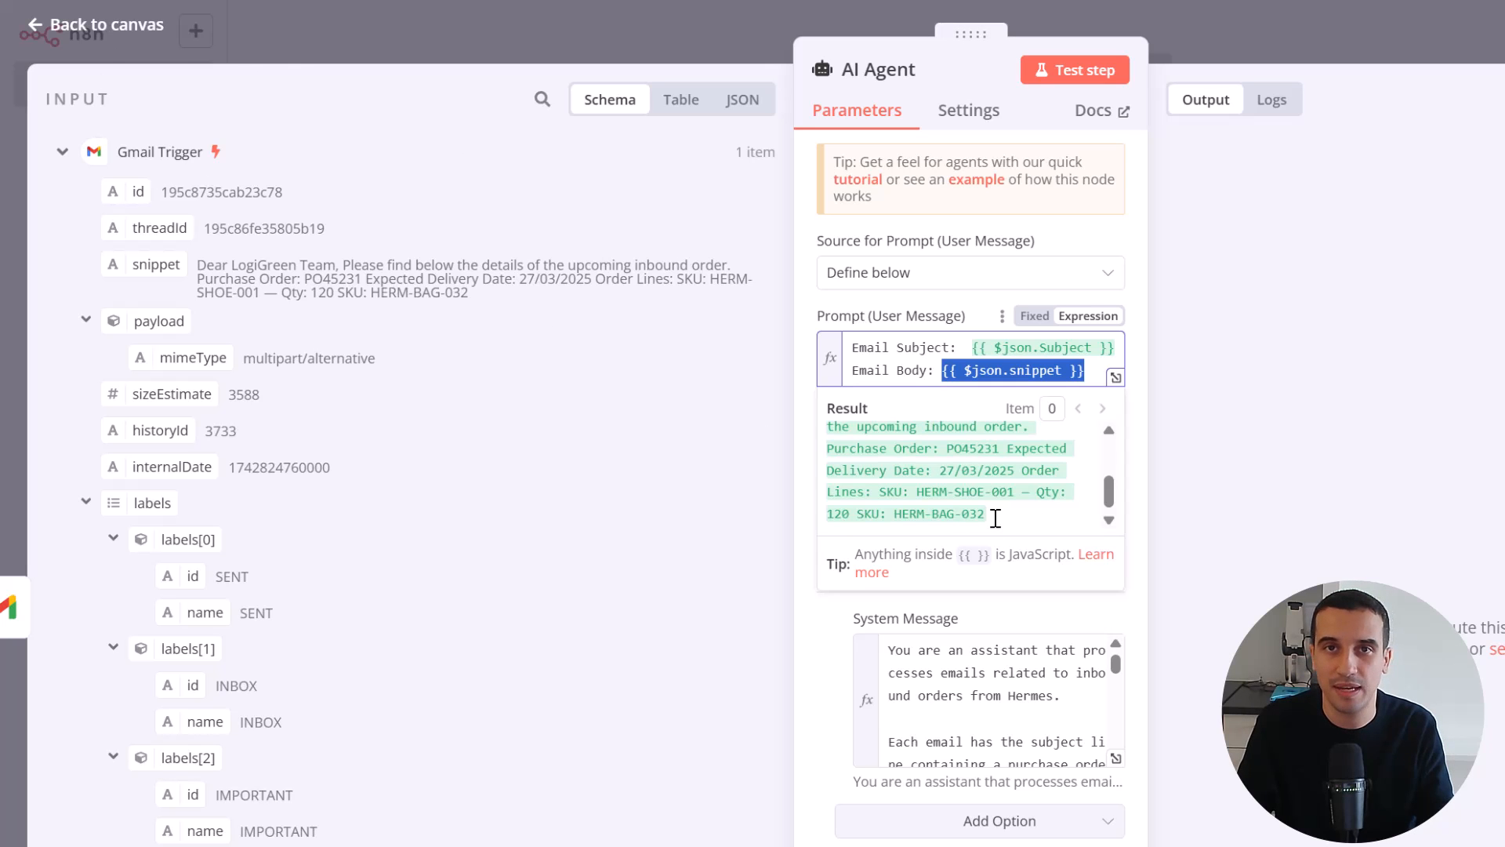
left_click(35, 26)
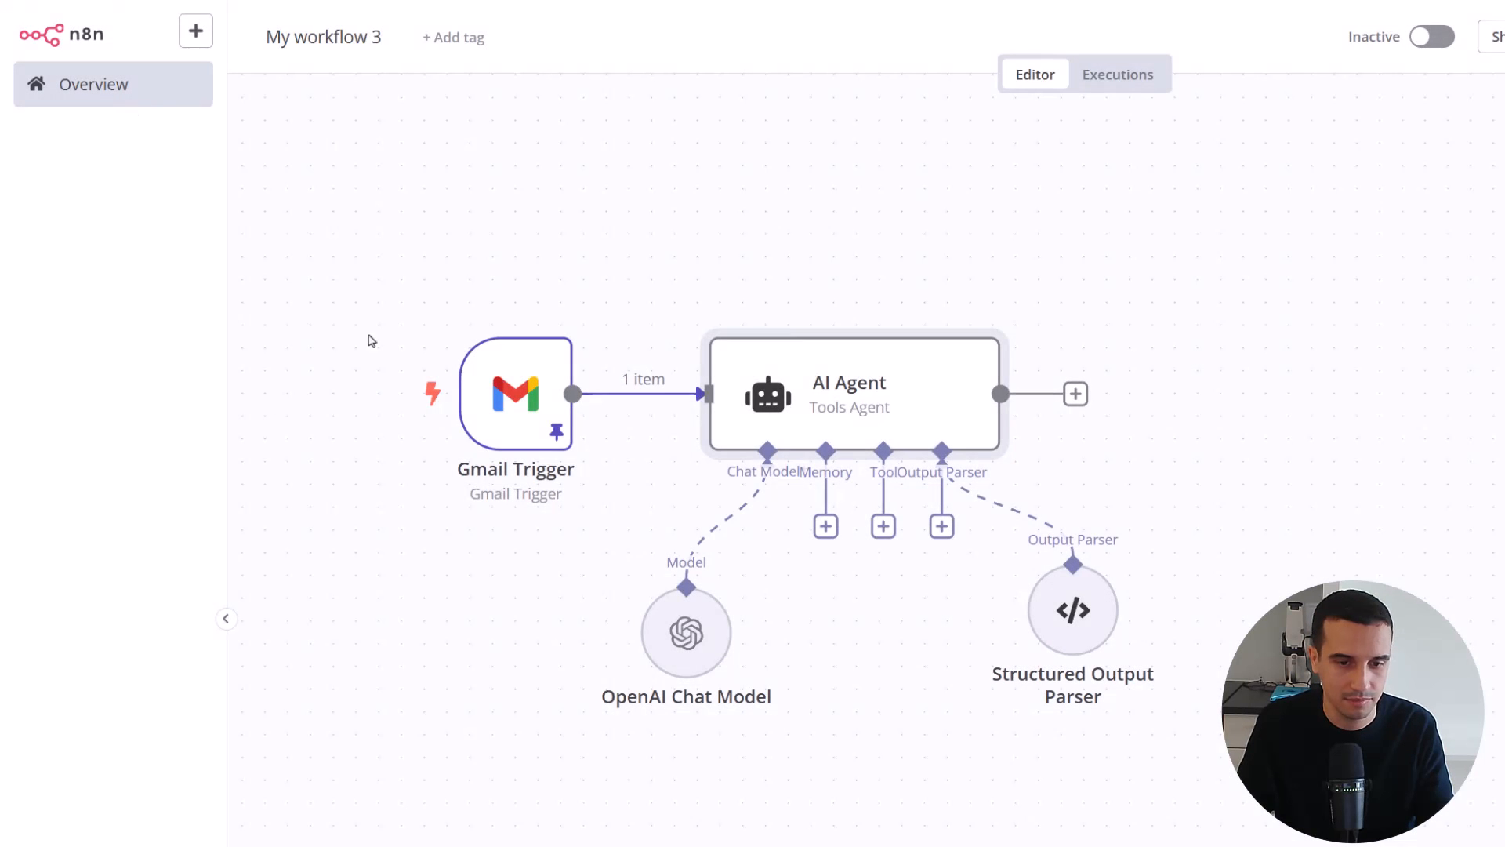
Turn off Simplify in the Gmail Trigger and replace its pinned data with a newly fetched and pinned test event
double_click(488, 429)
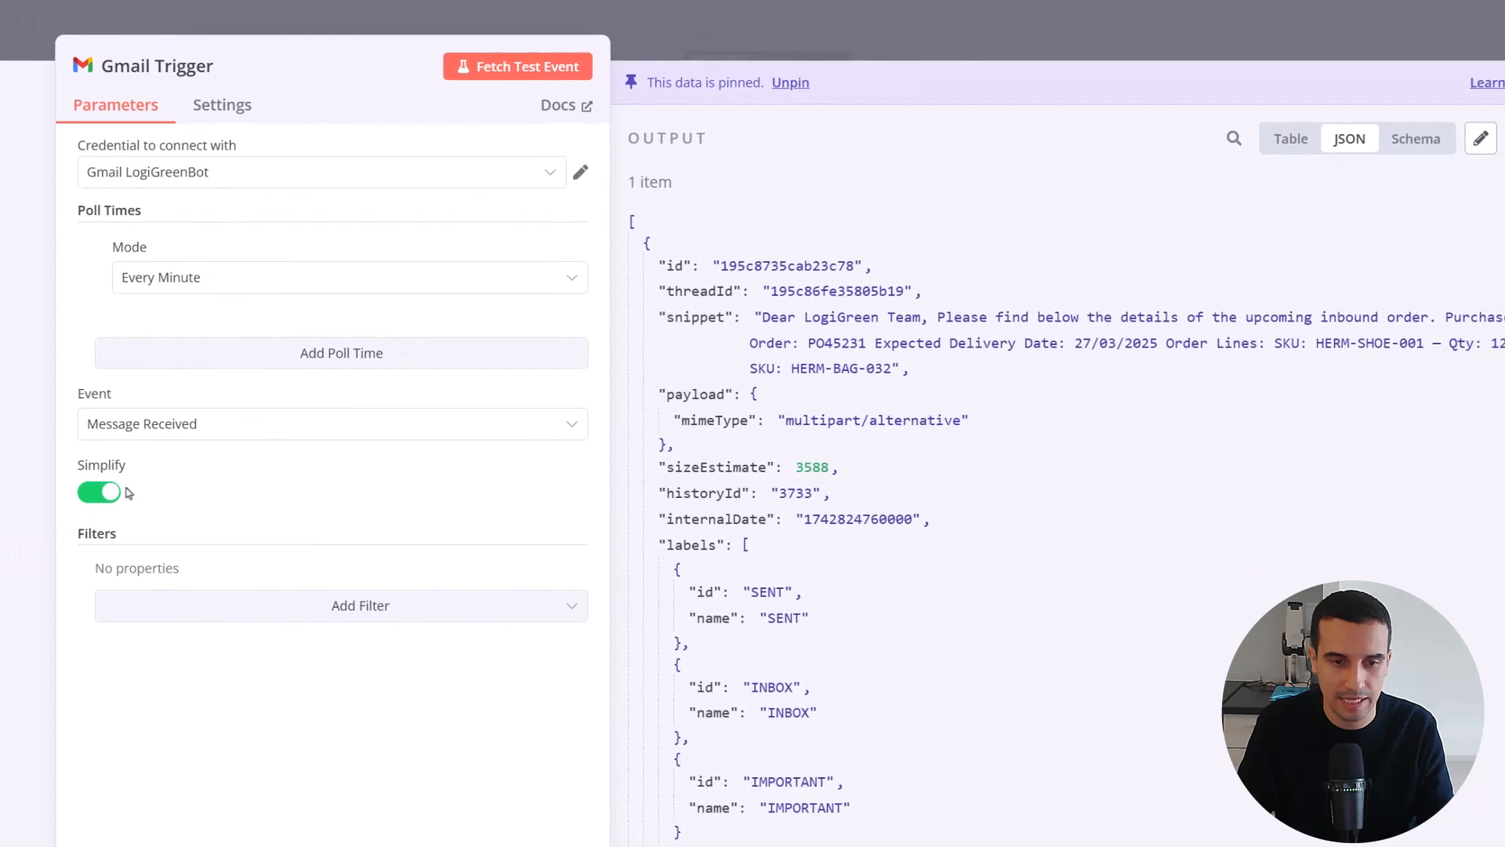
left_click(62, 495)
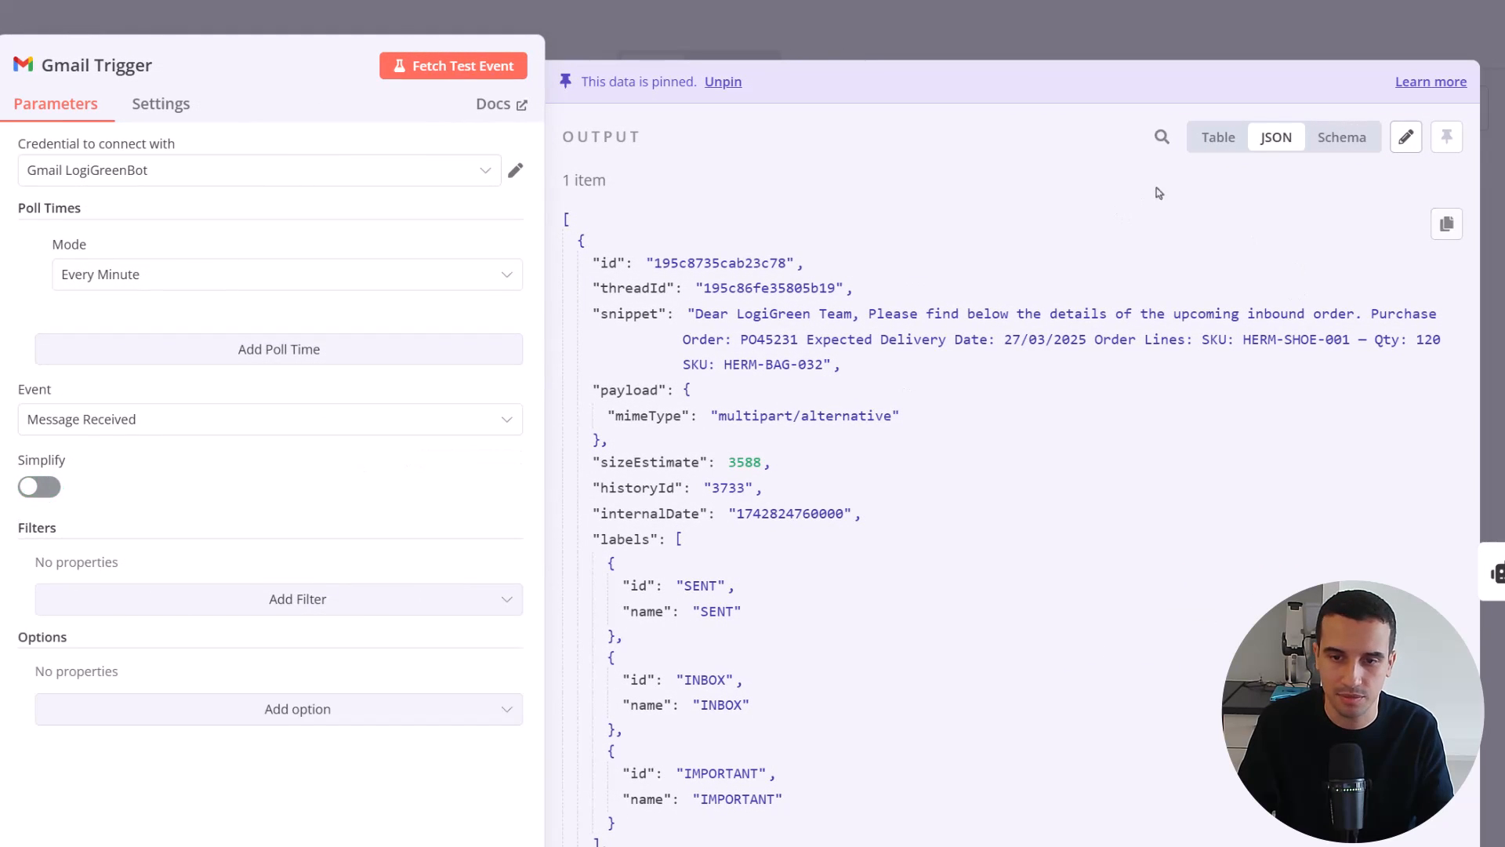
left_click(725, 83)
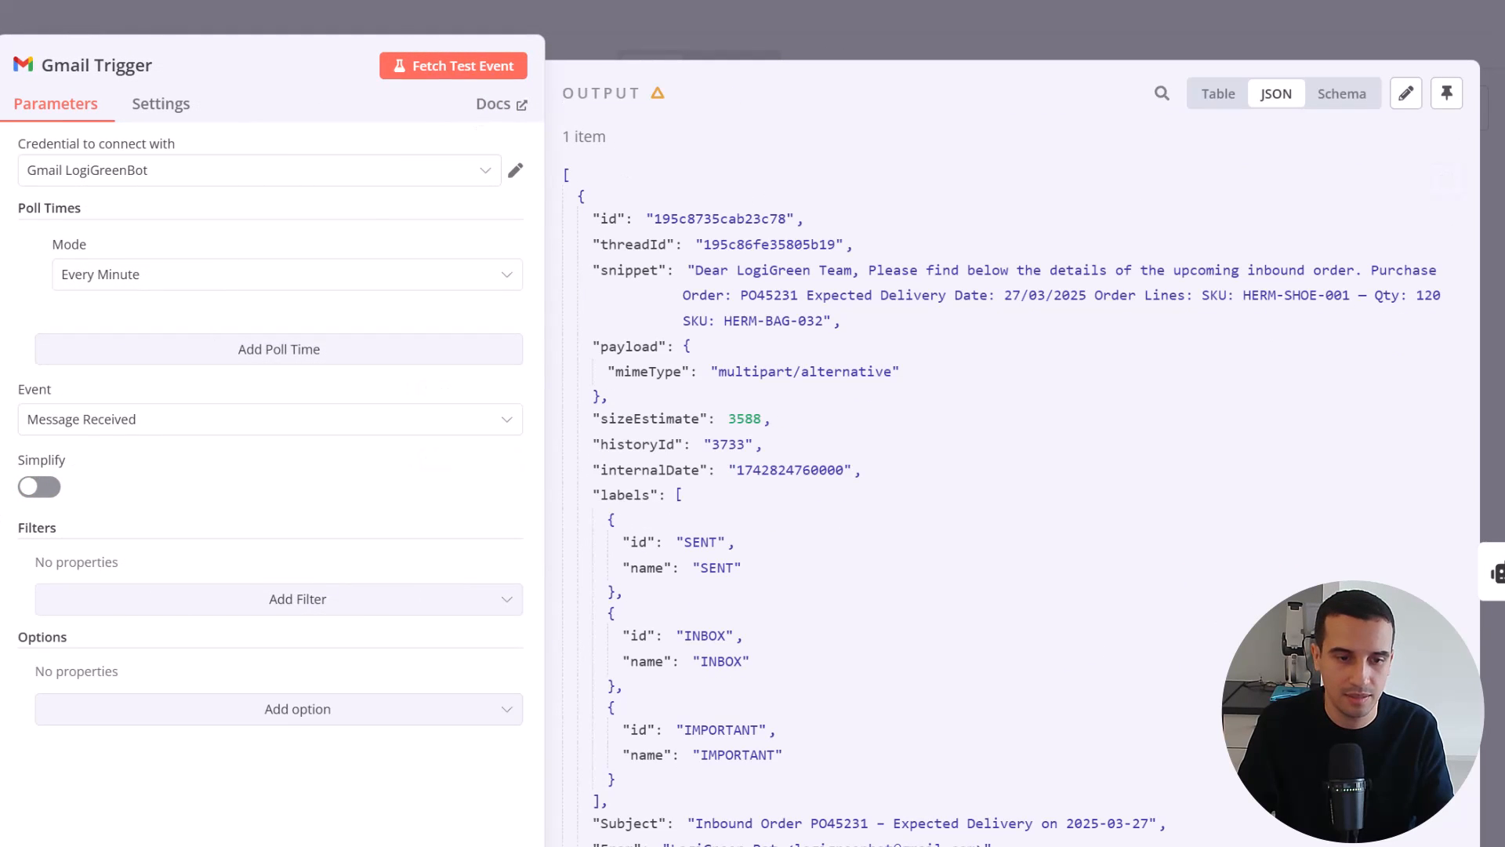
left_click(458, 72)
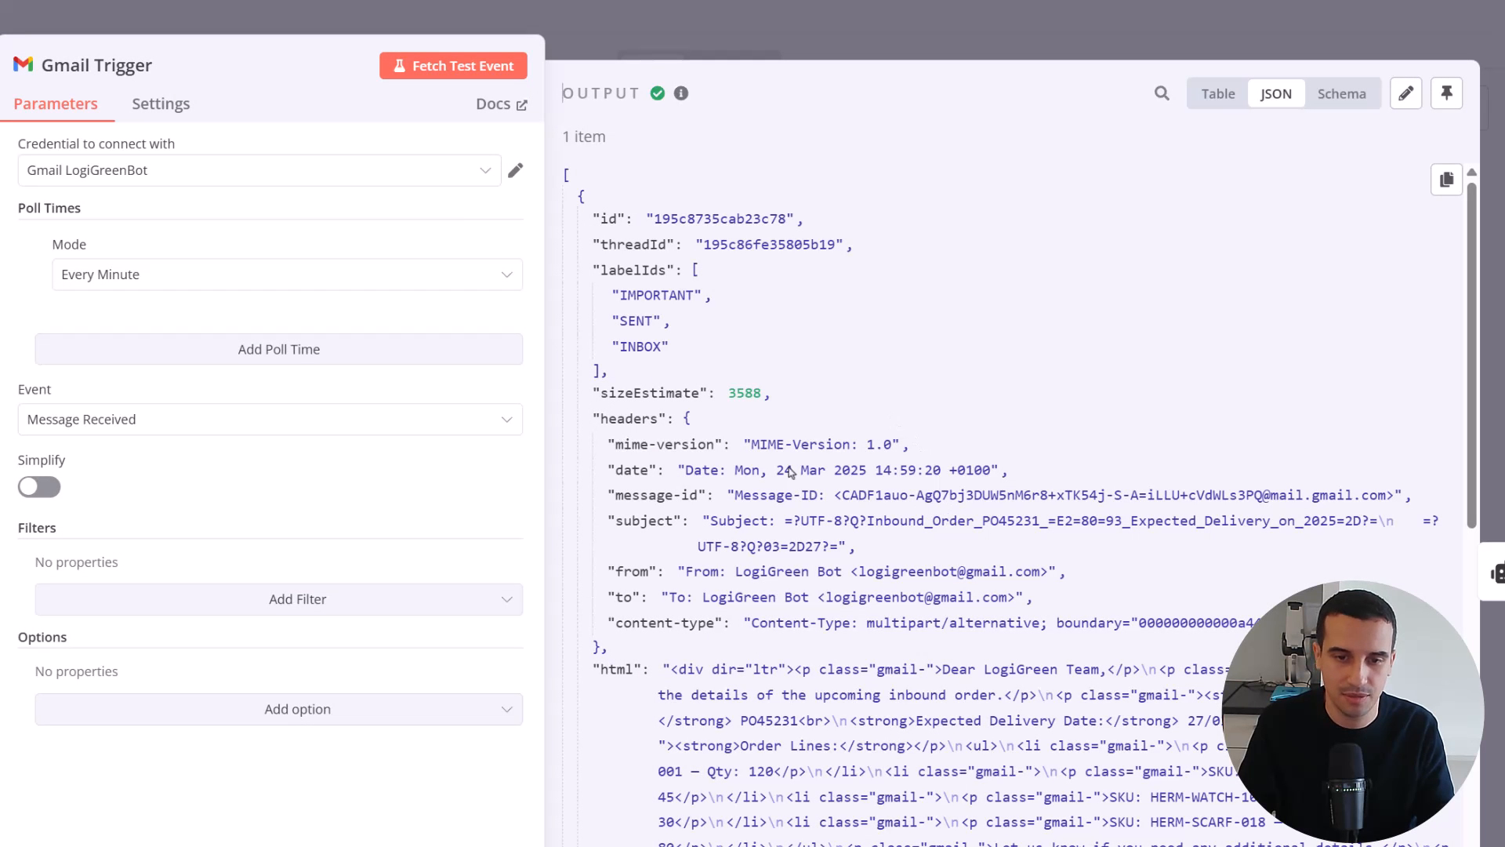
left_click(1446, 94)
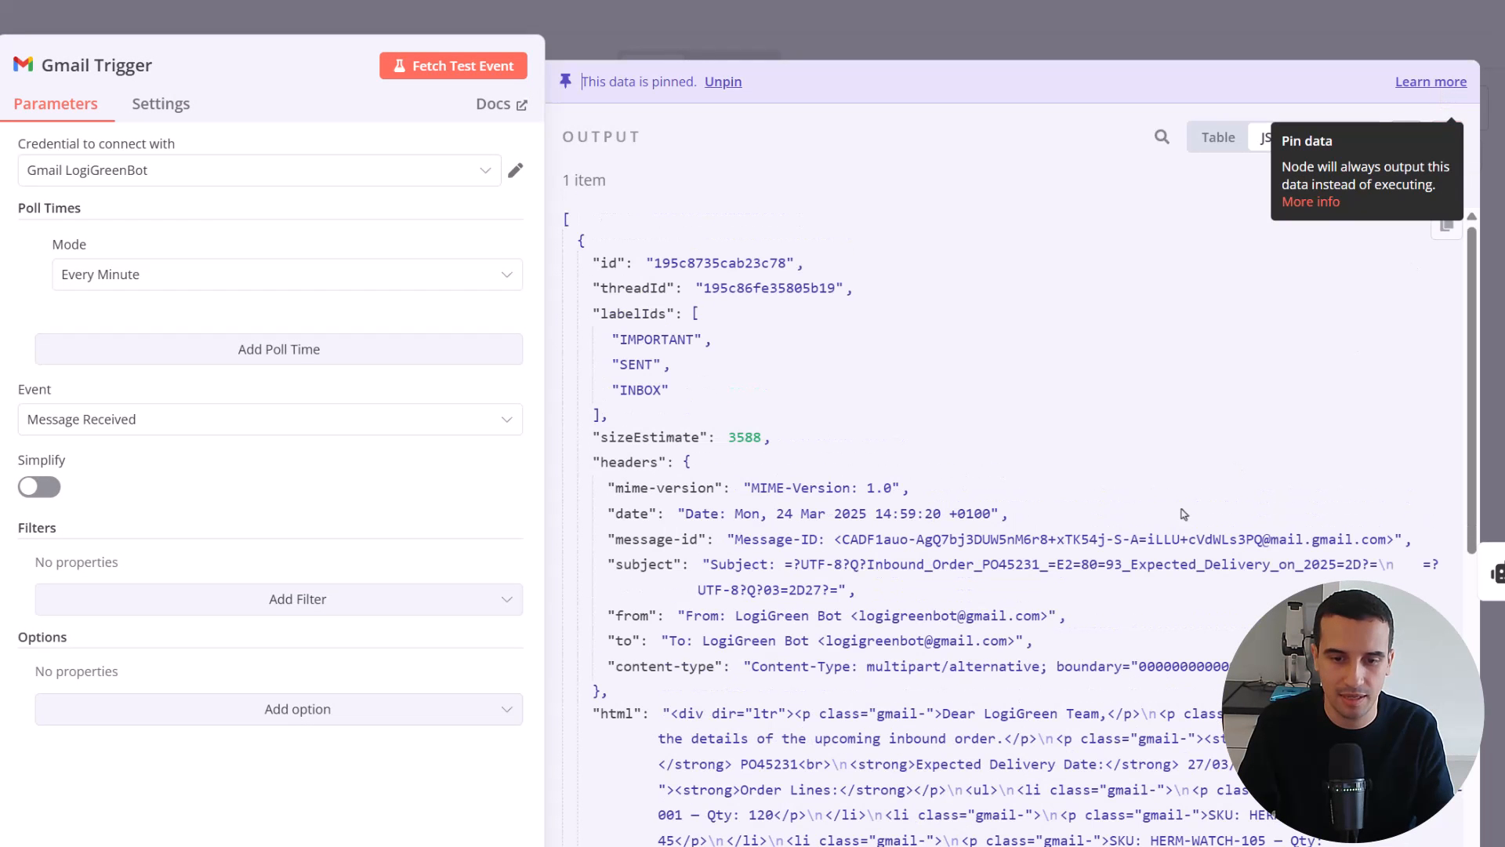
key("Escape")
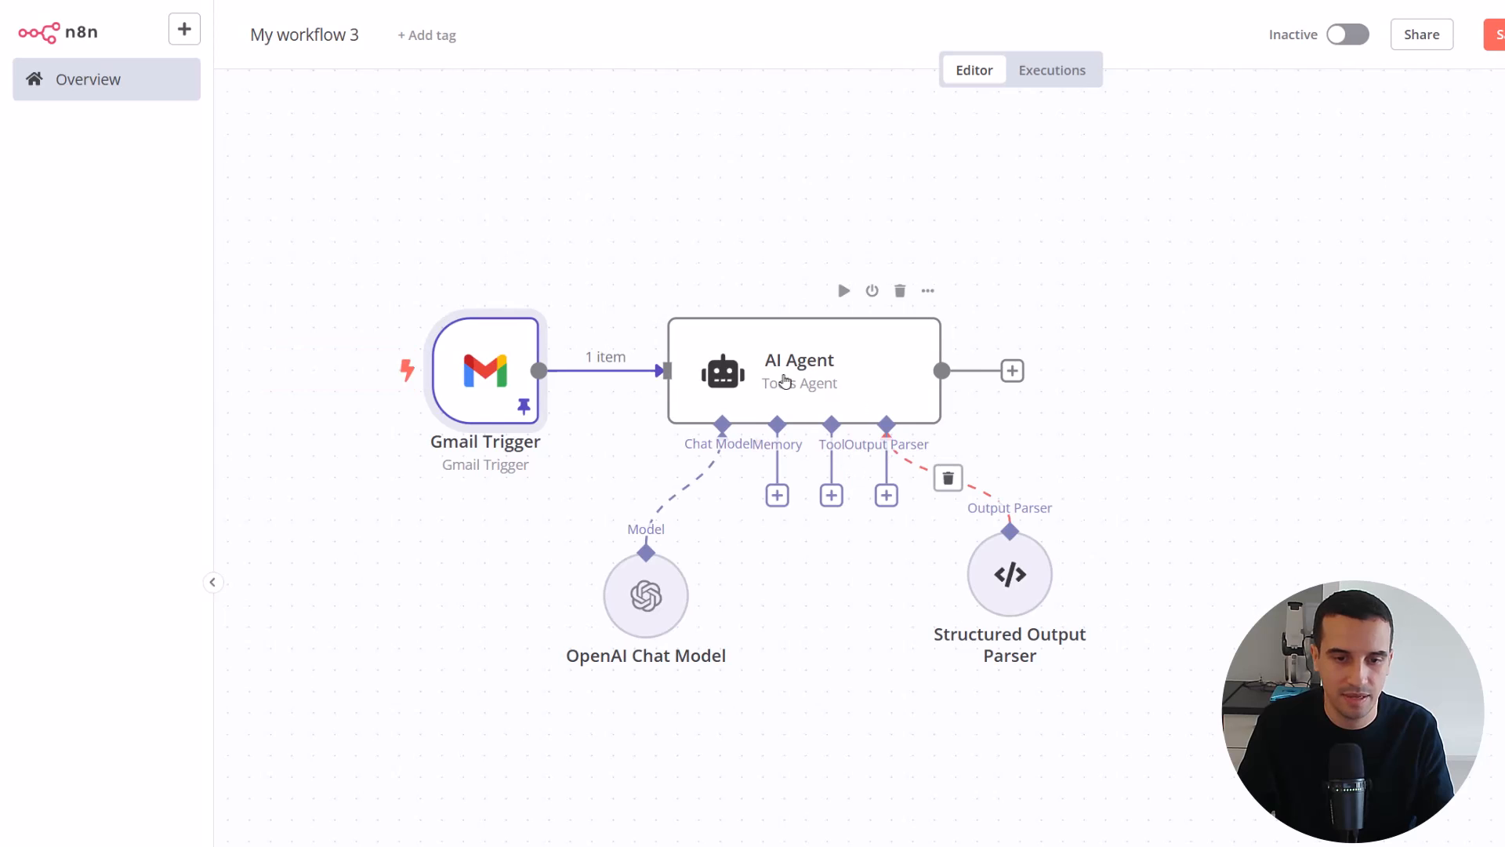
Replace the snippet expression in the AI Agent's user message with the email's text field, placed on its own line below "Email Body:"
left_click(785, 381)
double_click(785, 381)
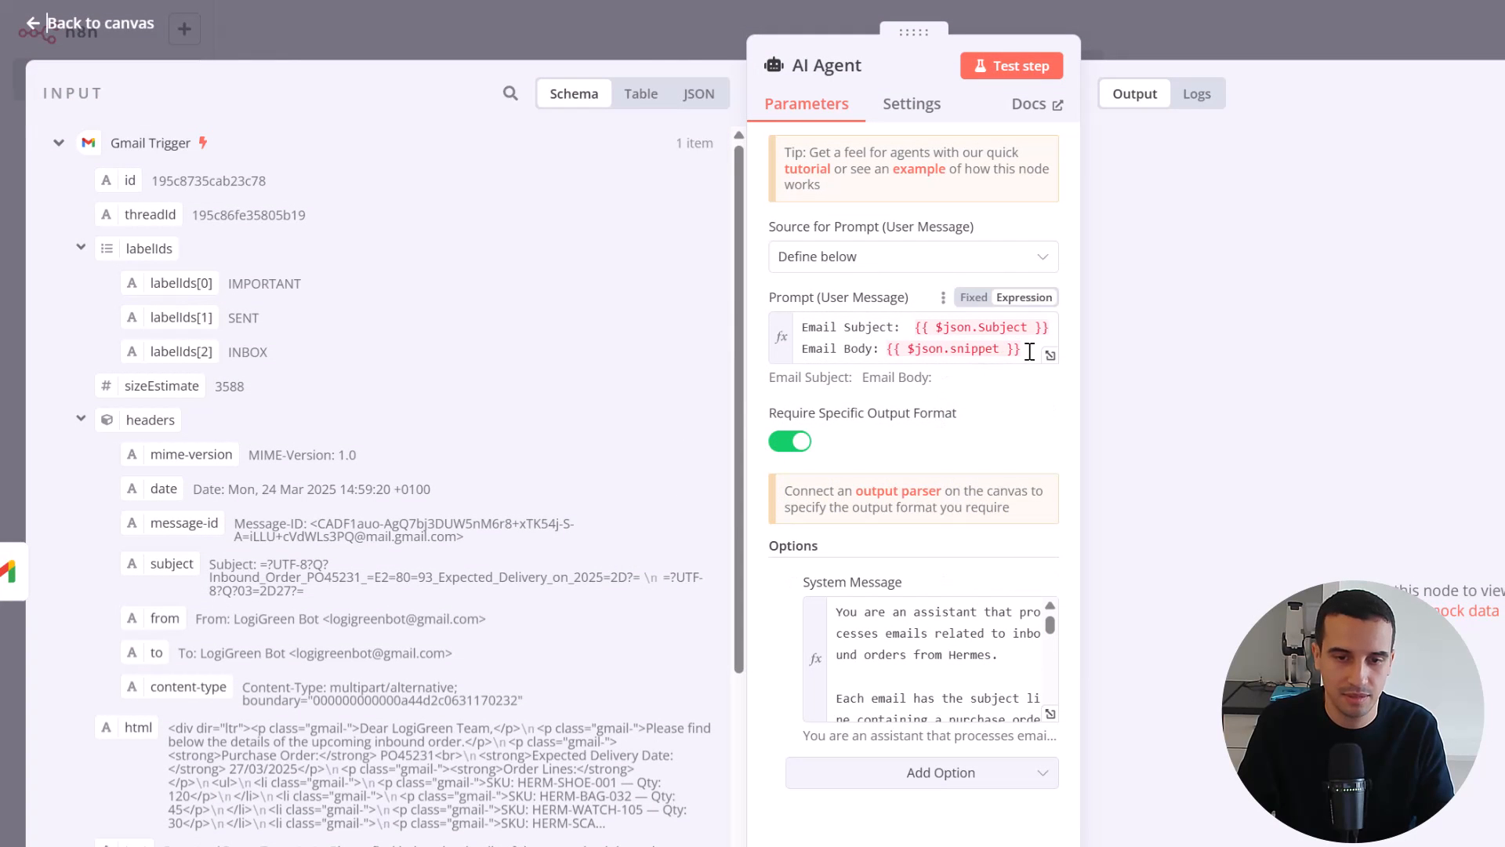
left_click_drag(1022, 349, 891, 349)
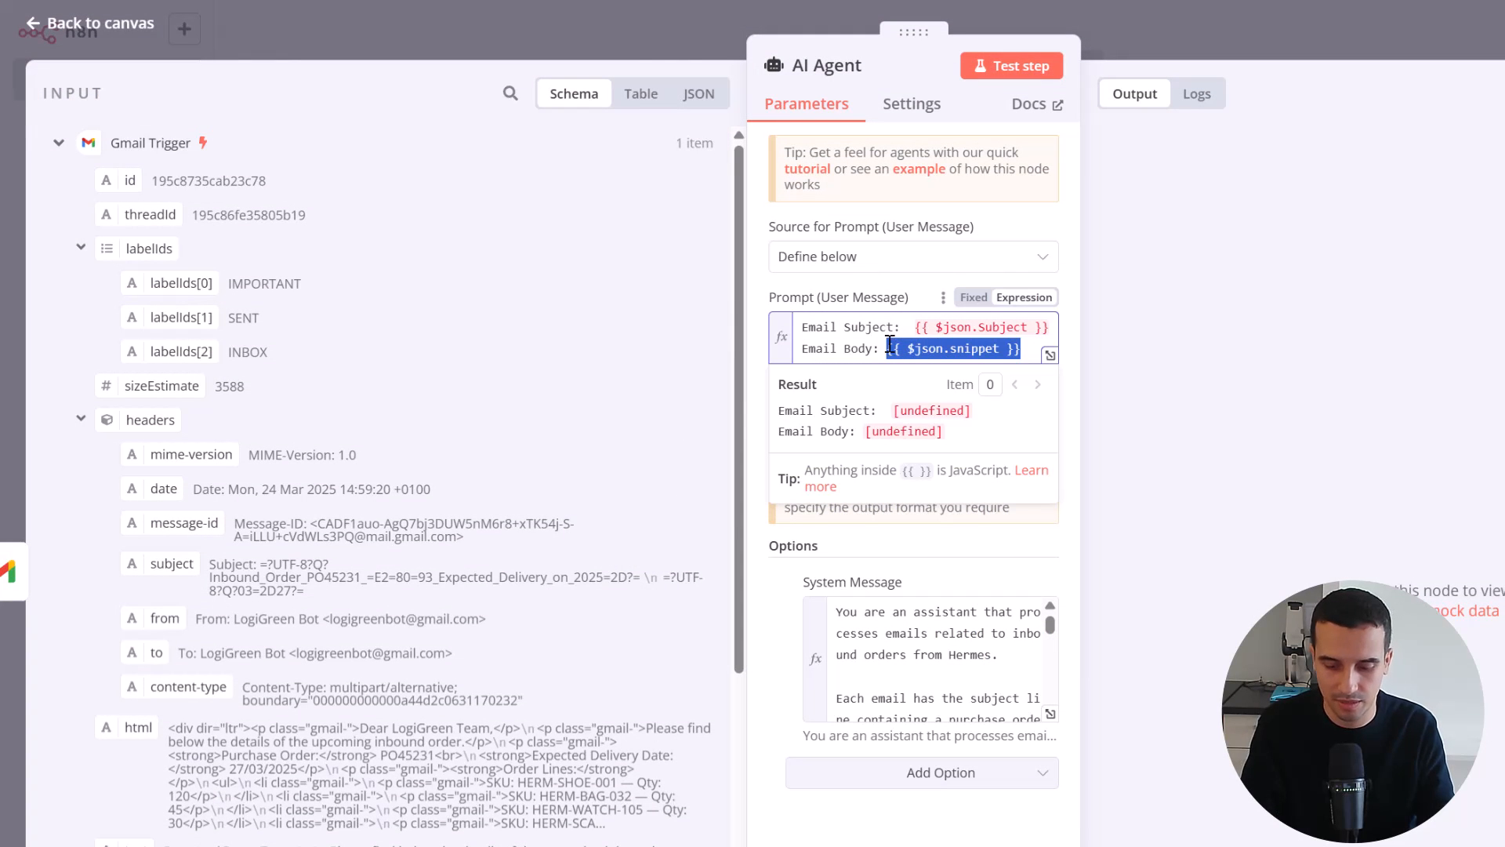
key("BackSpace")
scroll(207, 687, "down", 2)
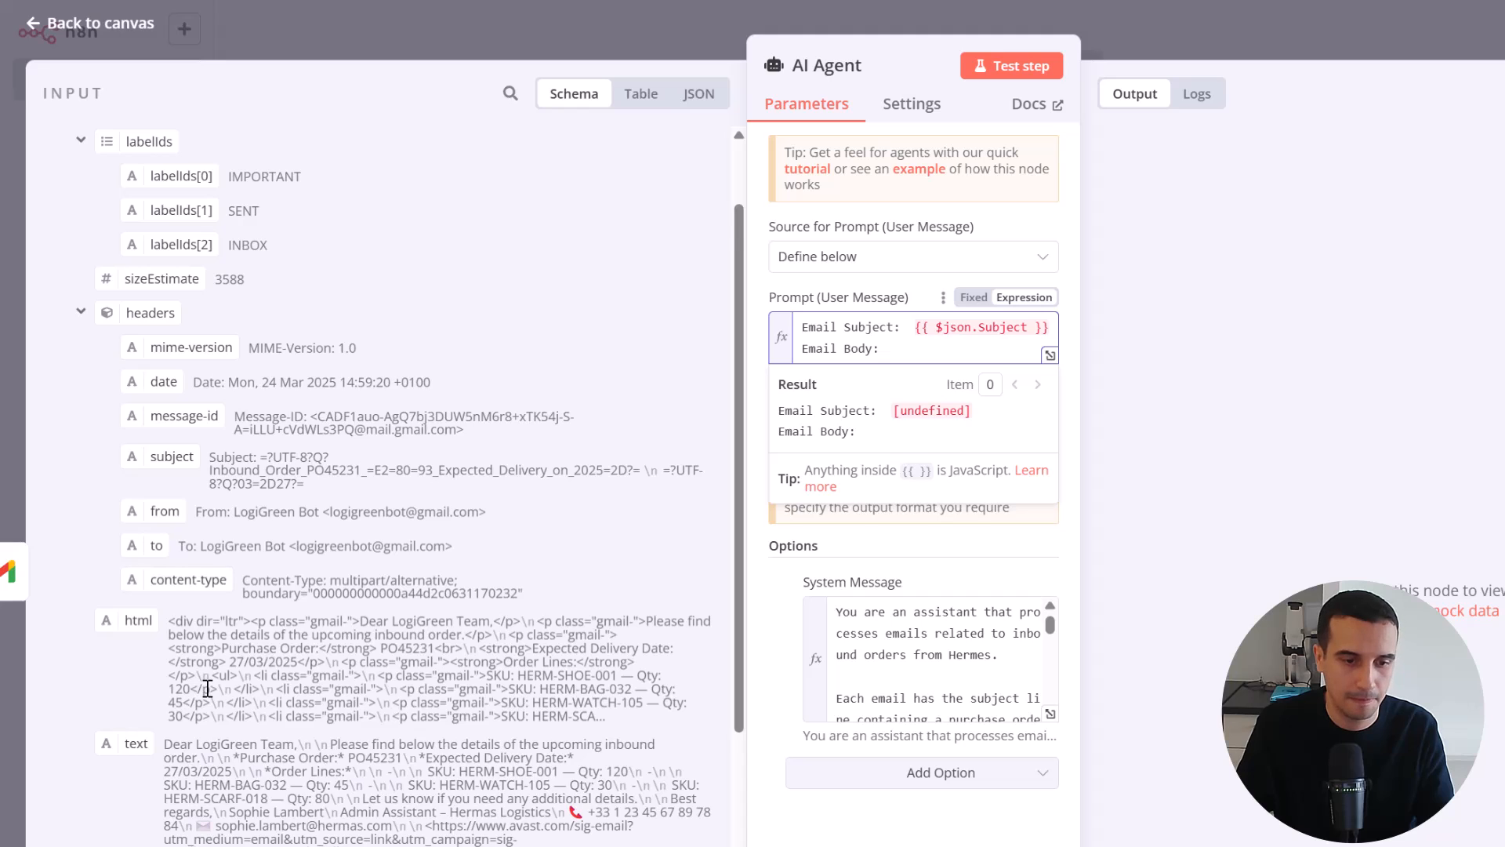
scroll(207, 687, "down", 2)
left_click_drag(136, 636, 891, 351)
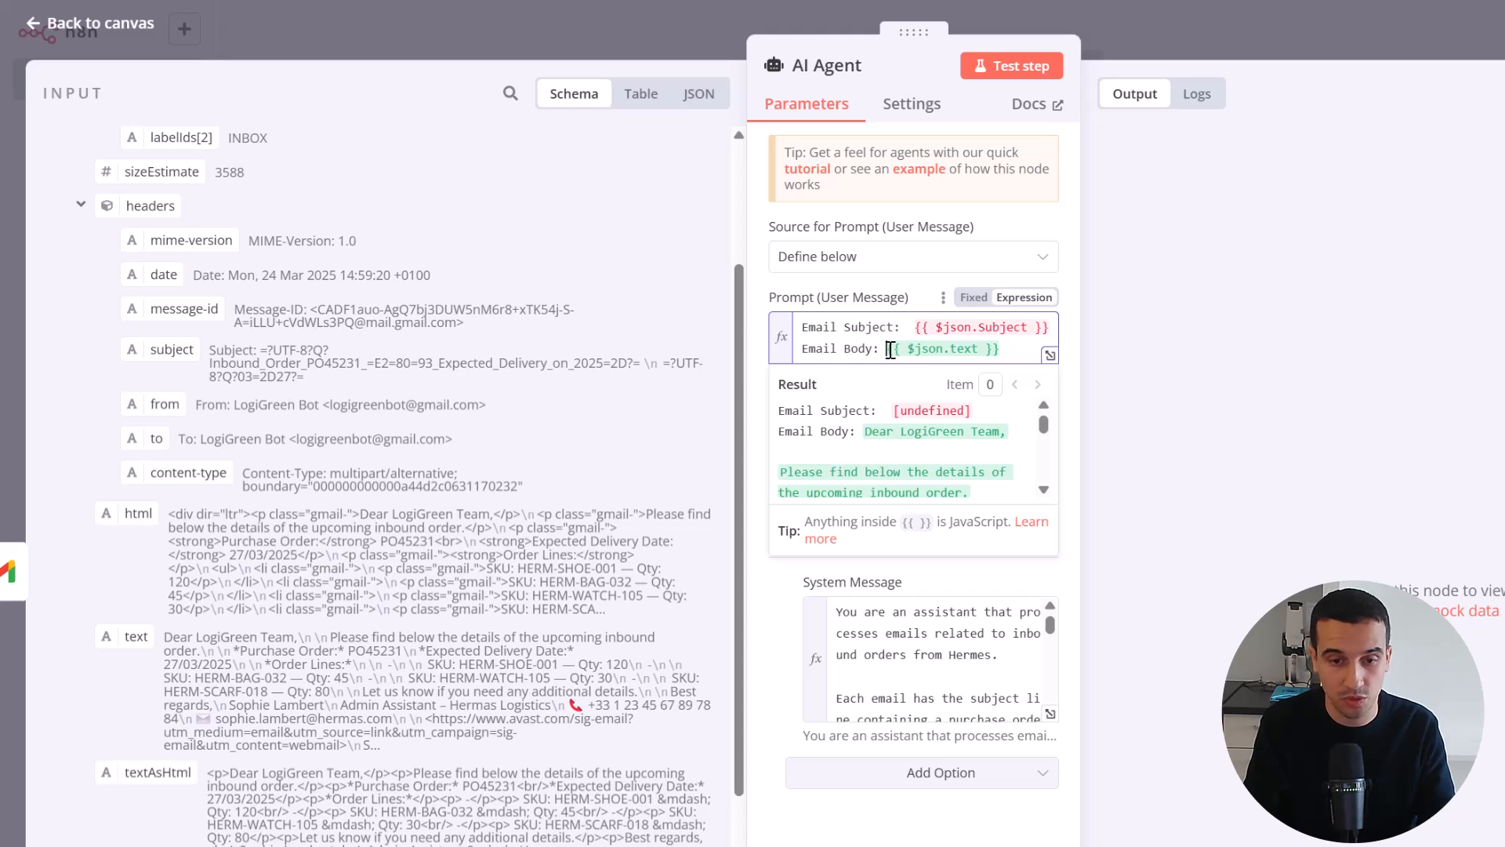
key("Return")
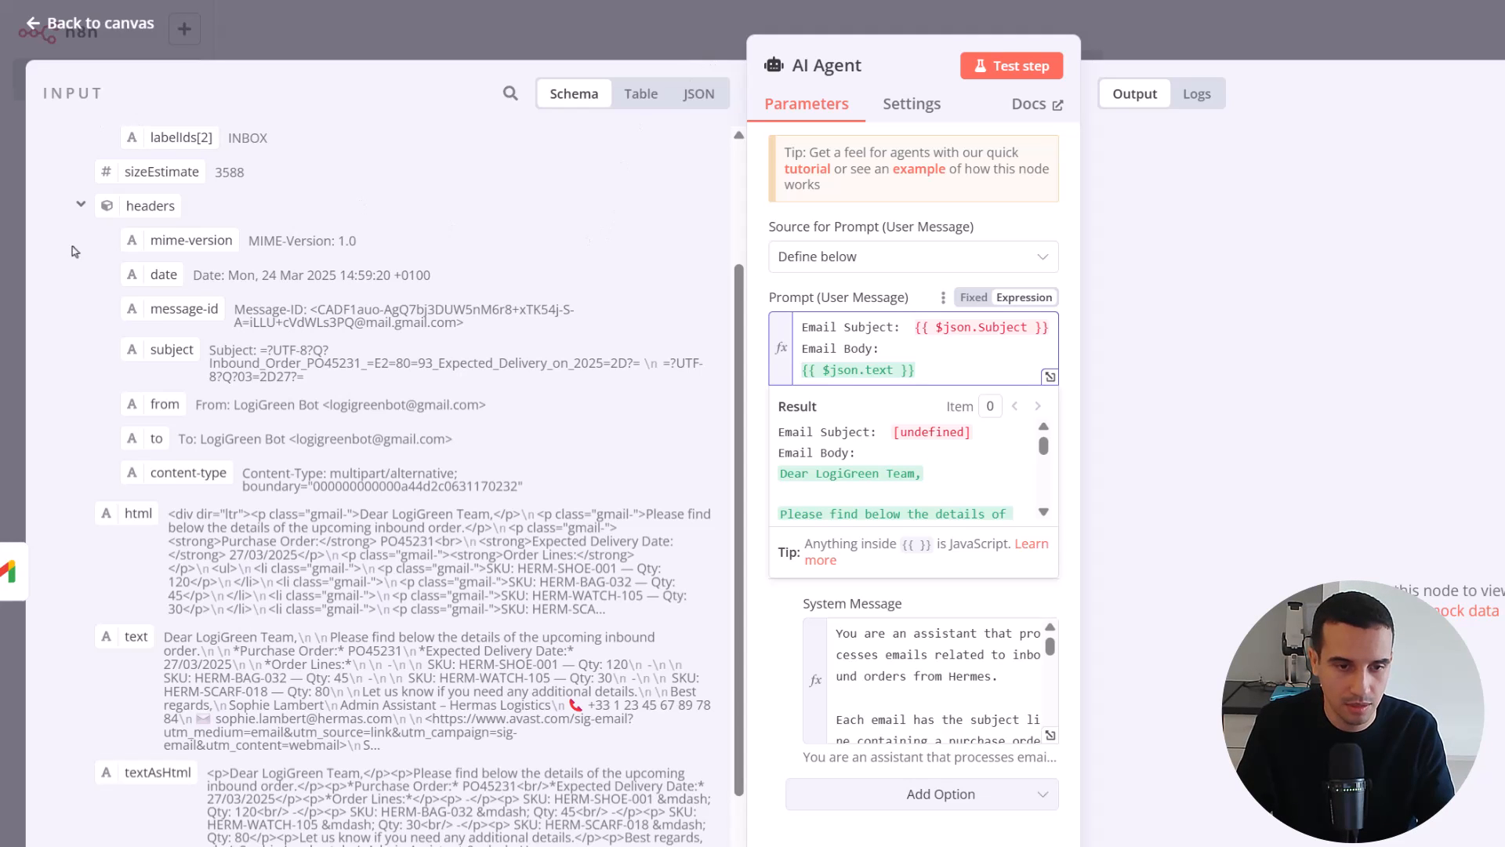
Replace the Email Subject expression with {{ $json.subject }} from the full trigger output and check the complete prompt in the expanded expression editor
scroll(276, 319, "up", 3)
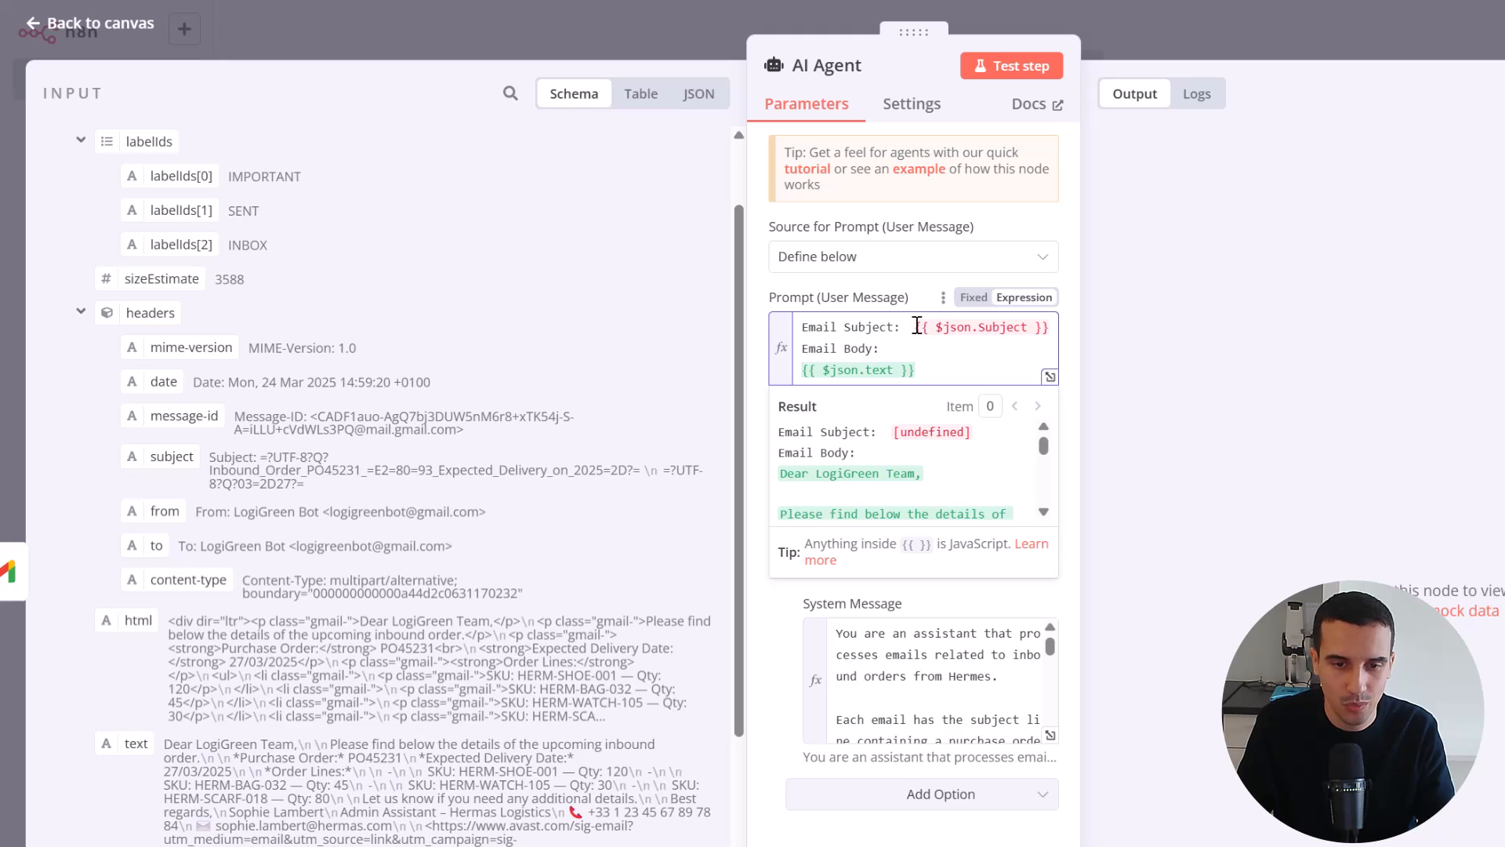
left_click_drag(915, 327, 1059, 334)
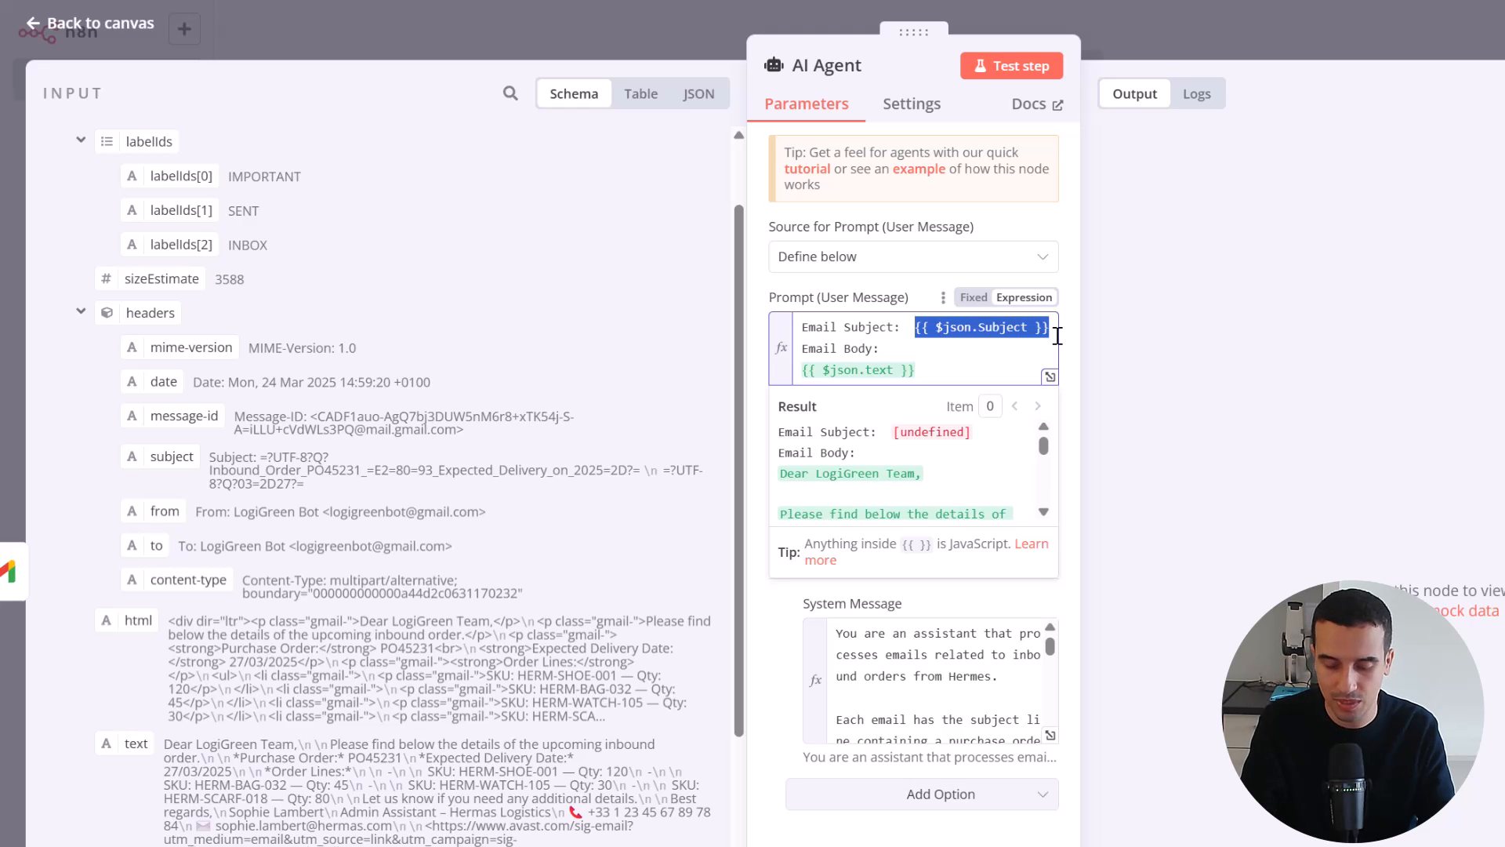
key("BackSpace")
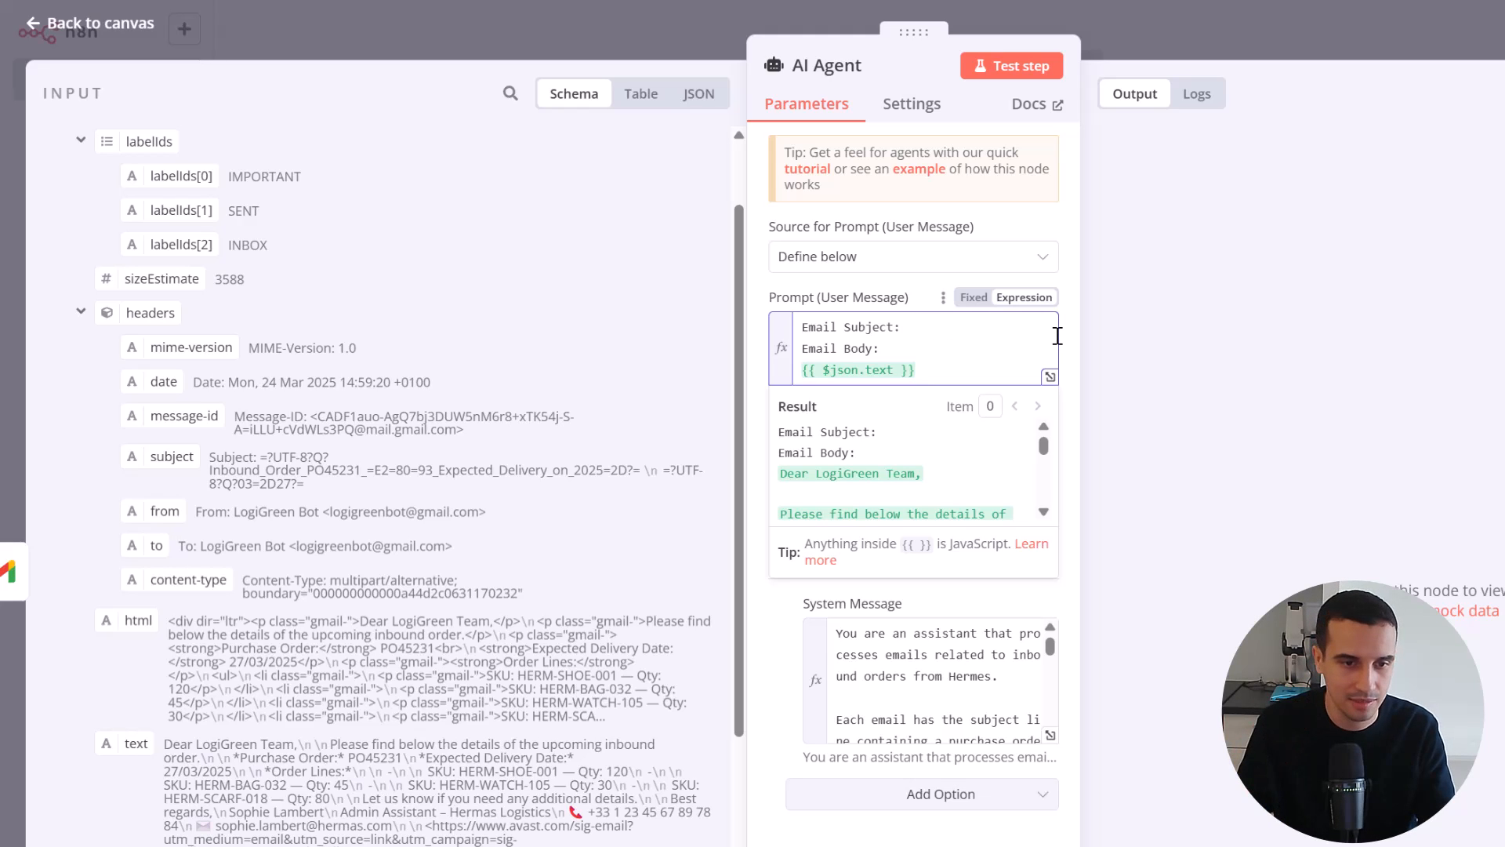
scroll(330, 596, "down", 10)
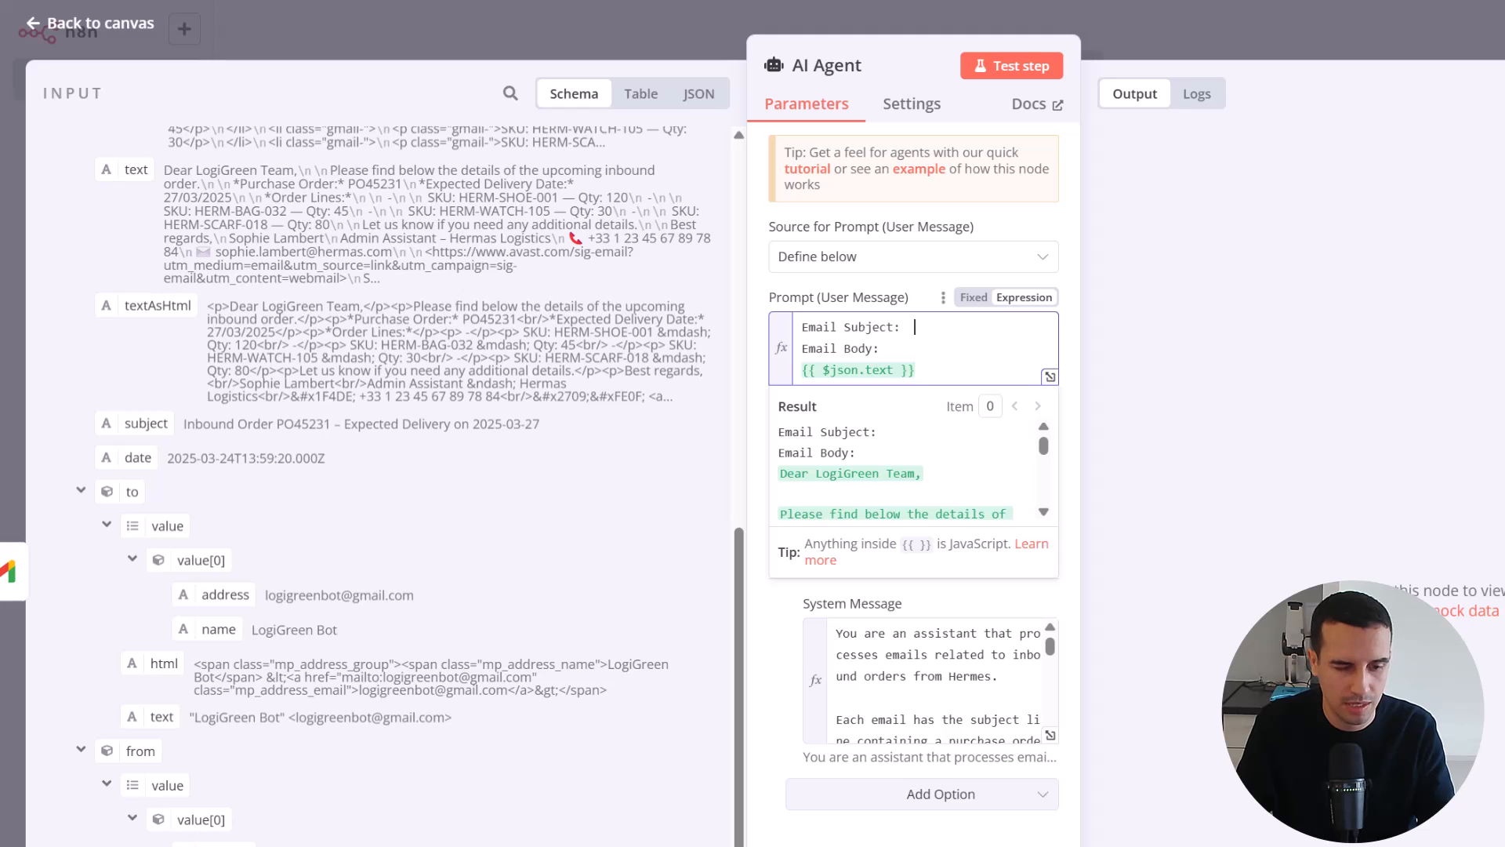
scroll(225, 665, "up", 3)
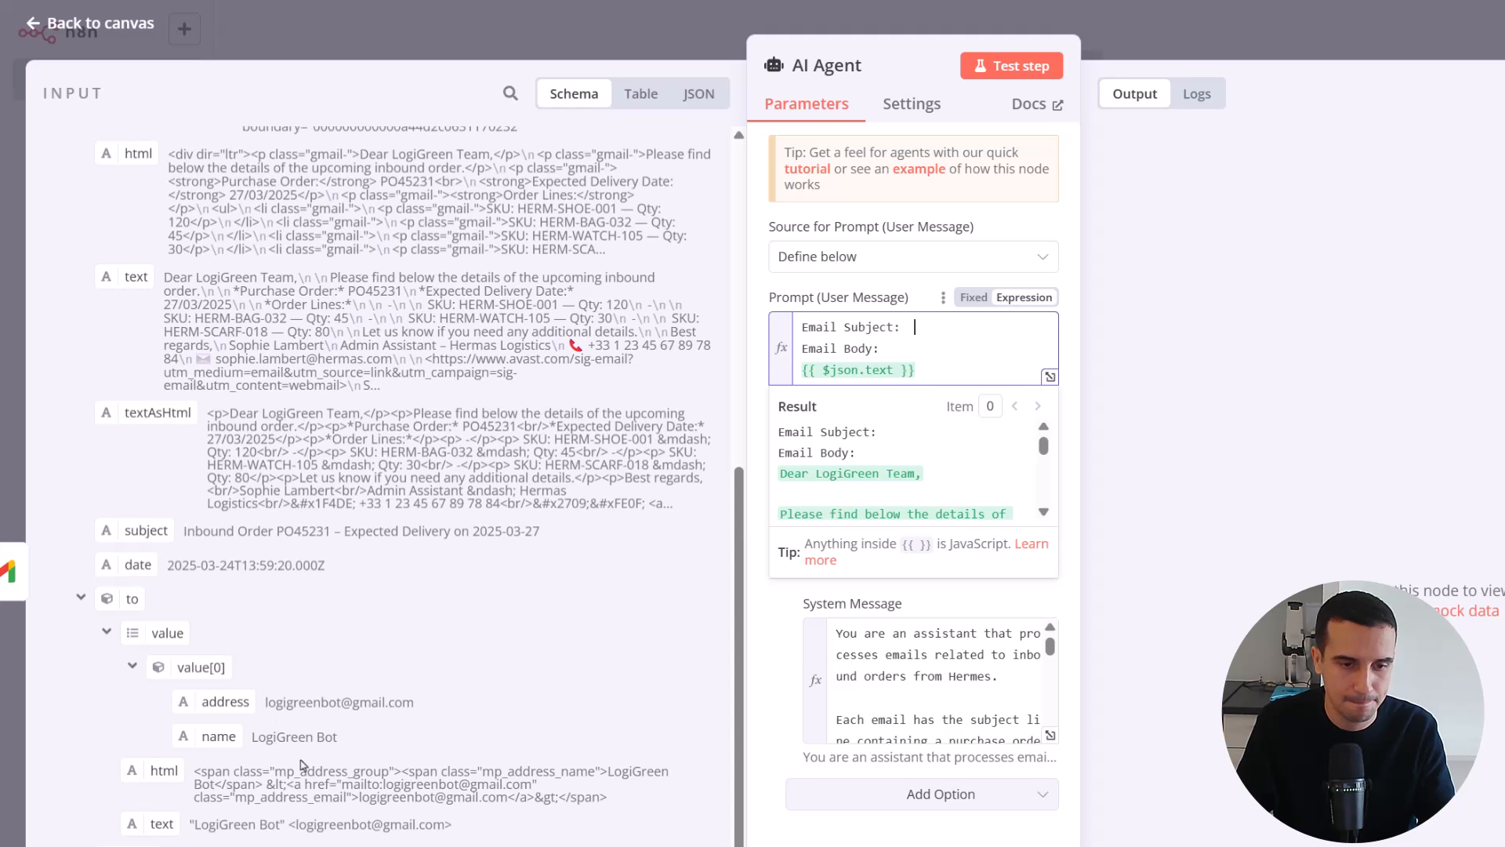
left_click_drag(15, 637, 834, 330)
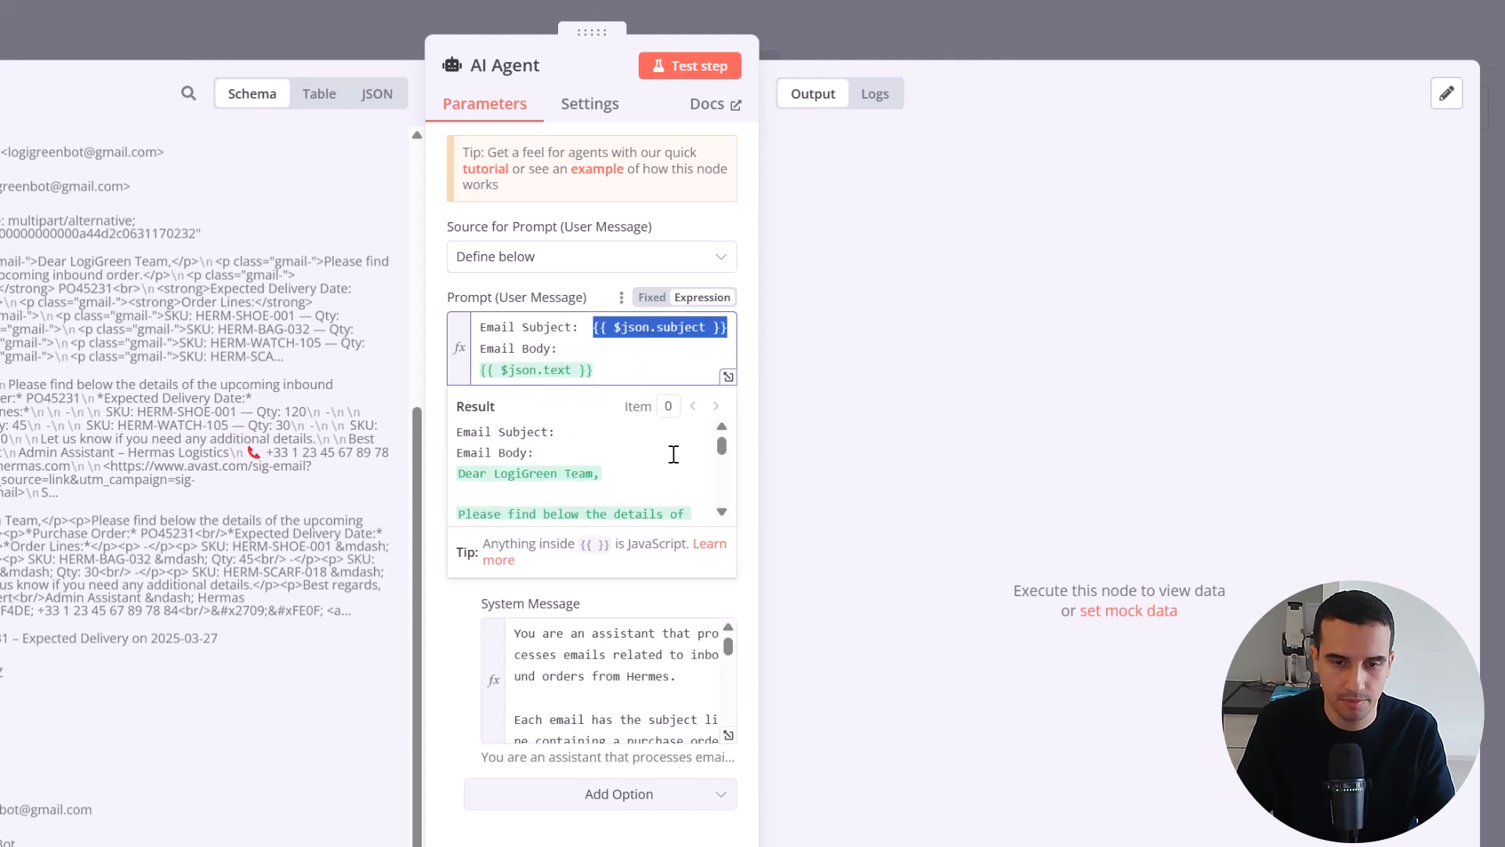
left_click(622, 351)
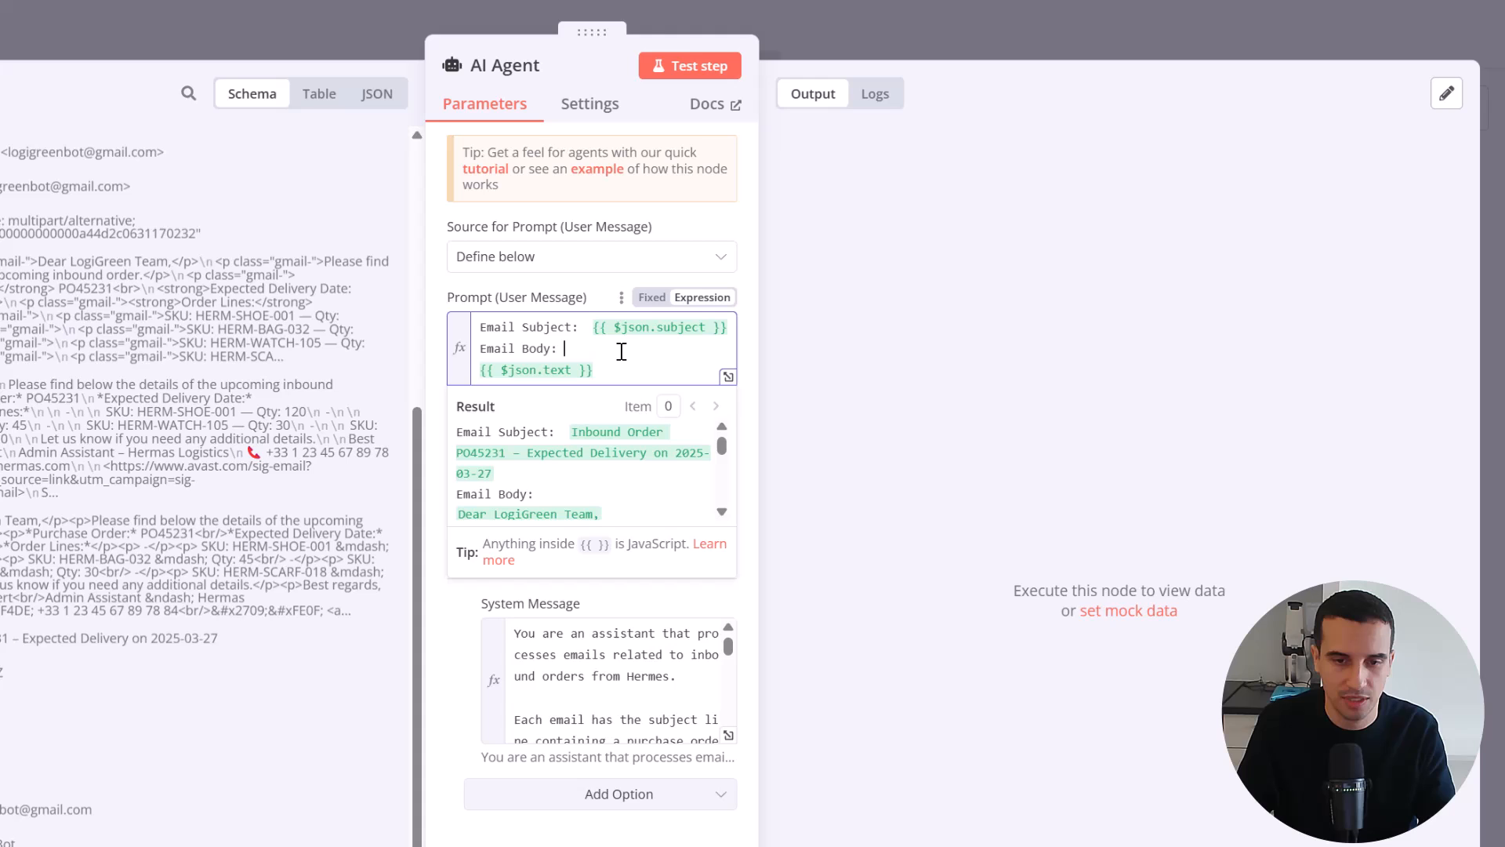
left_click(722, 377)
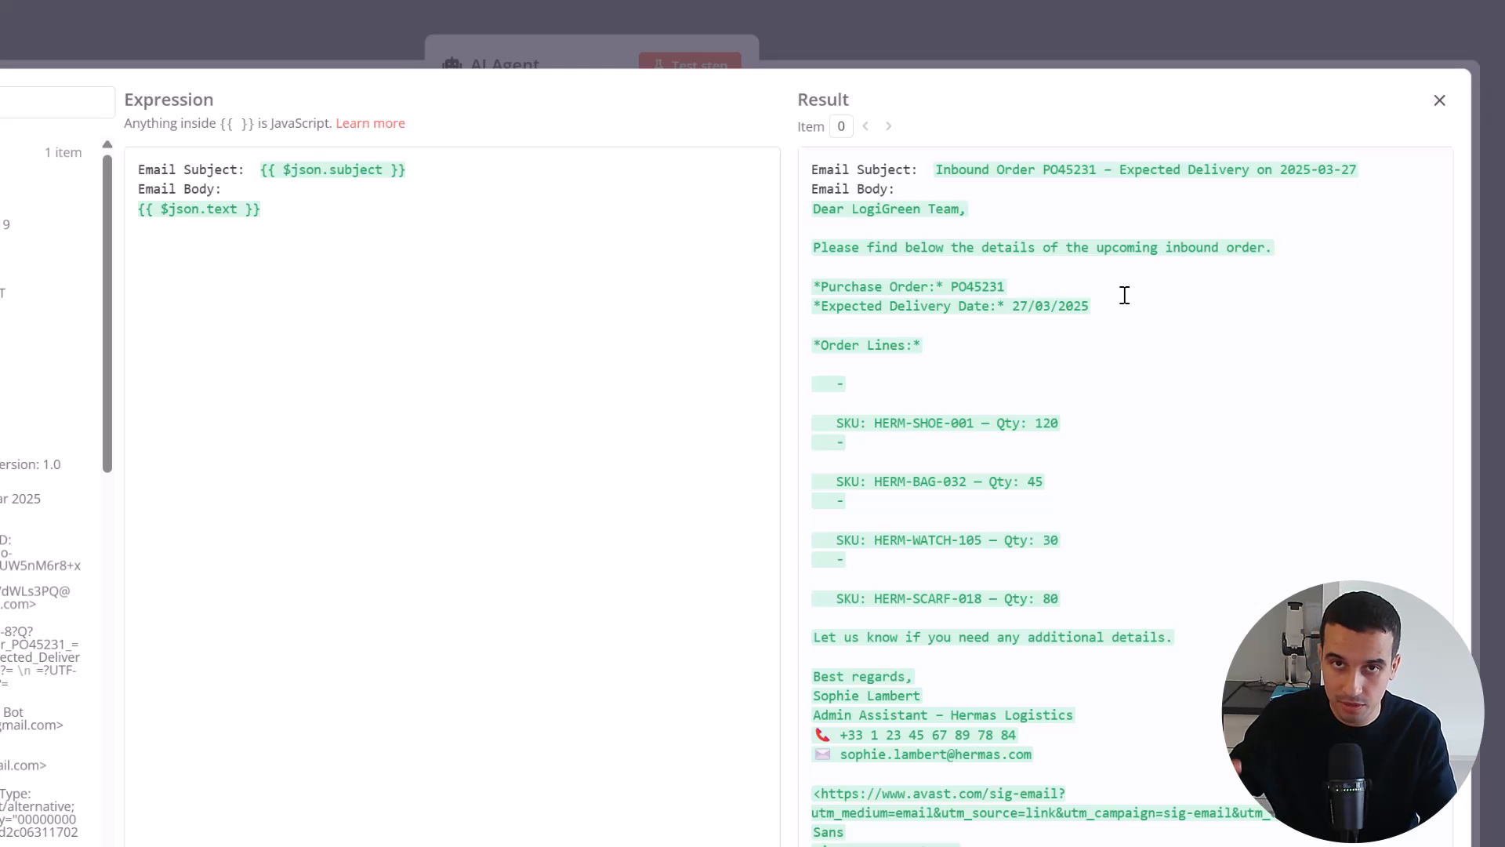
left_click(588, 68)
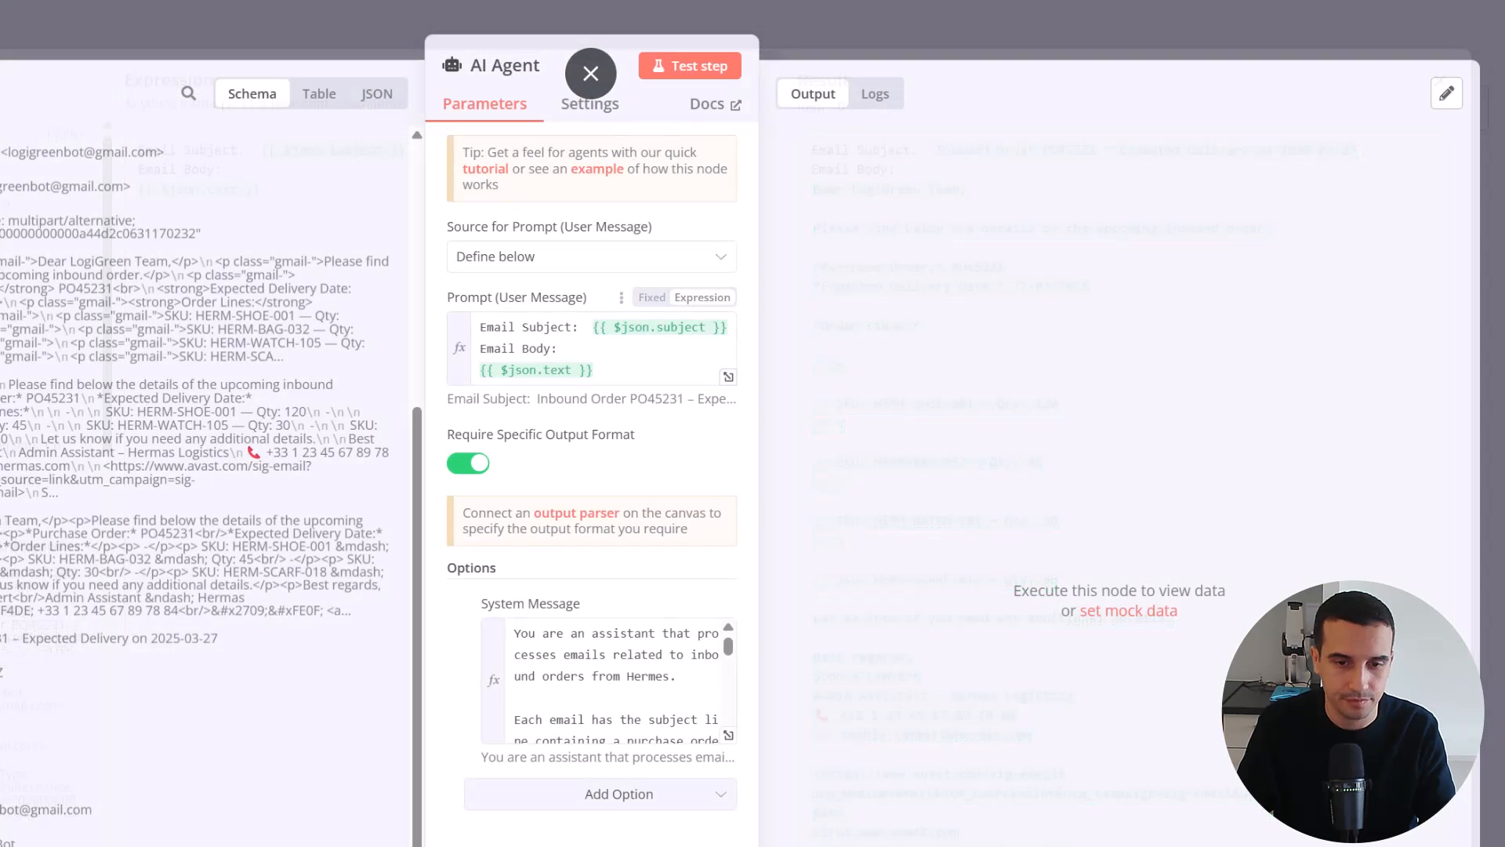
key("Escape")
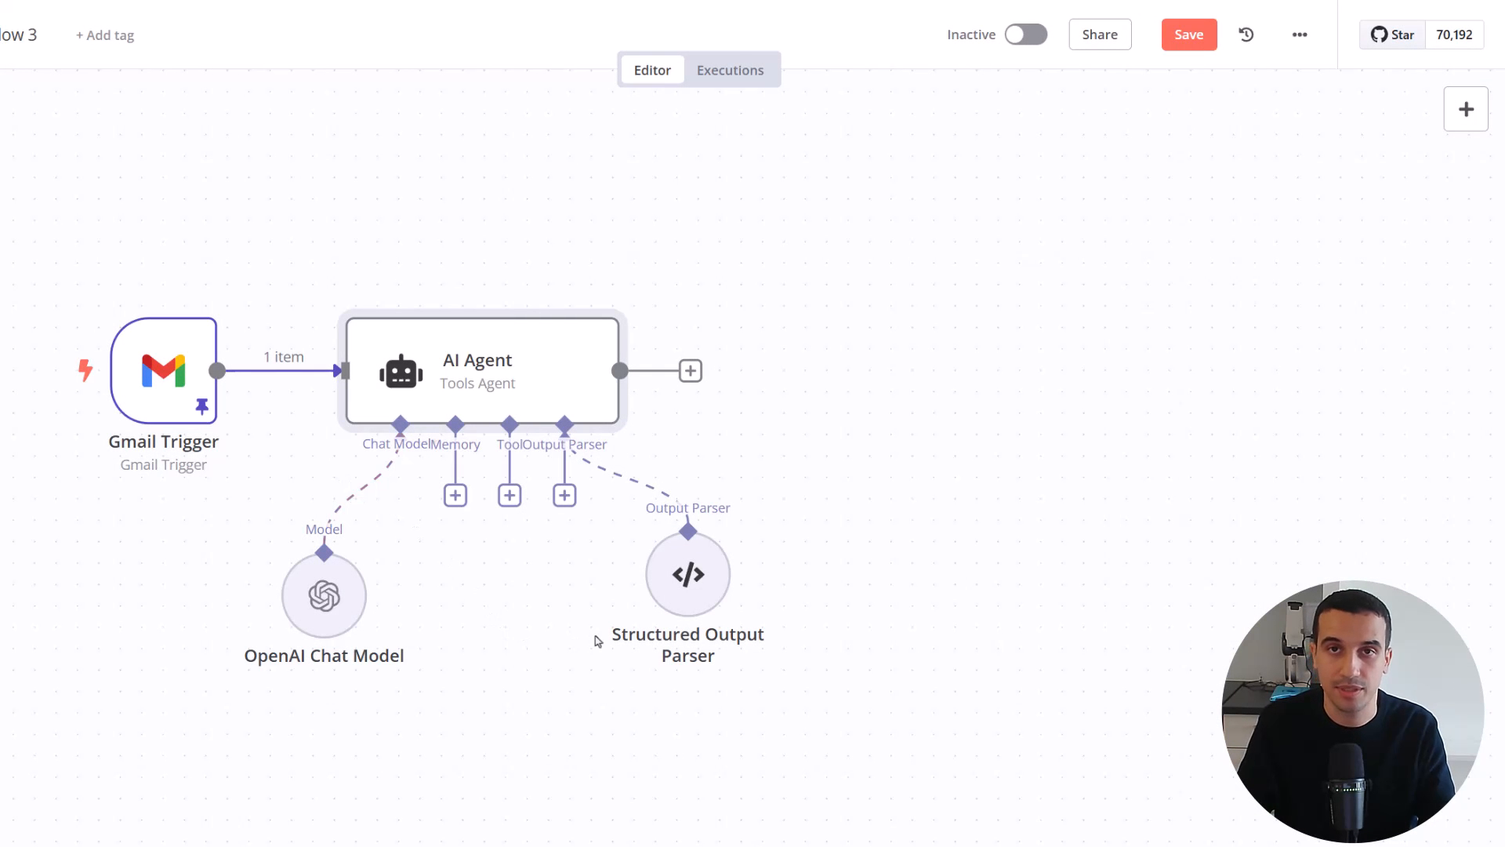
Replace the Structured Output Parser's JSON example with purchase_order, expected_delivery_date and four sku/quantity lines, and show it in the expanded editor
mouse_move(1489, 92)
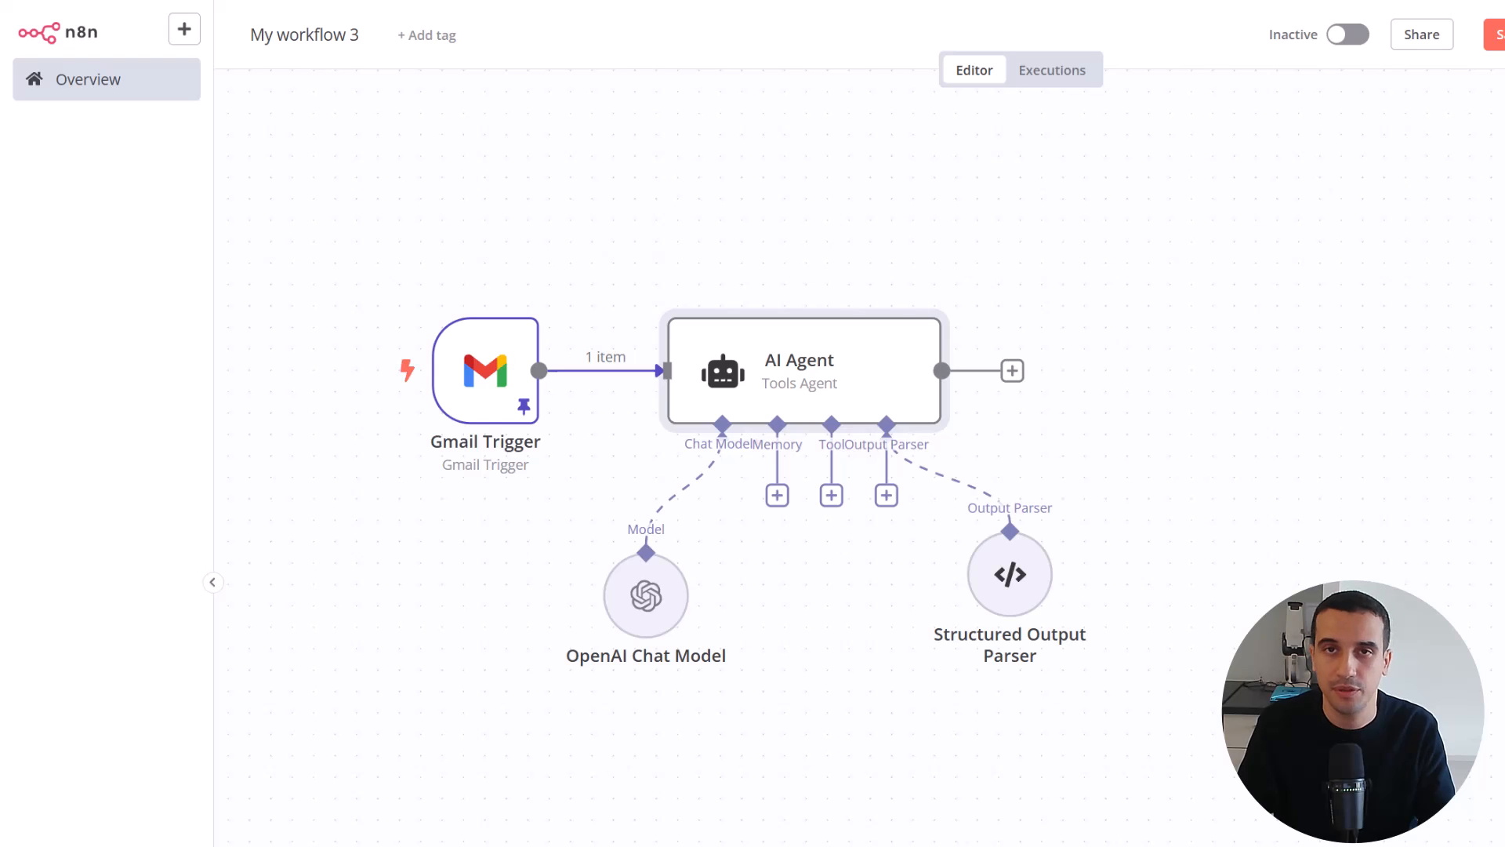
double_click(1010, 574)
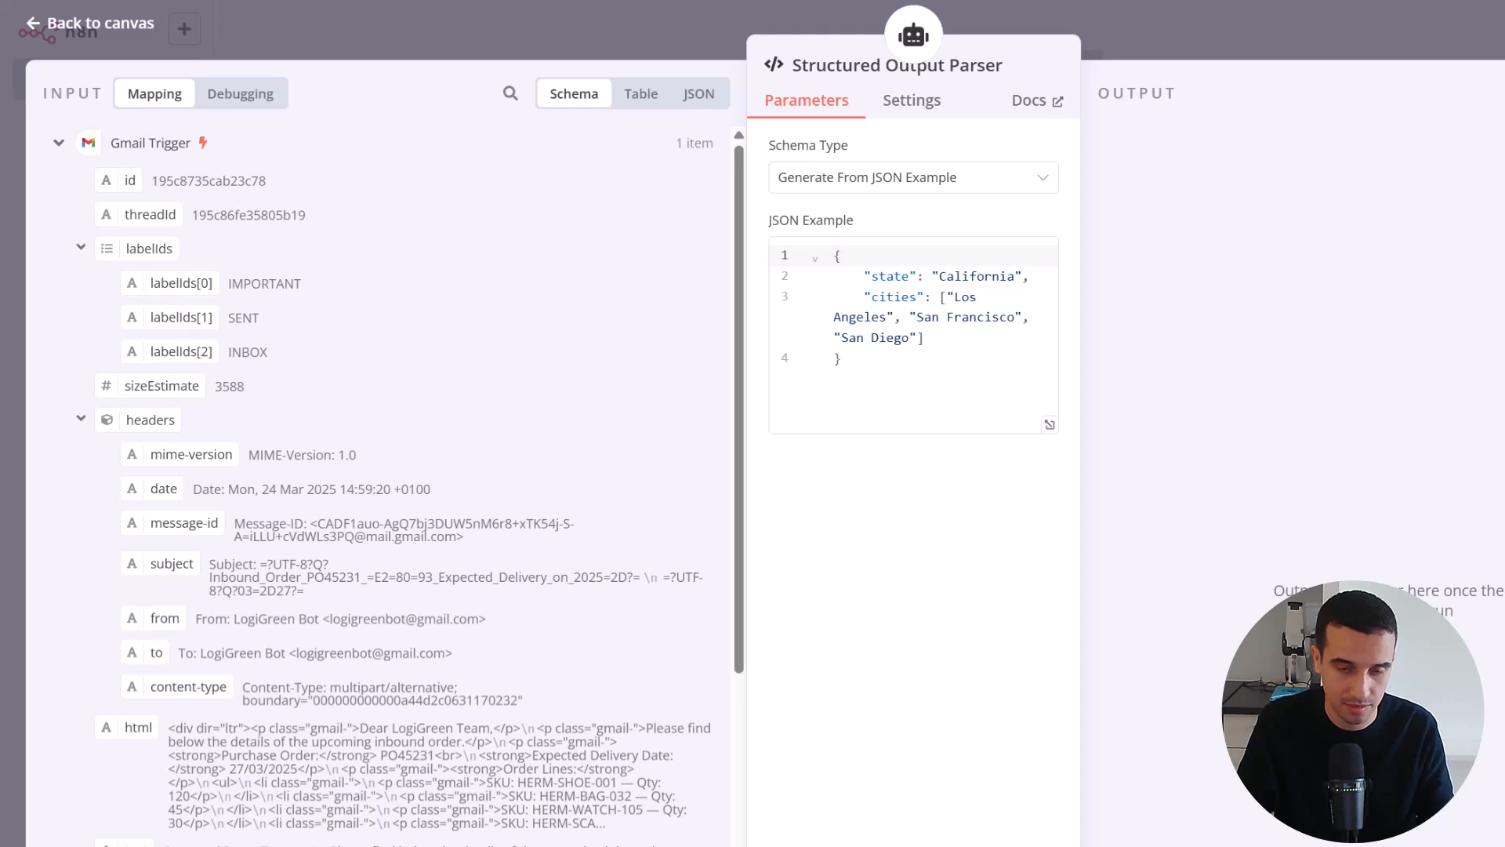
left_click(873, 313)
key("ctrl+a")
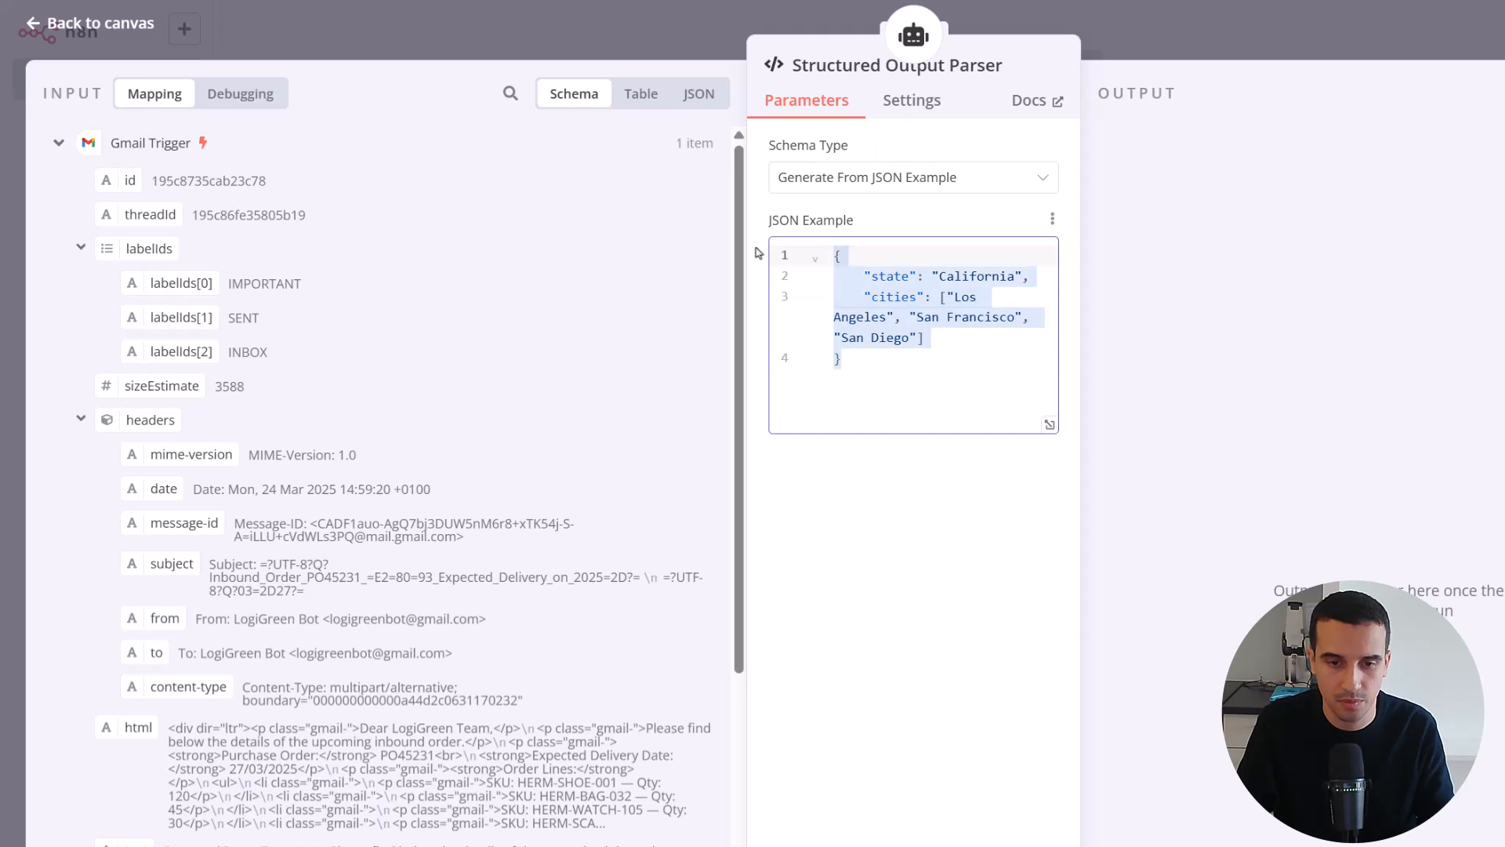
type("{   \"purchase_order\": \"PO45231\",   \"expected_delivery_date\": \"2025-03-27\",   \"lines\": [     { \"sku\": \"HERM-SHOE-001\", \"quantity\": 120 },     { \"sku\": \"HERM-BAG-032\", \"quantity\": 45 },     { \"sku\": \"HERM-WATCH-105\", \"quantity\": 30 },     { \"sku\": \"HERM-SCARF-018\", \"quantity\": 80 }   ] }")
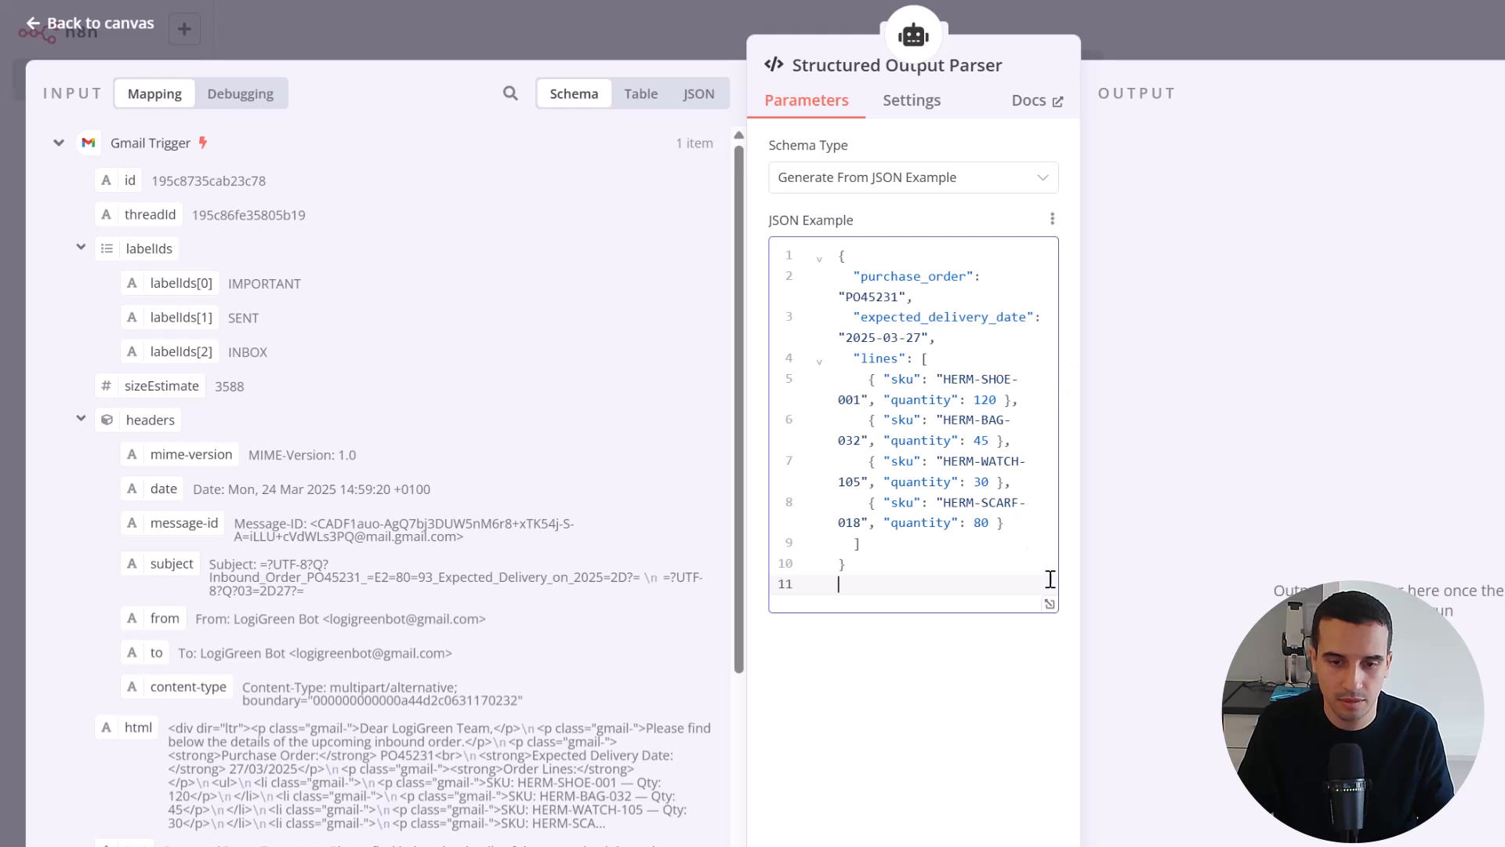
left_click(1049, 604)
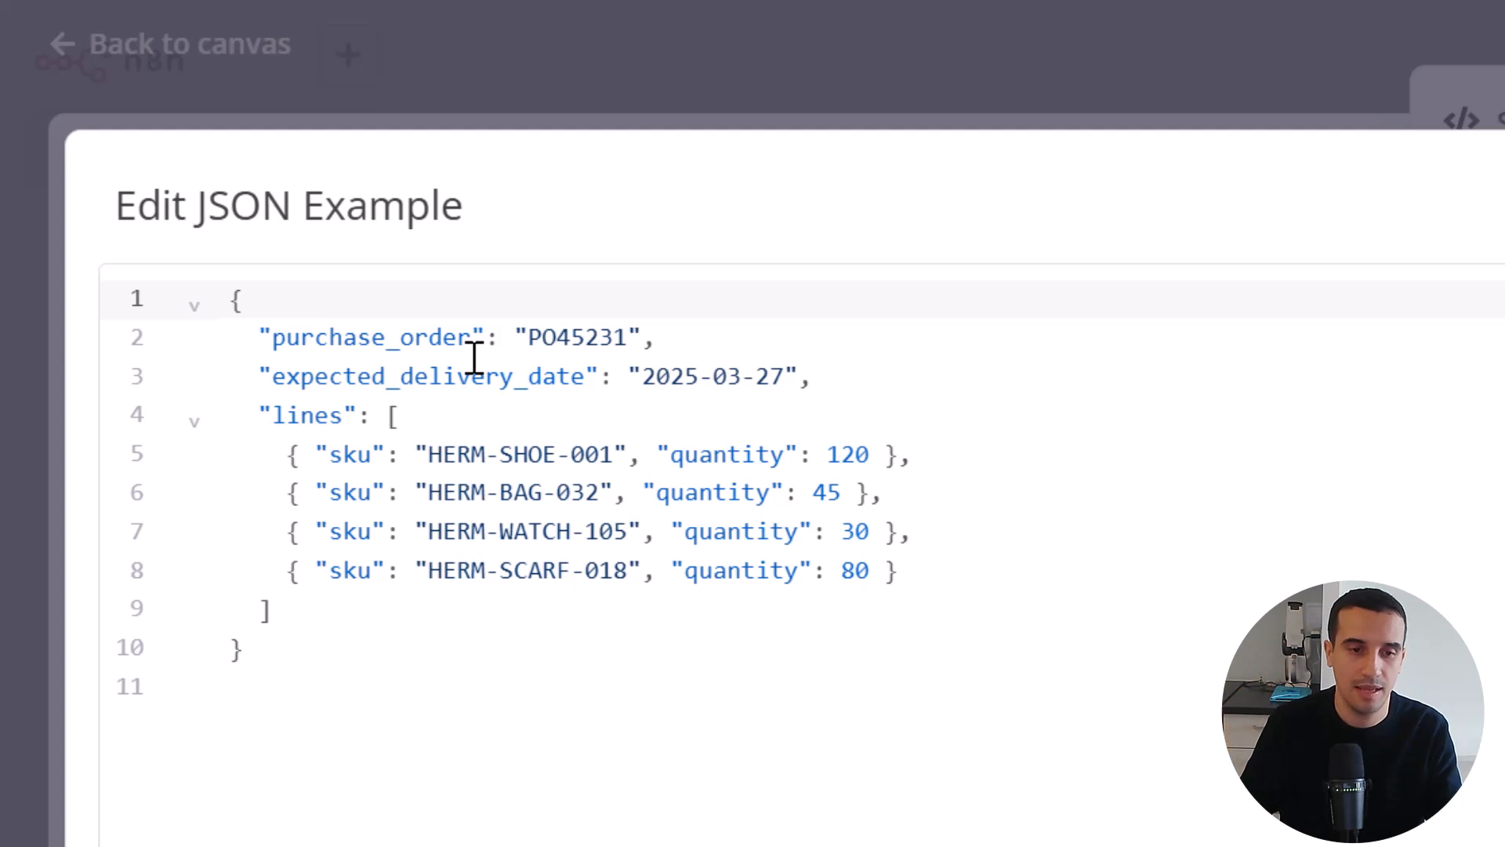
Review the purchase_order, expected_delivery_date and lines fields with sku and quantity in the expanded JSON example, and return to the canvas
left_click(302, 414)
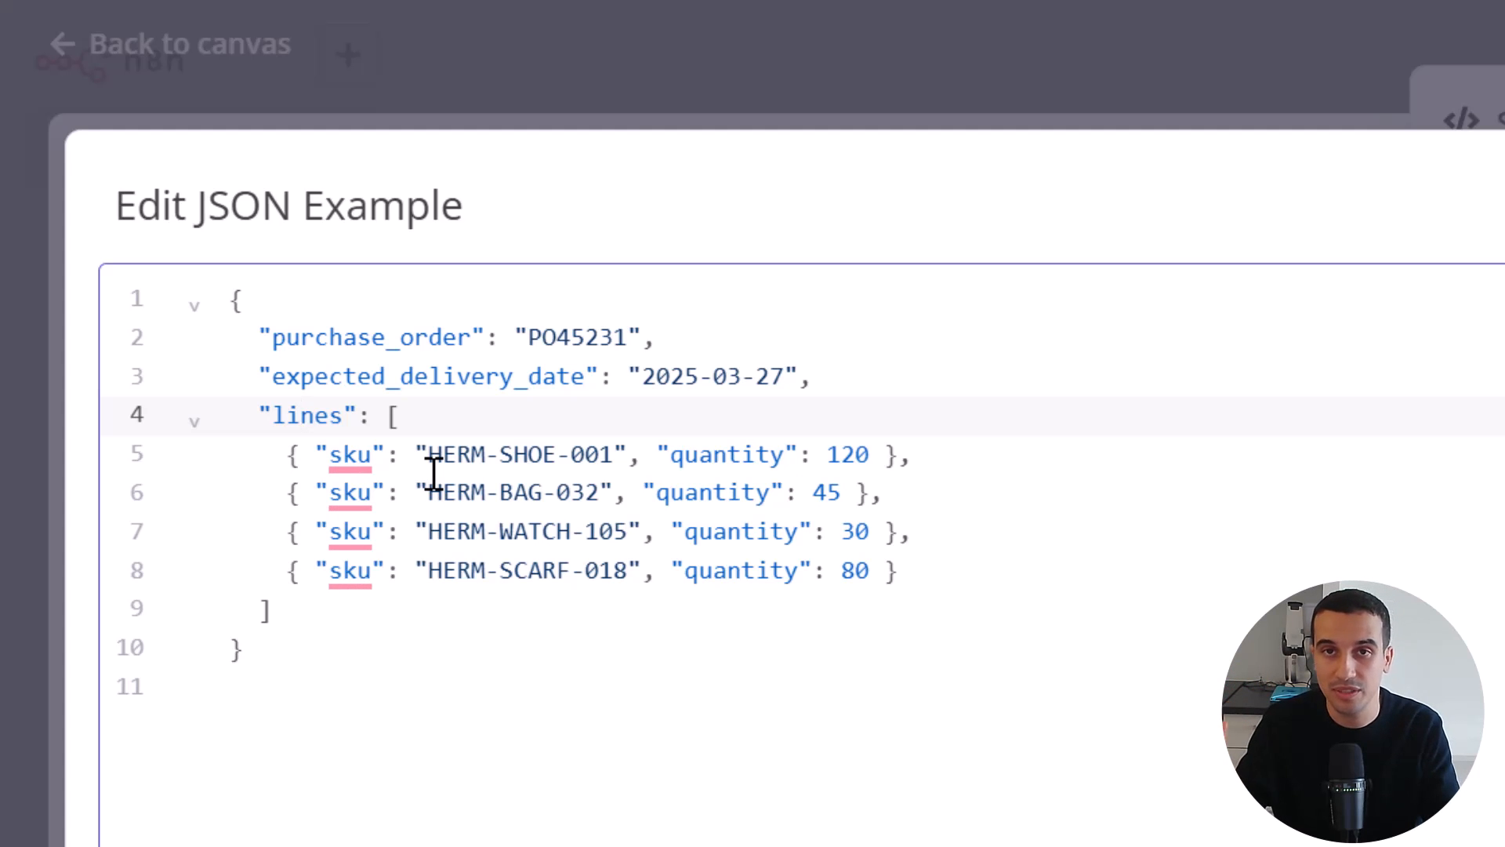
left_click(360, 339)
left_click(429, 376)
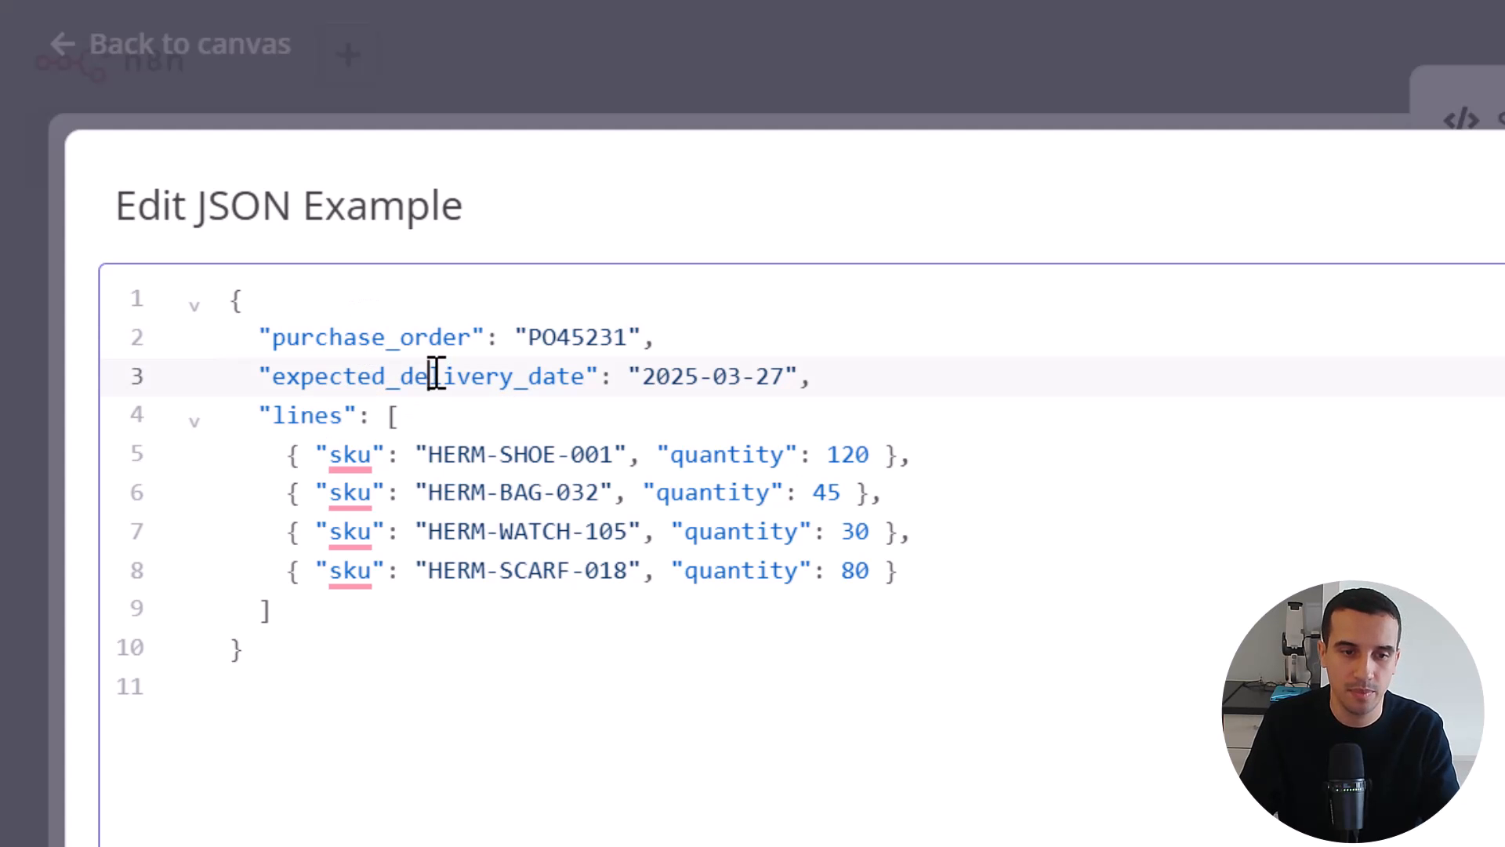
left_click(289, 416)
mouse_move(350, 463)
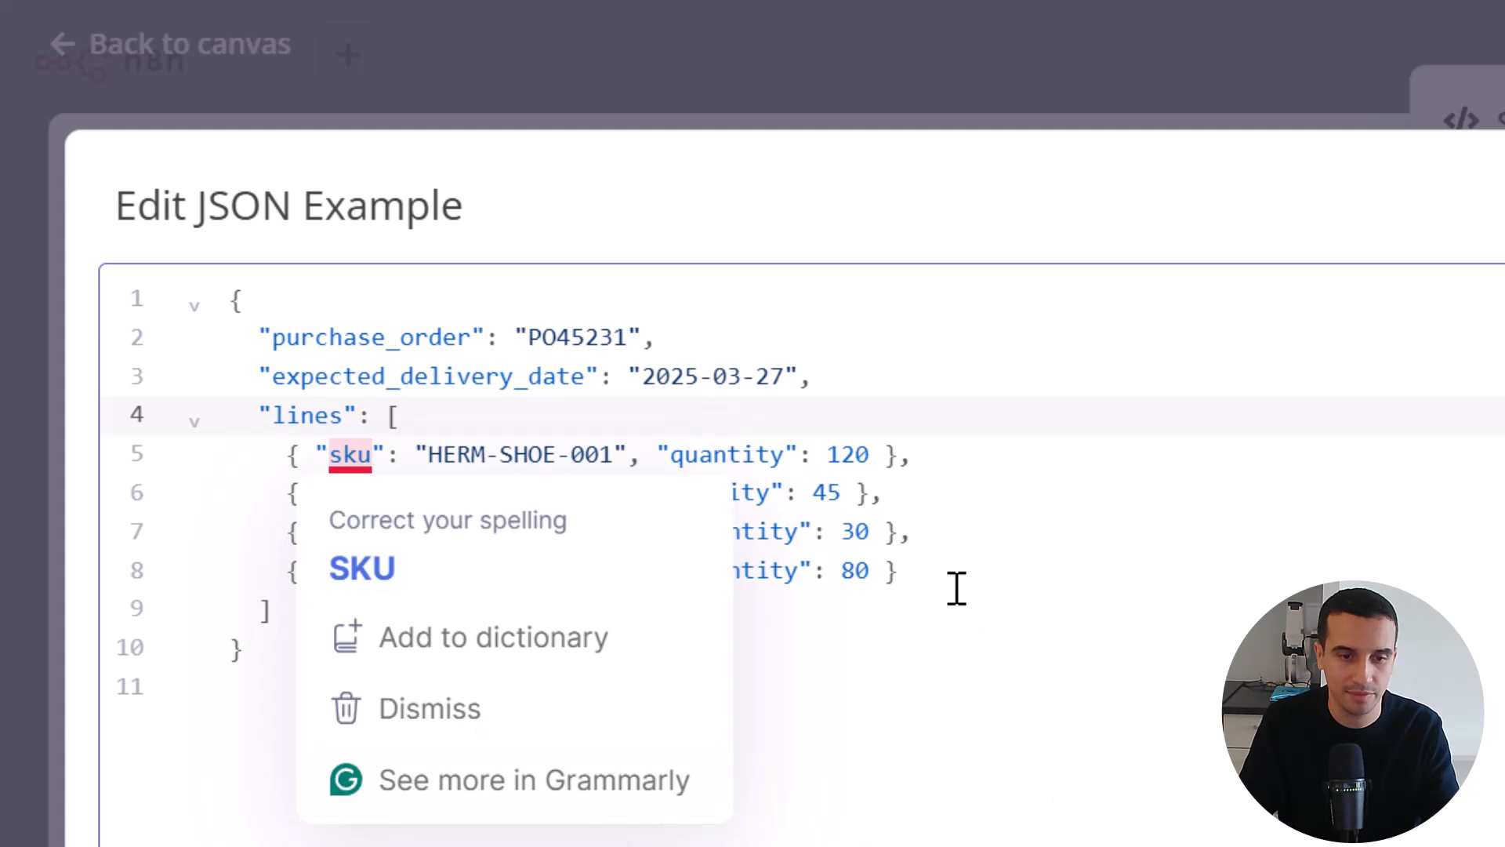
left_click(970, 563)
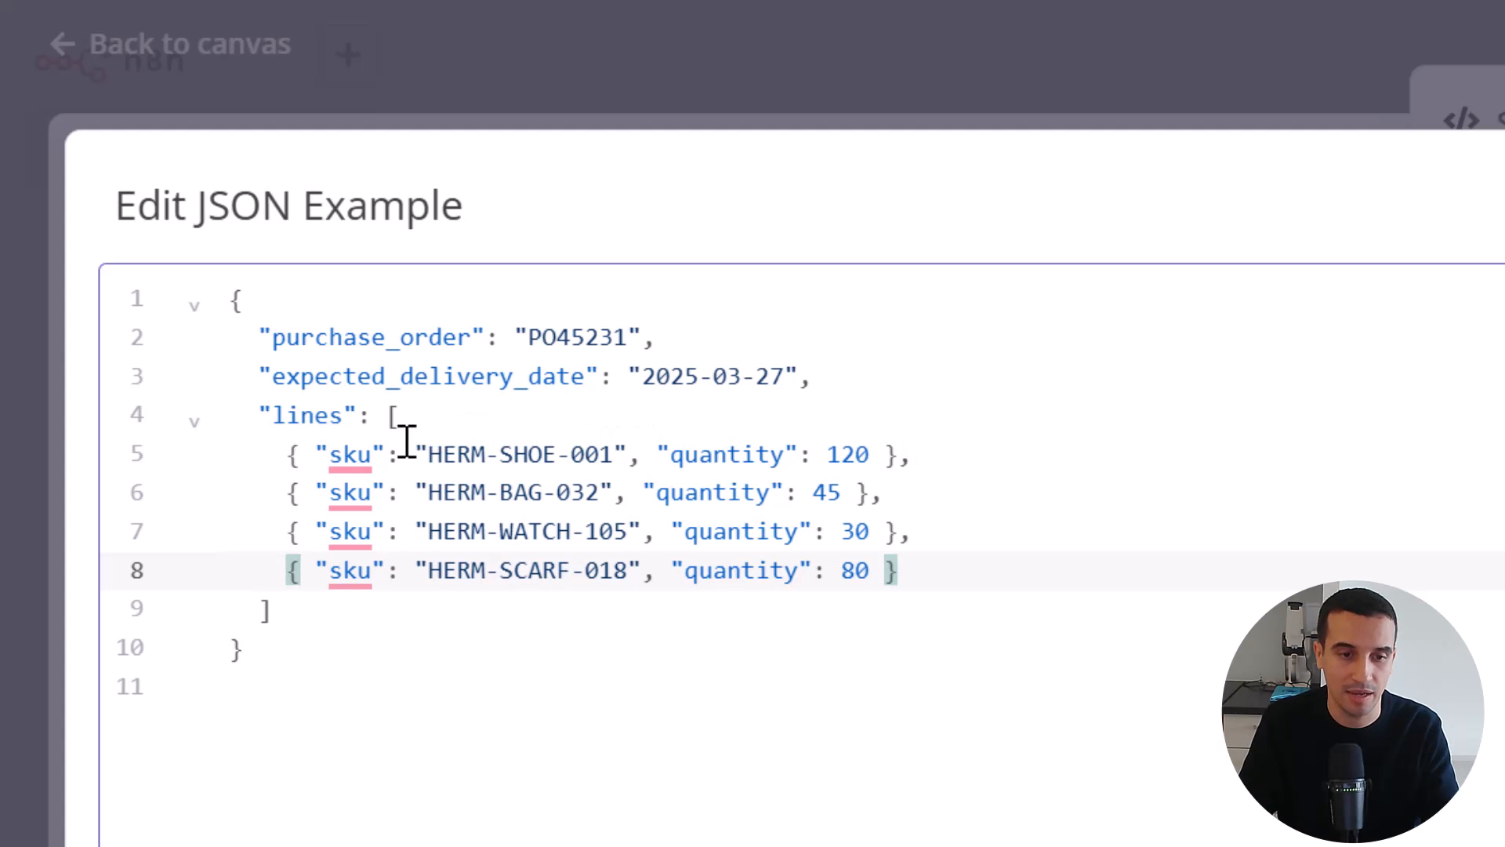
left_click(346, 459)
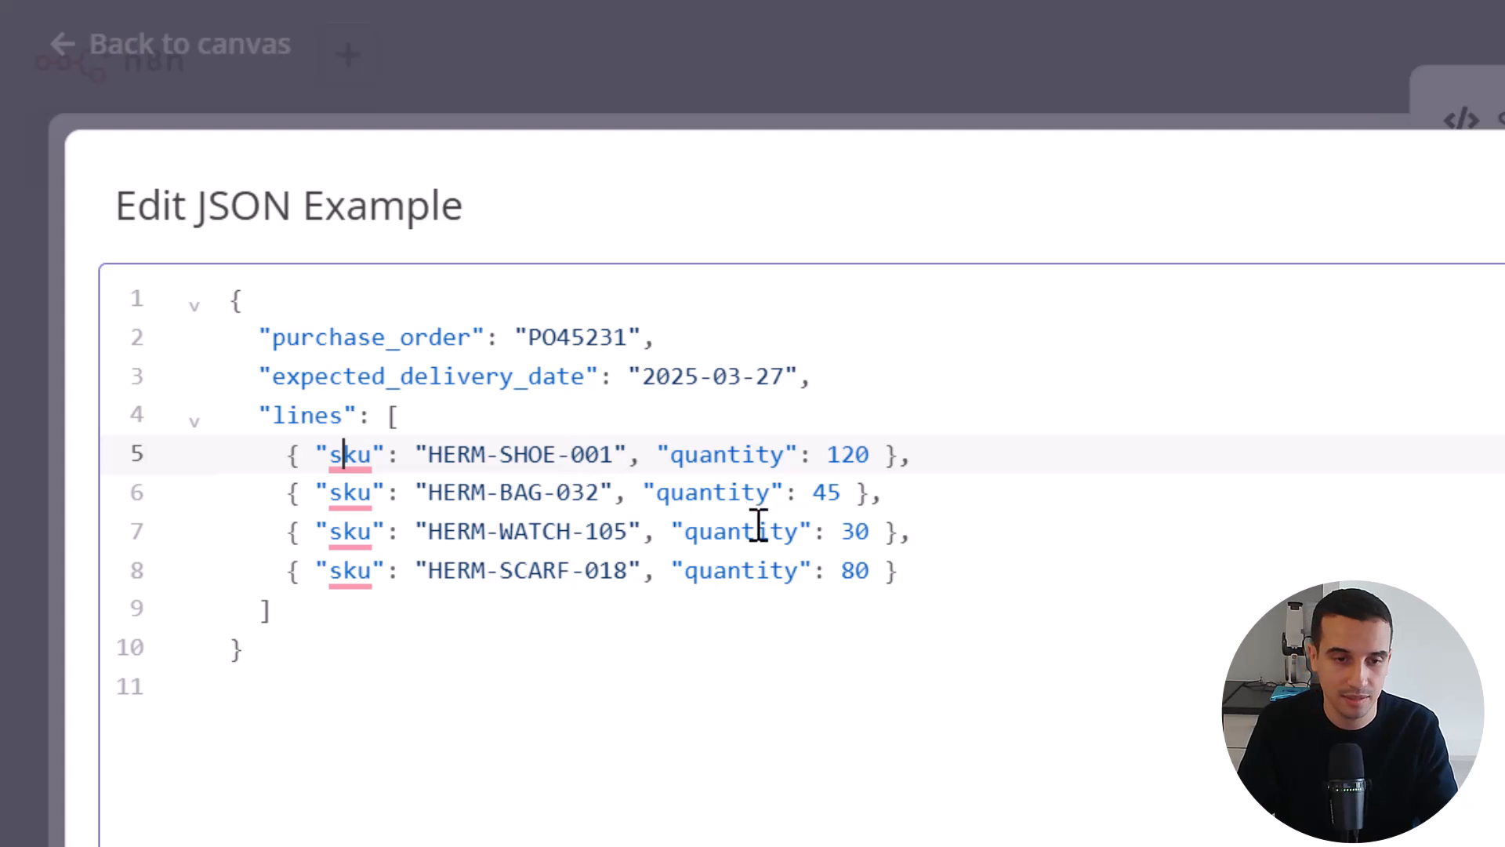
left_click(715, 454)
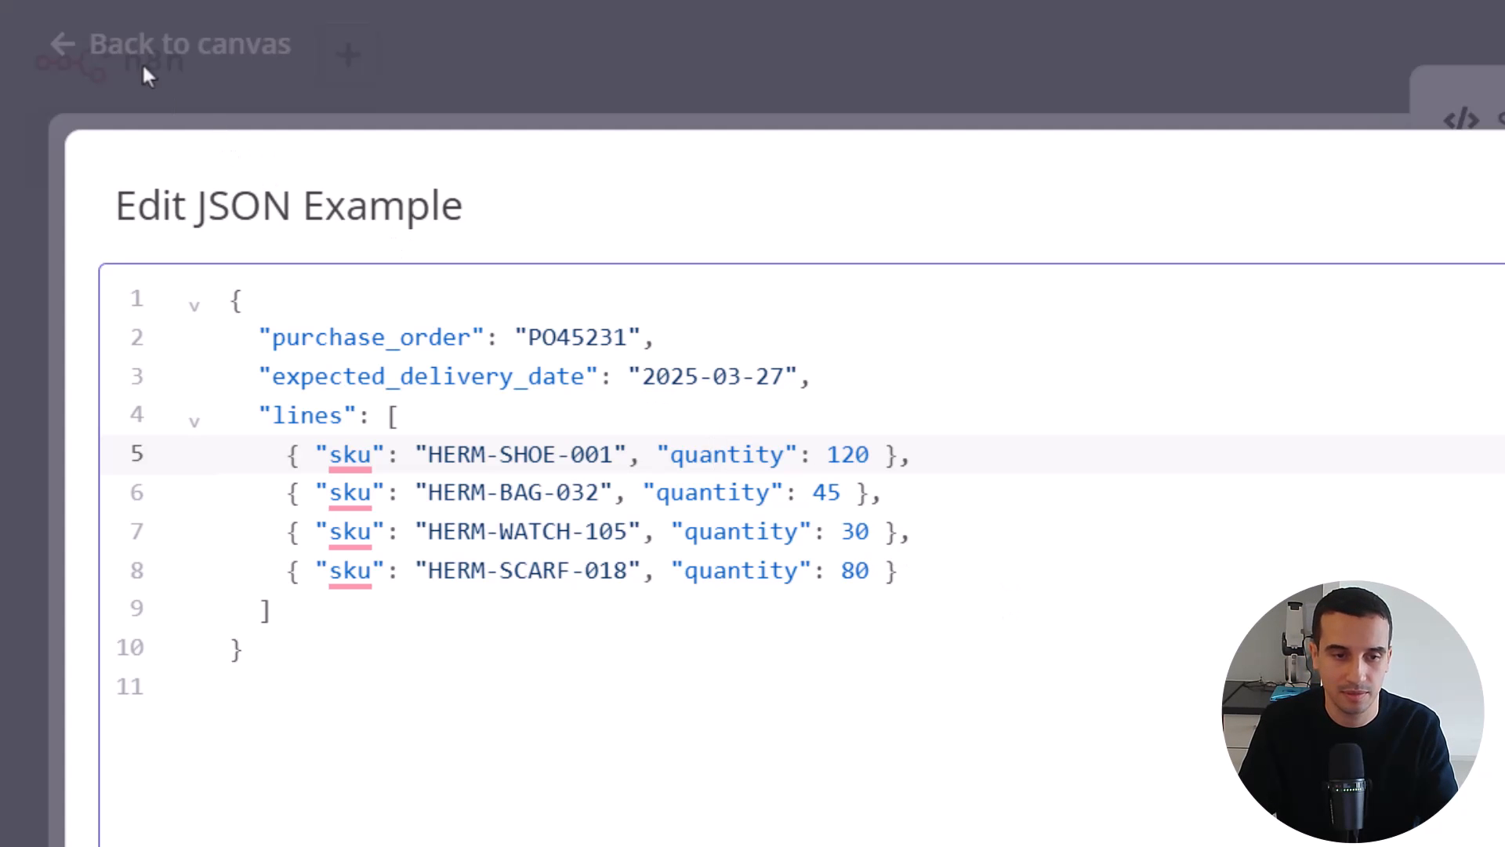
left_click(537, 267)
left_click(108, 44)
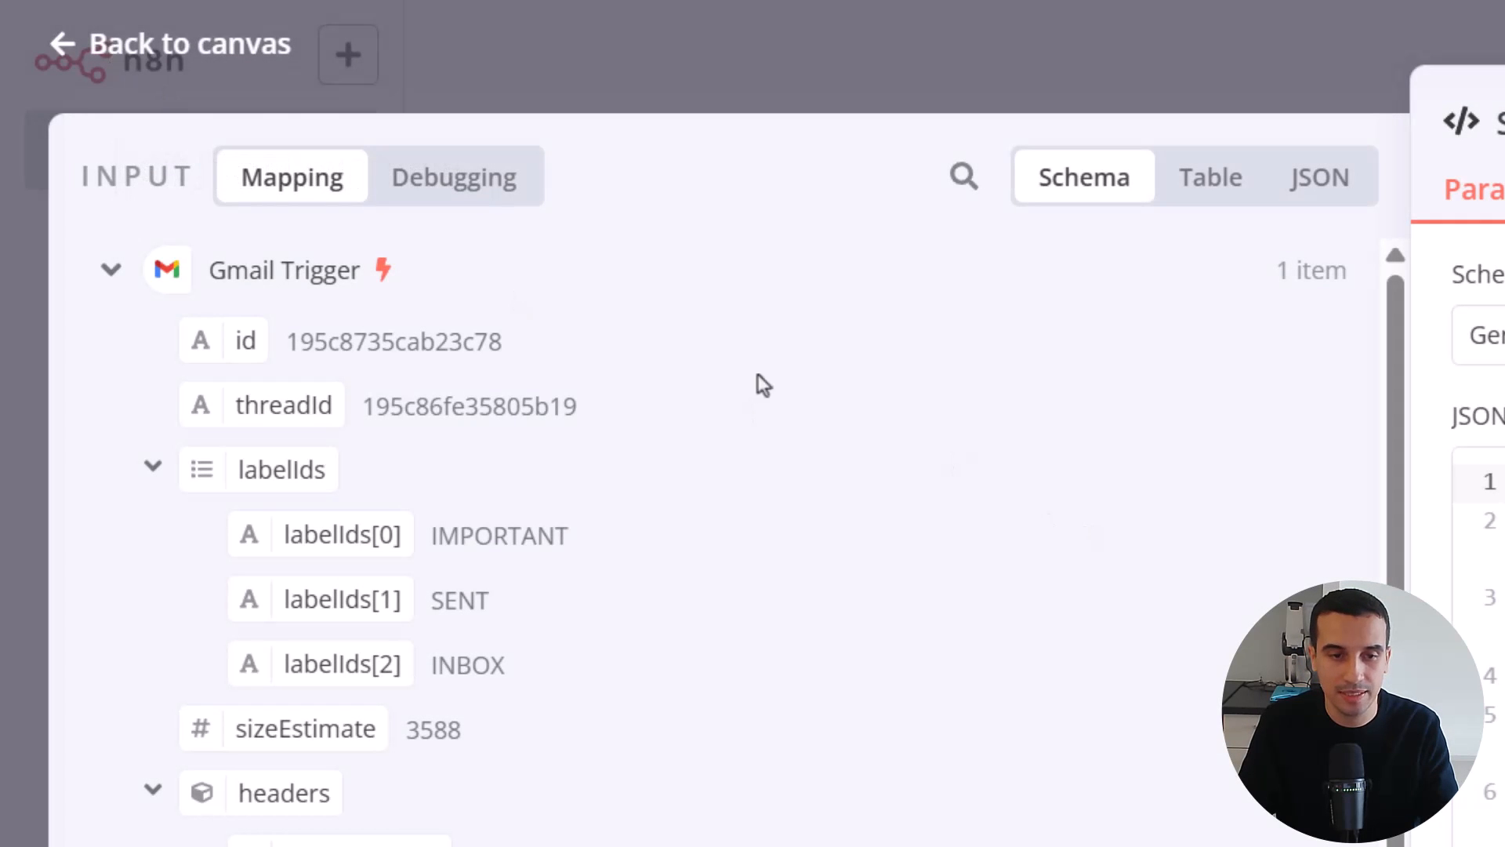
left_click(141, 49)
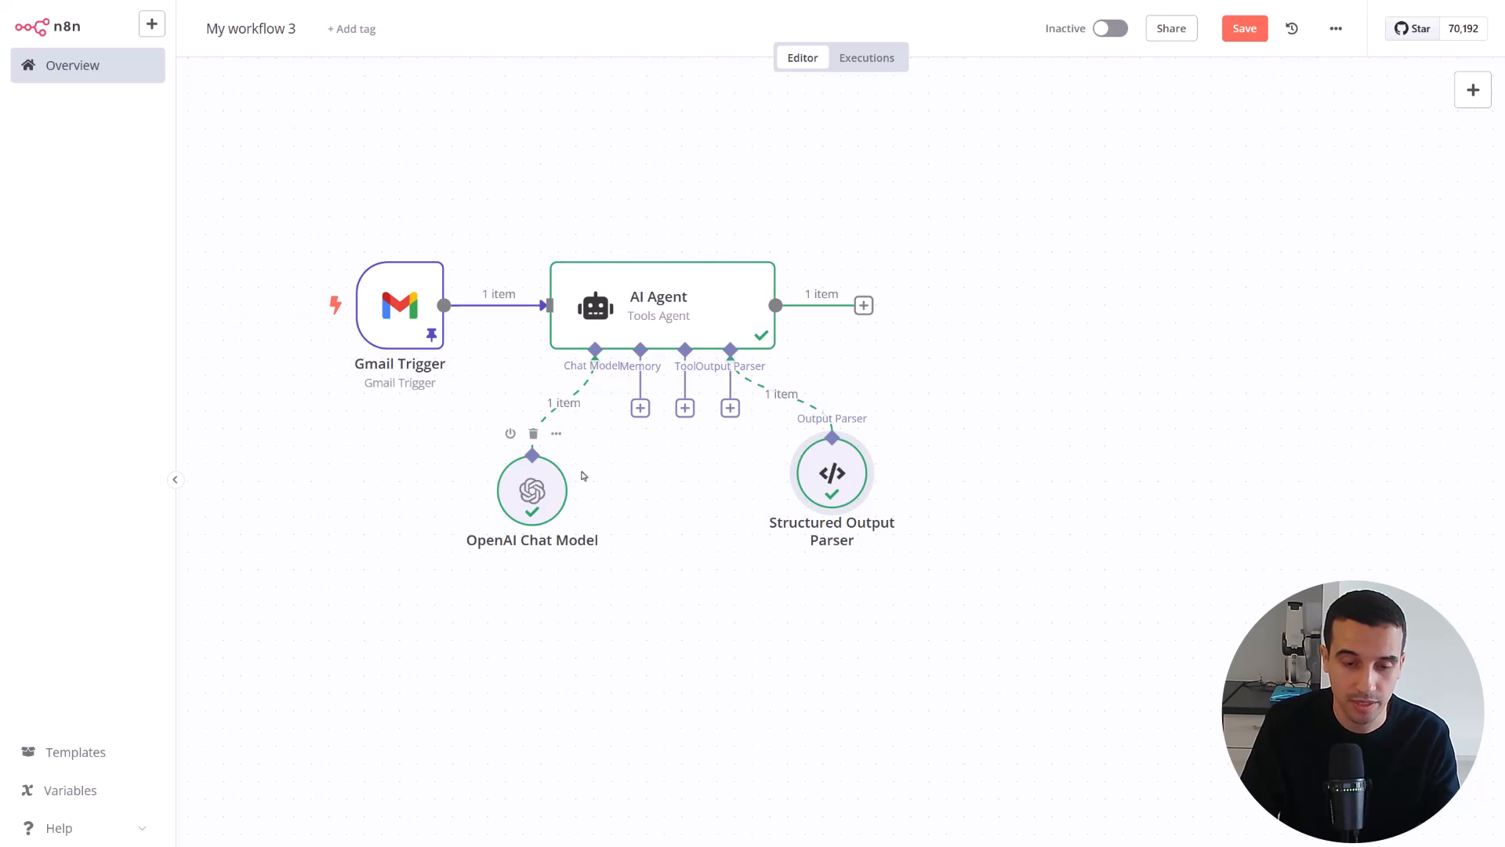
Examine the AI Agent's logs for the OpenAI Chat Model prompt and the Structured Output Parser's input and output
double_click(666, 309)
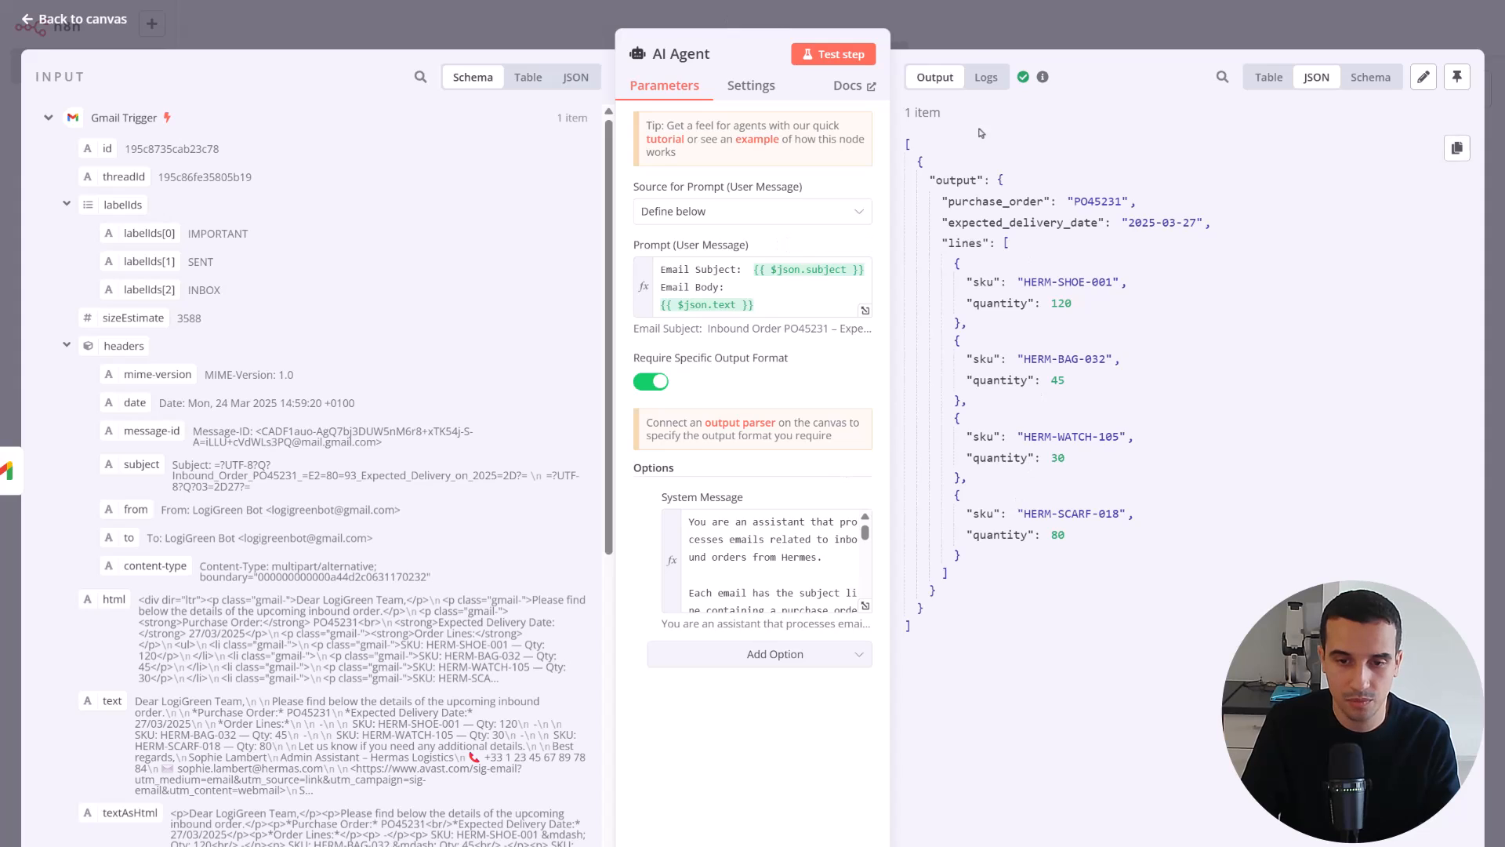
left_click(986, 77)
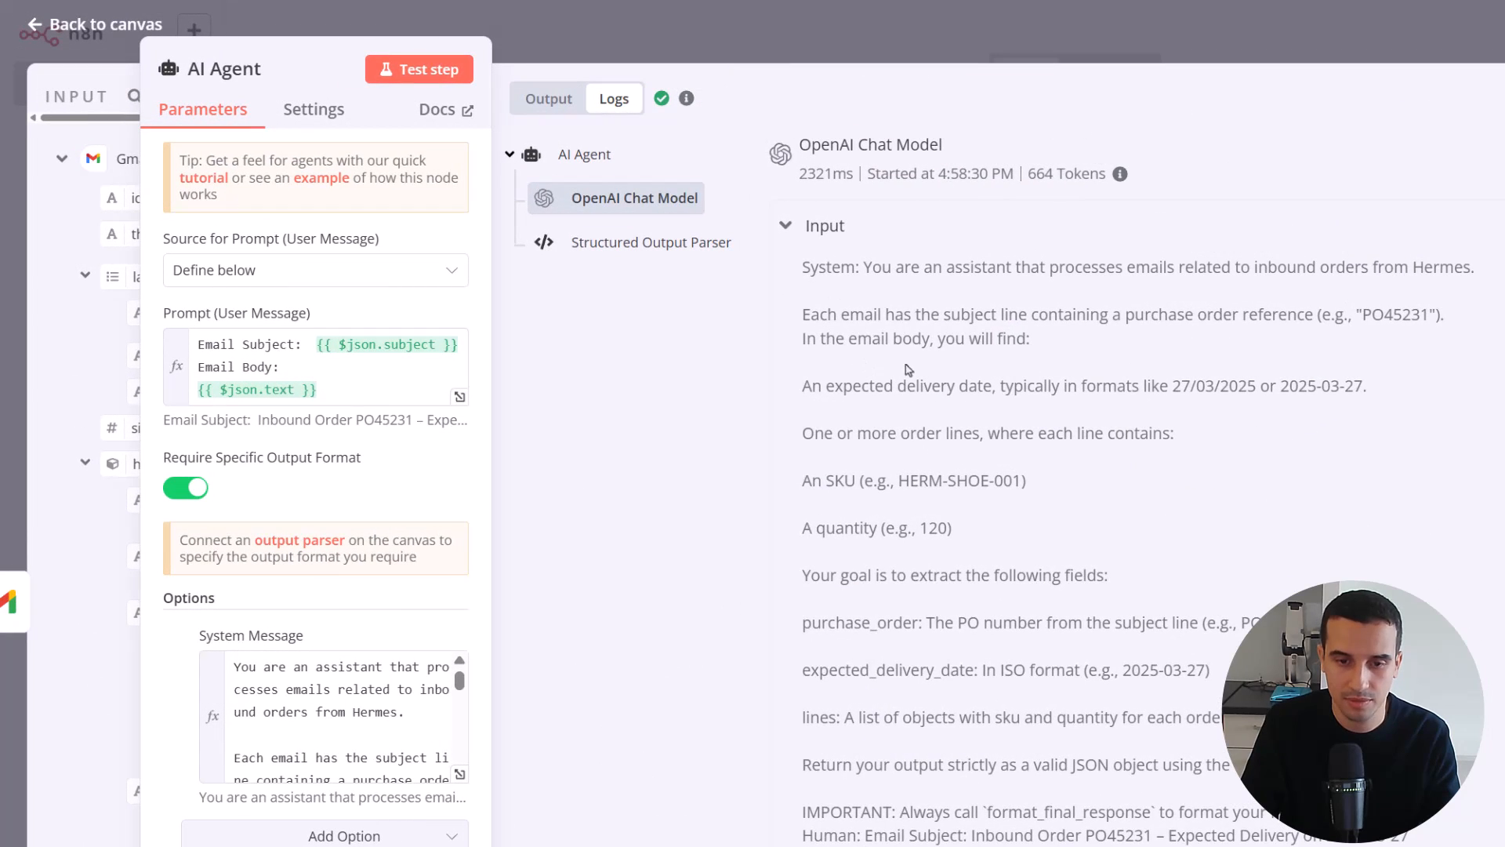
scroll(909, 373, "down", 8)
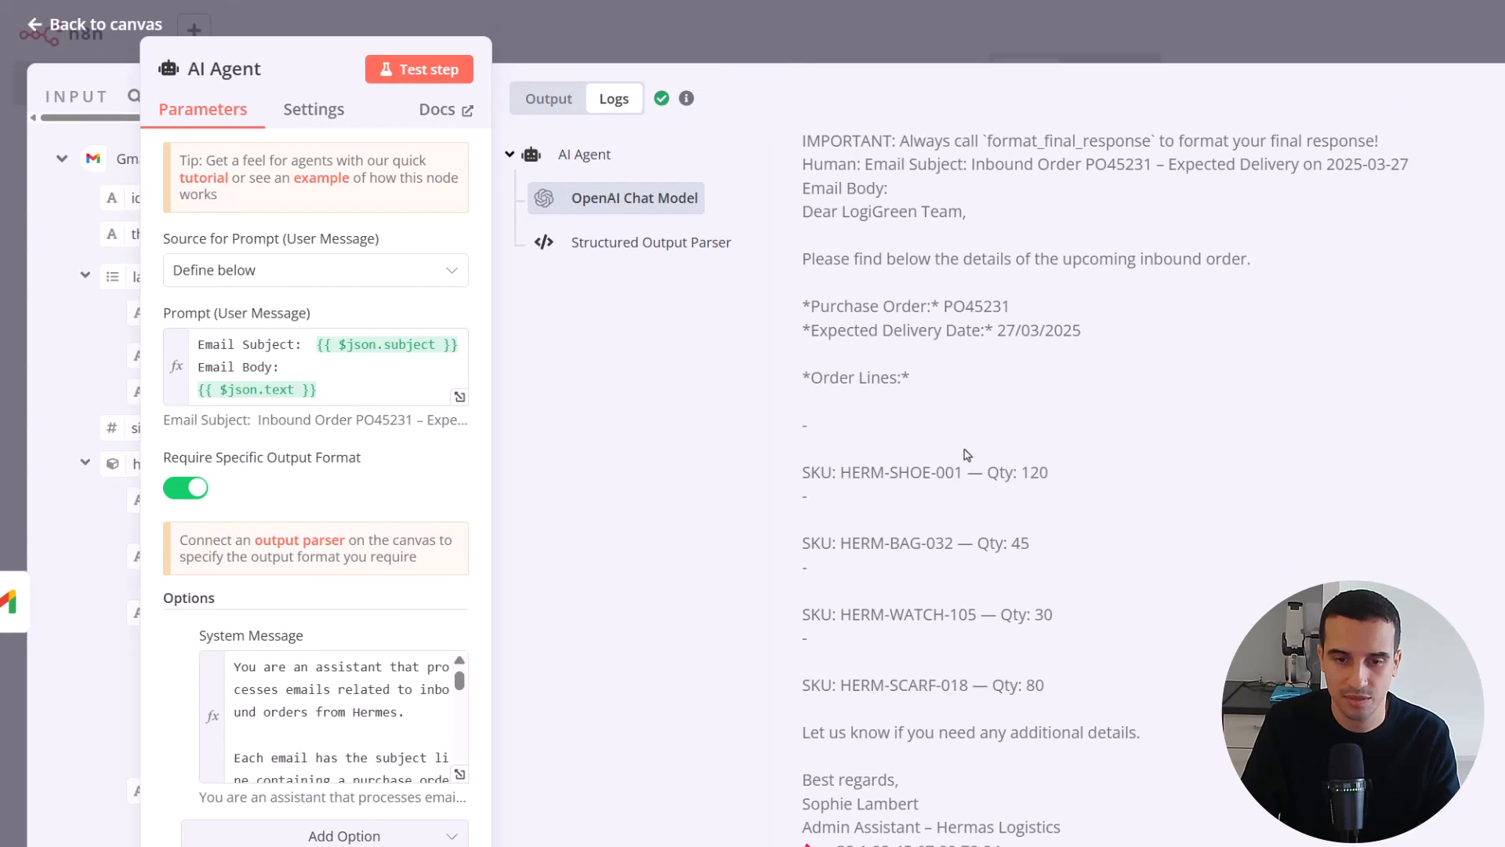
left_click(666, 245)
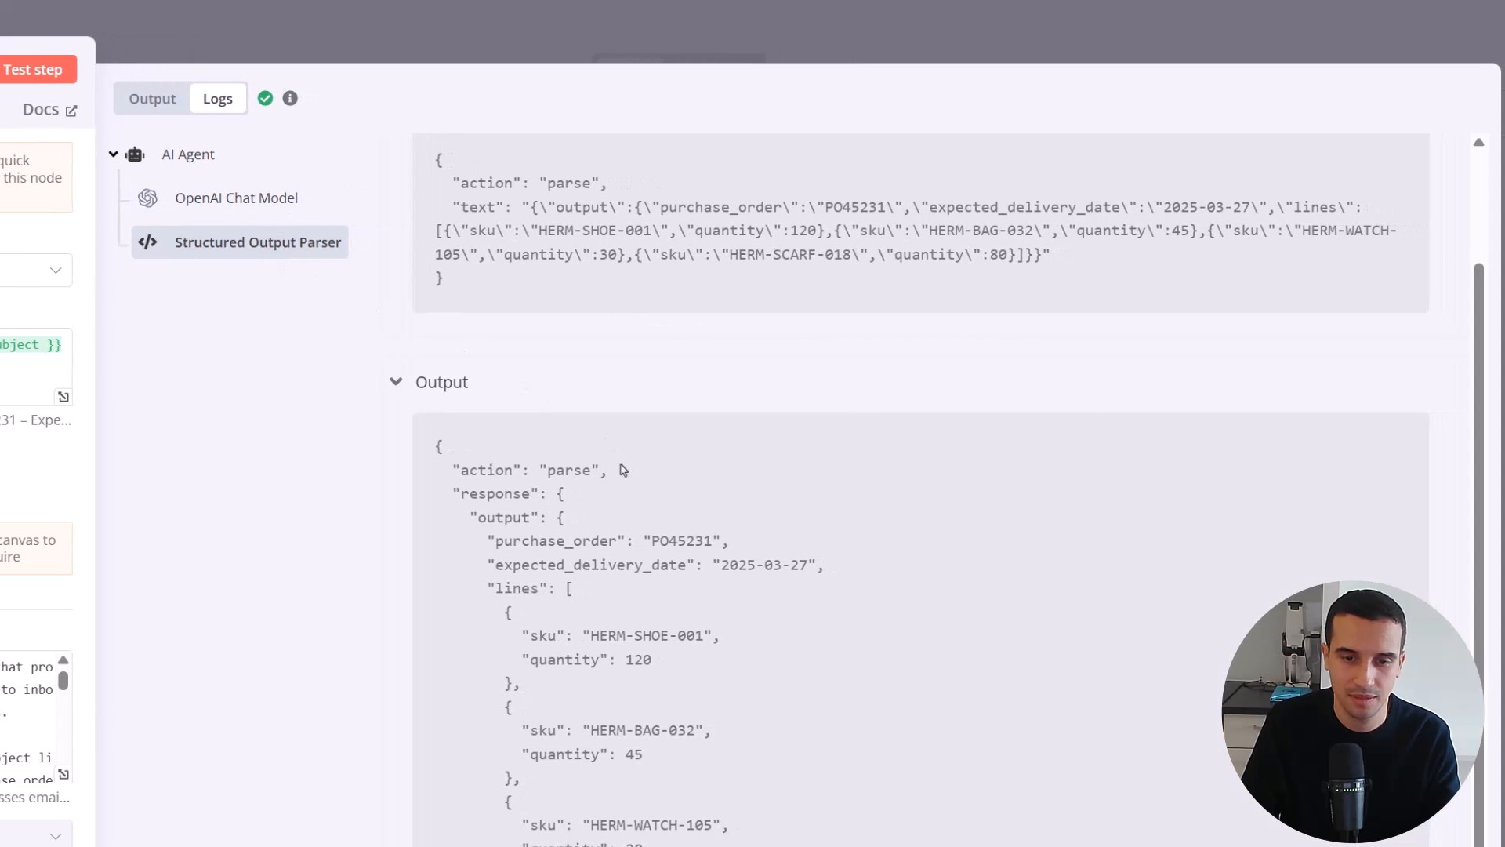
scroll(646, 511, "up", 2)
scroll(645, 511, "down", 2)
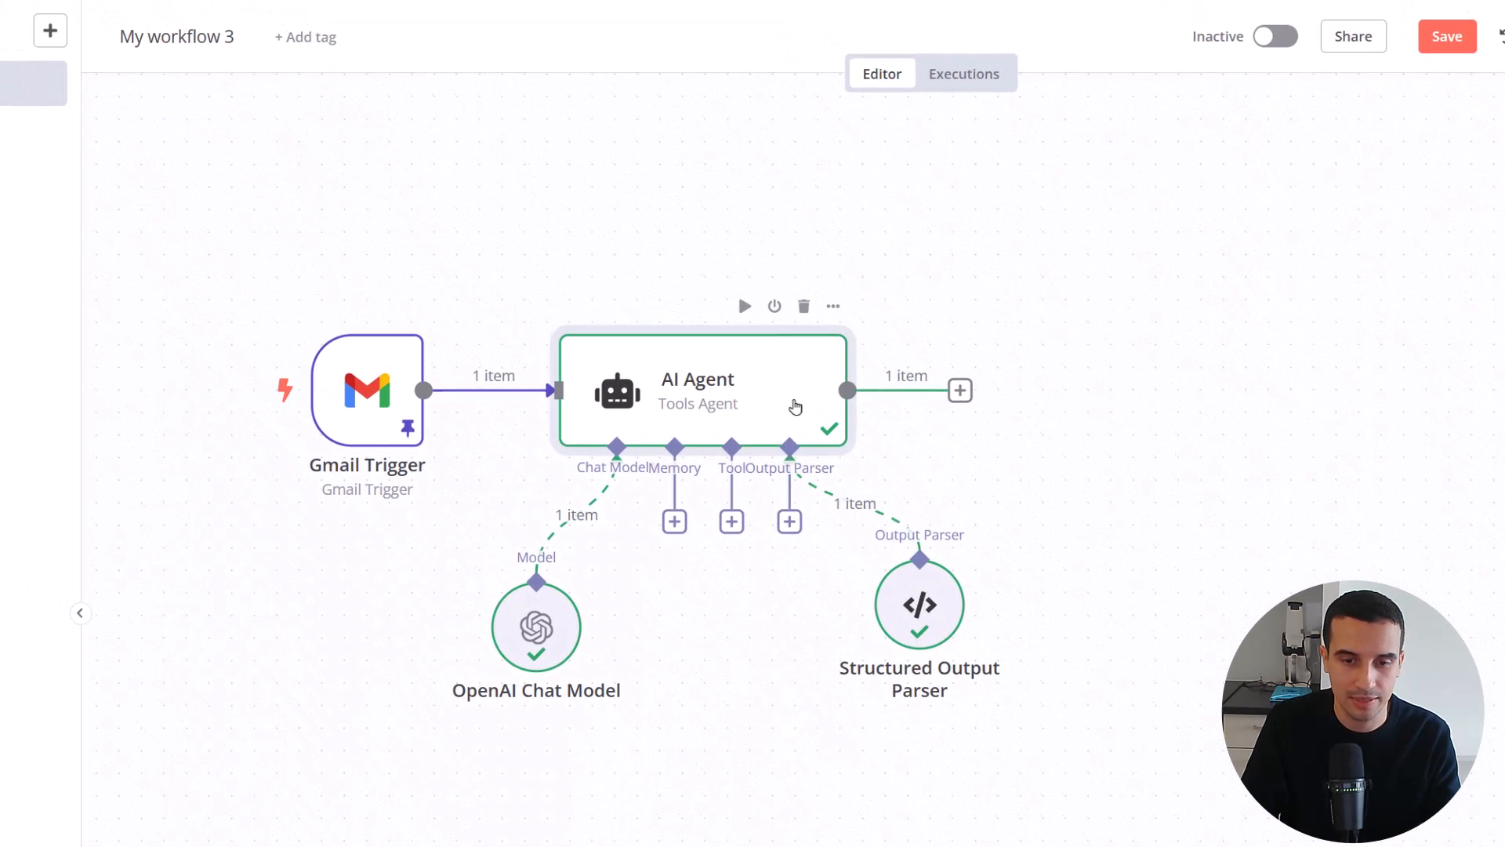
Compare the AI Agent's JSON output with the Structured Output Parser's response table, and return to the canvas
double_click(797, 407)
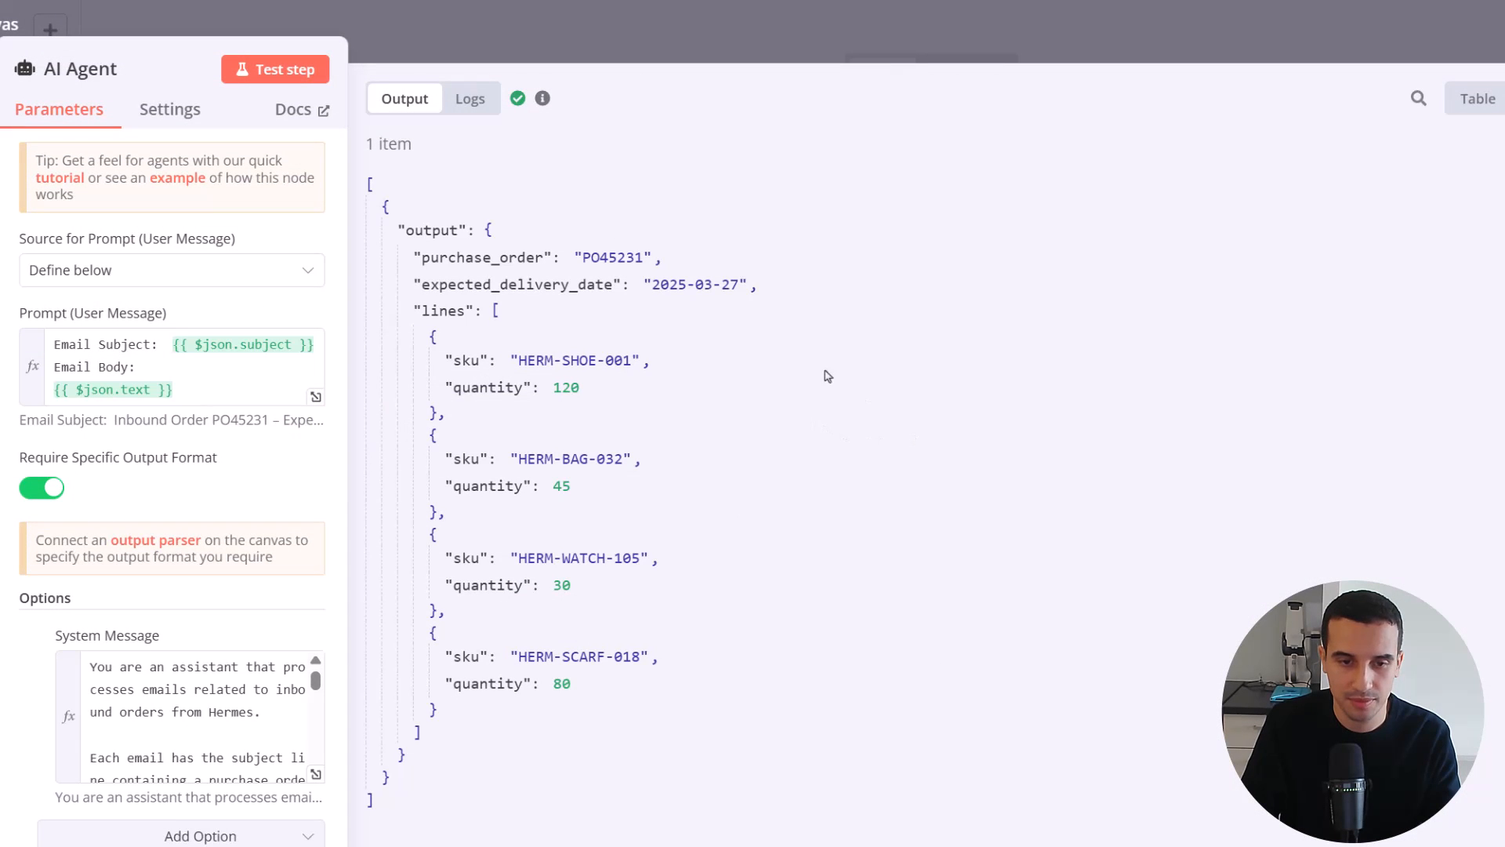
left_click(519, 283)
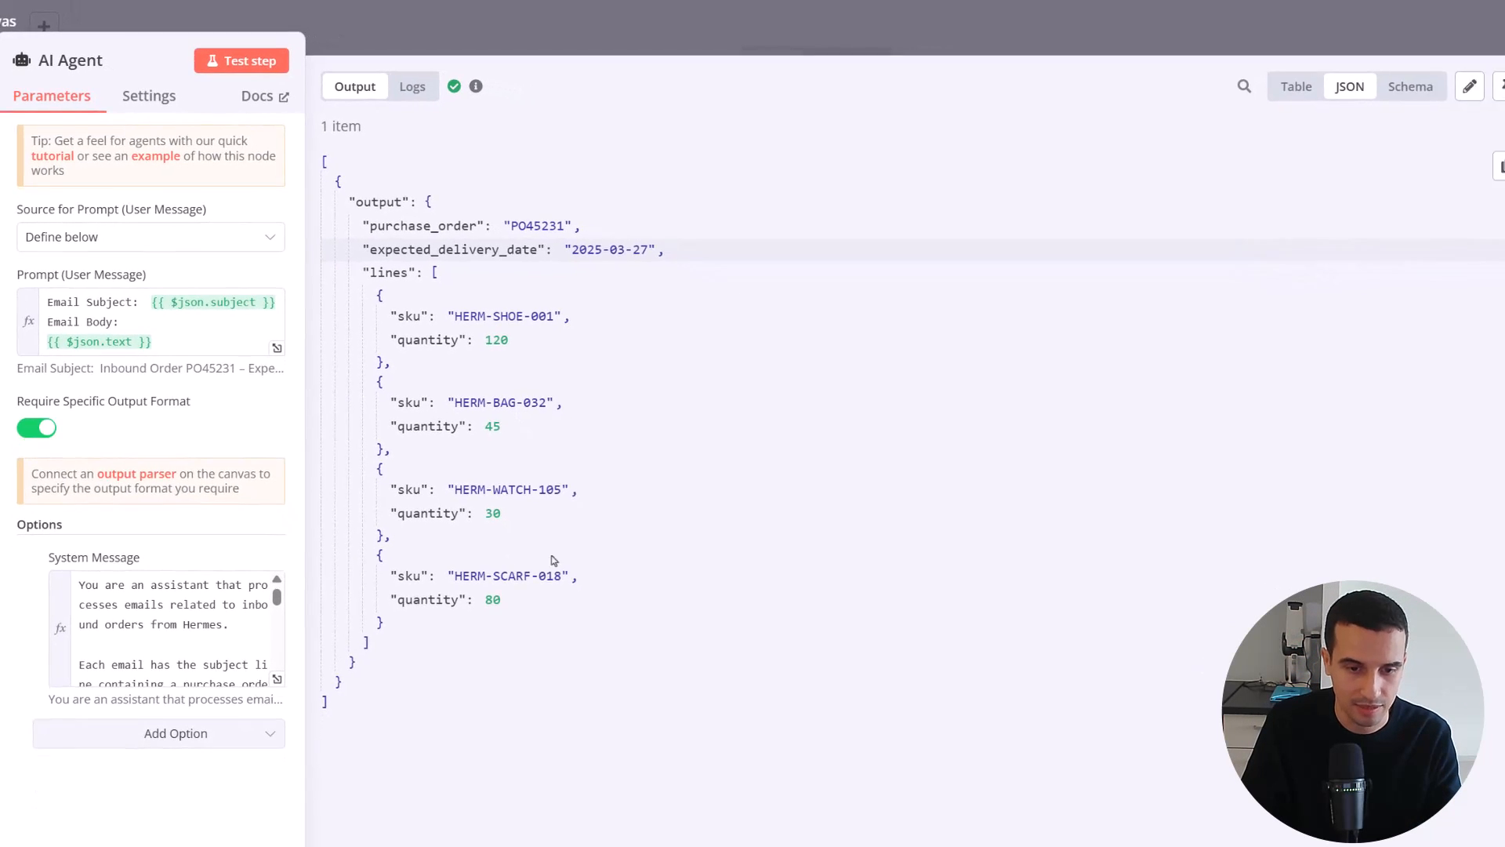
key("Escape")
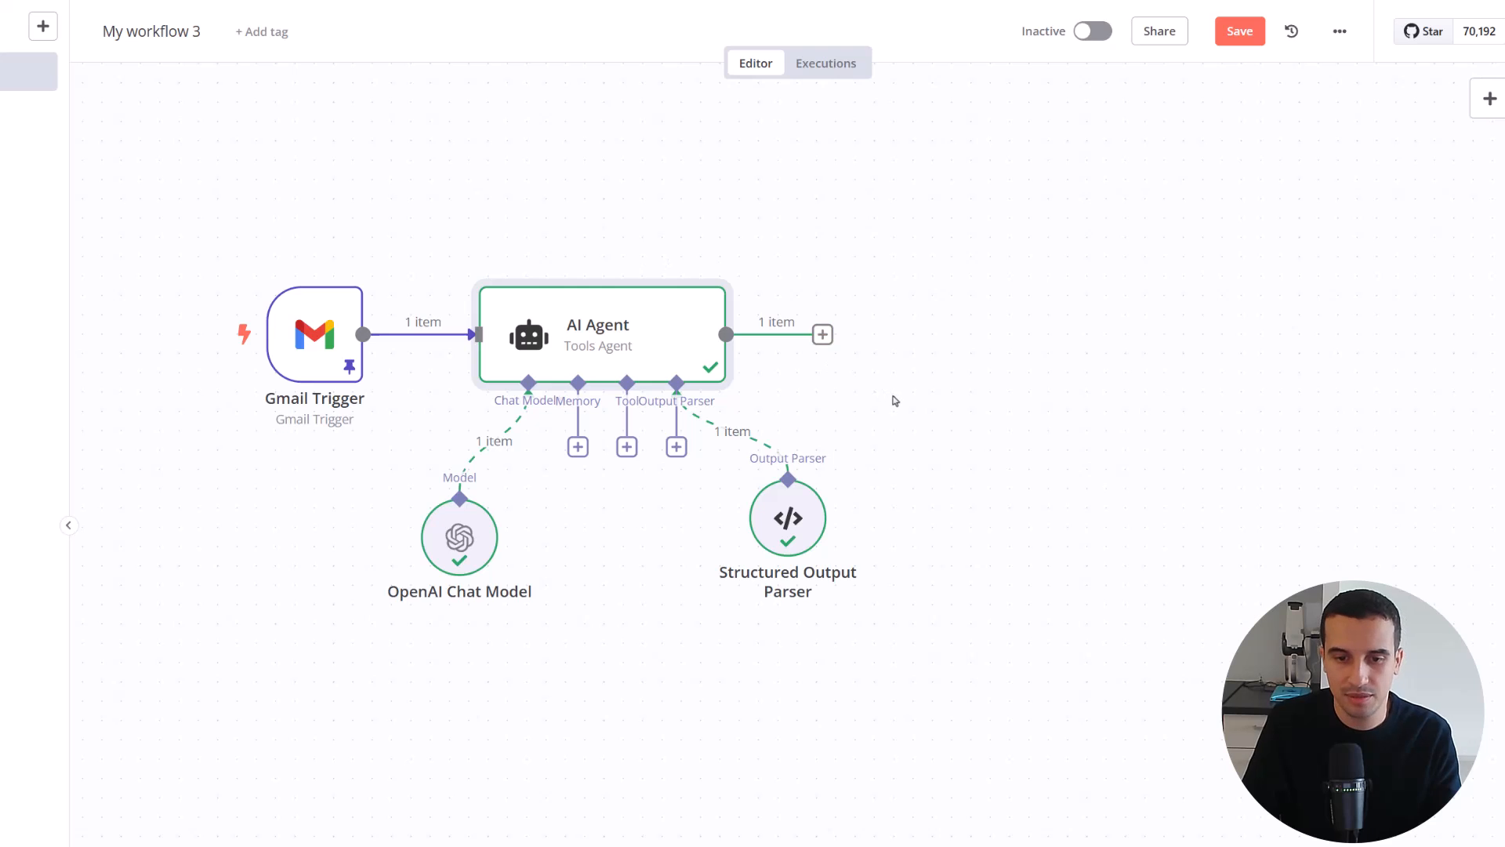
double_click(784, 514)
left_click(1338, 87)
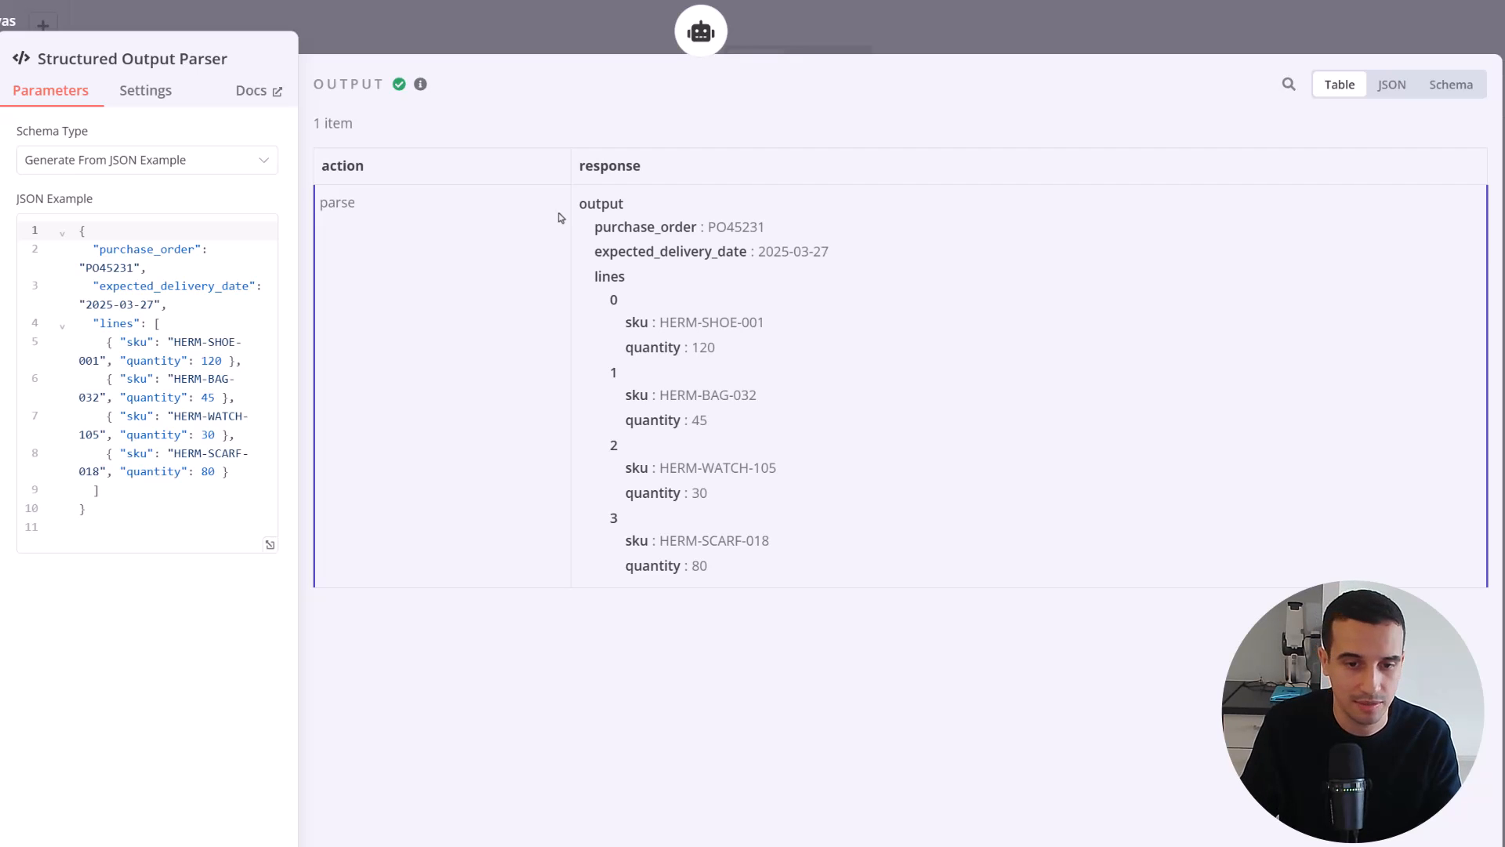
left_click(20, 24)
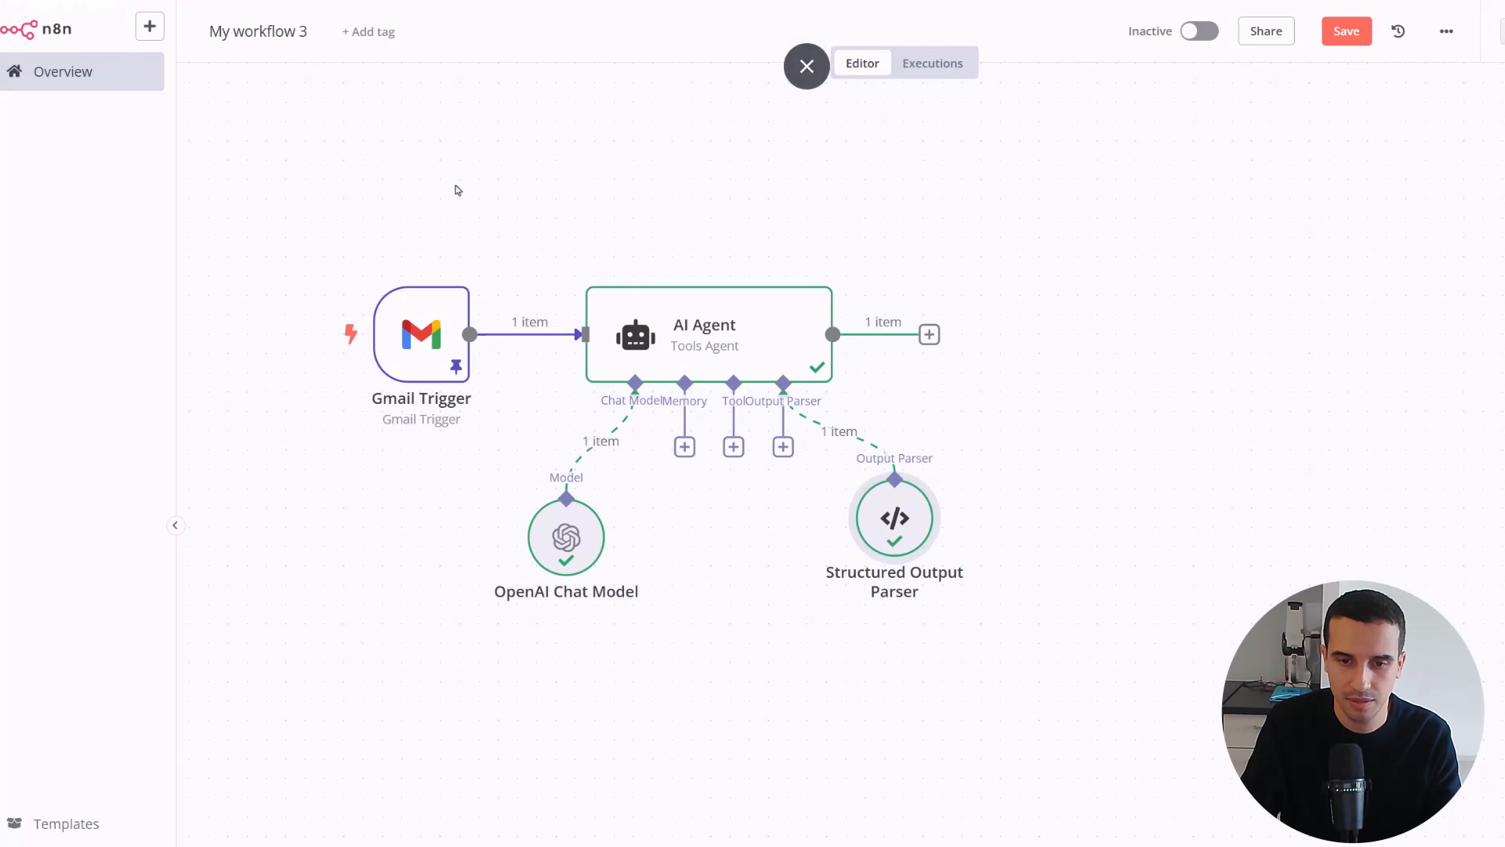
Add a Code node after the AI Agent
left_click(929, 335)
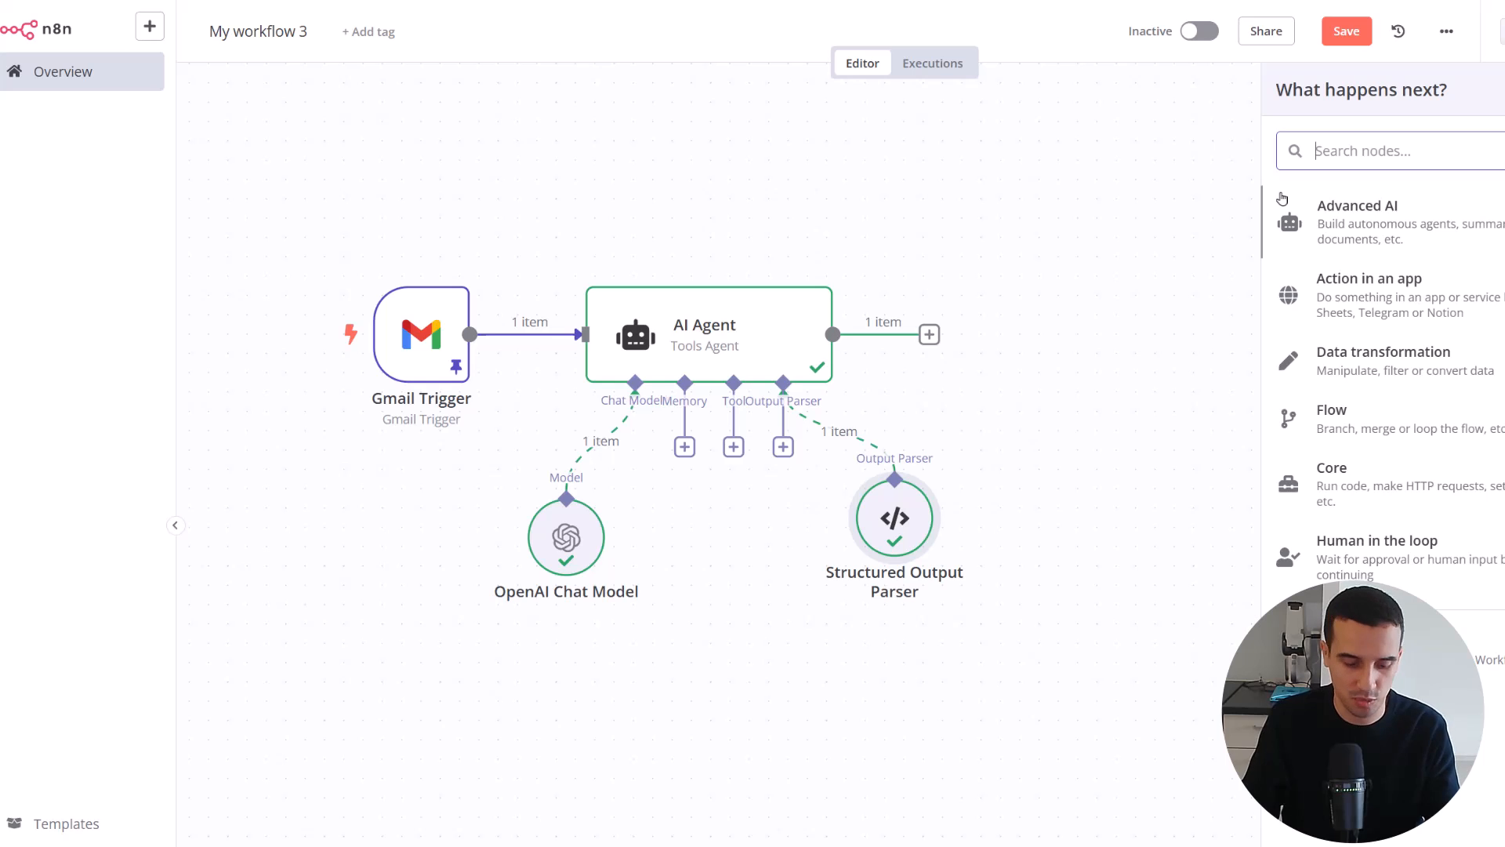
type("code")
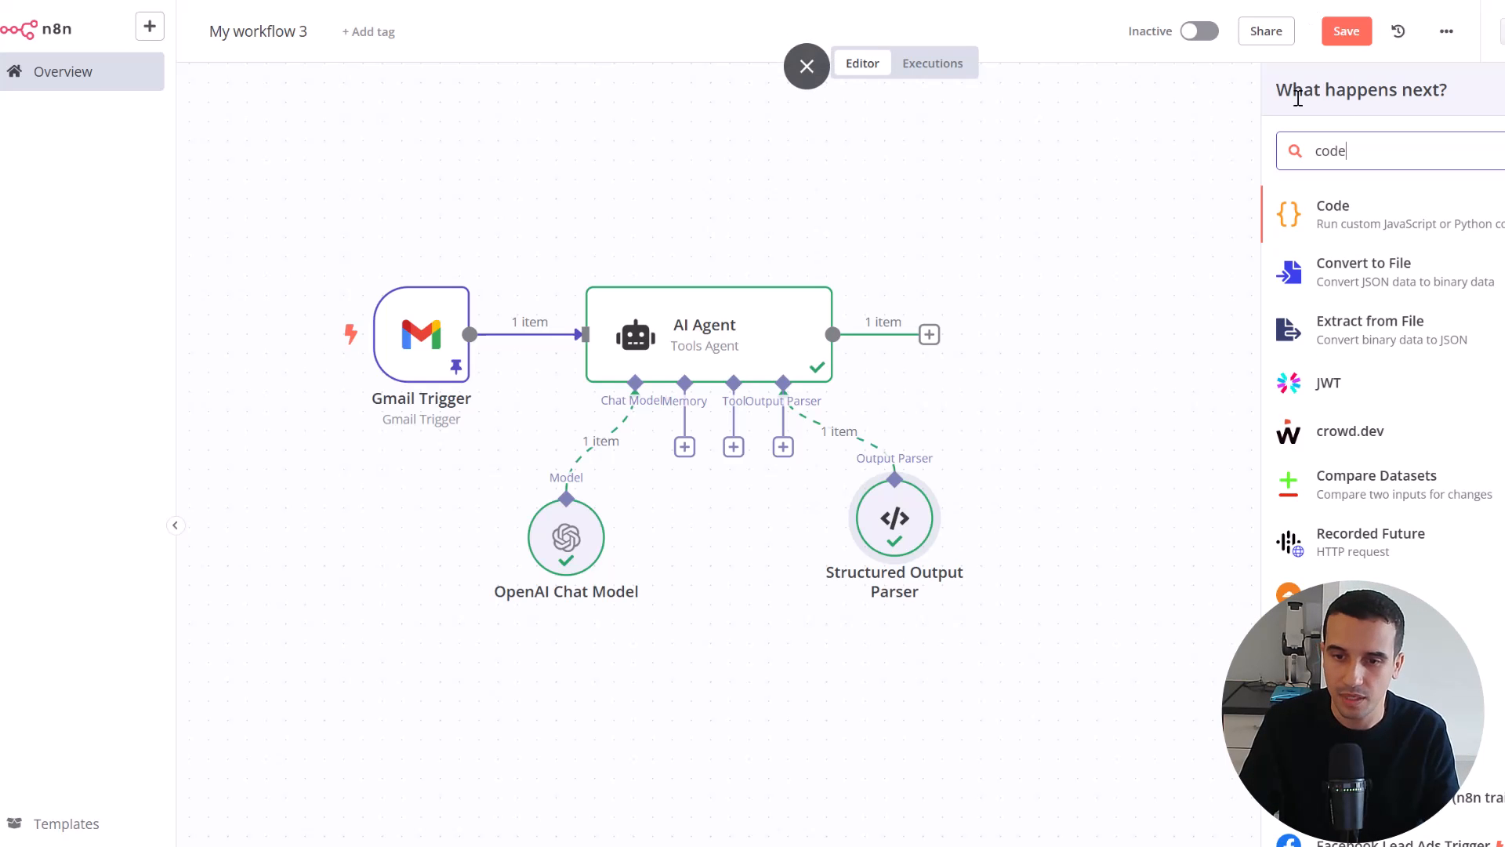
left_click(1378, 218)
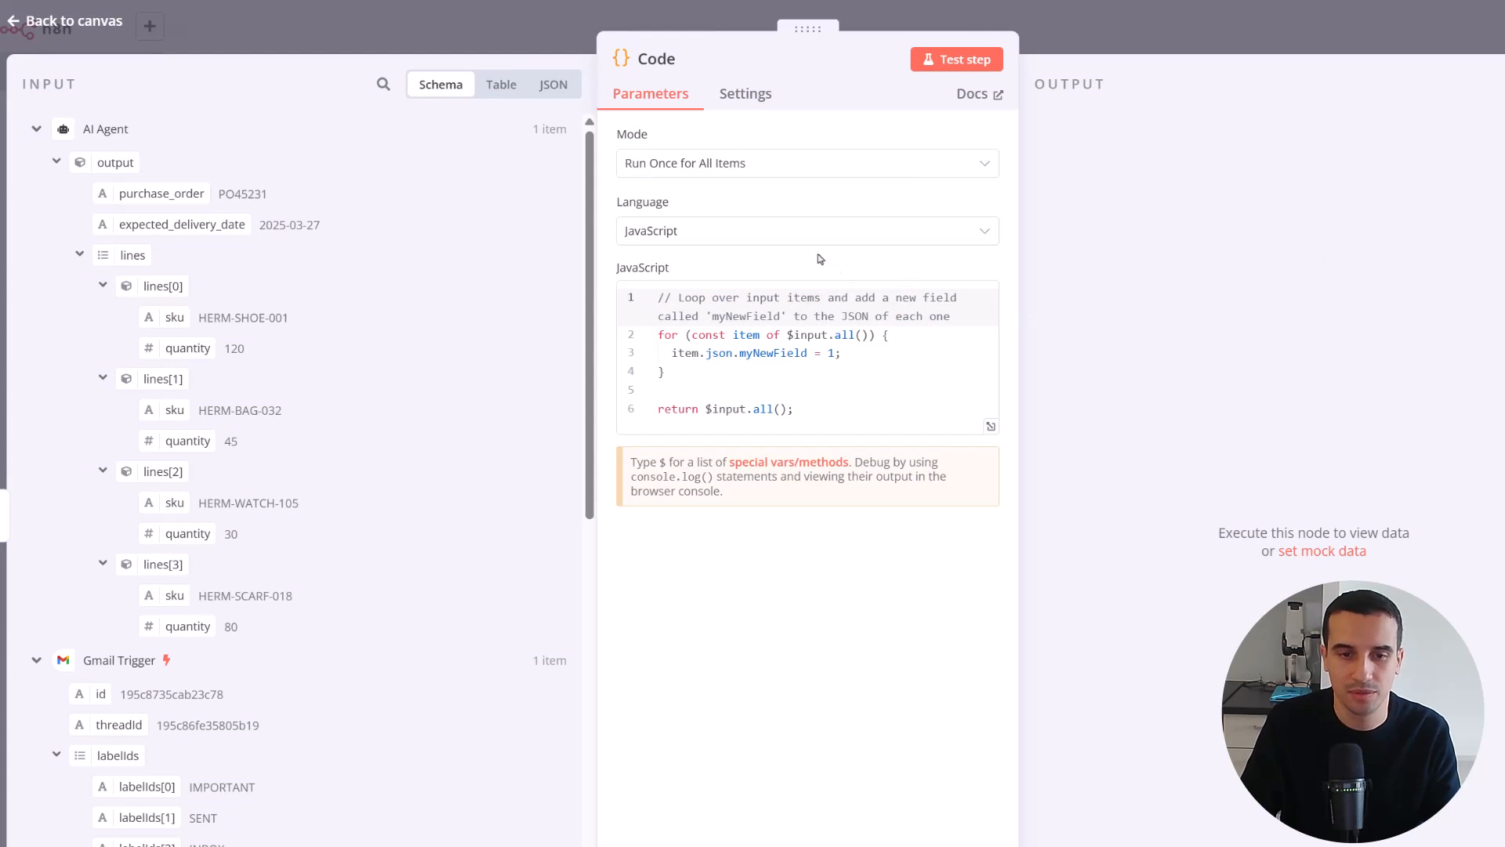
Try Python (Beta) as the Code node's language, return to JavaScript and check the available language options
left_click(797, 235)
left_click(746, 316)
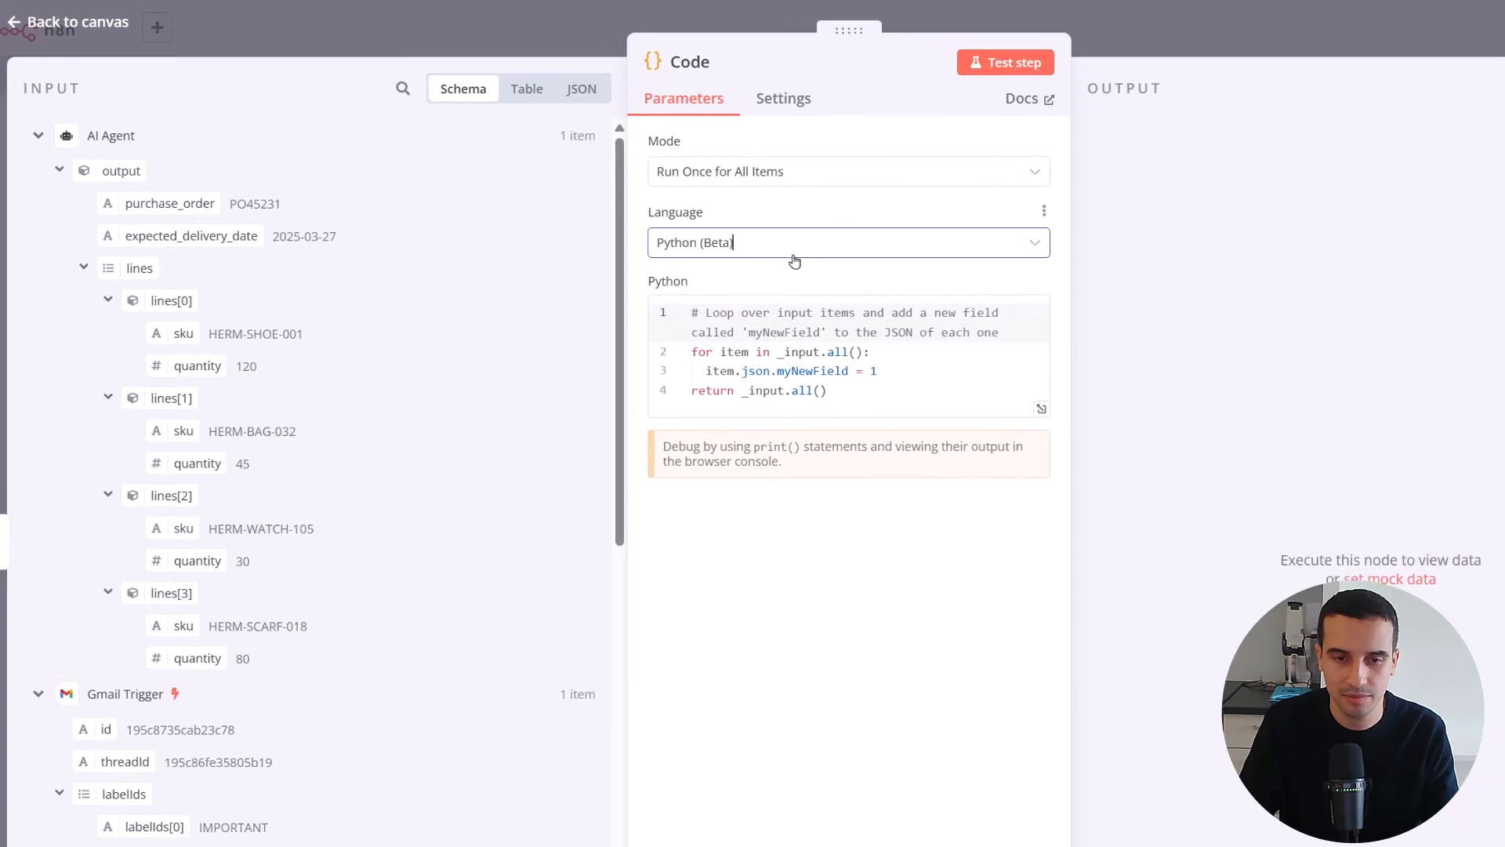
left_click(794, 255)
left_click(731, 291)
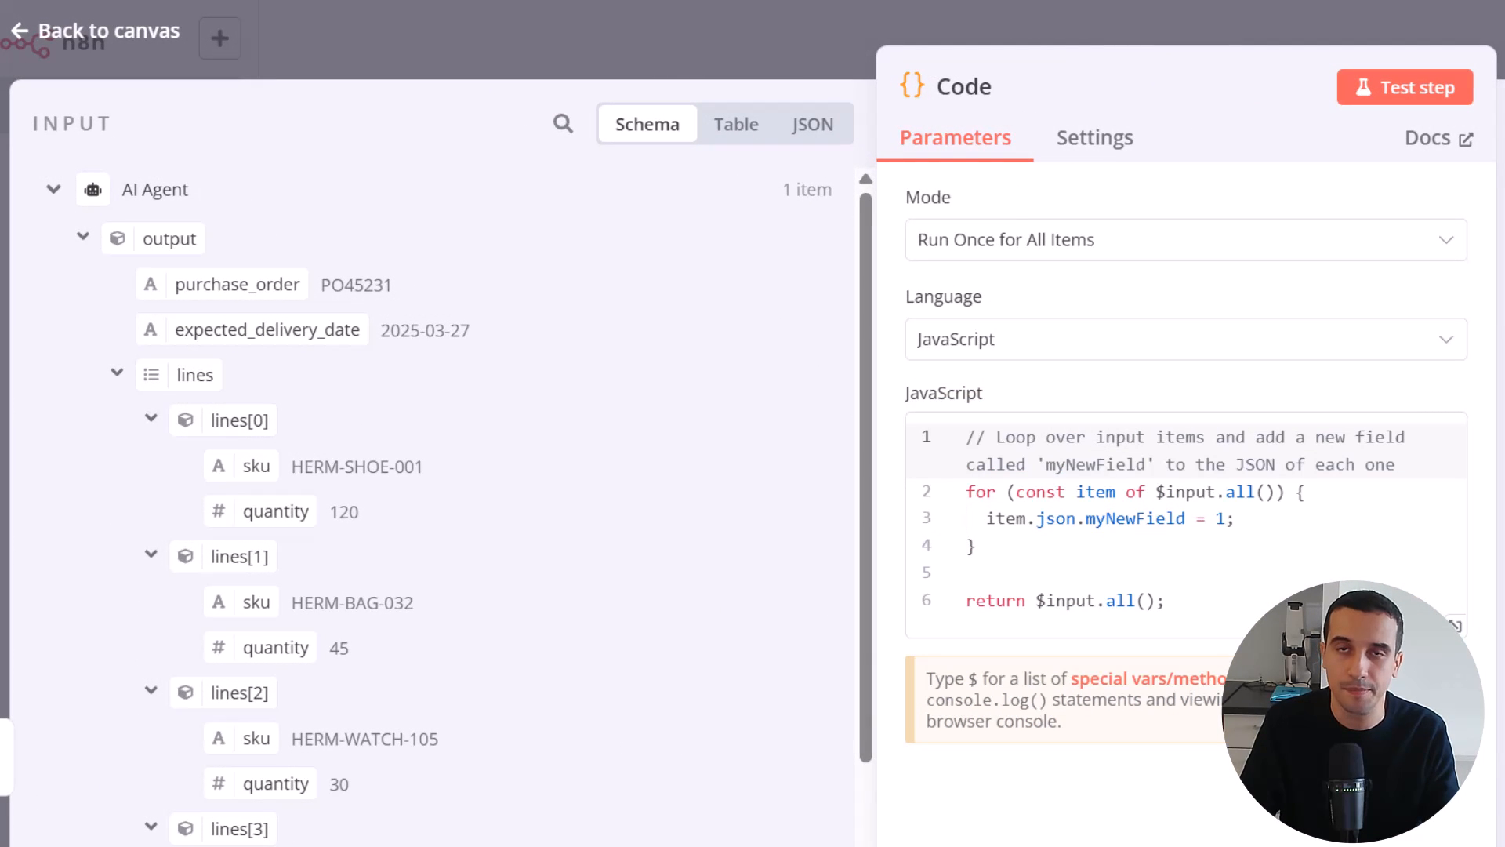
left_click(1101, 491)
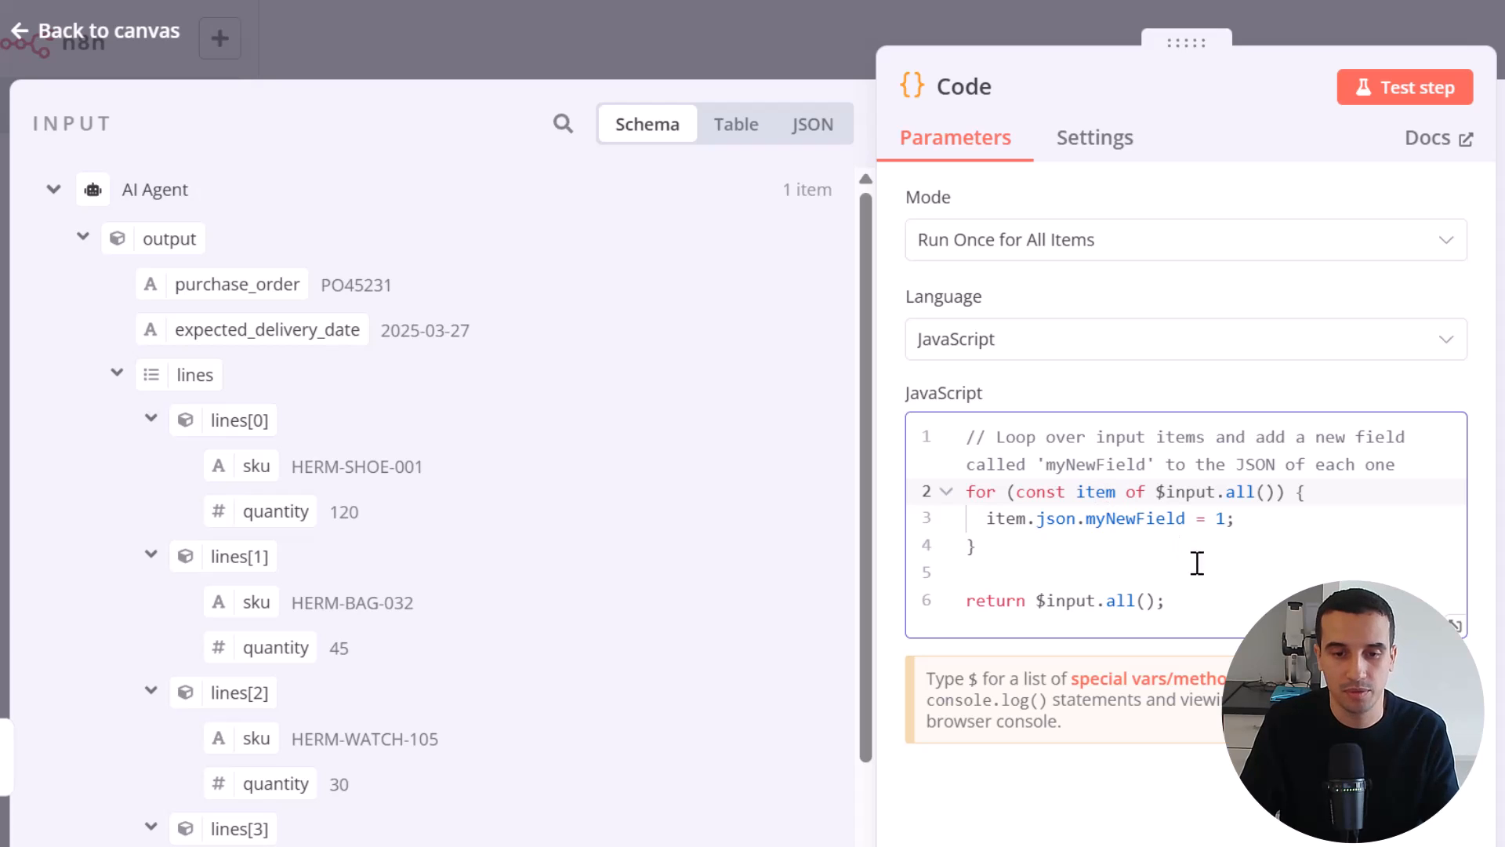
left_click(1169, 350)
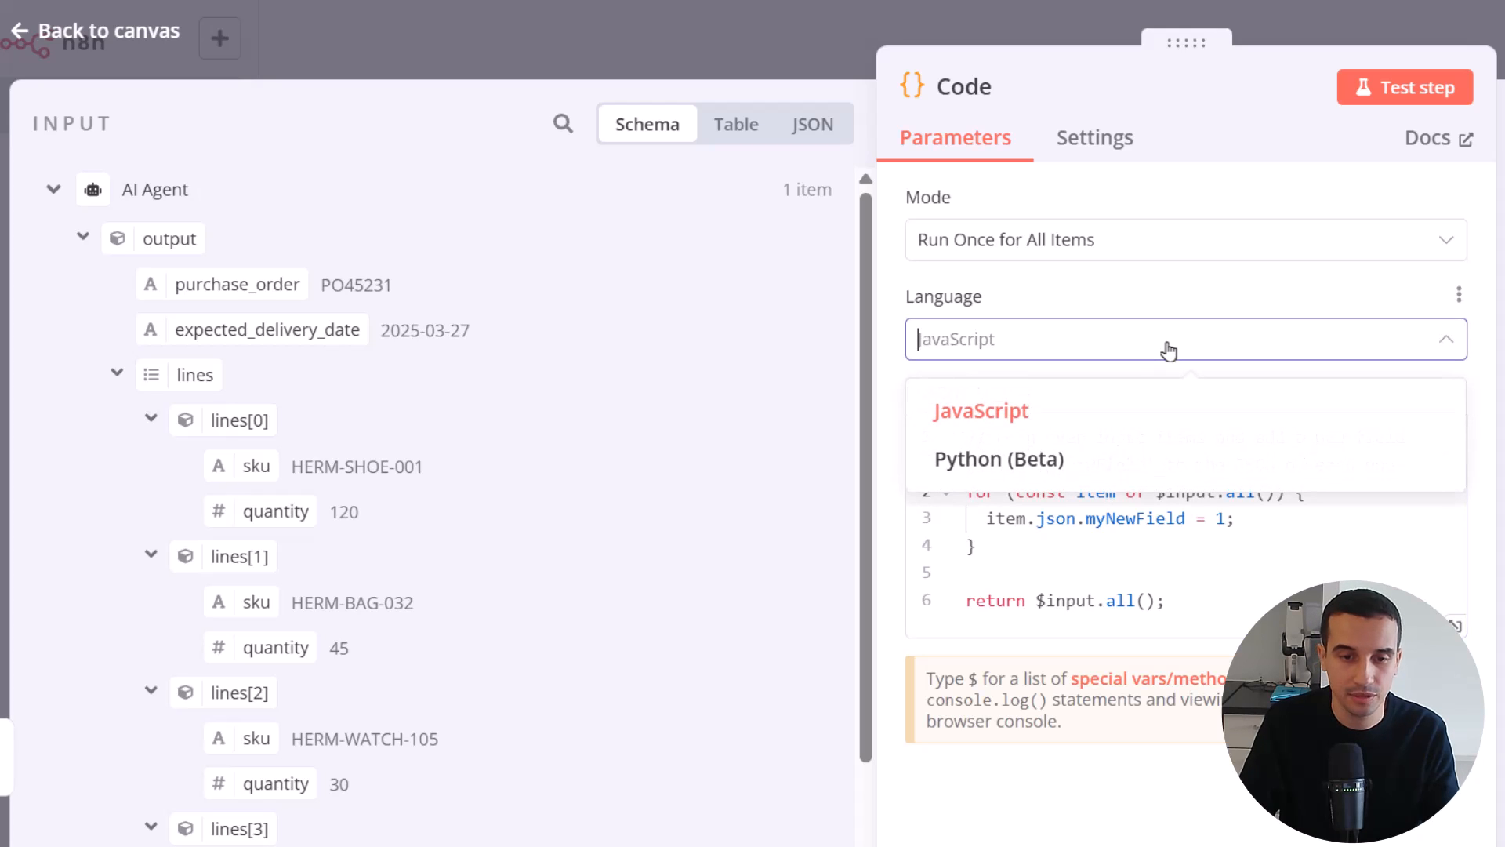
left_click(1042, 345)
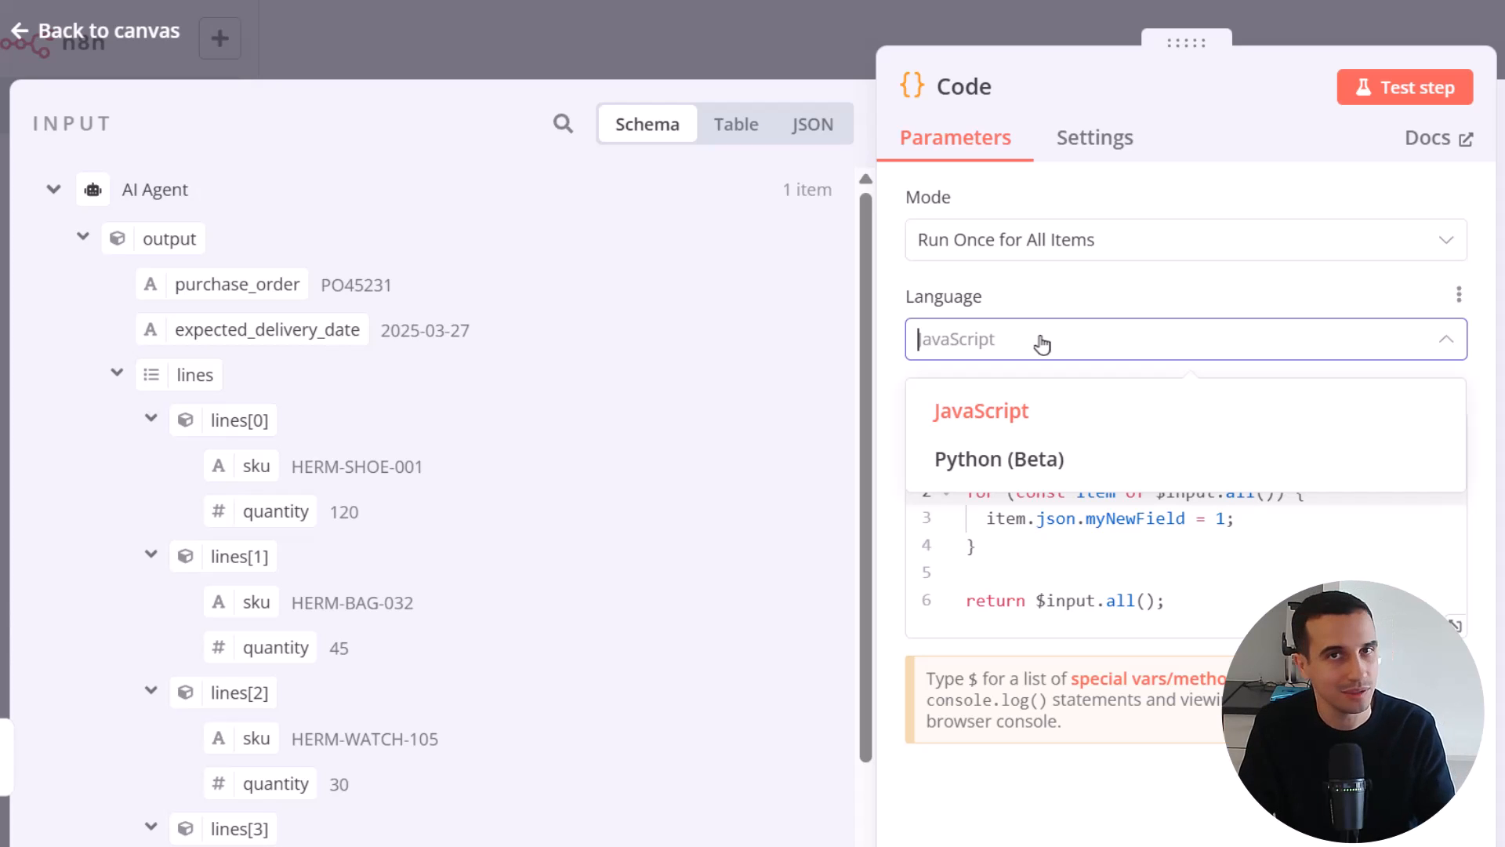
left_click(1106, 407)
left_click(1127, 549)
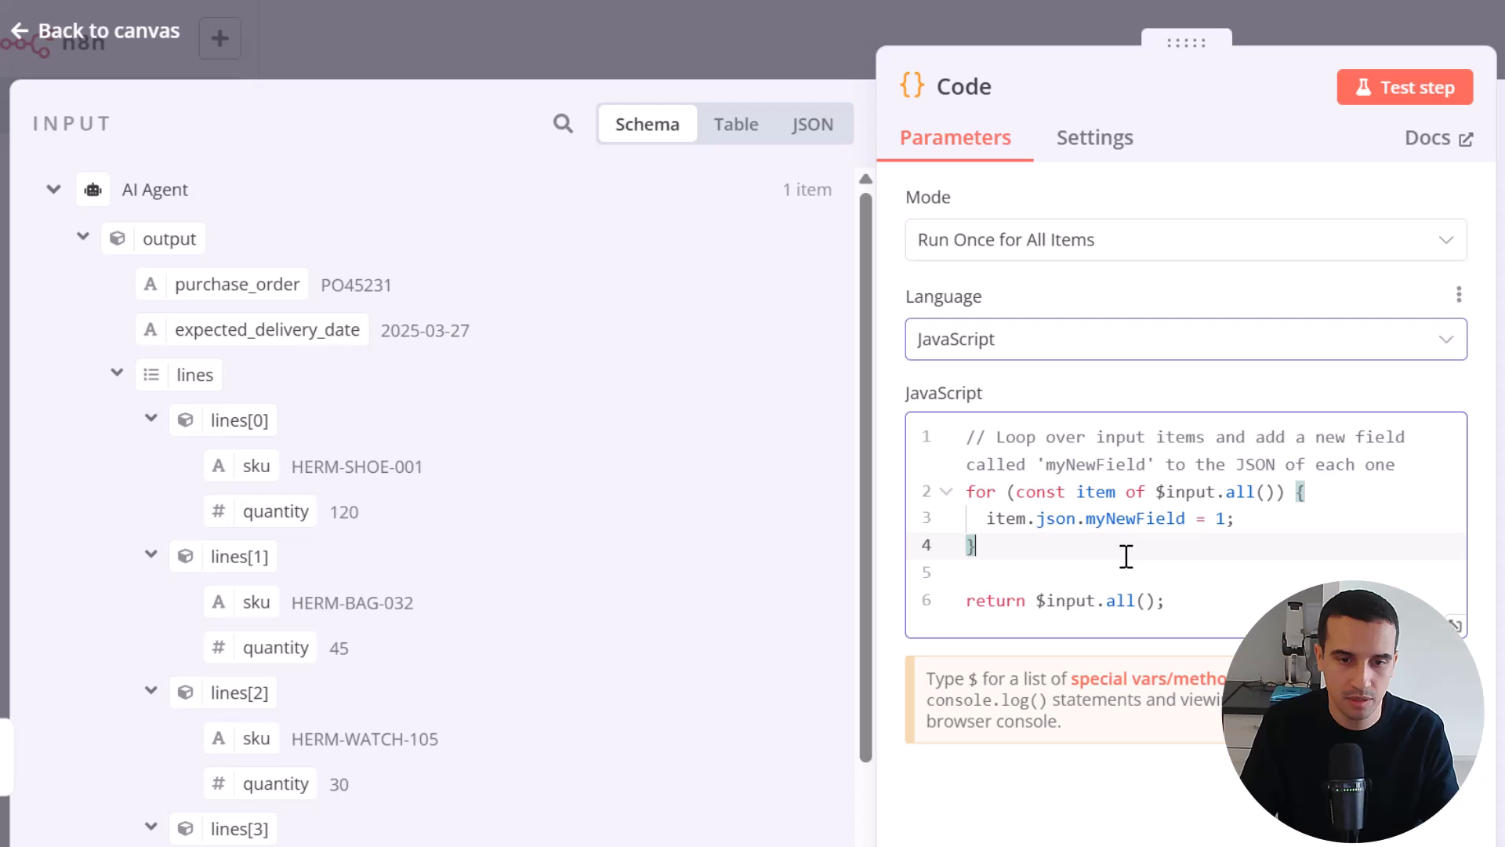
Clear the default JavaScript from the Code node's editor
left_click(1228, 627)
left_click_drag(1229, 627, 776, 408)
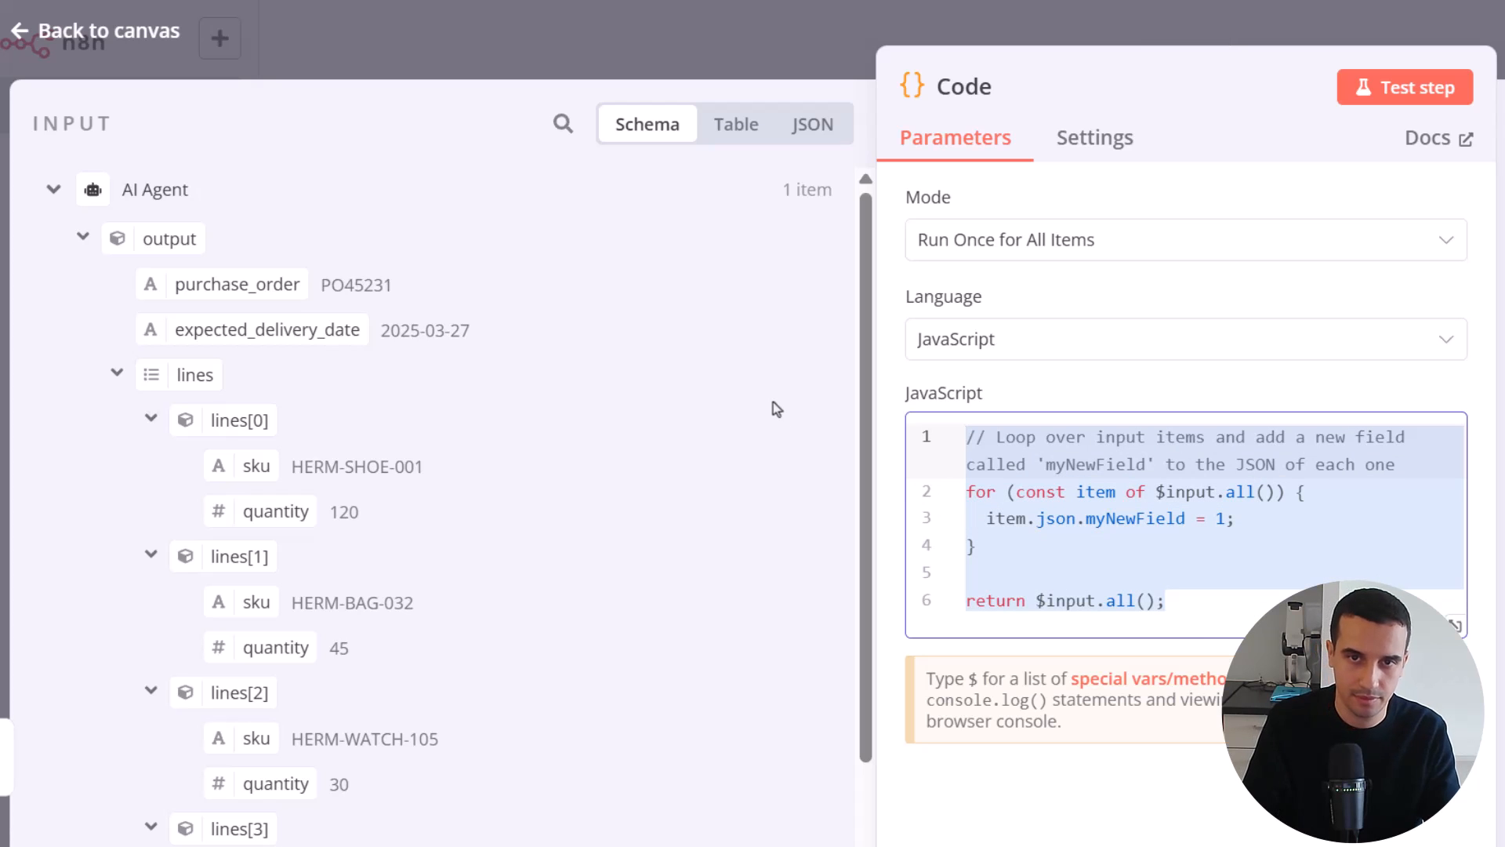
key("BackSpace")
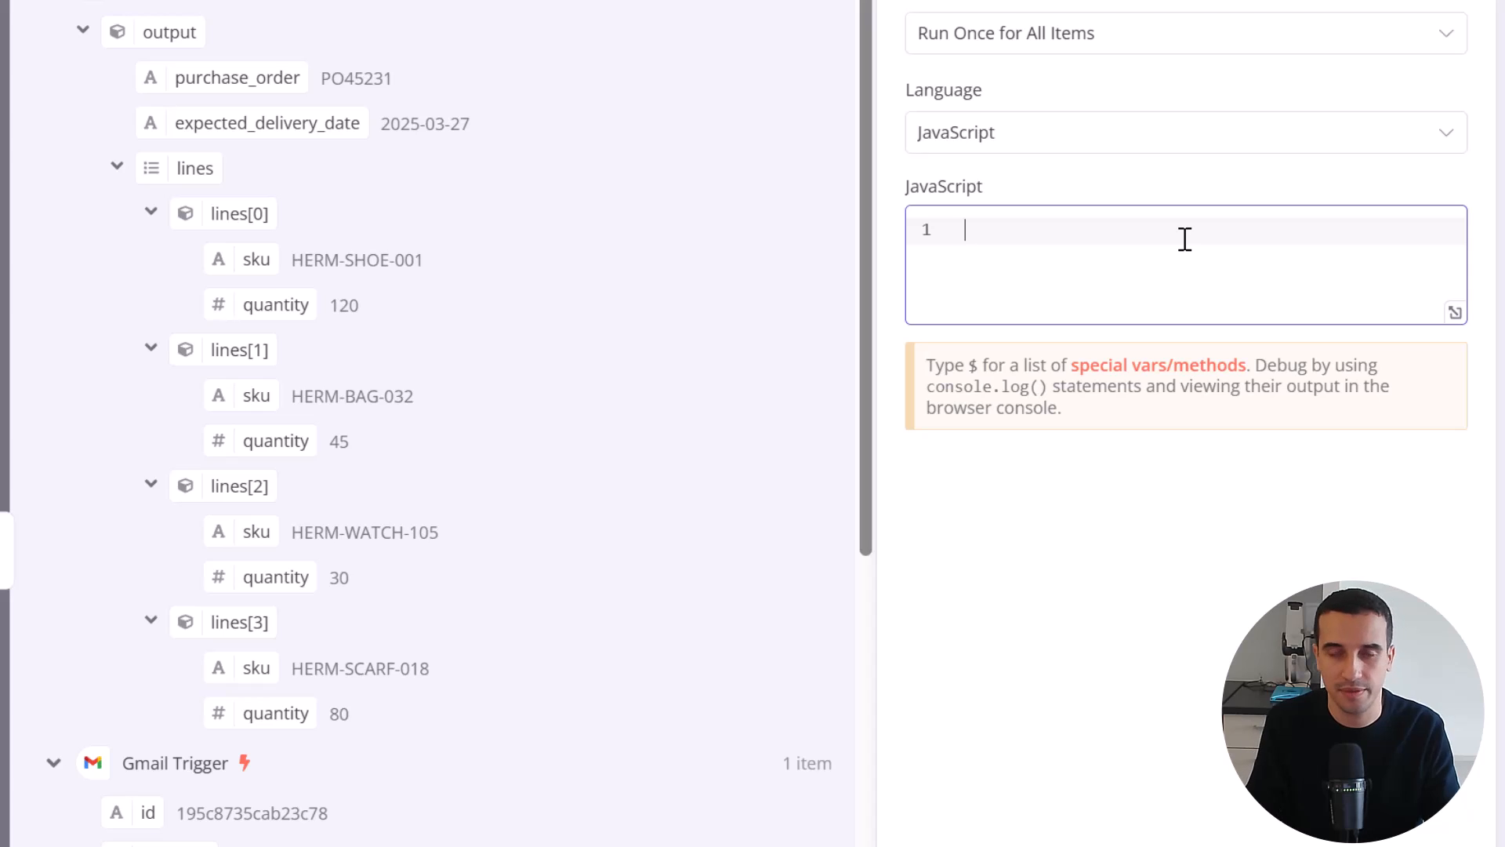
Start a const declaration in the Code node that destructures purchase_order, expected_delivery_date and lines
type("const ")
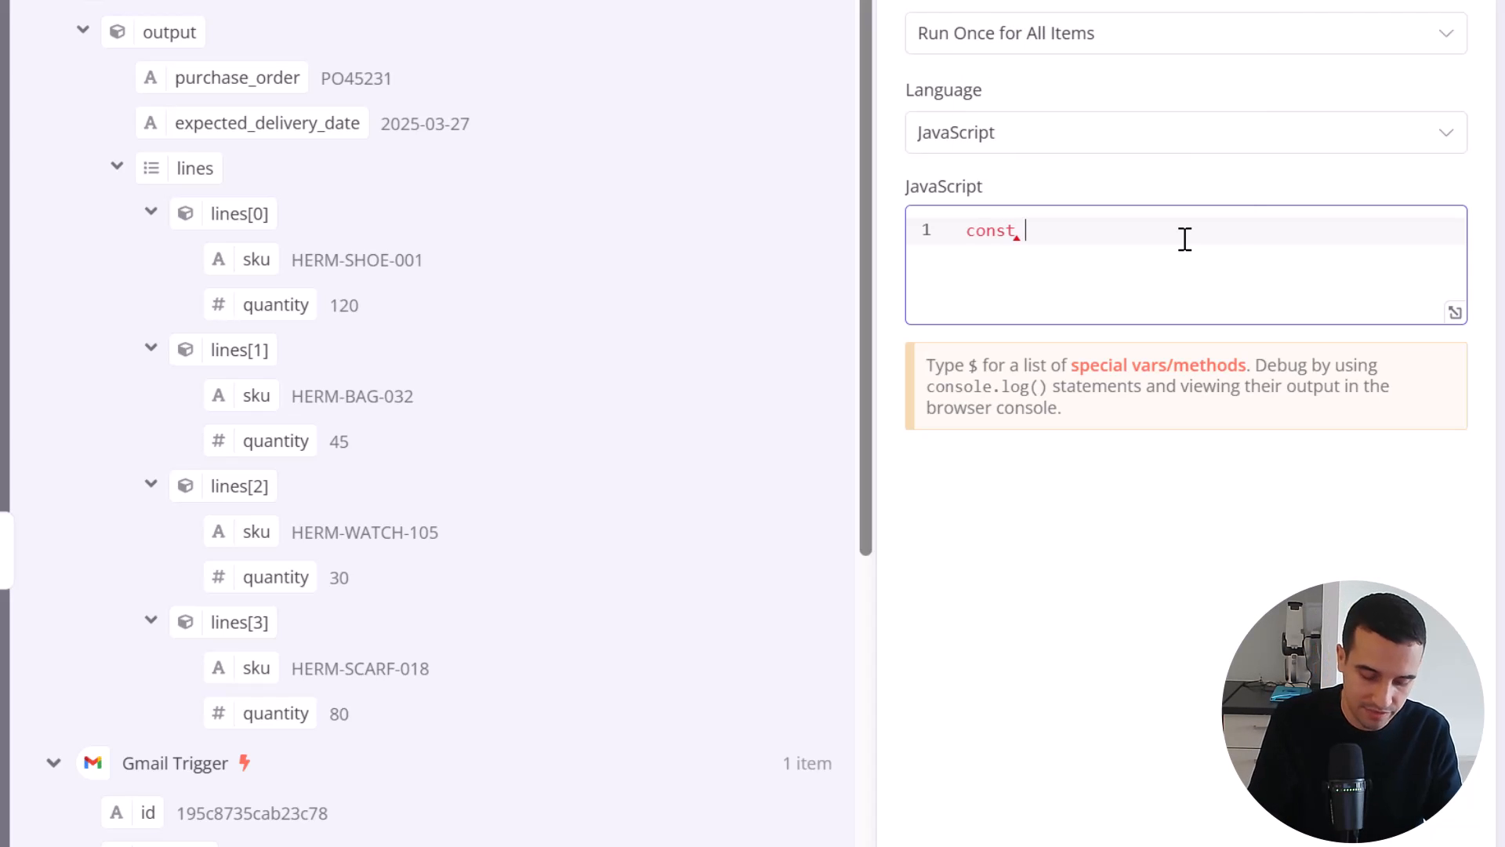
type("{")
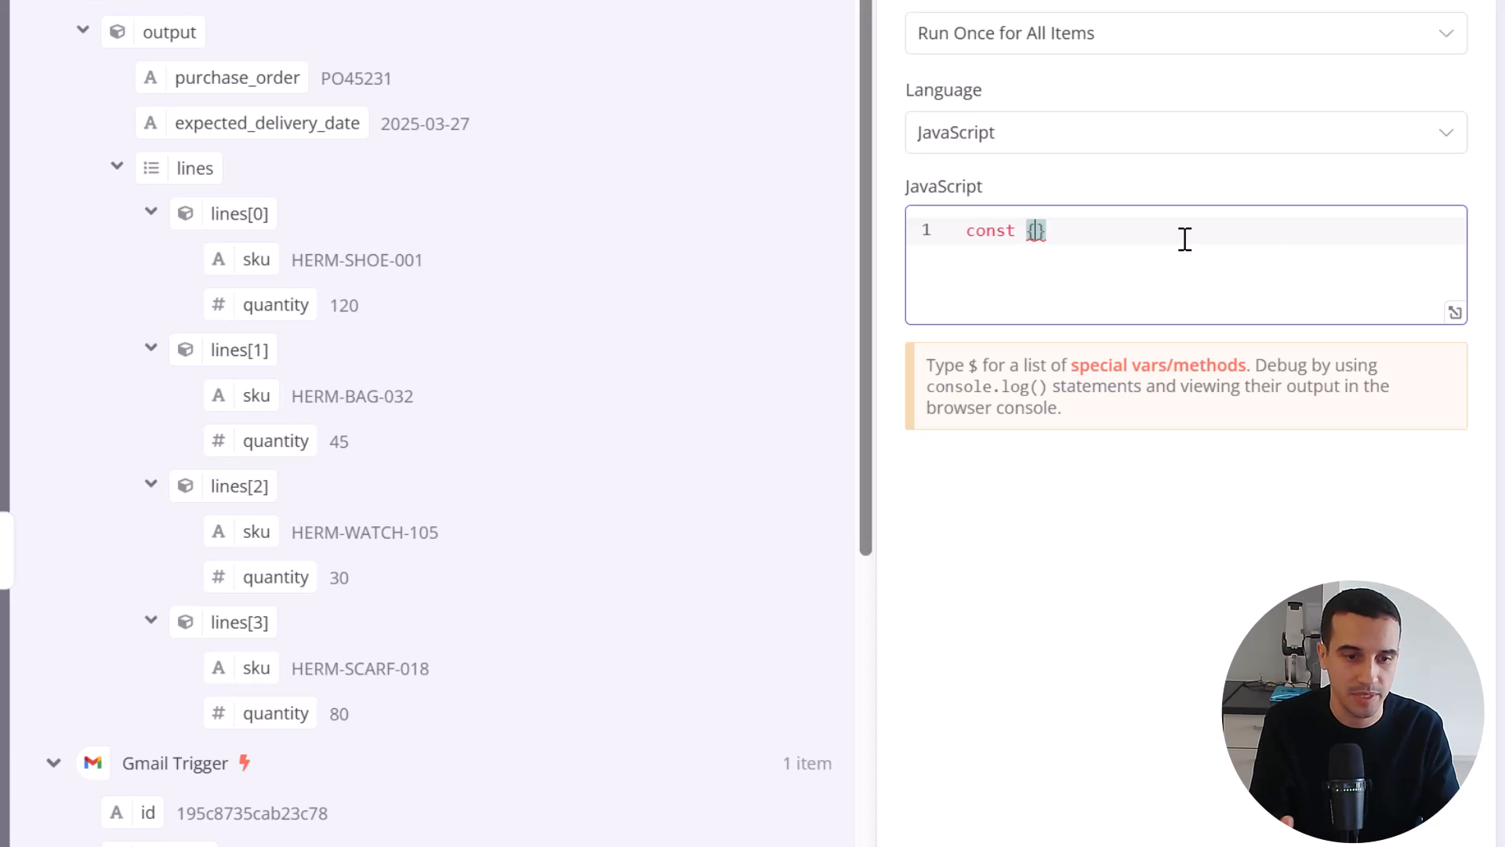
type("purchase")
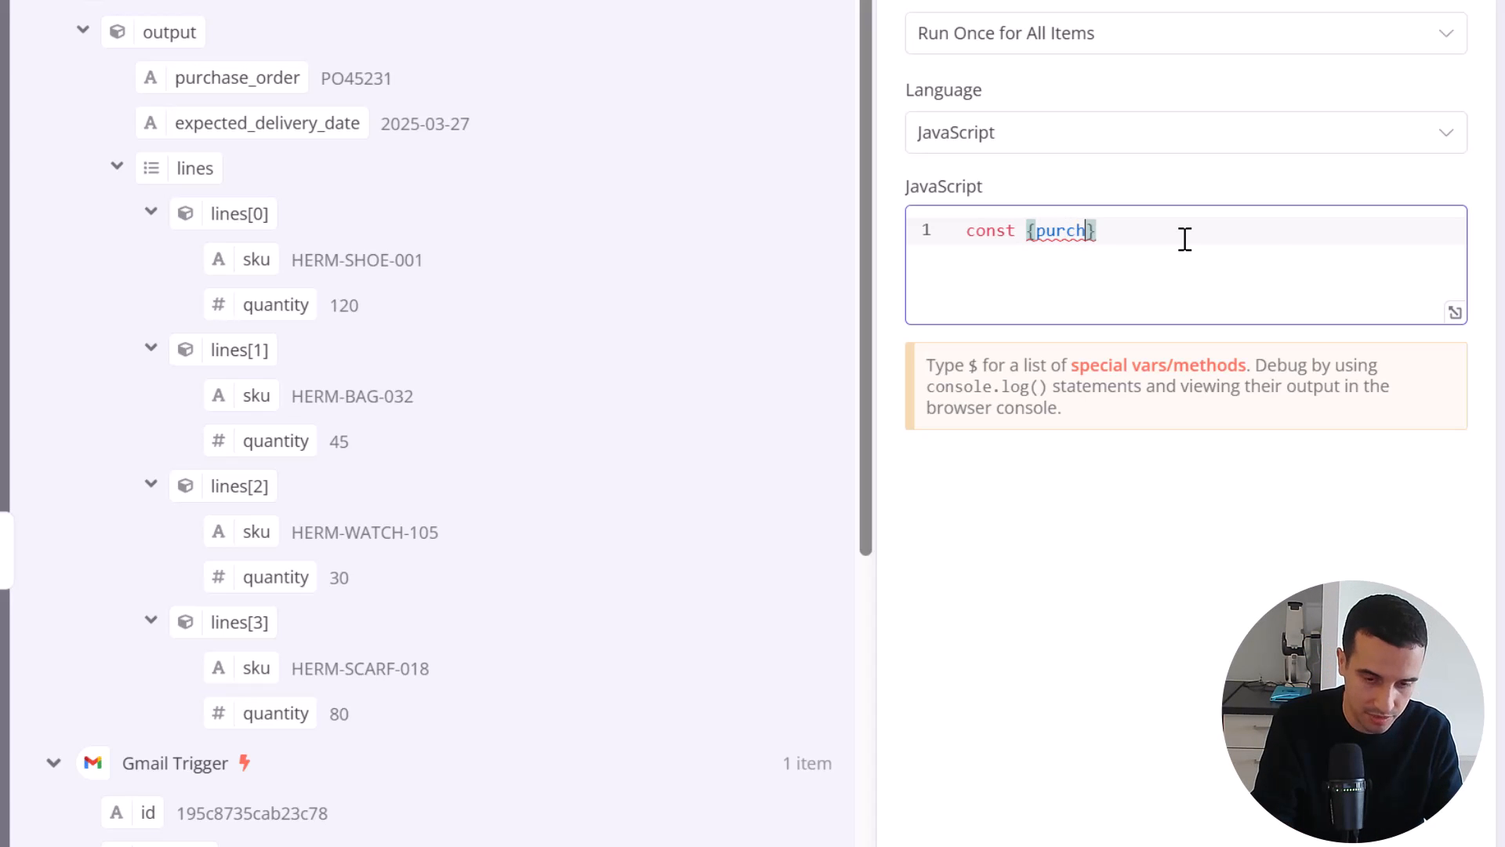
type("_")
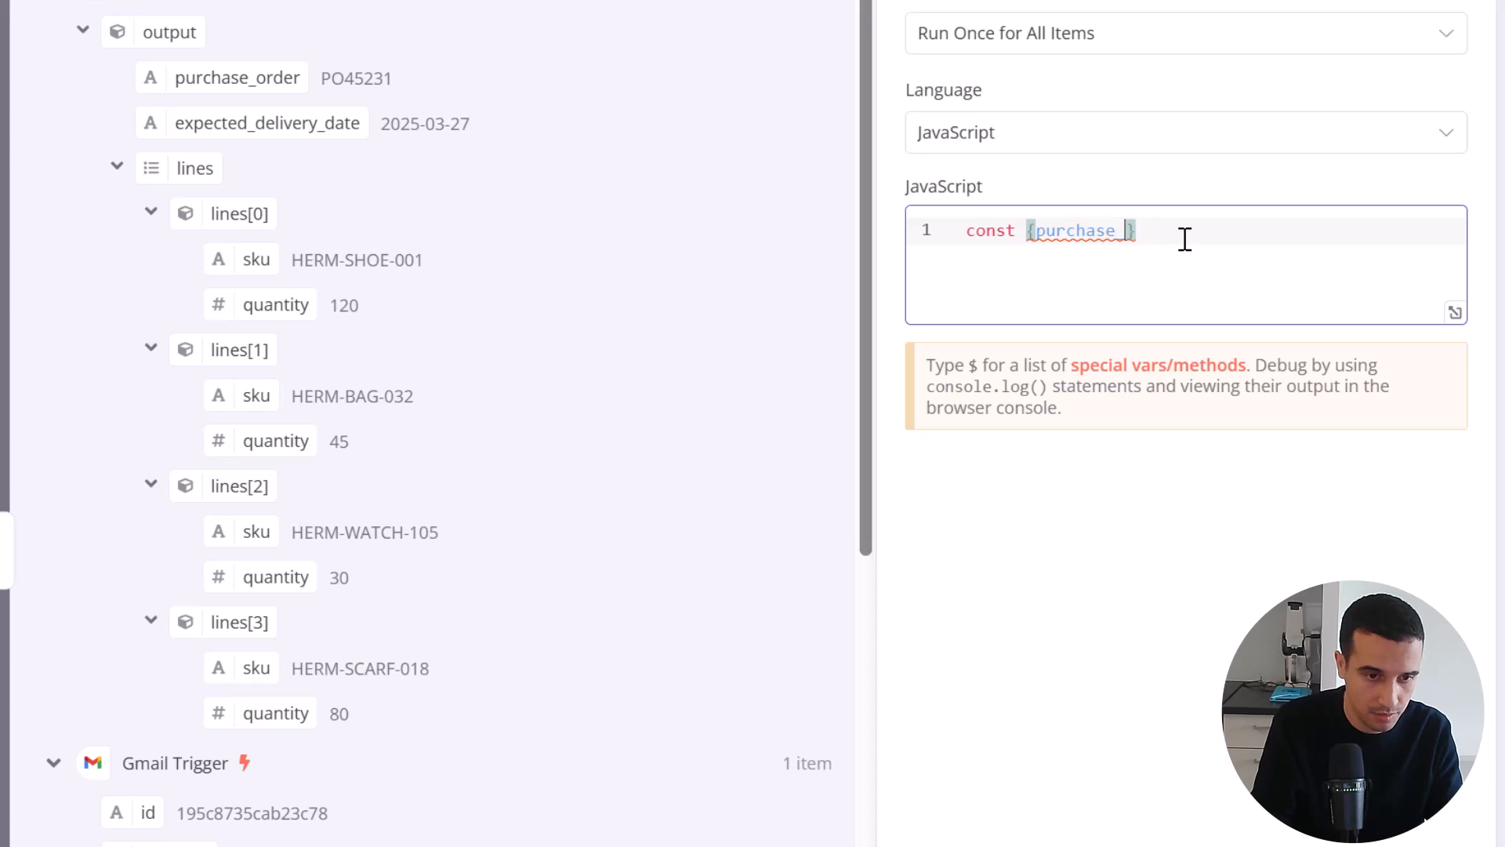
type("order")
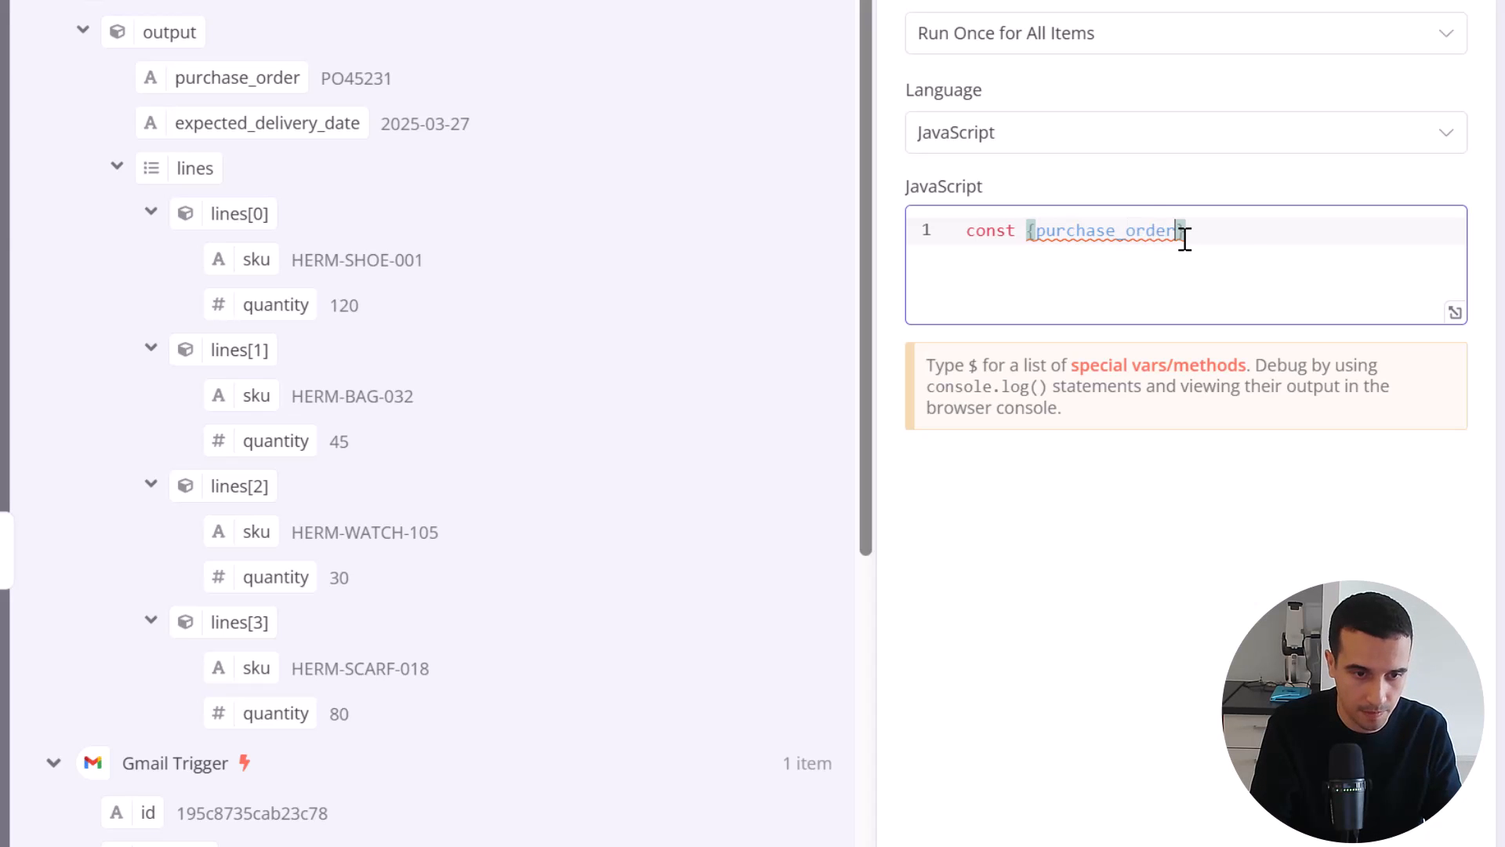
type(", expecte")
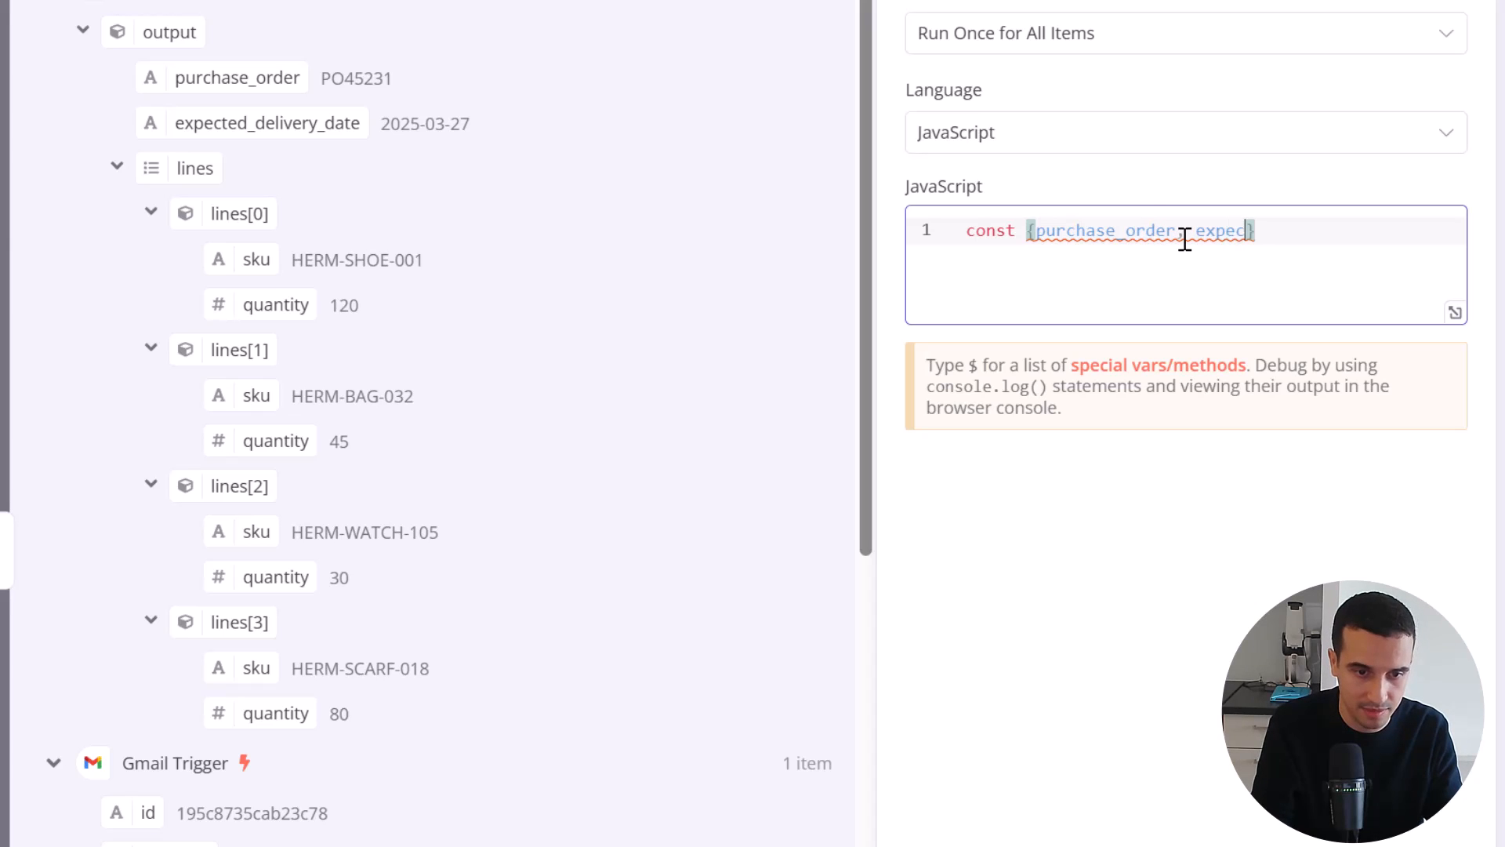
type("d_delivery")
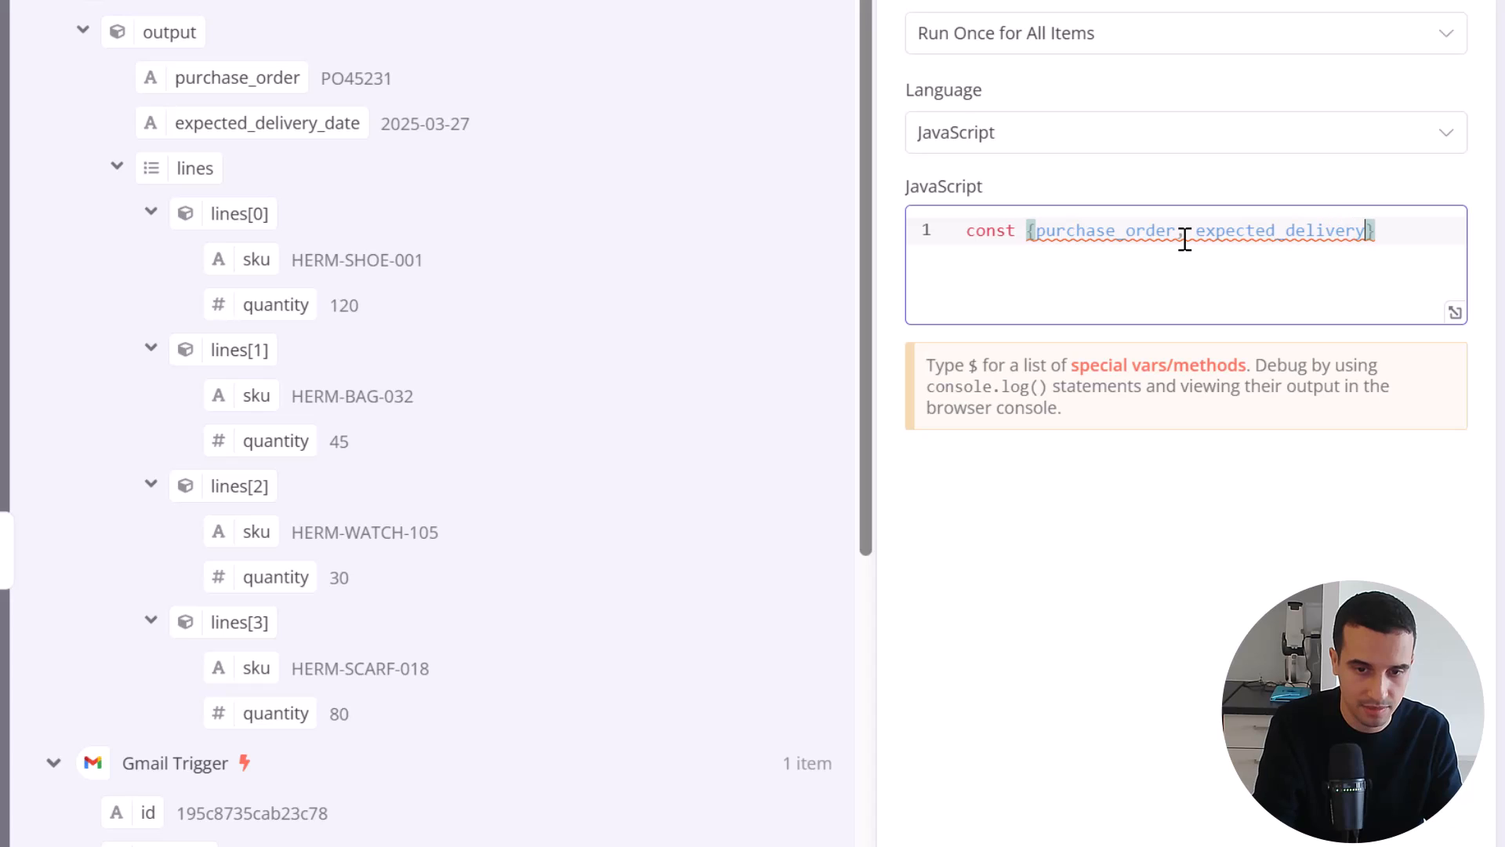
type("_Date,")
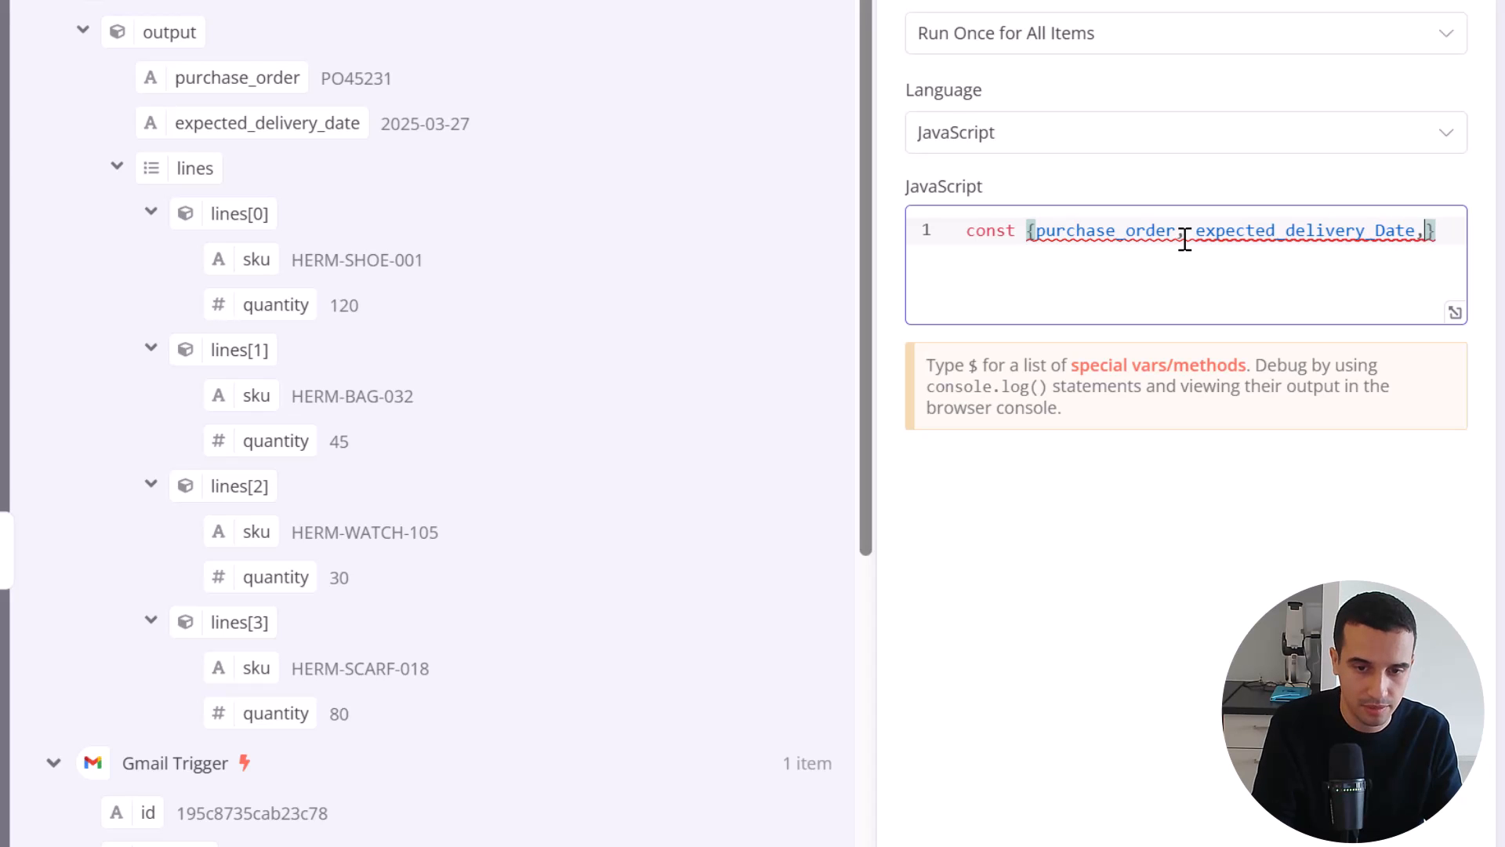
key("BackSpace")
key("BackSpace")
key("BackSpace")
key("BackSpace")
type("date")
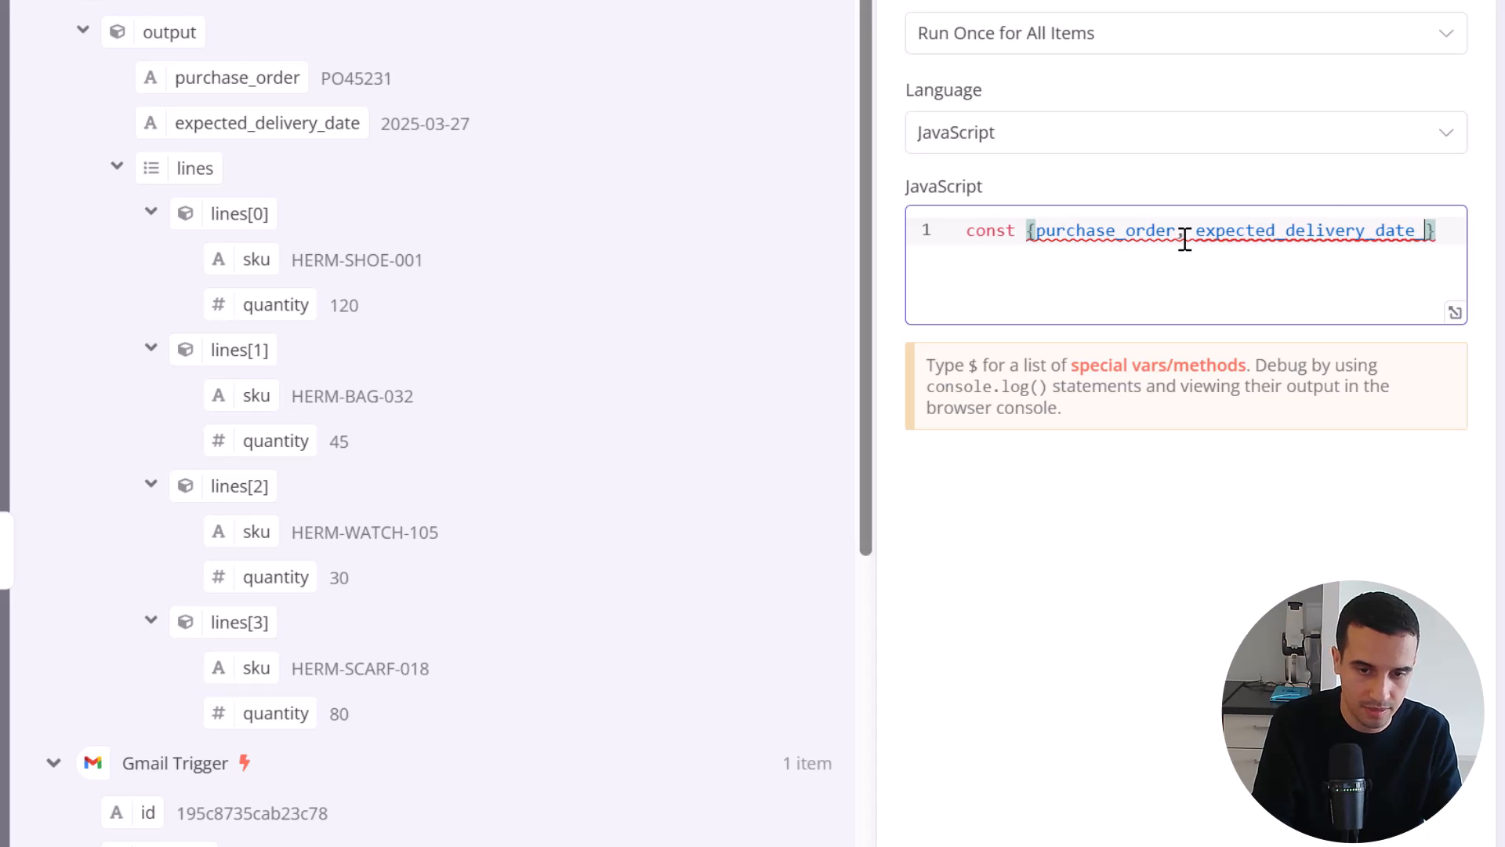
type(", lines")
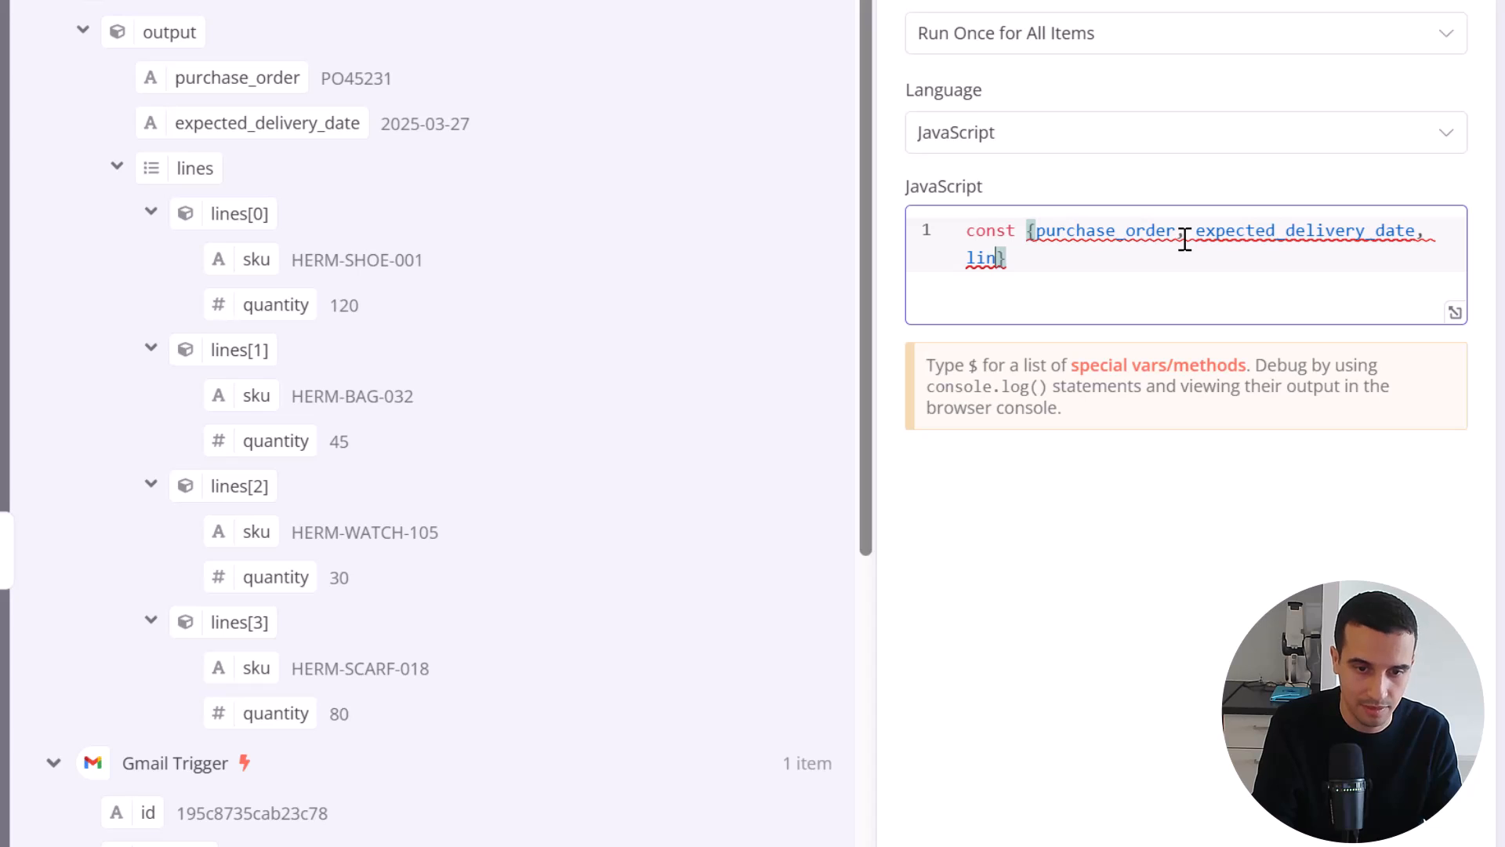
type("} ")
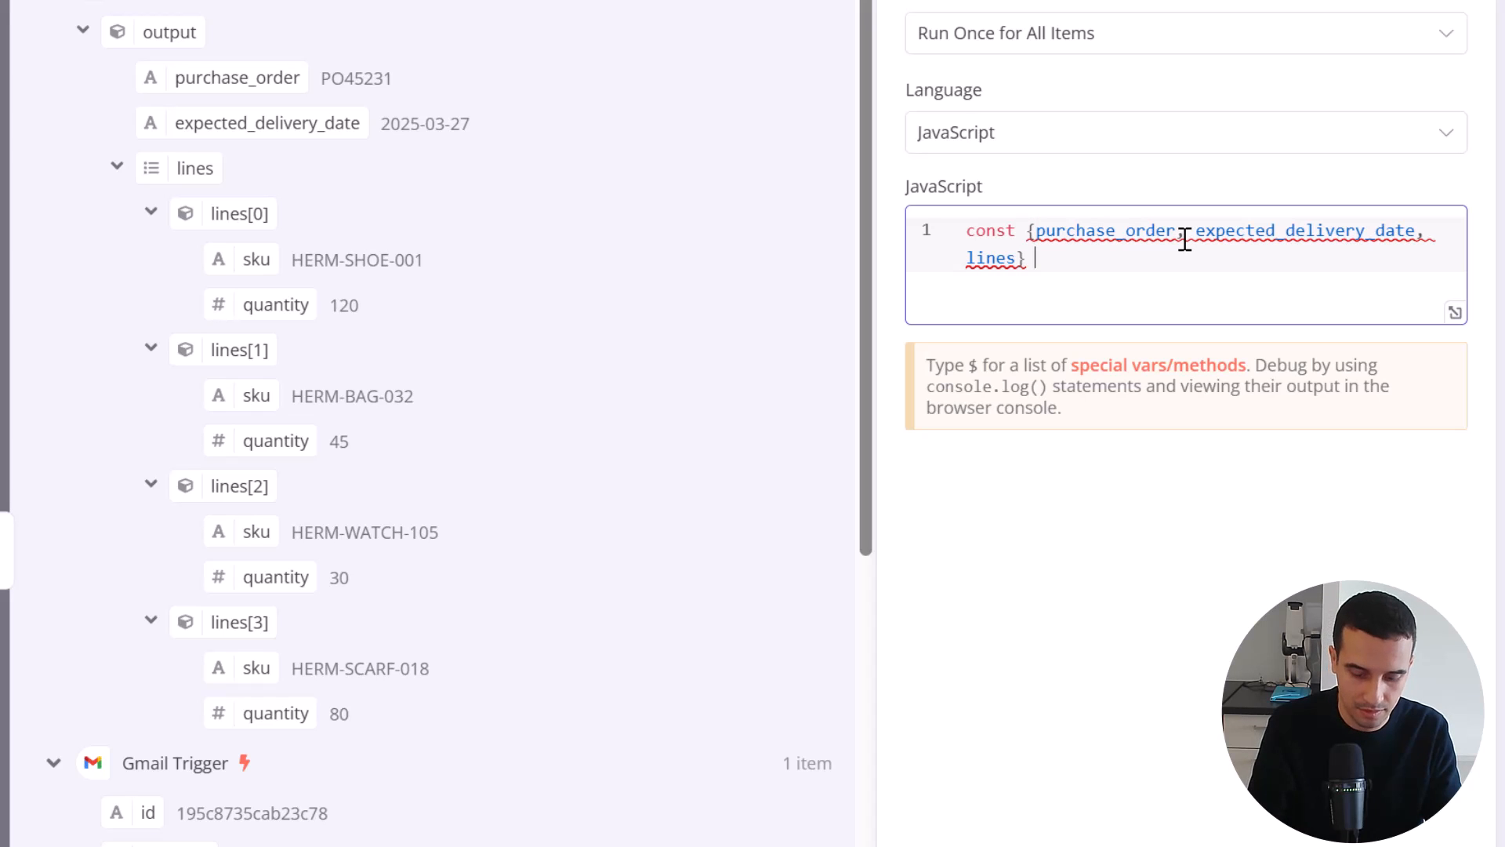
type("=")
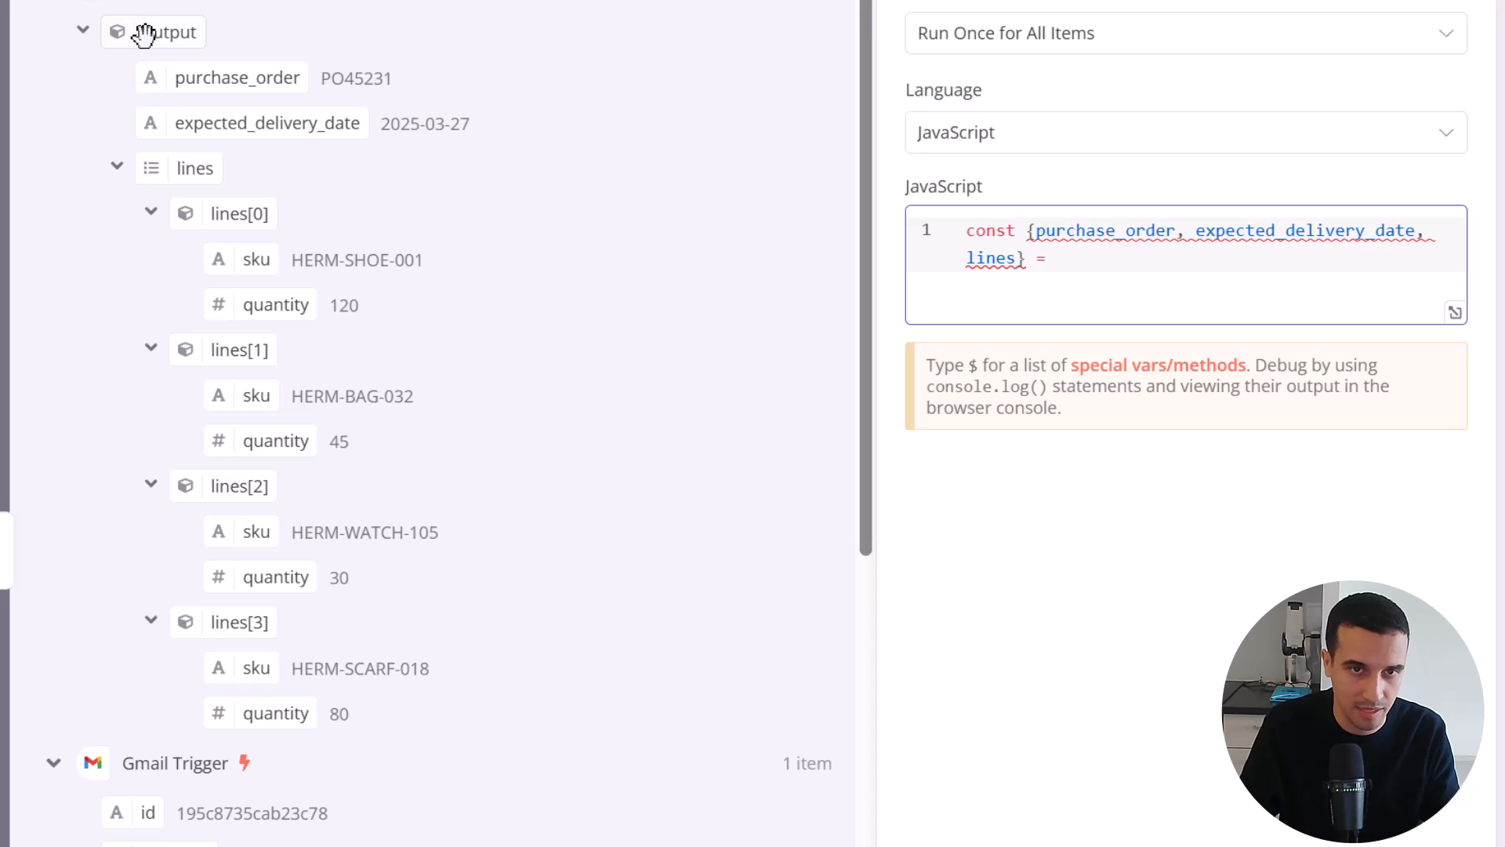
Assign the AI Agent's output object to the destructured constants as $input.first().json.output, ending the statement with a semicolon
left_click_drag(138, 30, 1129, 270)
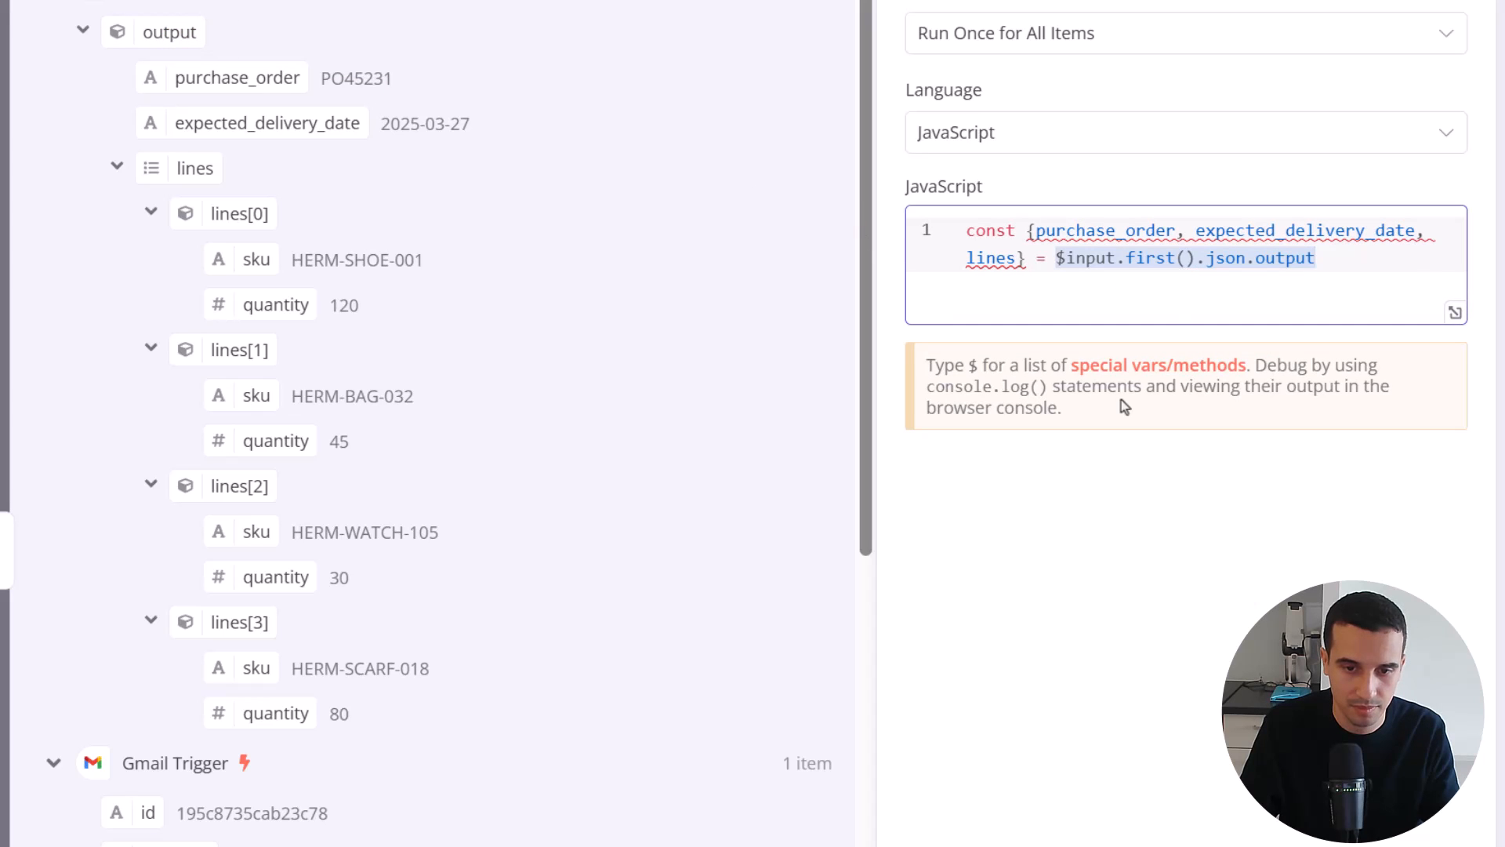
type(";")
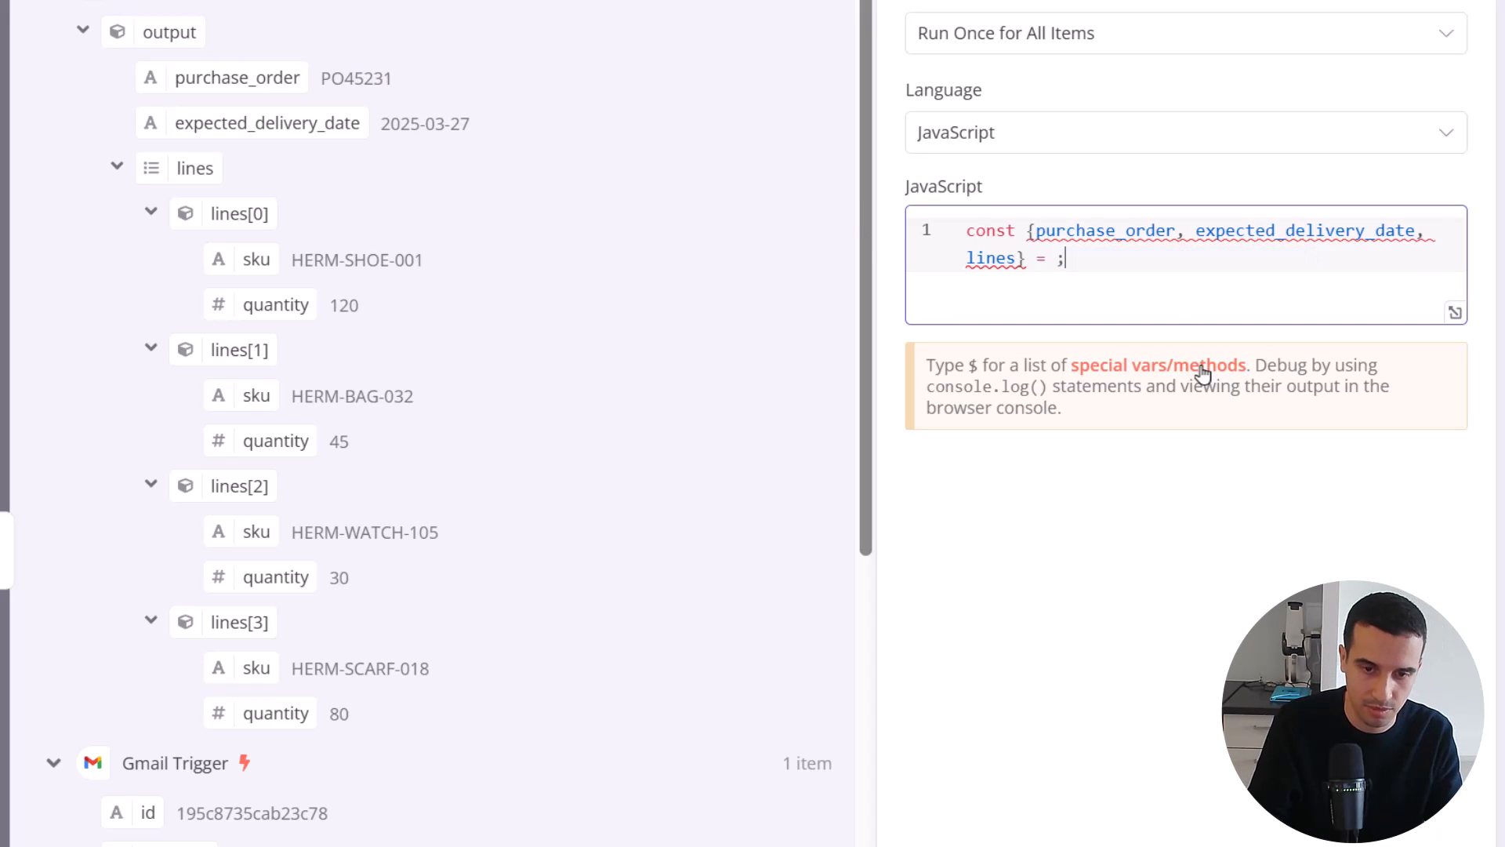
key("Return")
key("Return")
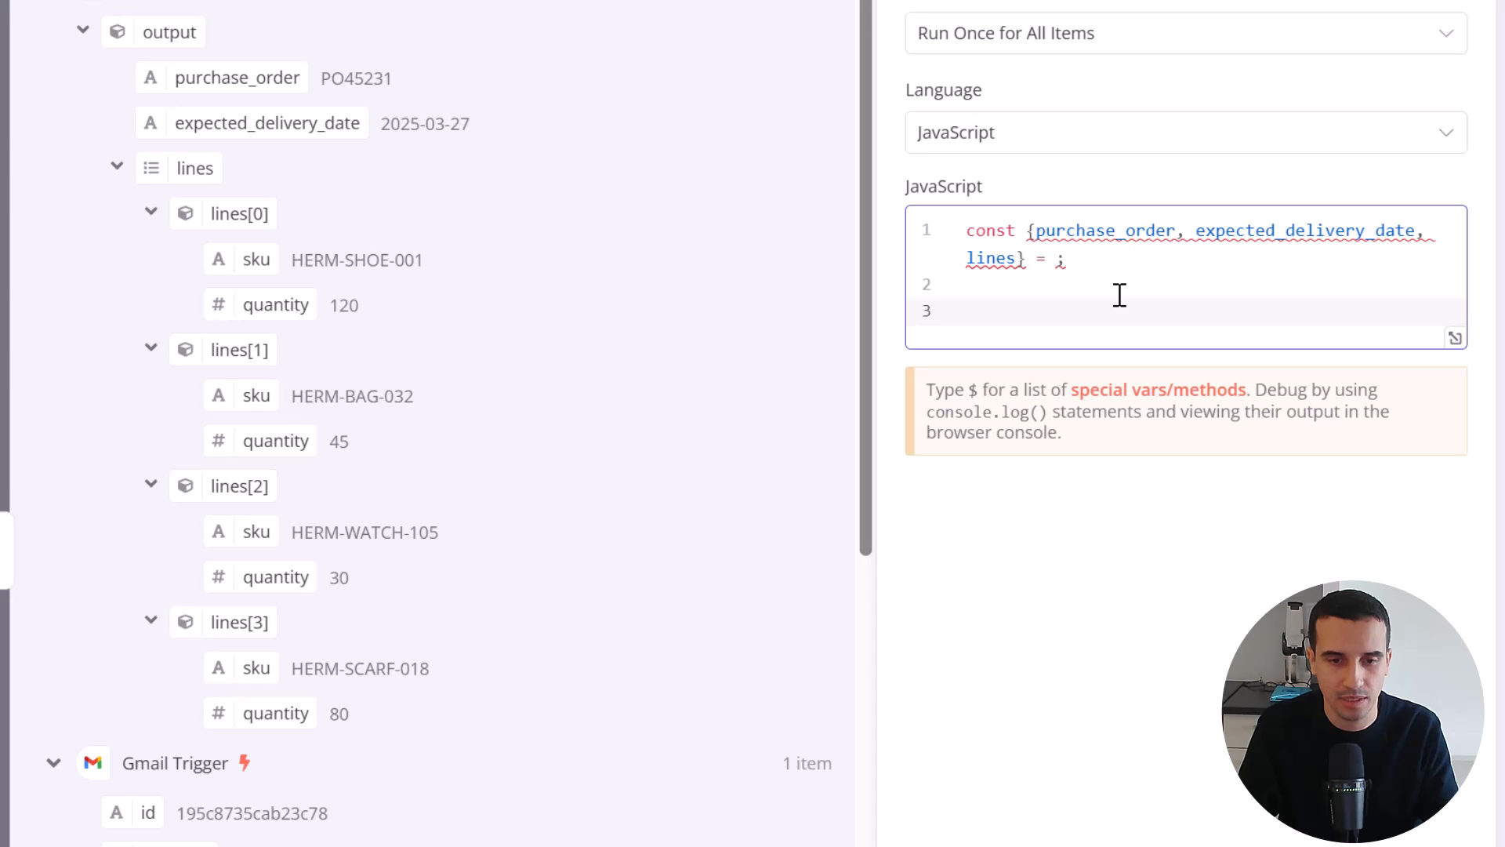
left_click(1054, 259)
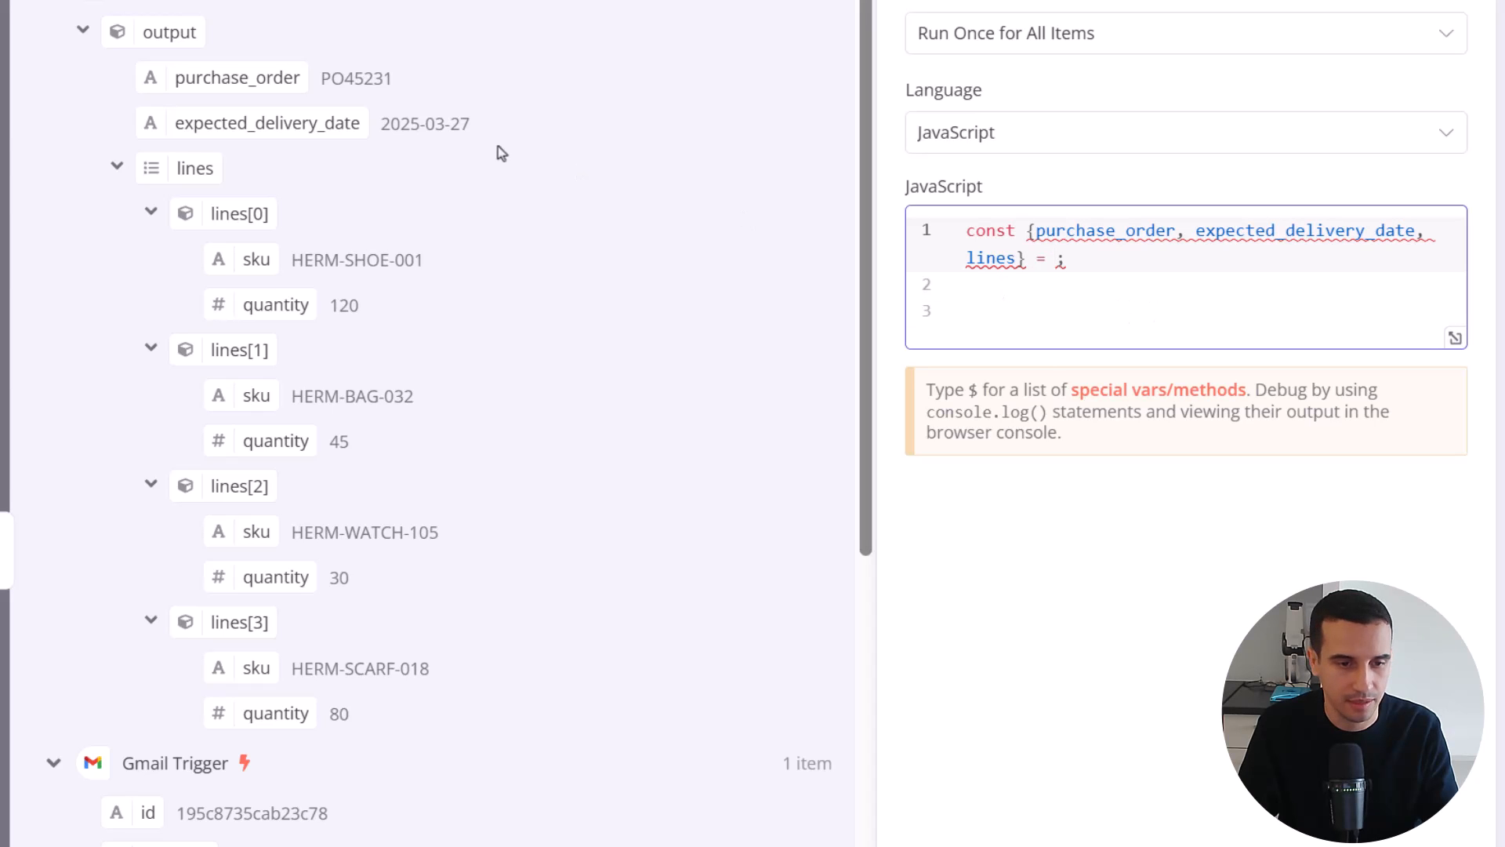
left_click_drag(208, 43, 1056, 258)
left_click(1188, 292)
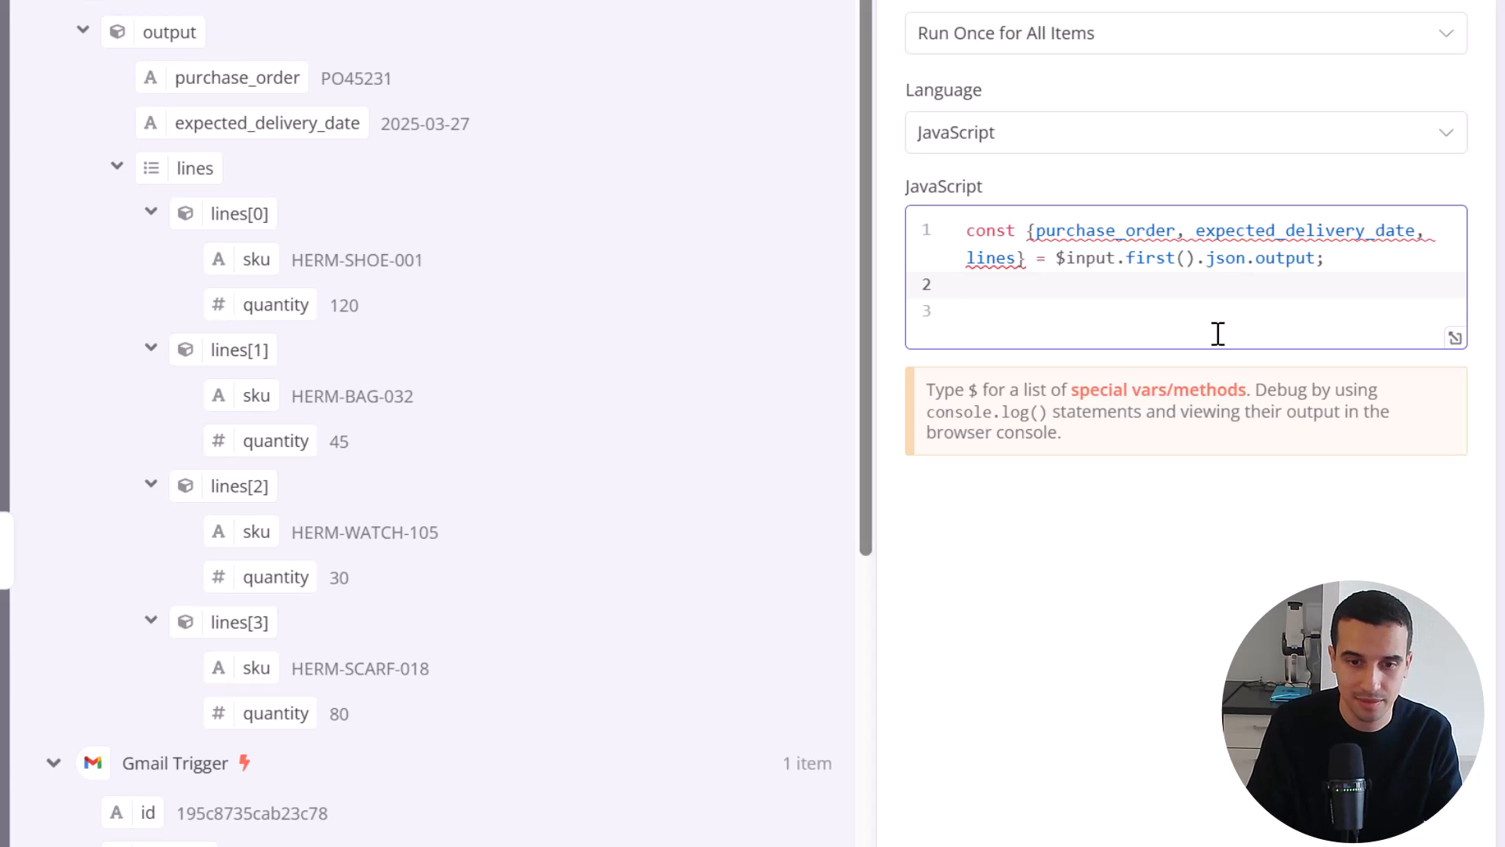
mouse_move(1241, 230)
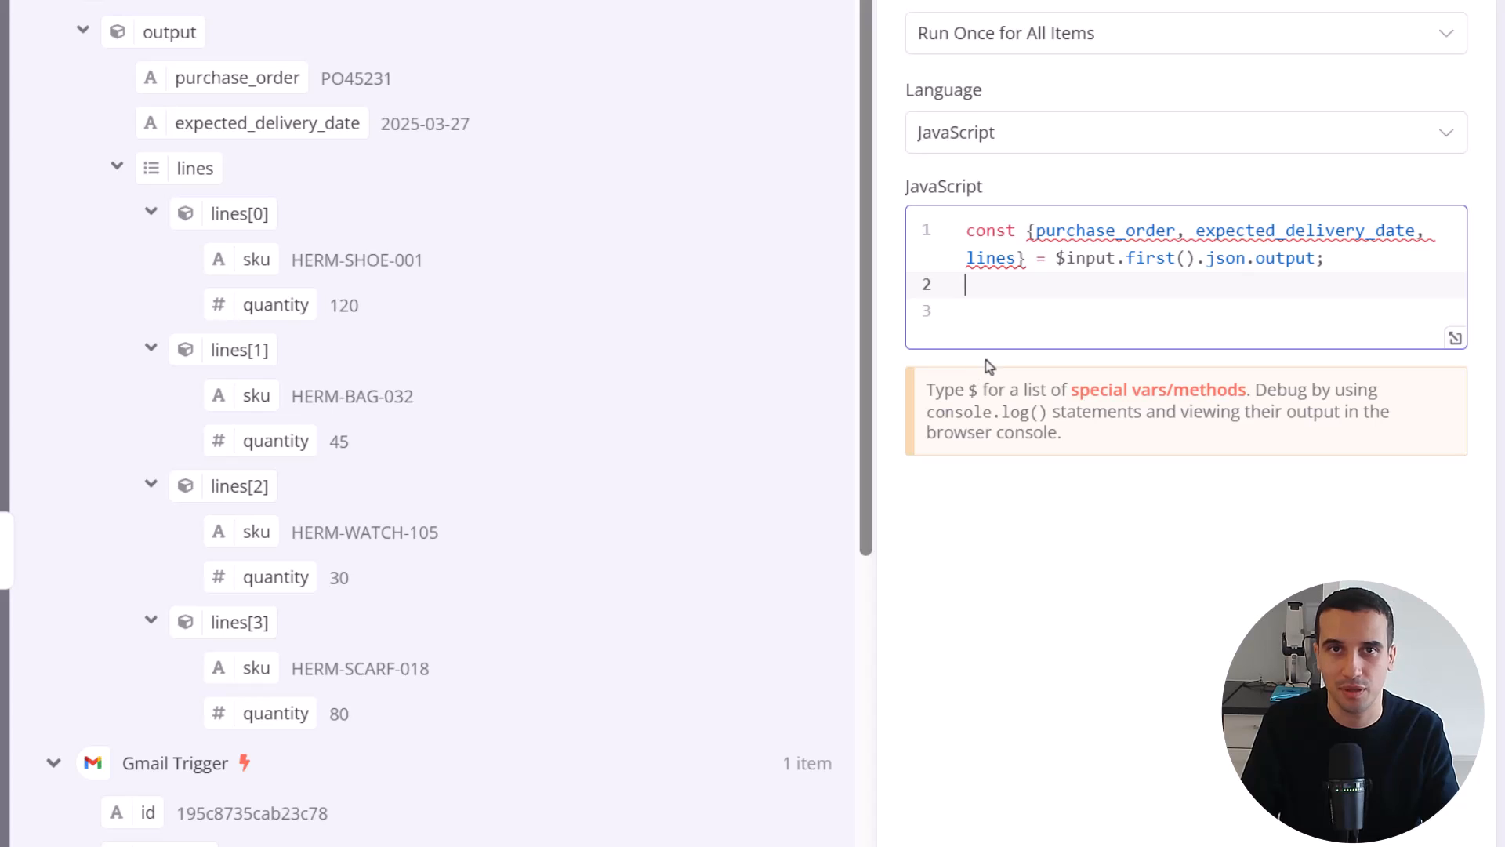
Below the declaration, add a return statement that maps every order line to an object with lines.map( line => ({ }))
key("Return")
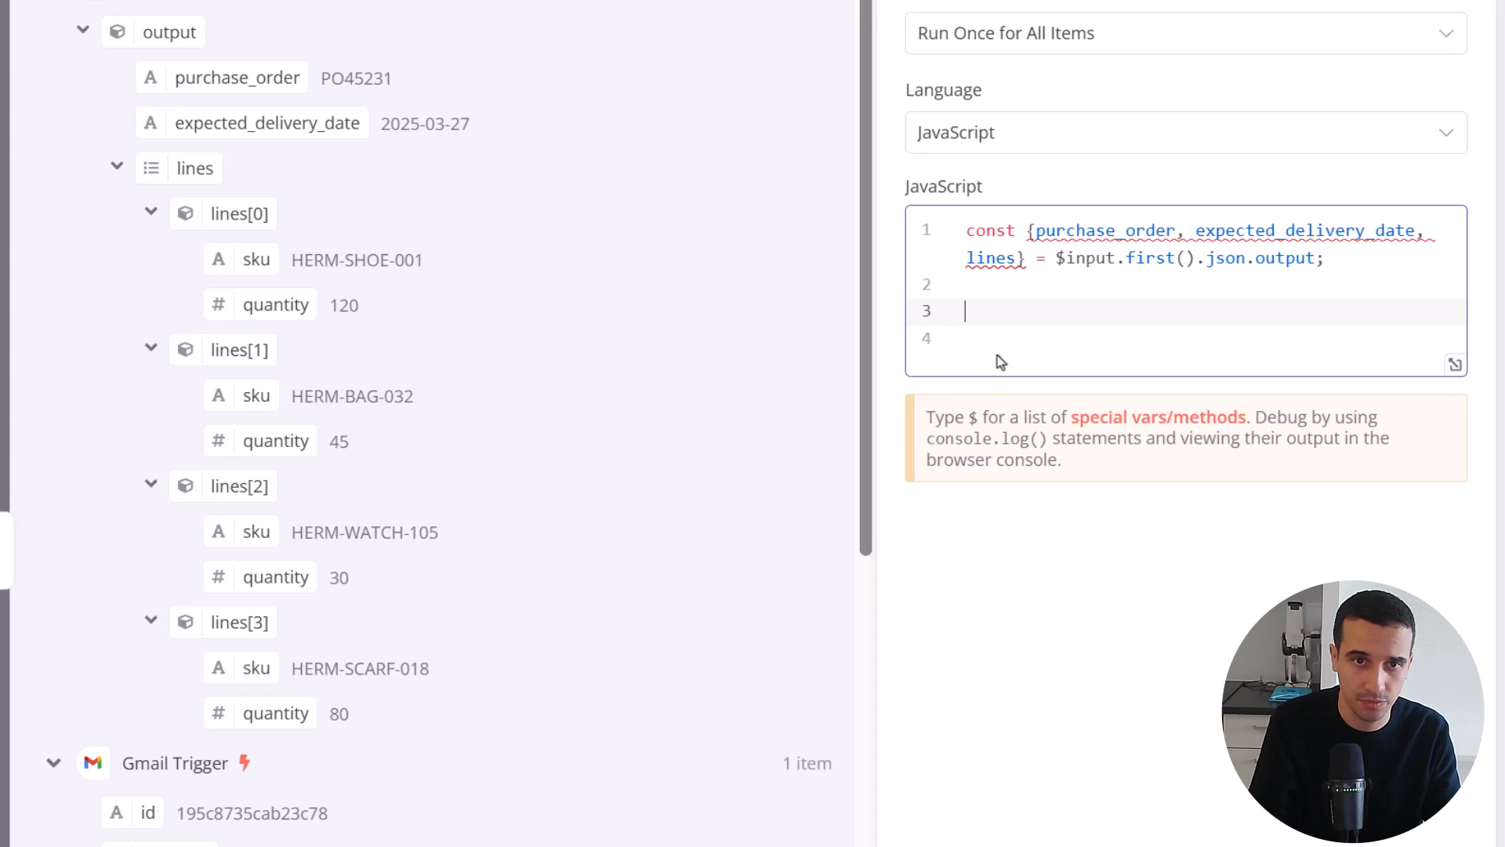
type("return ")
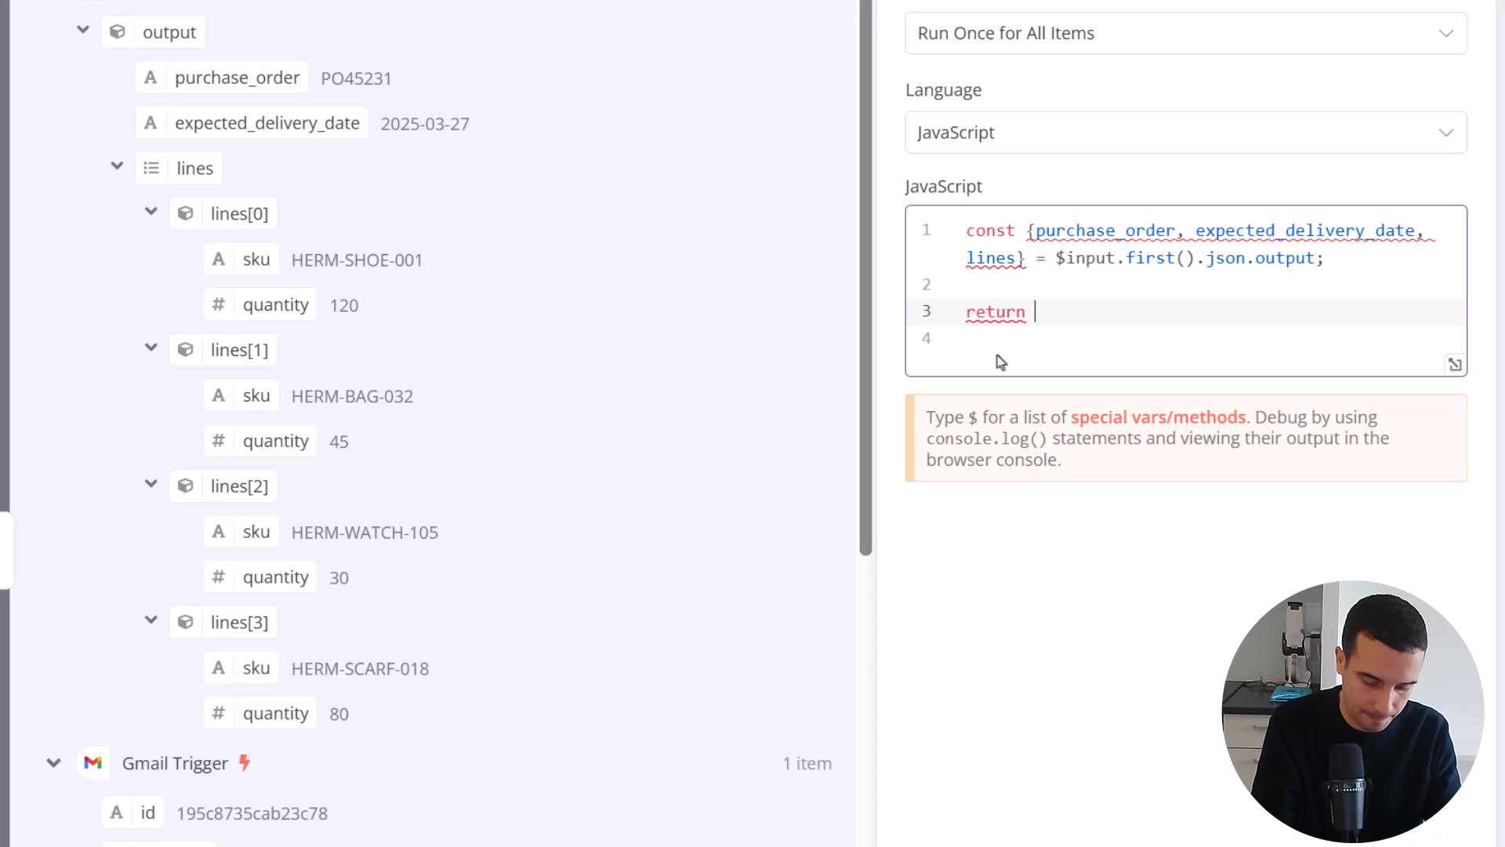
type("lines.")
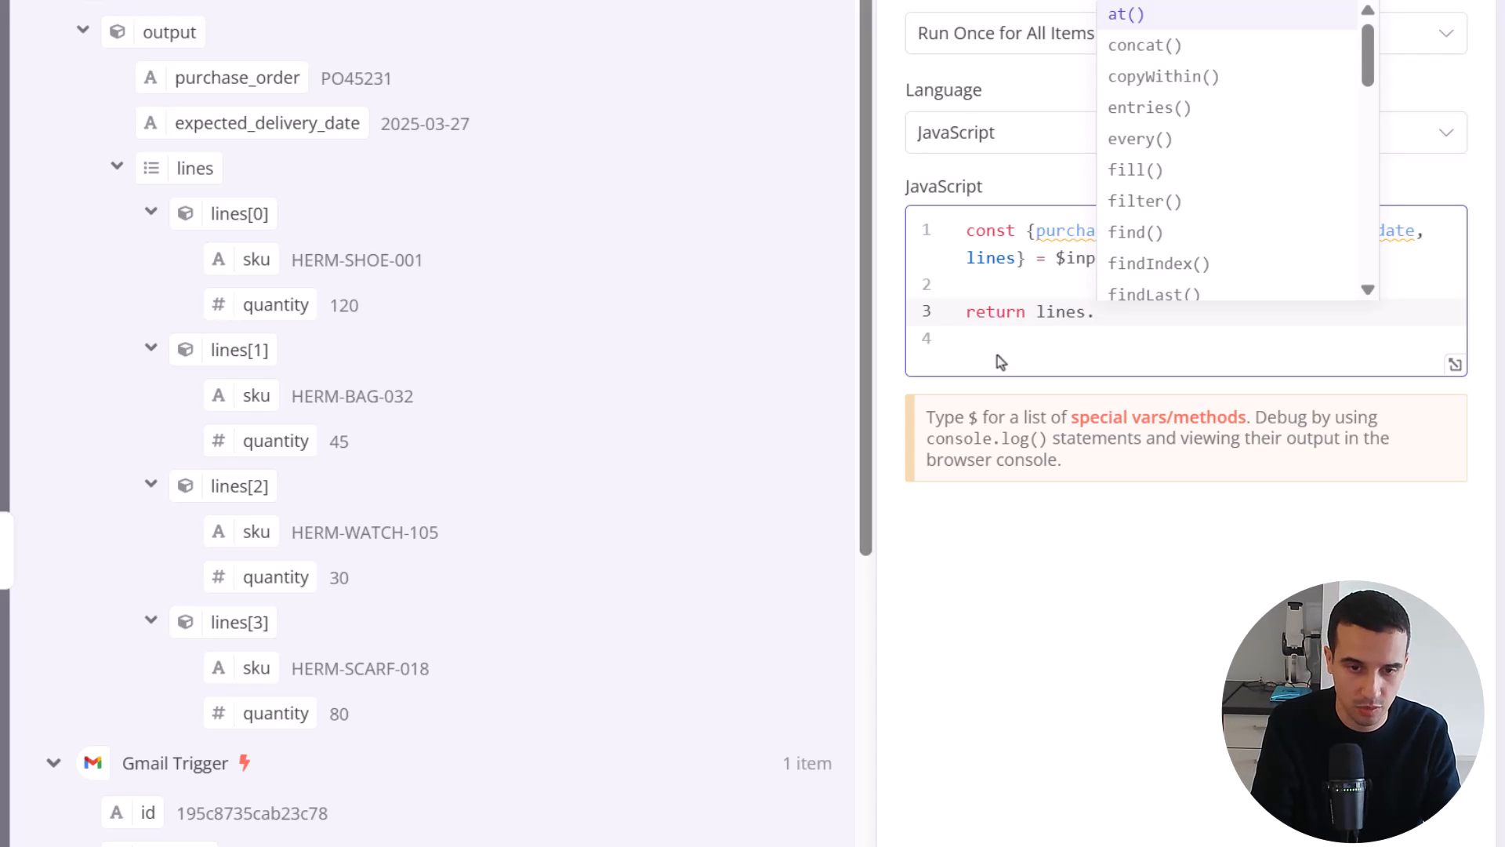
type("map(")
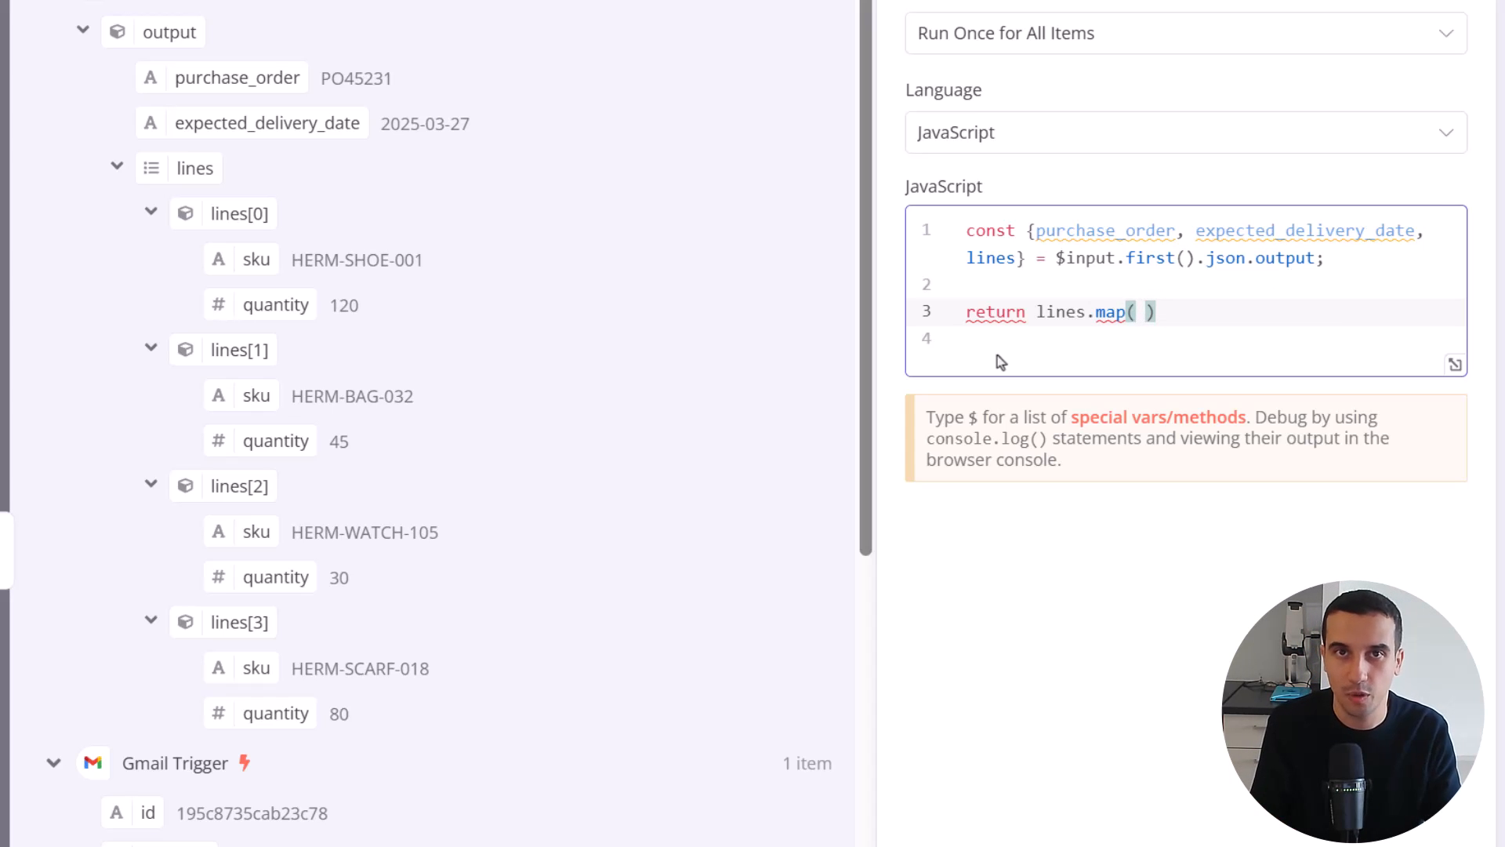
type(" line =>")
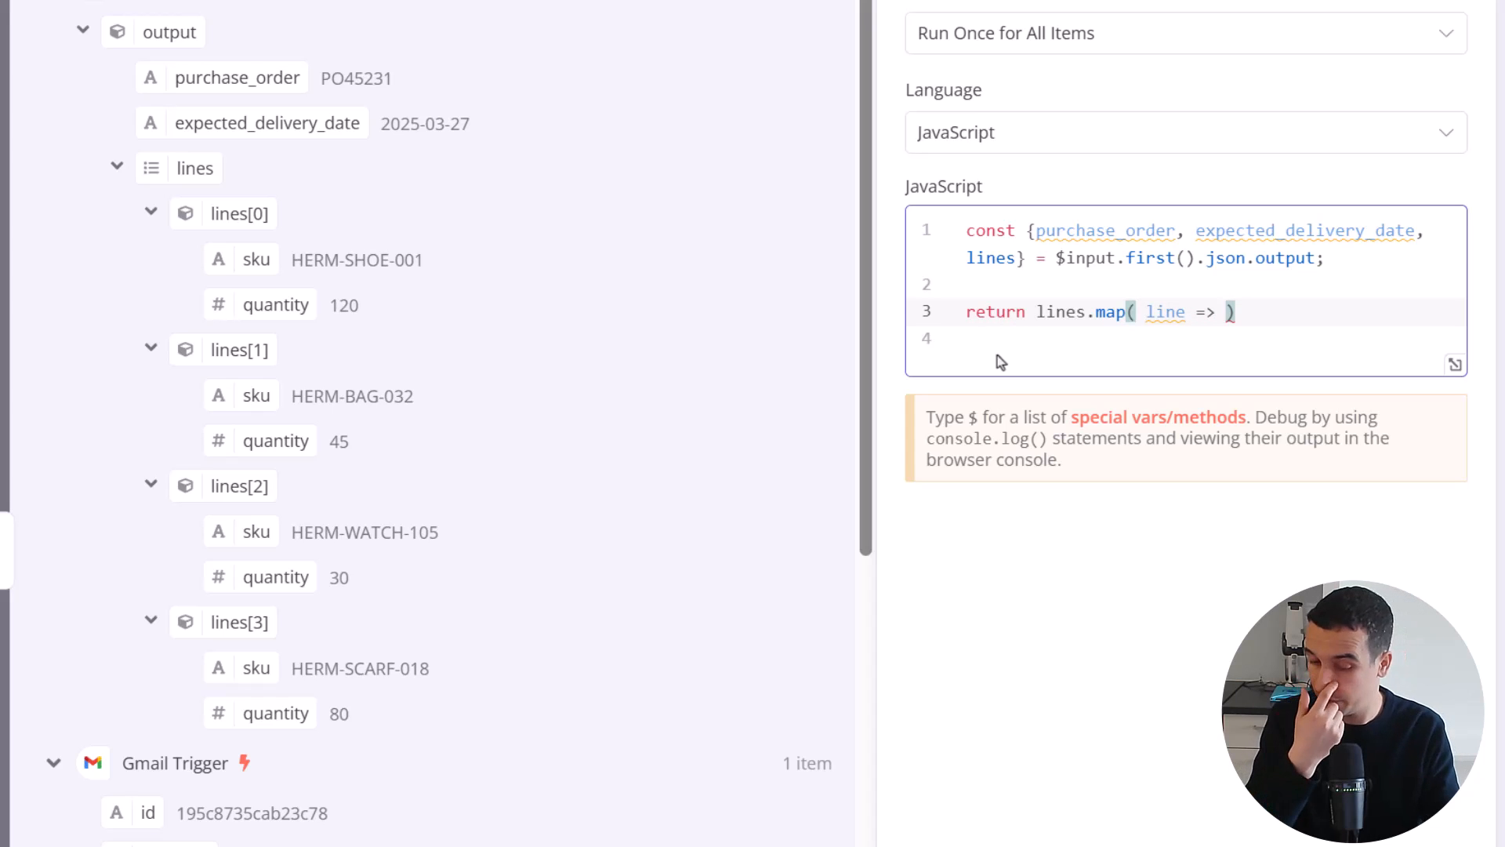
type(" ({")
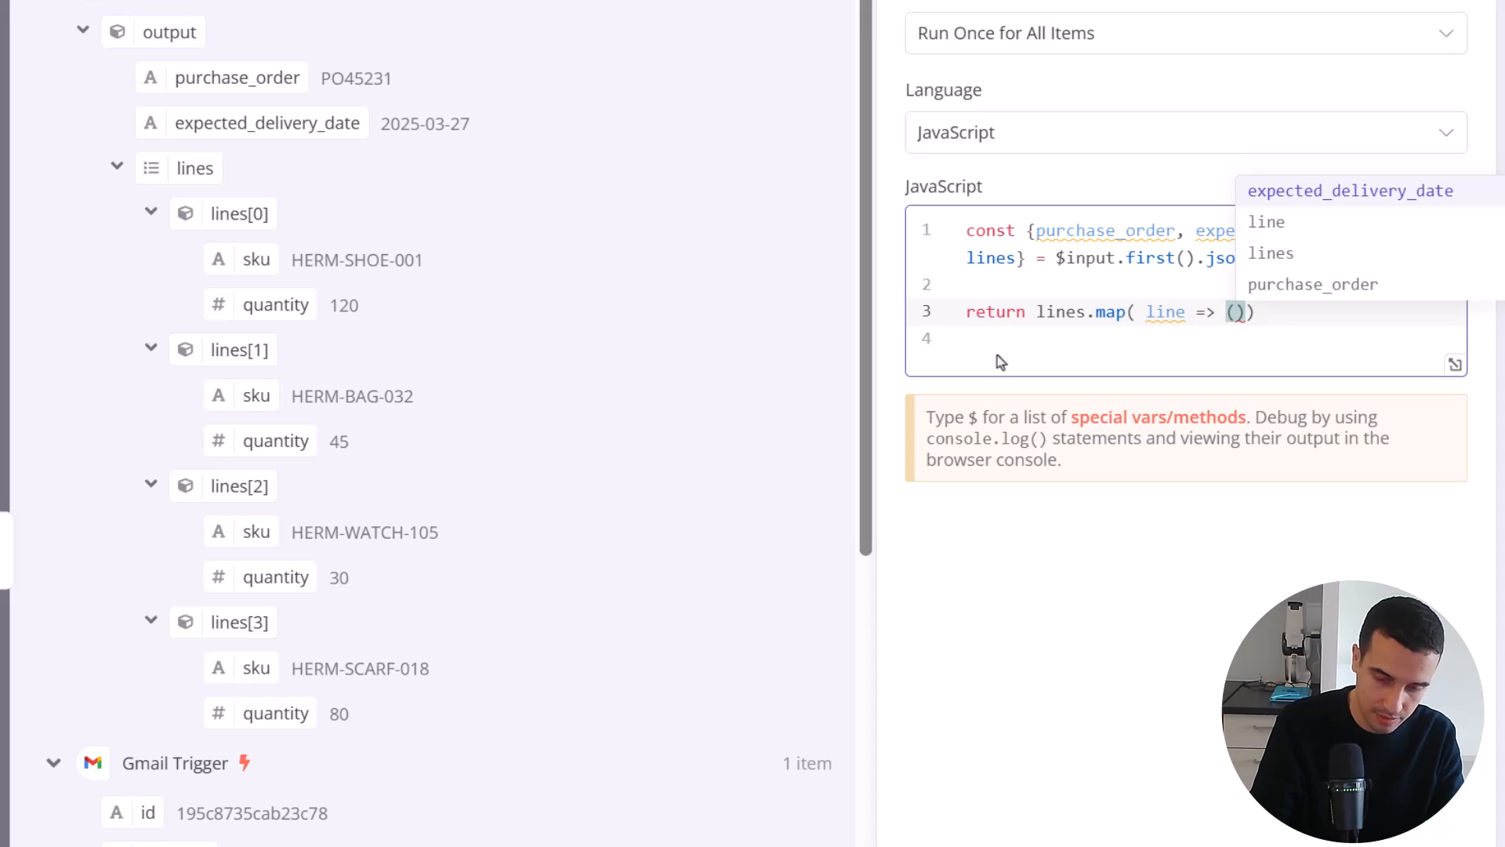
key("Return")
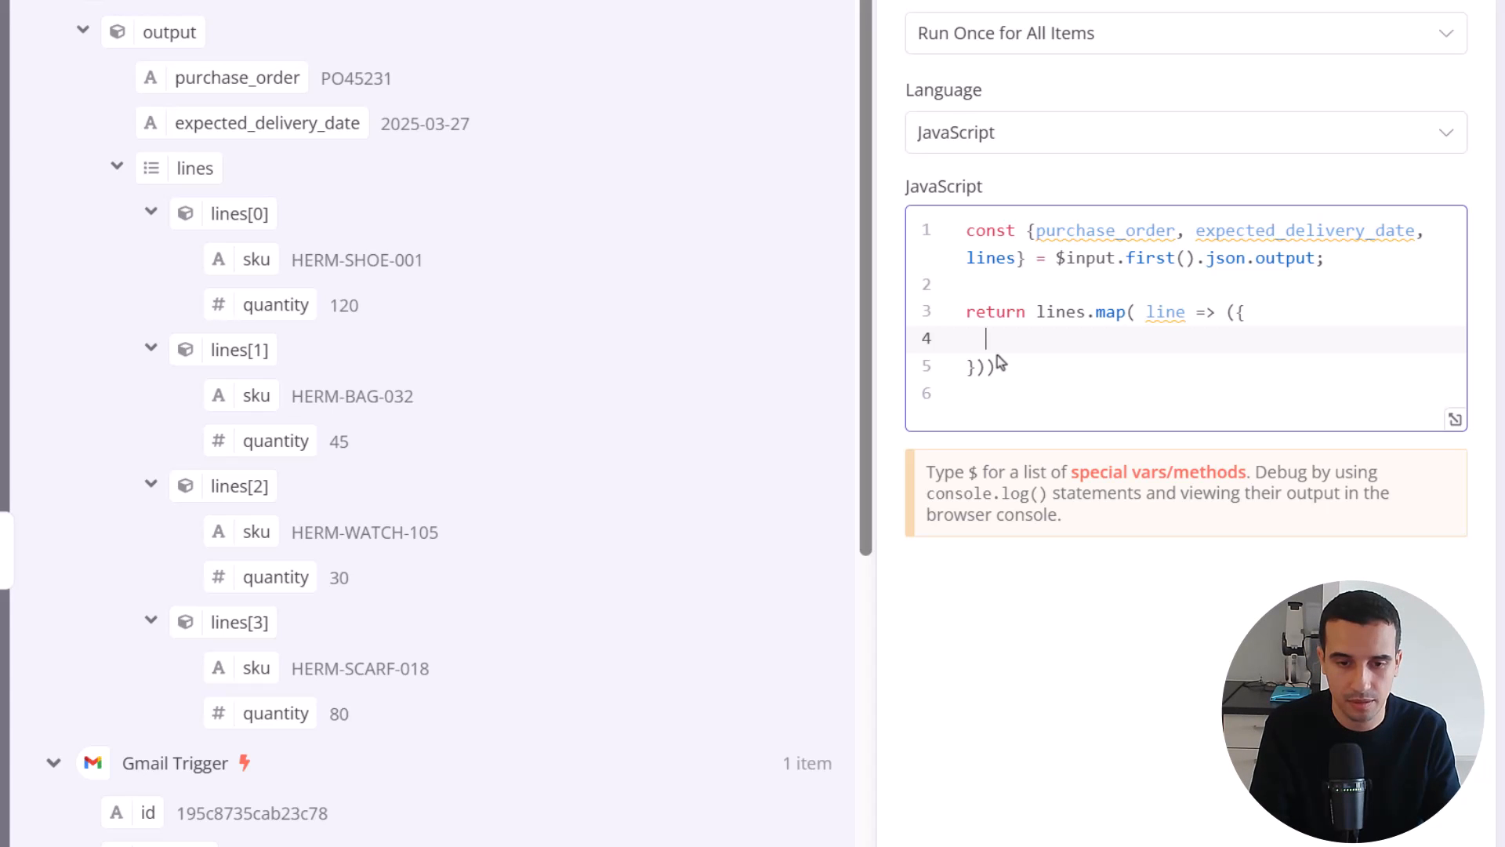
Inside the mapped object, open a json object and add purchase_order as its first property, followed by a comma
type("json: ")
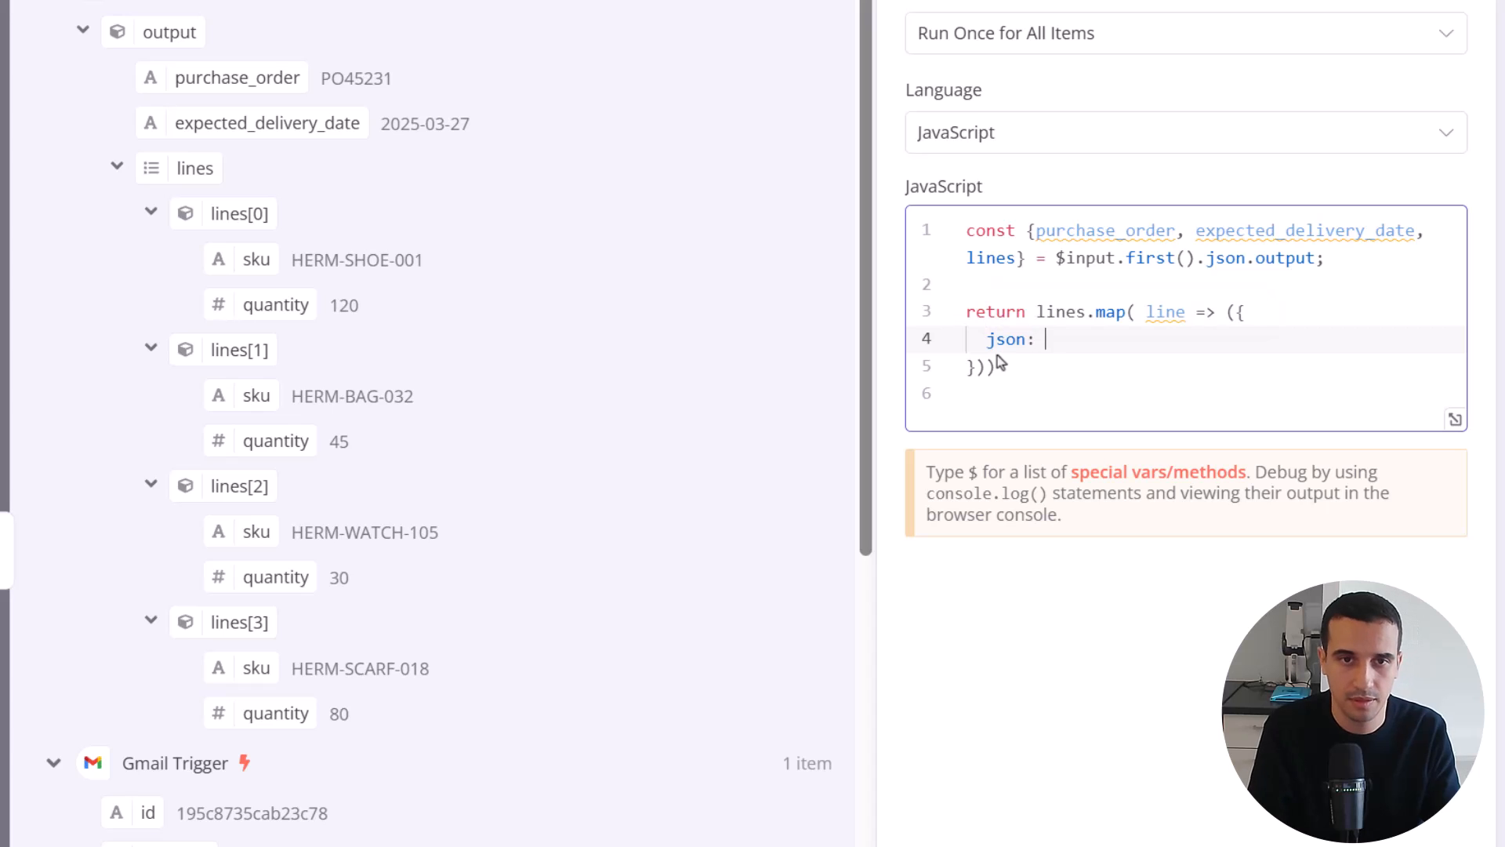
type("{")
key("Return")
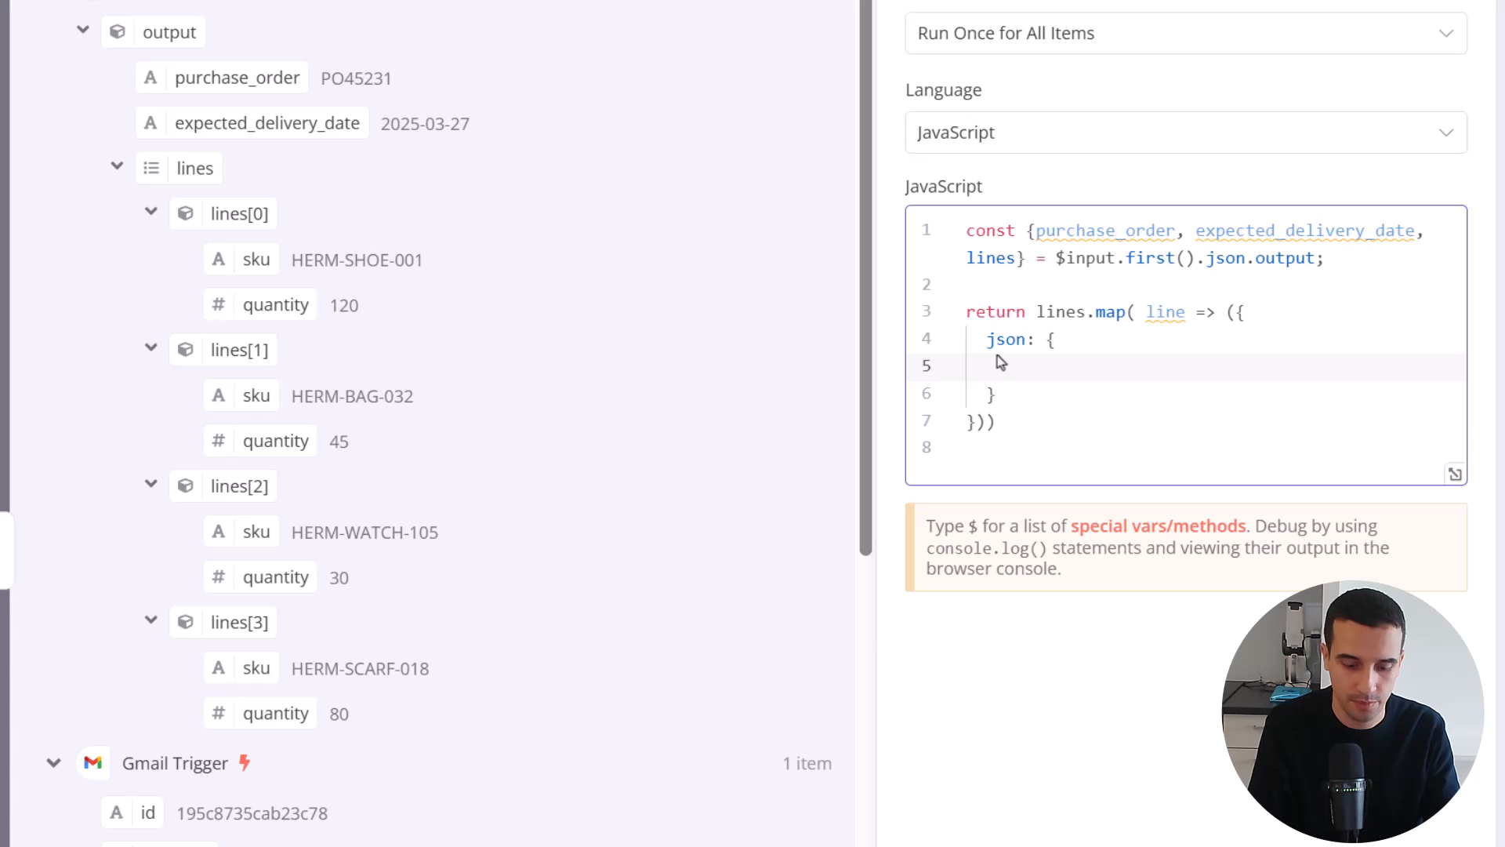
type("prucha")
key("BackSpace")
key("BackSpace")
key("BackSpace")
key("BackSpace")
key("BackSpace")
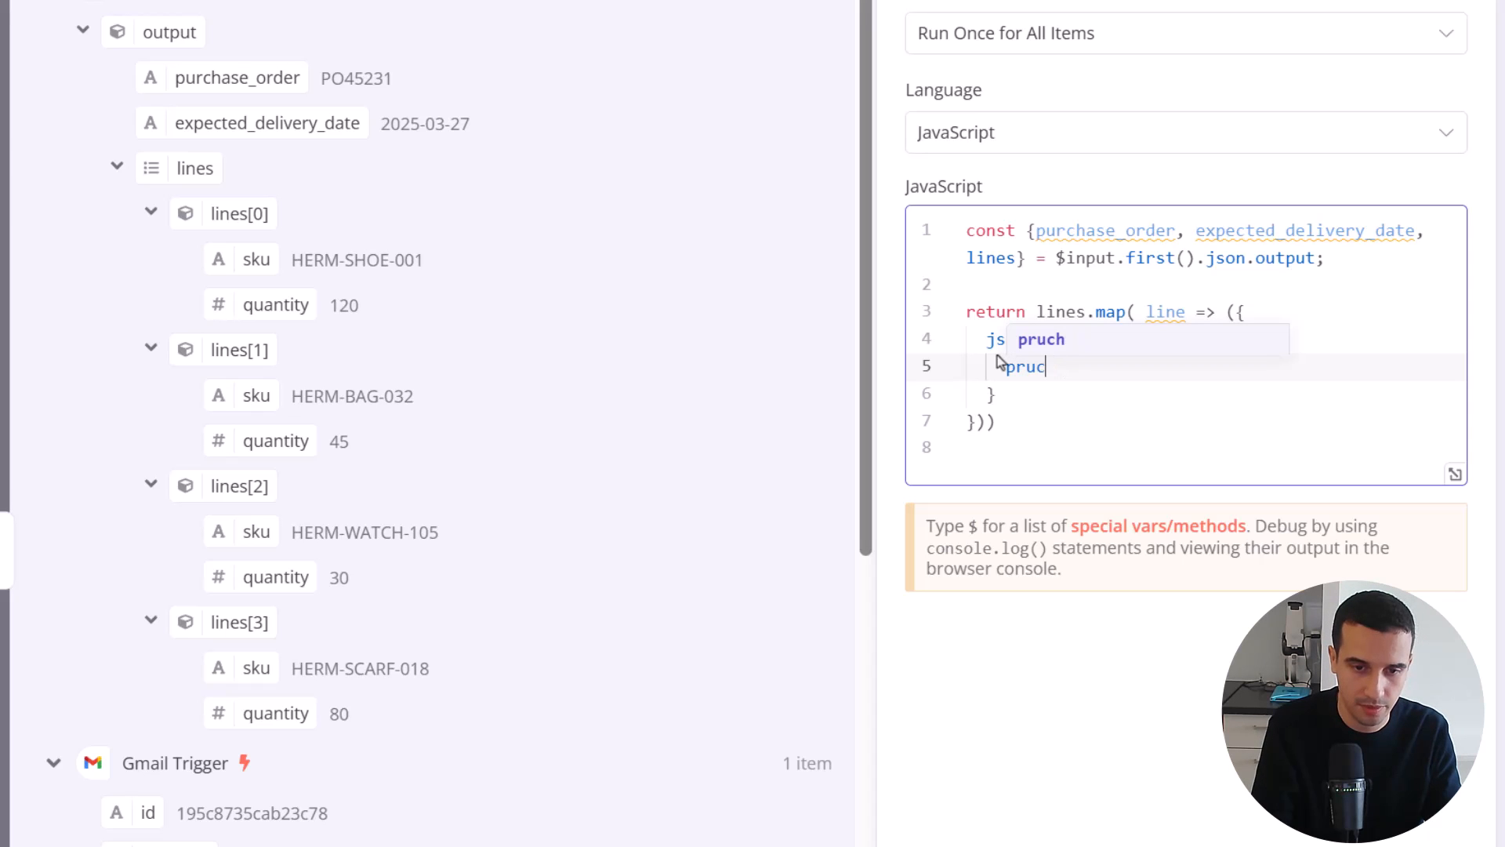
type("urch")
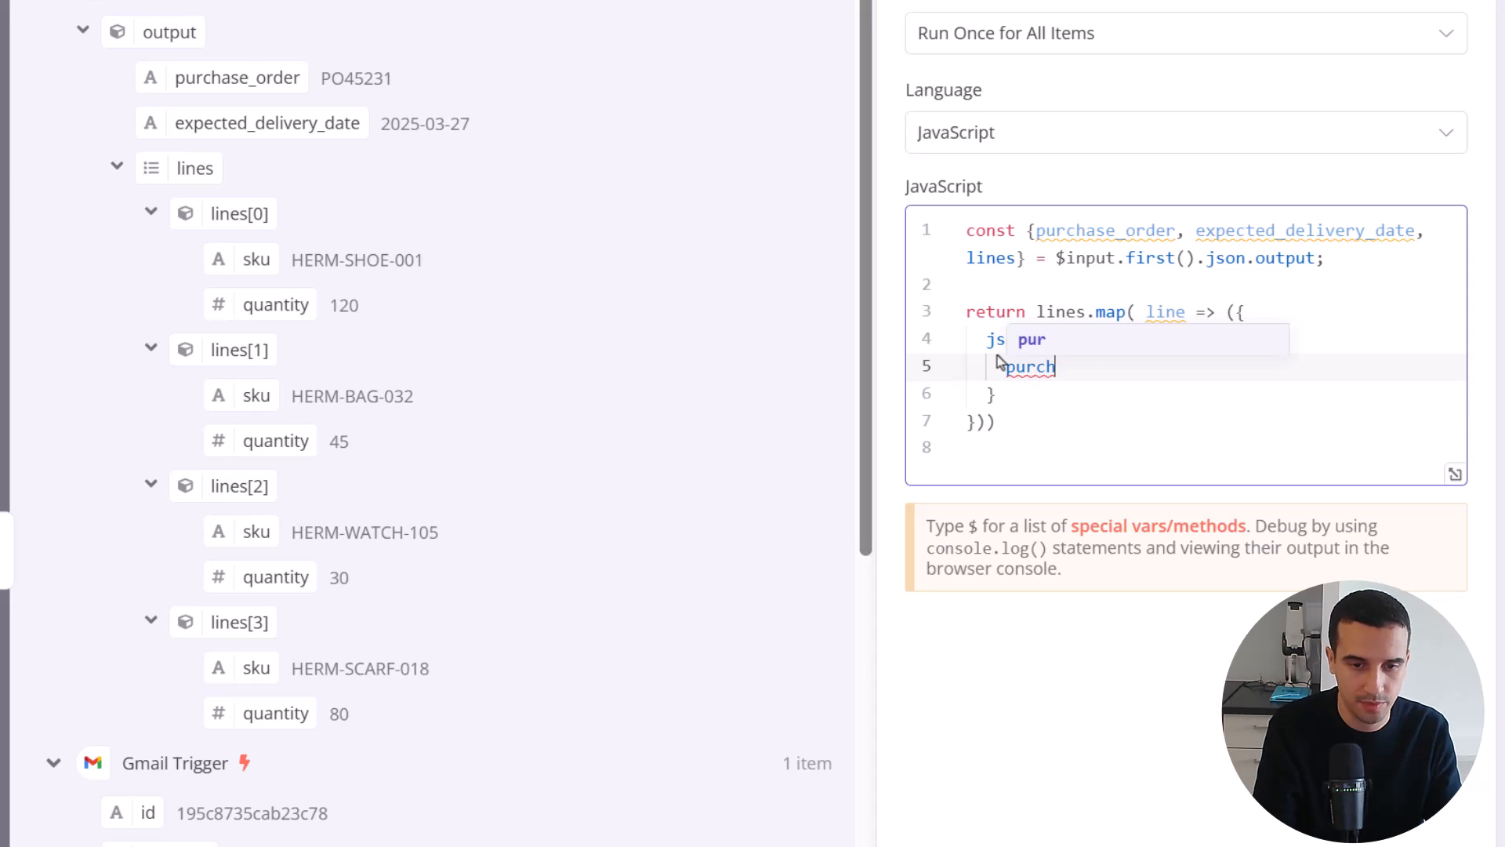
type("ase_order,")
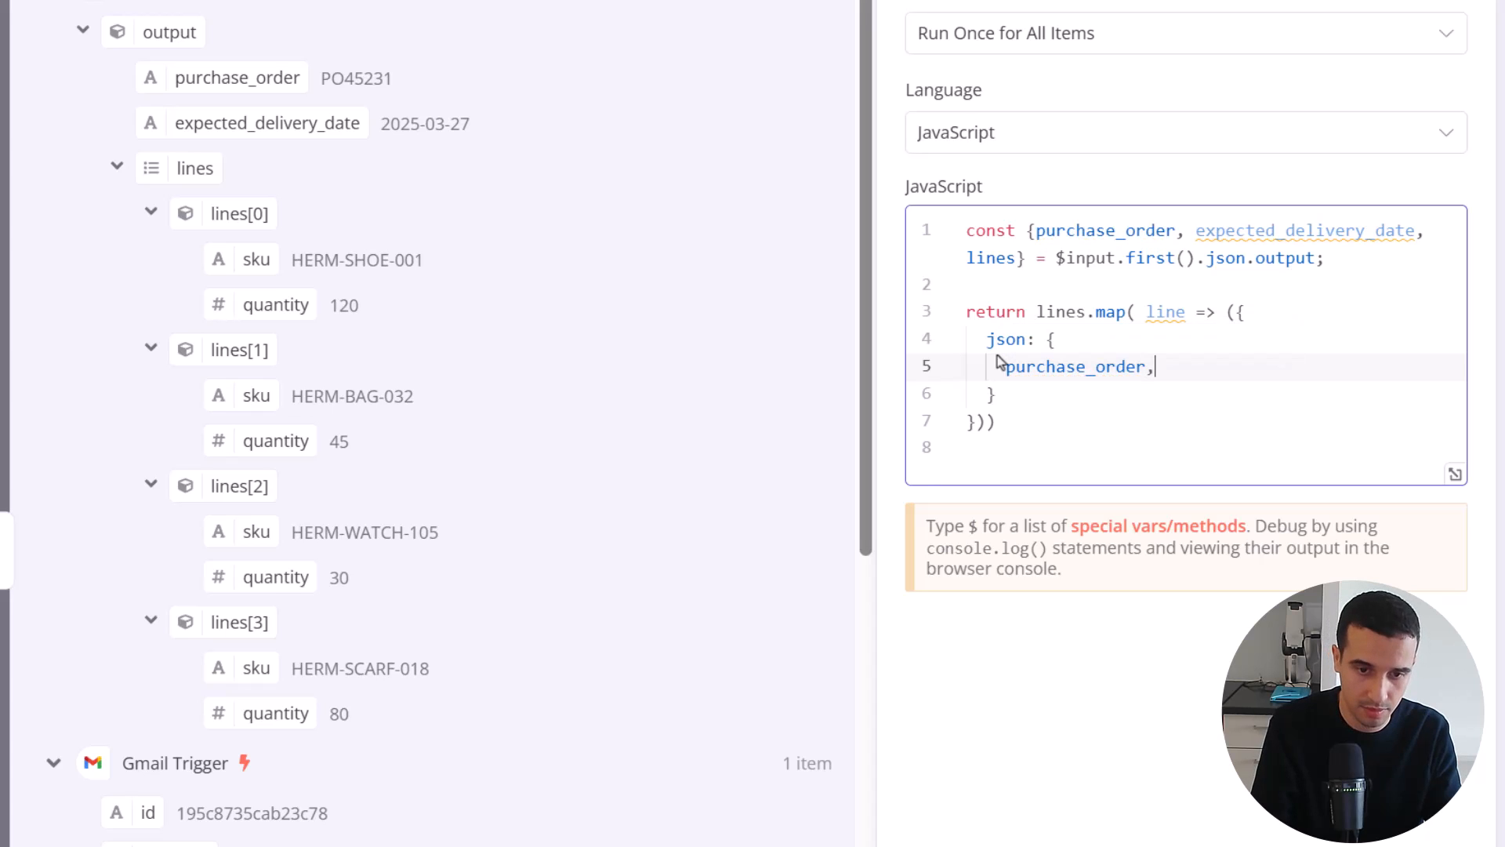
key("Return")
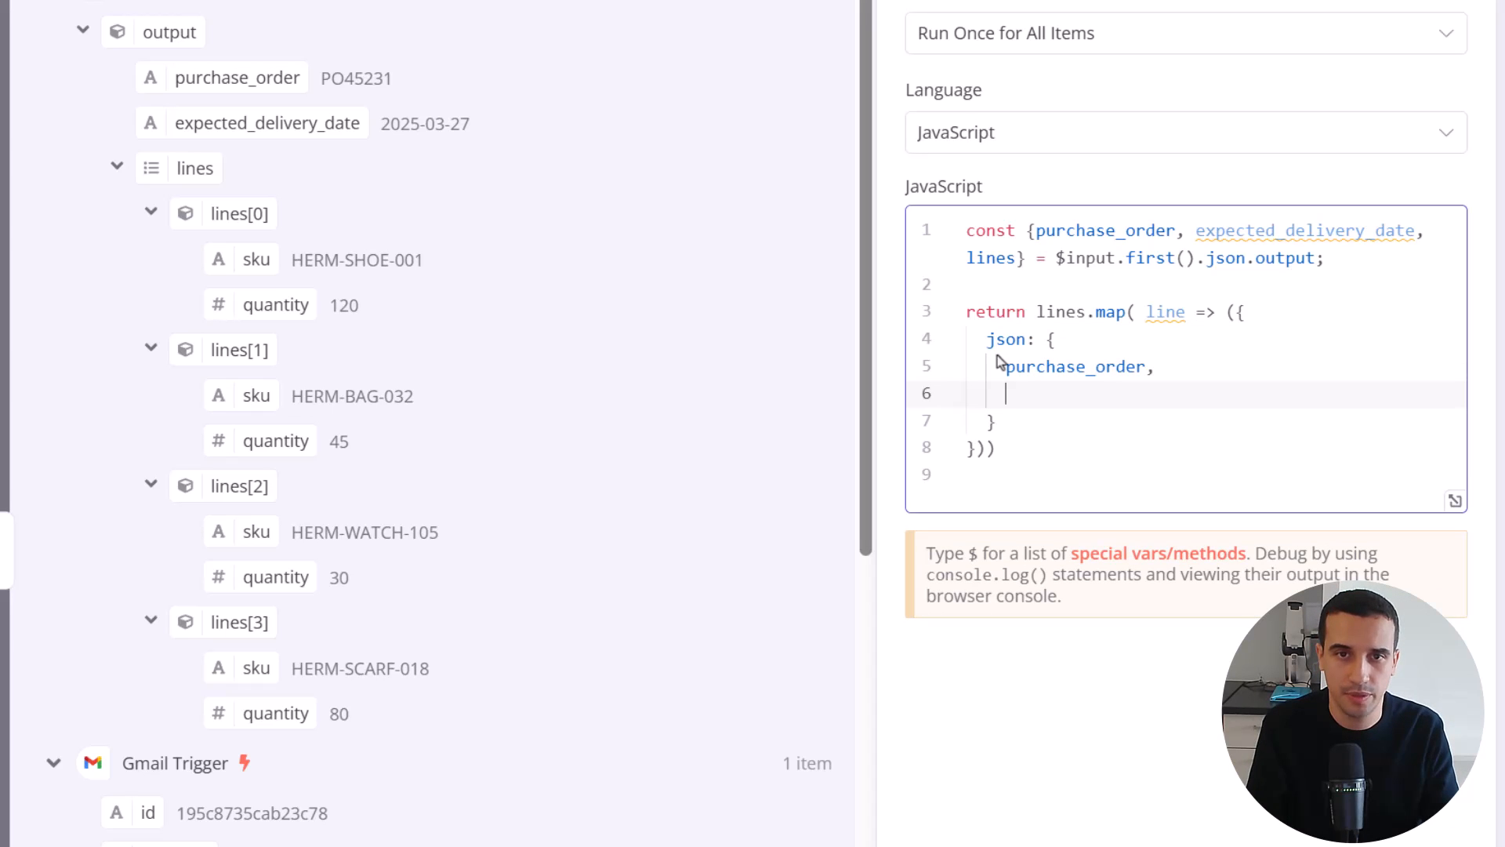
Add expected_delivery_date, followed by a comma, as the second property of the json object
type("expected")
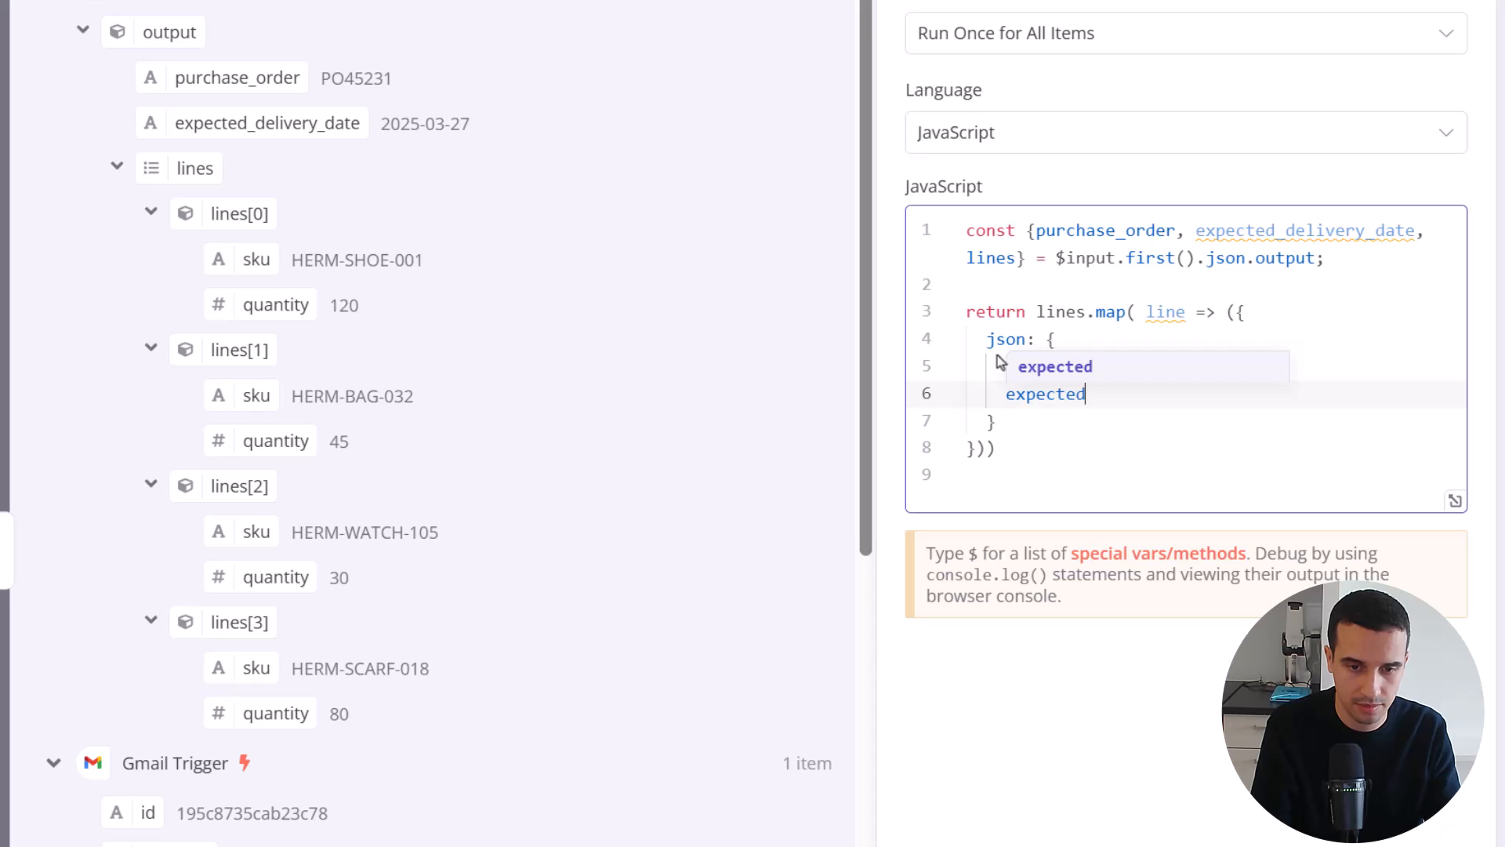
type("_delivery_")
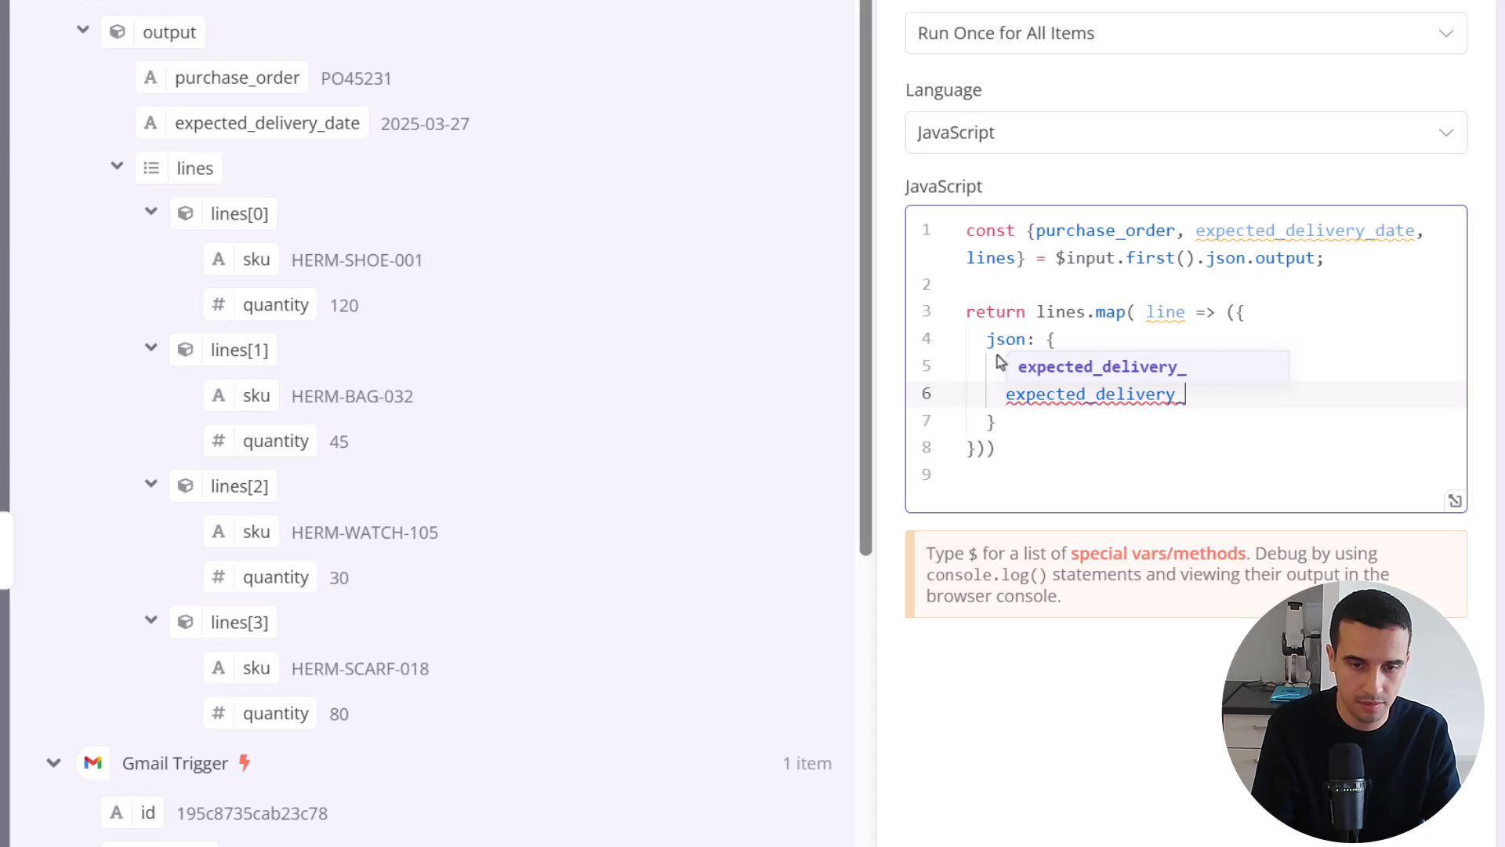
type("date,")
key("Return")
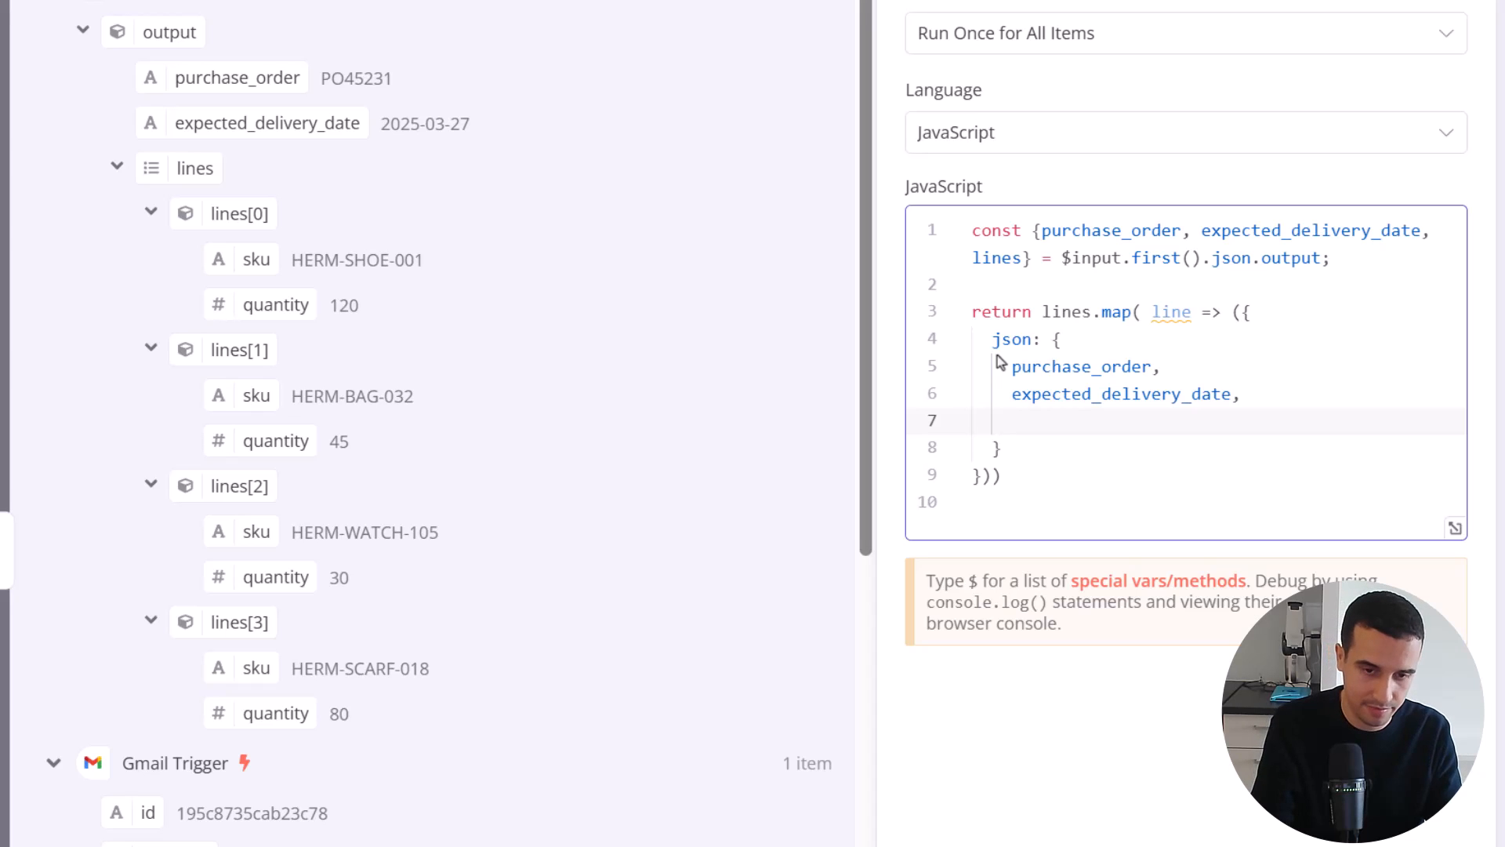
Complete the json object with the per-line properties sku: line.sku, and quantity: line.quantity
type("sku:")
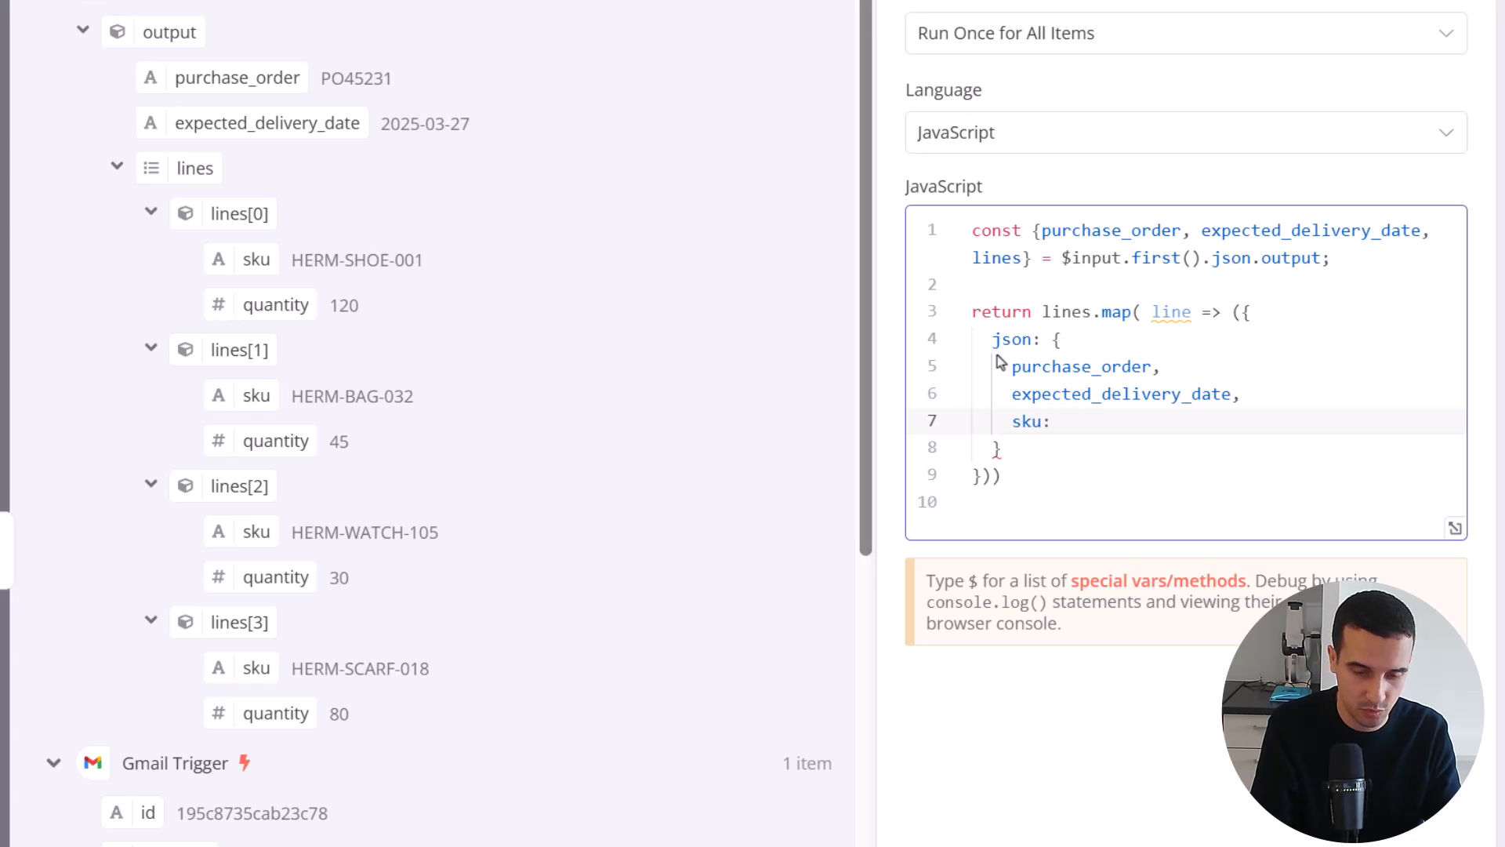
type(" lin")
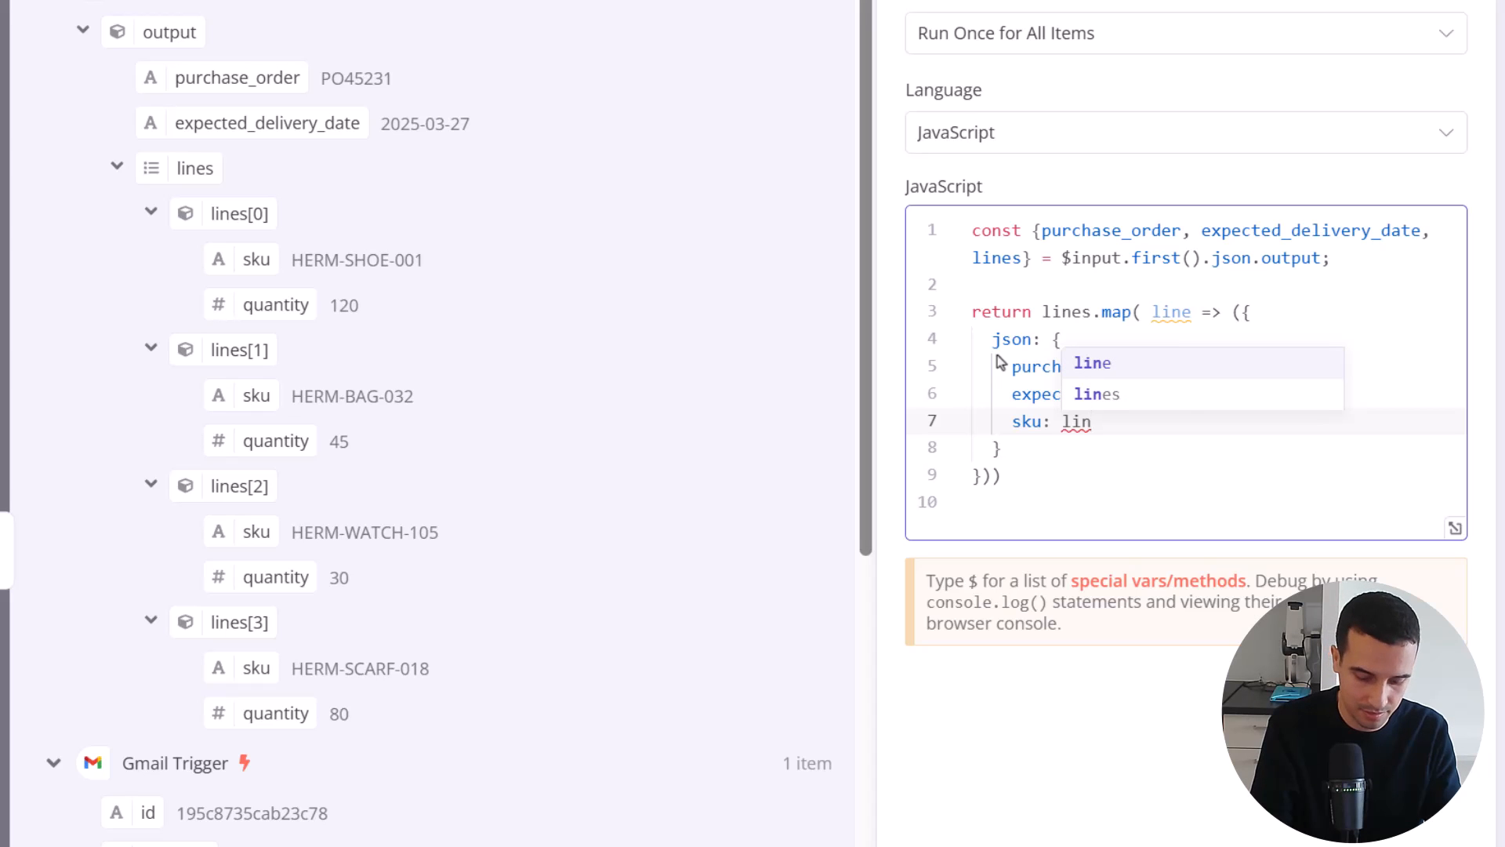
type("e.sku,")
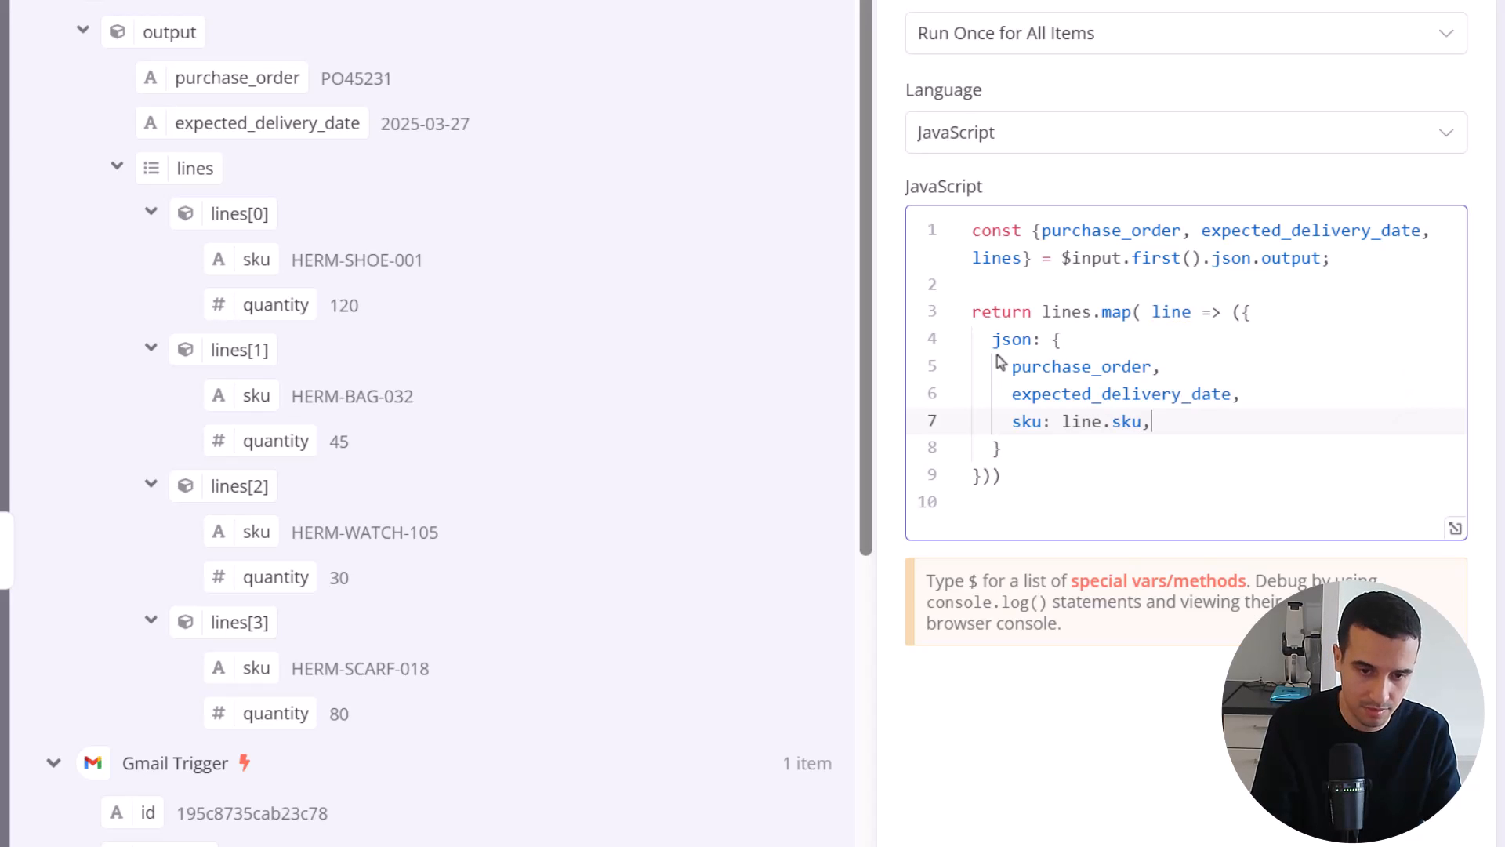
key("Return")
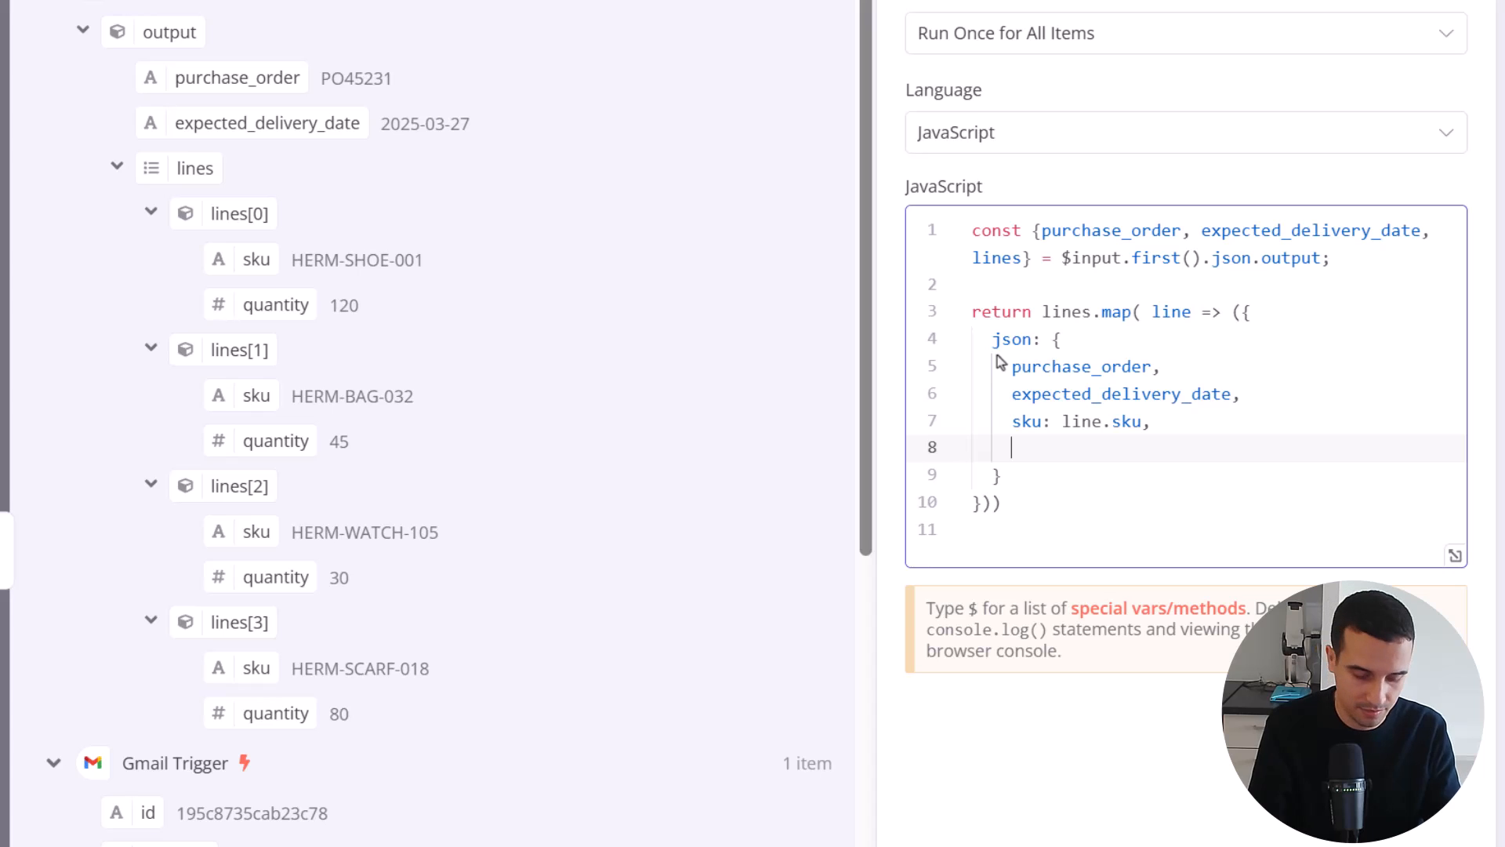
type("quantity:")
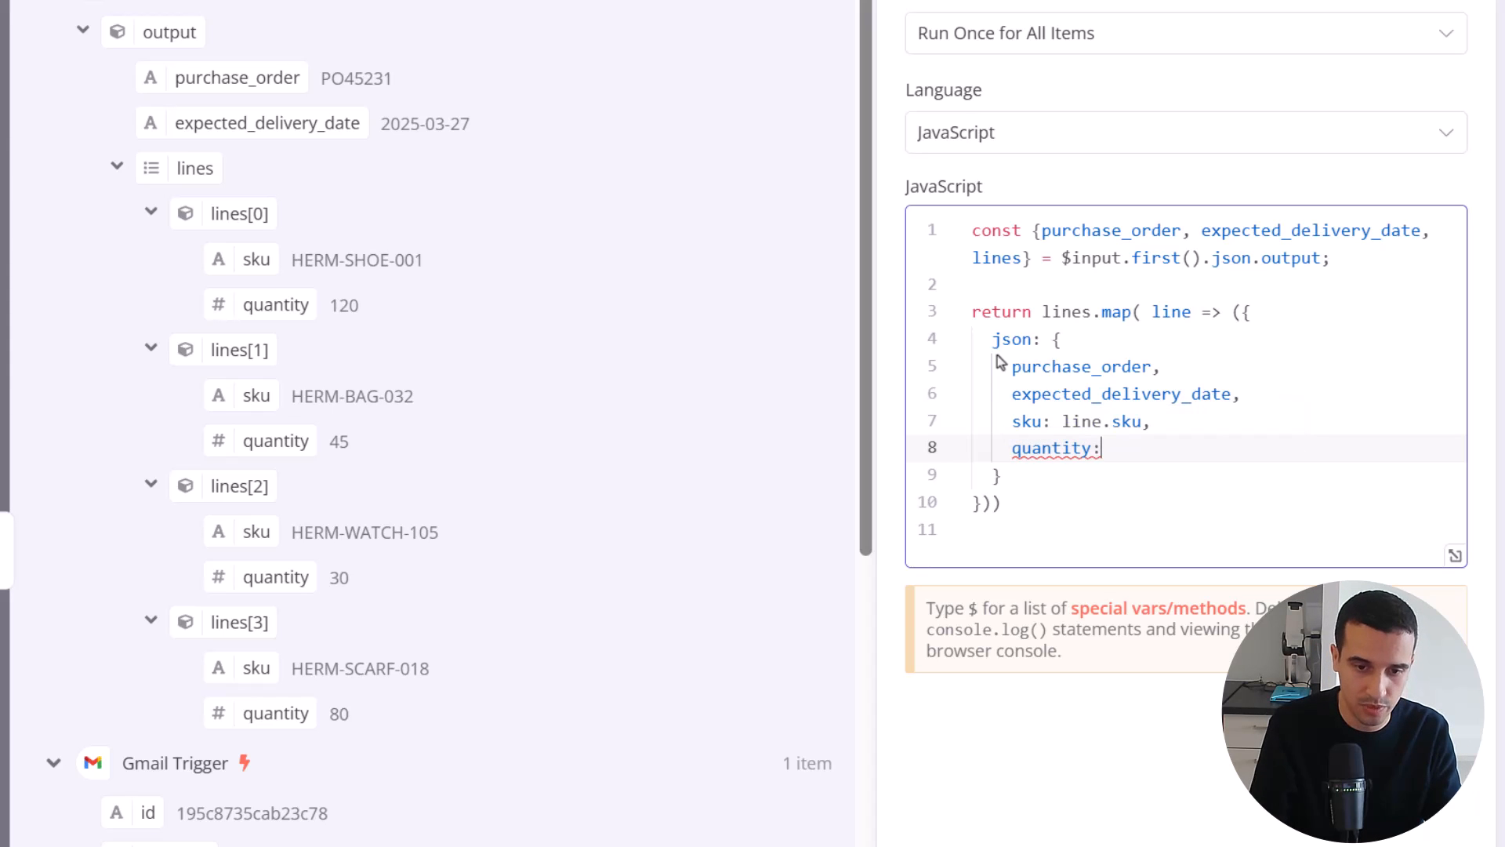
type(" line")
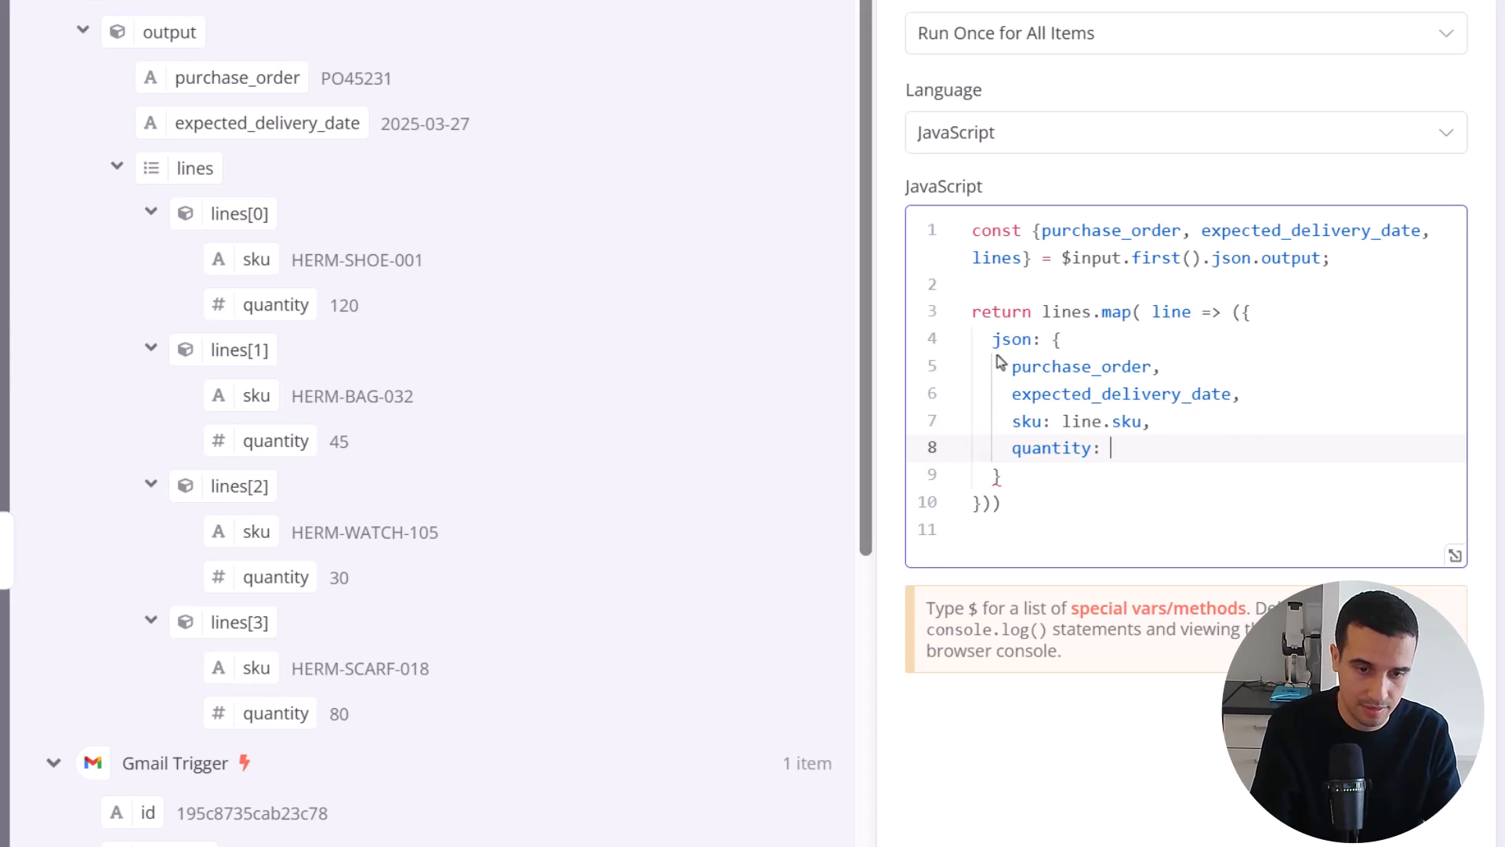
type(".quantity")
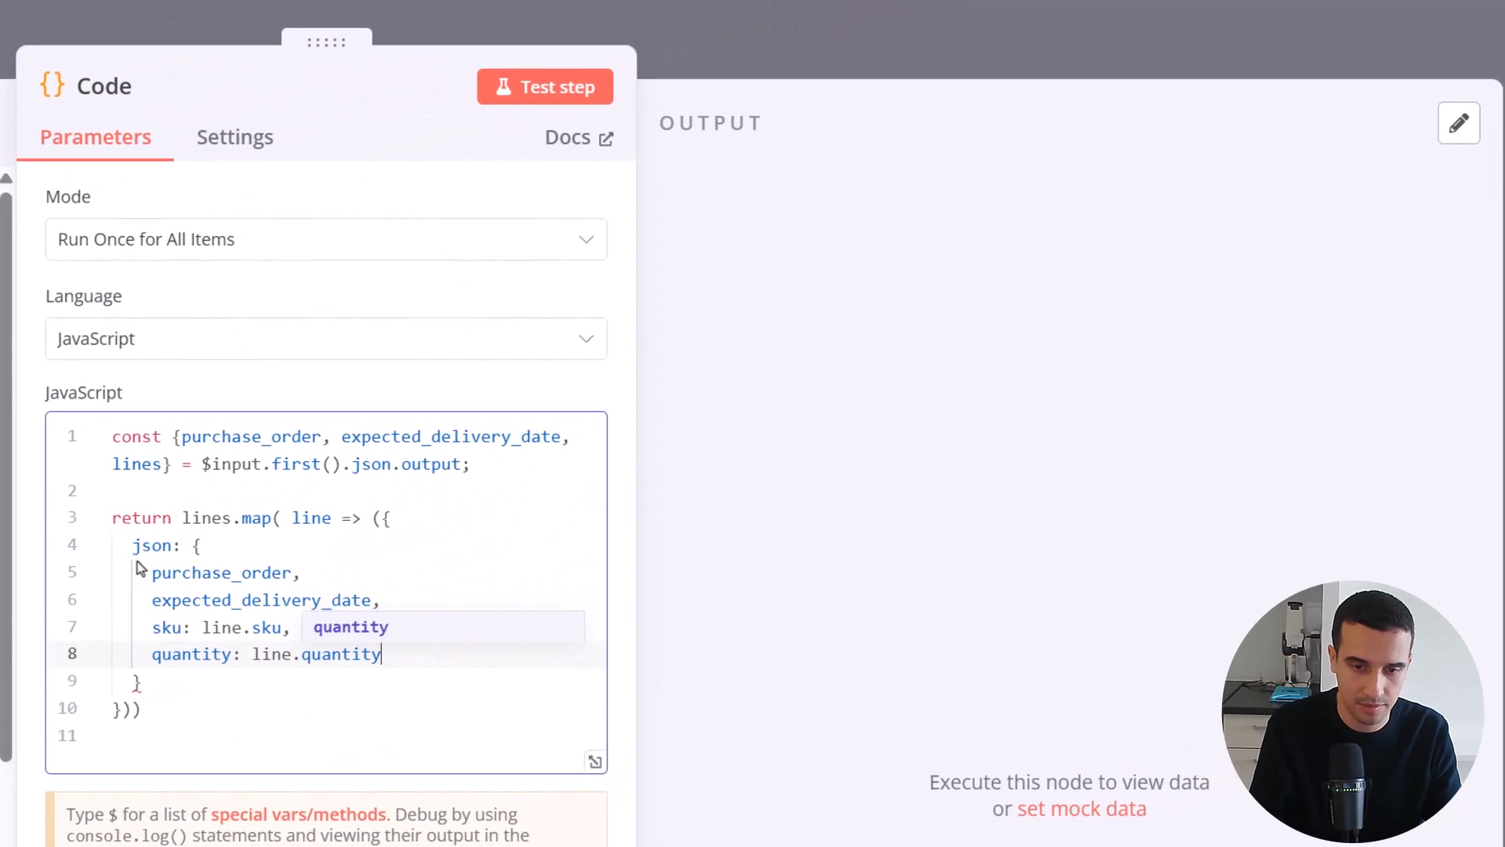
Run a test of the Code node and return to the workflow canvas
left_click(367, 466)
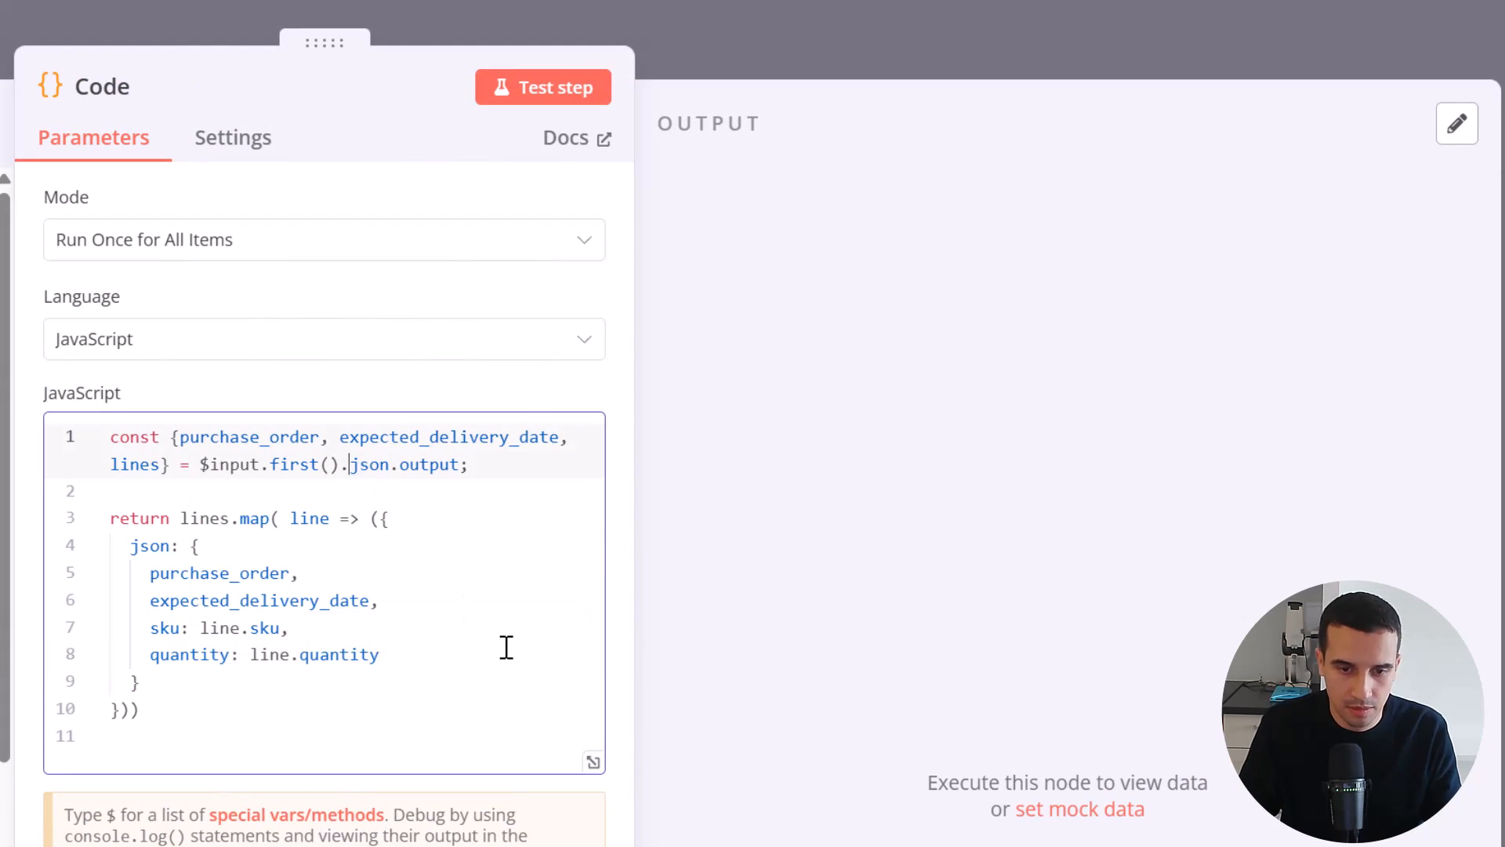
left_click(541, 87)
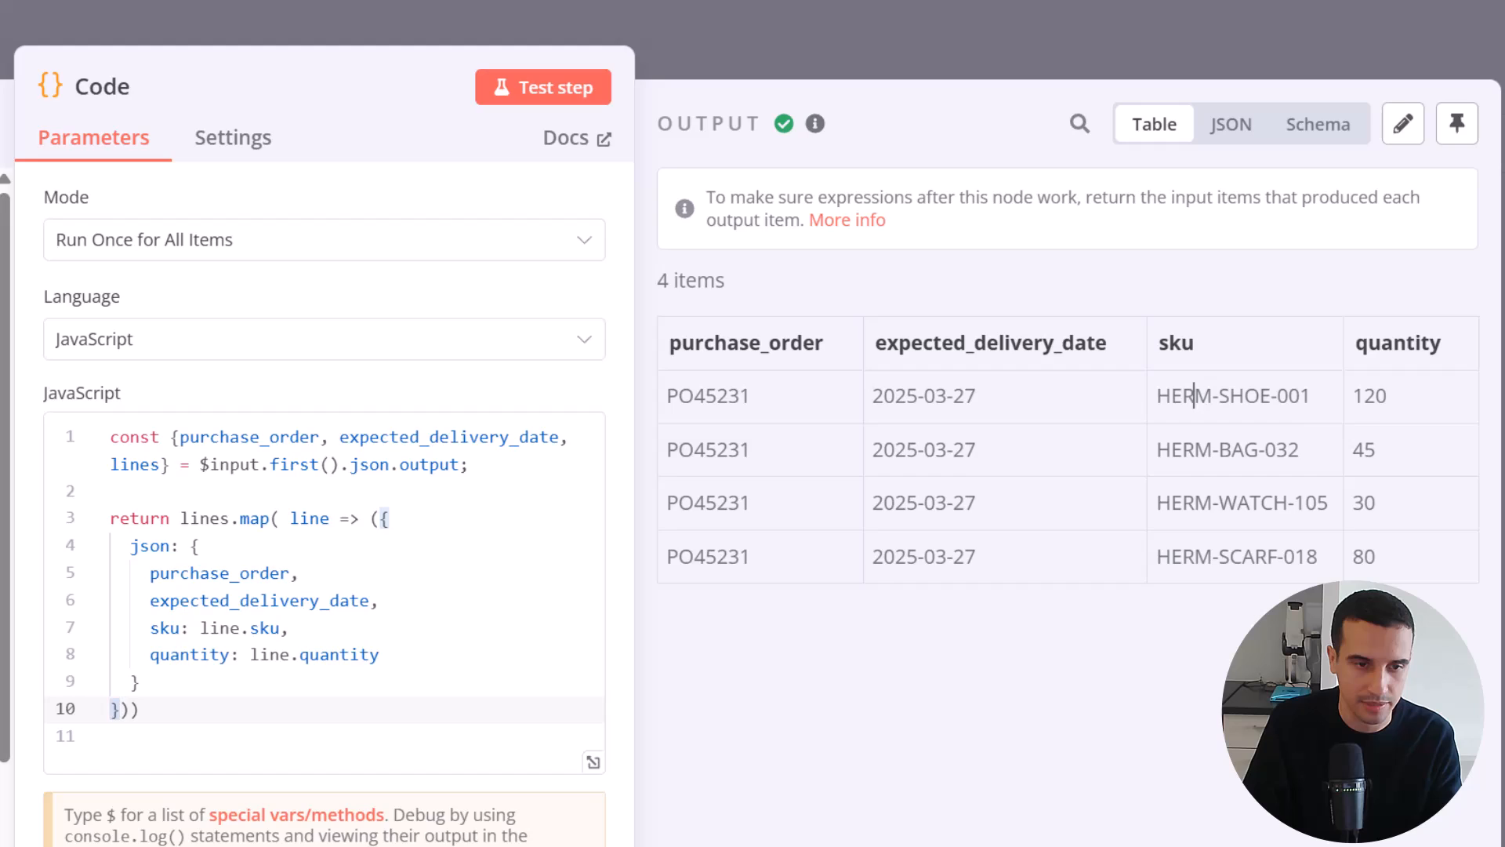
key("Escape")
left_click(1185, 663)
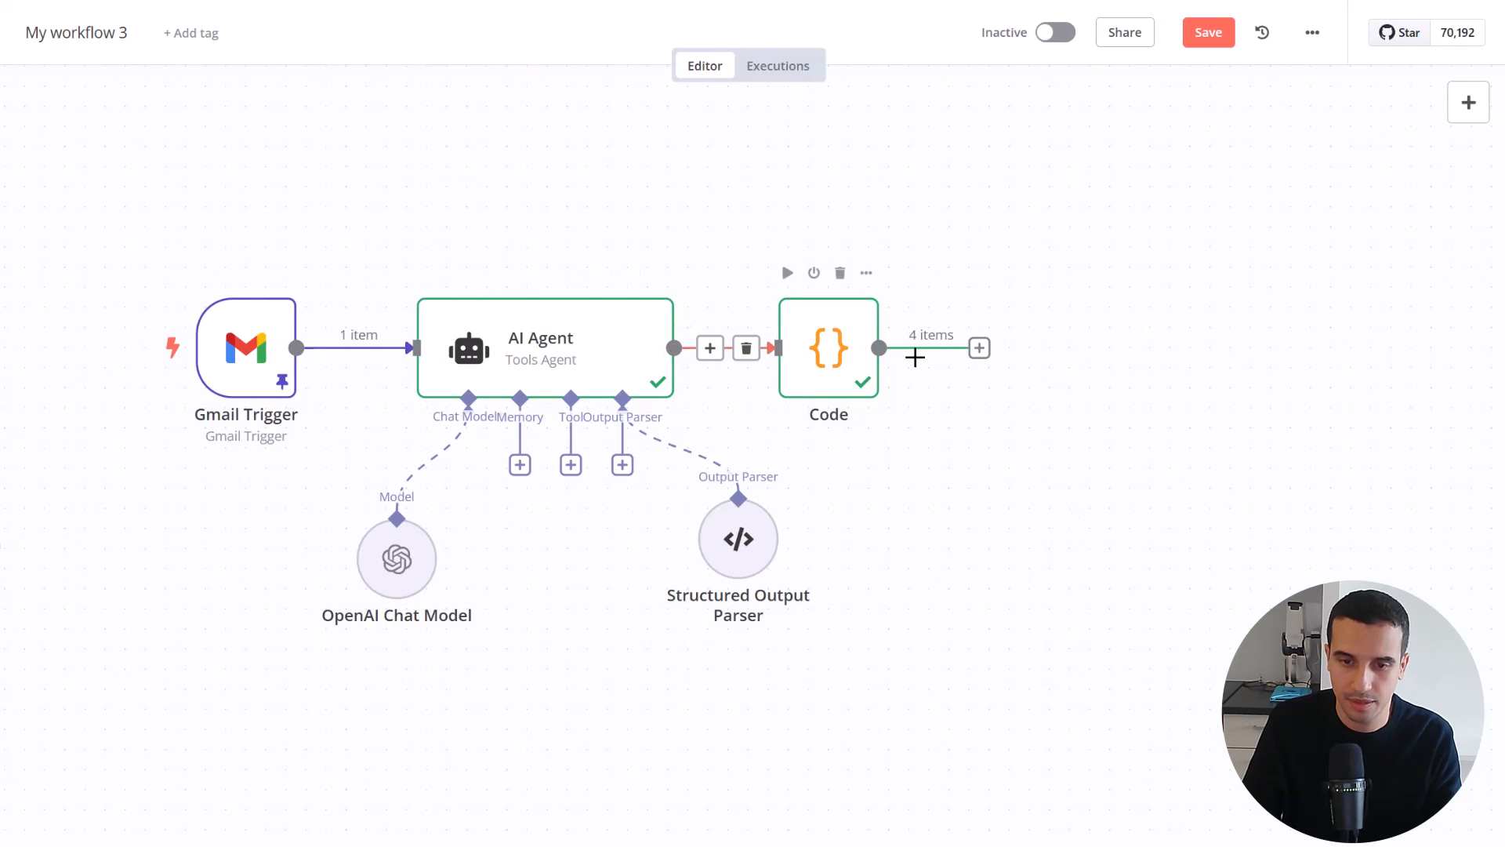
Add a Google Sheets node with the Append row in sheet action after the Code node
left_click(980, 347)
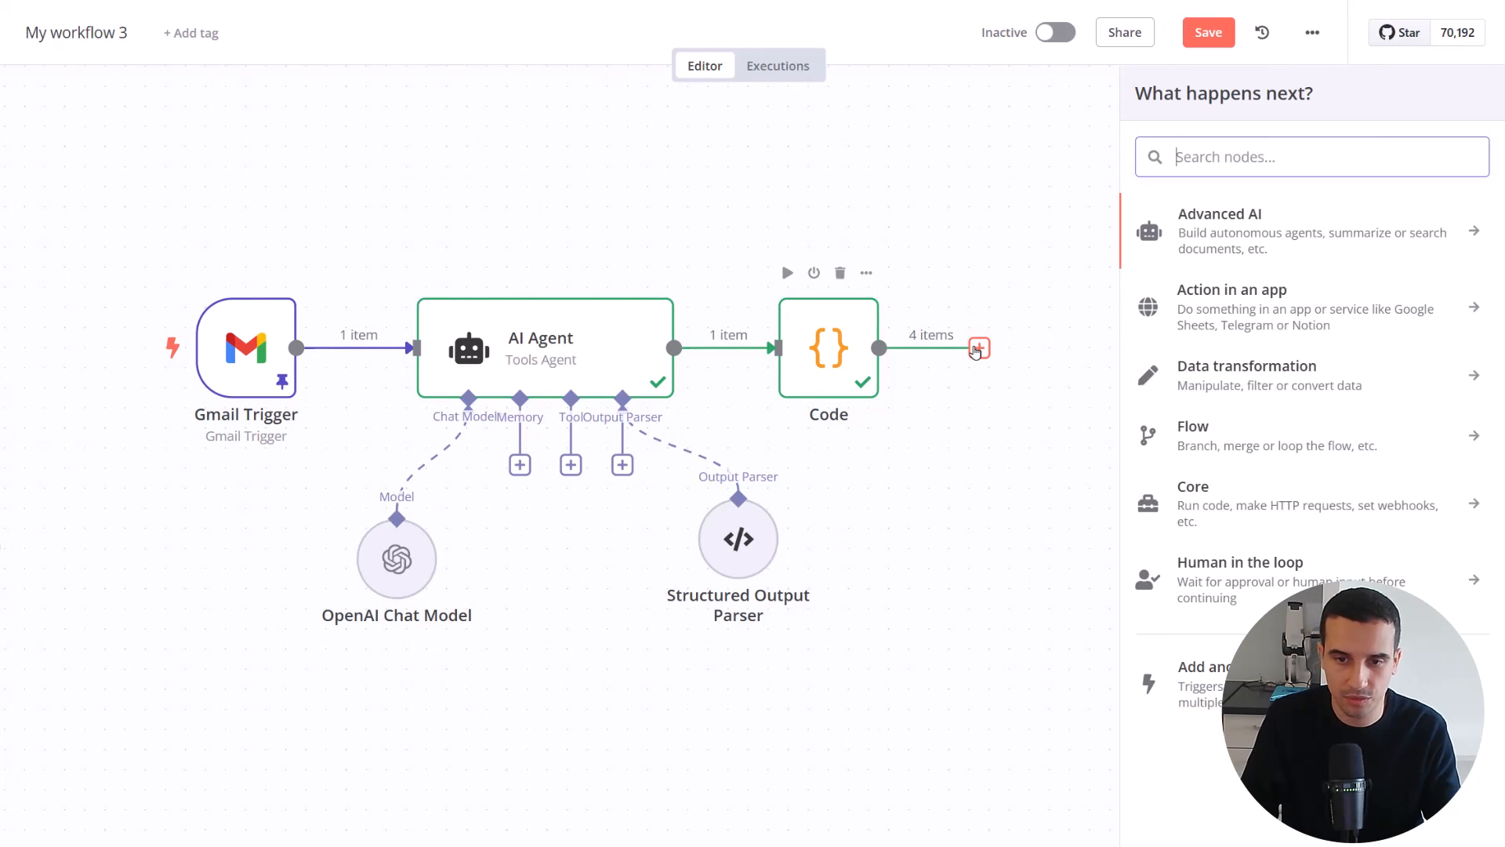
type("google sheets")
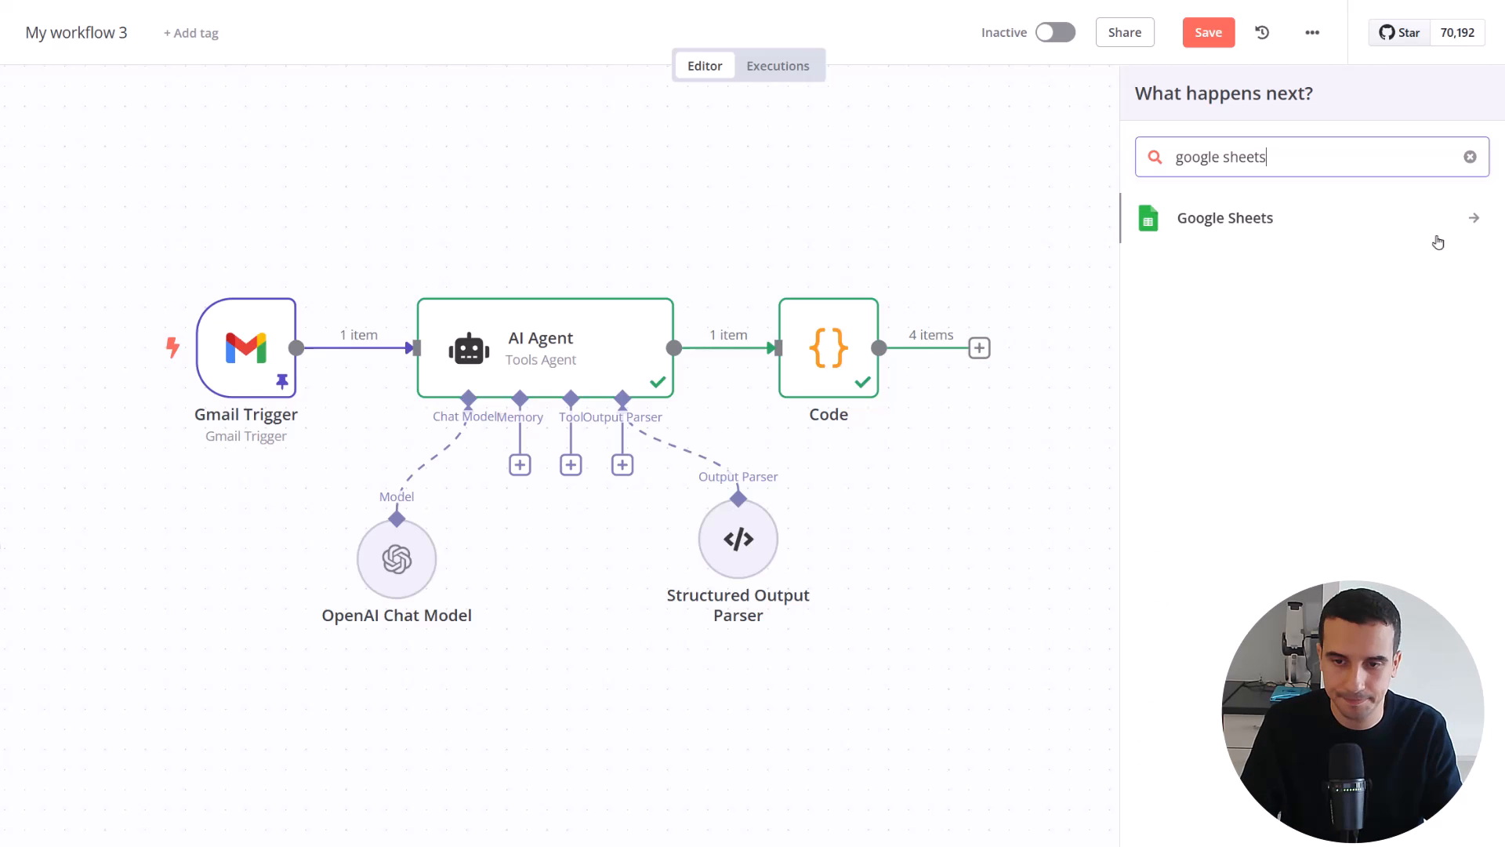
key("Return")
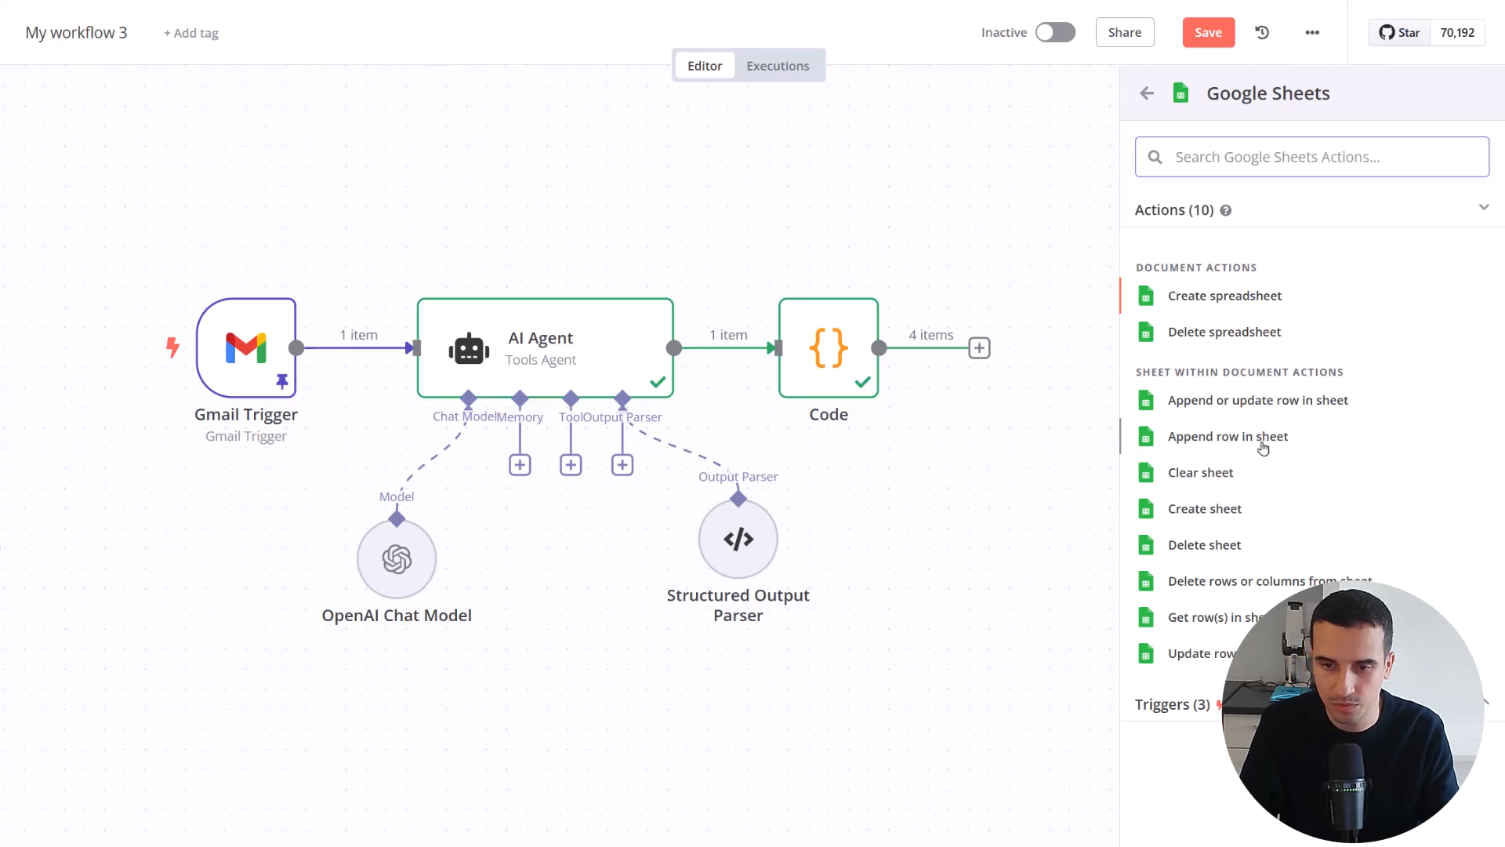
left_click(1323, 443)
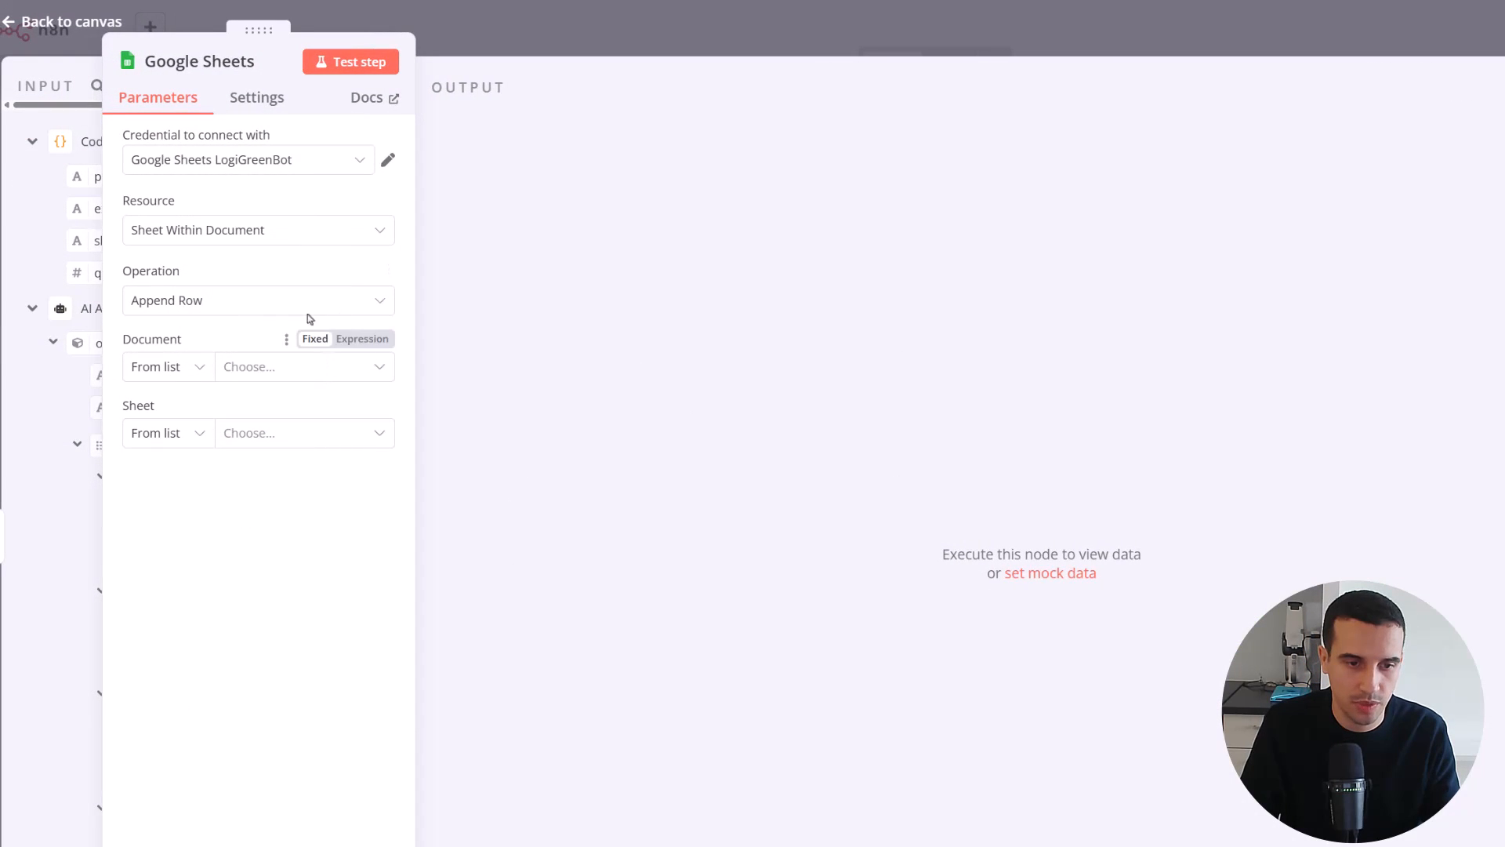
Set the Google Sheets node's target document to Email Parsing and its sheet to Sheet1
left_click(305, 366)
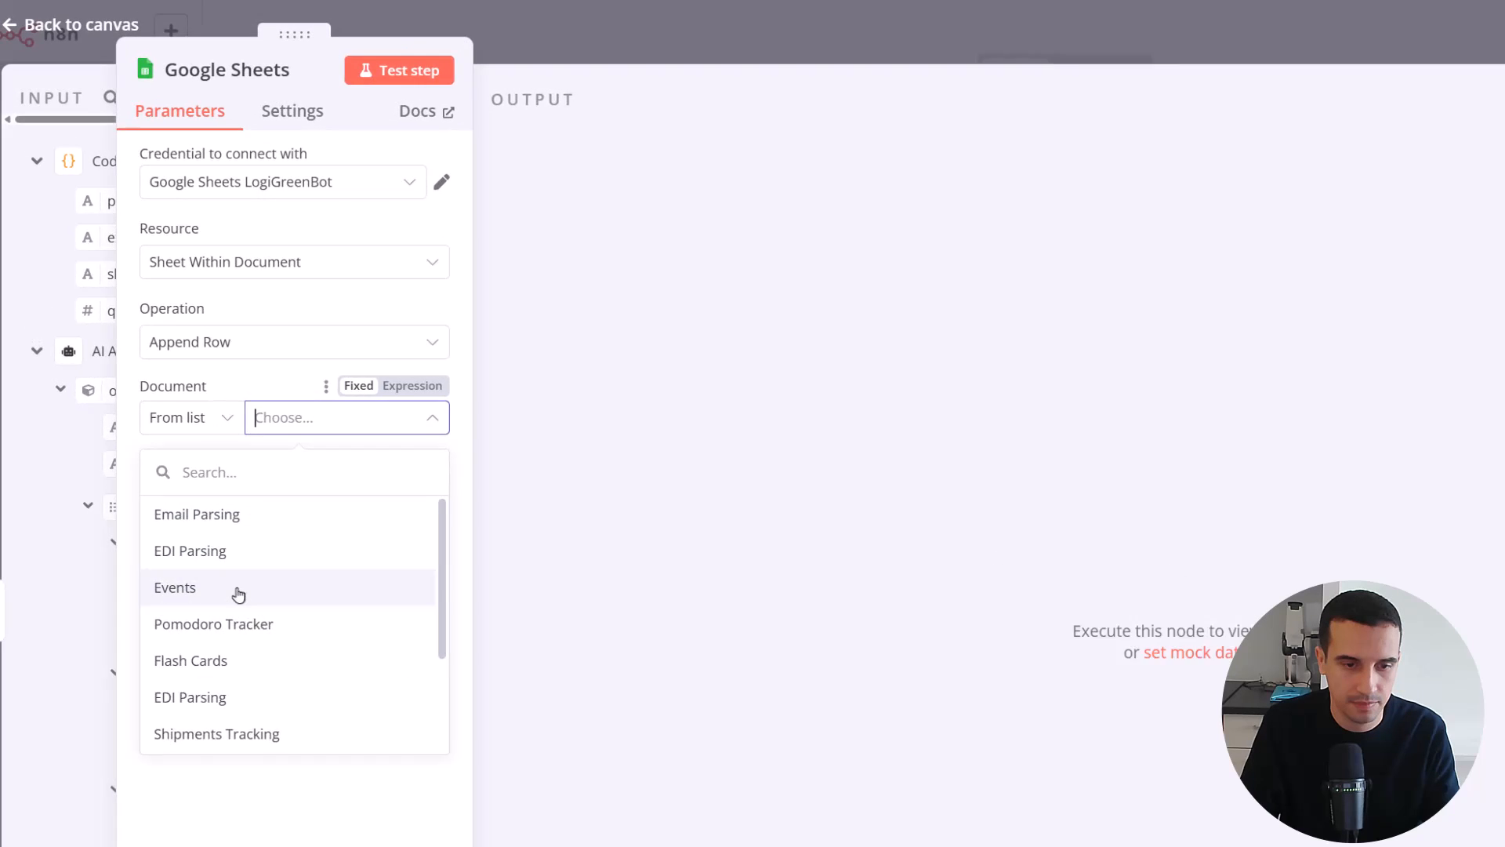
left_click(260, 510)
left_click(361, 501)
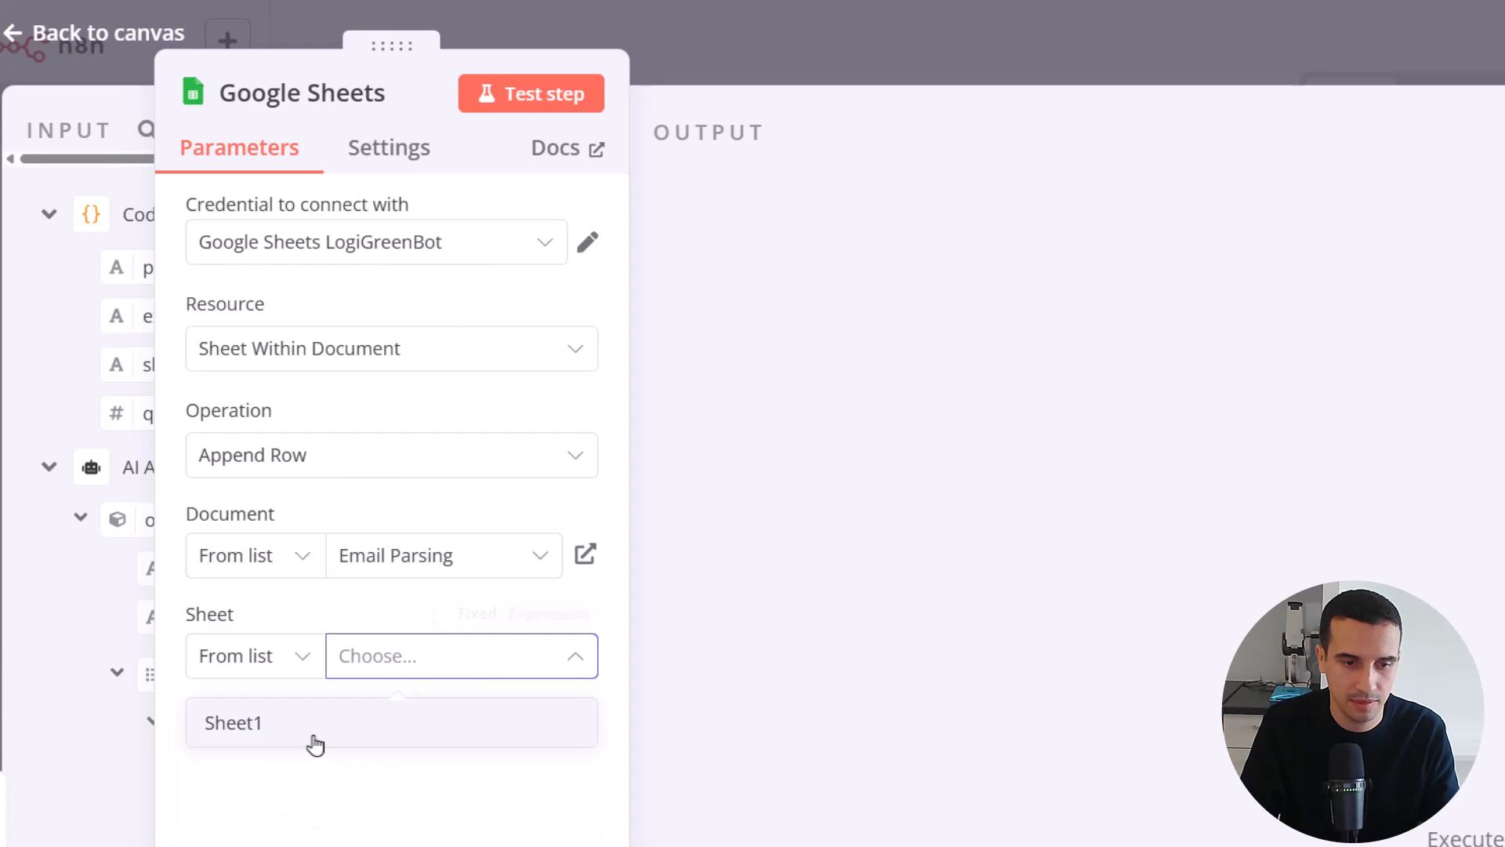
left_click(309, 733)
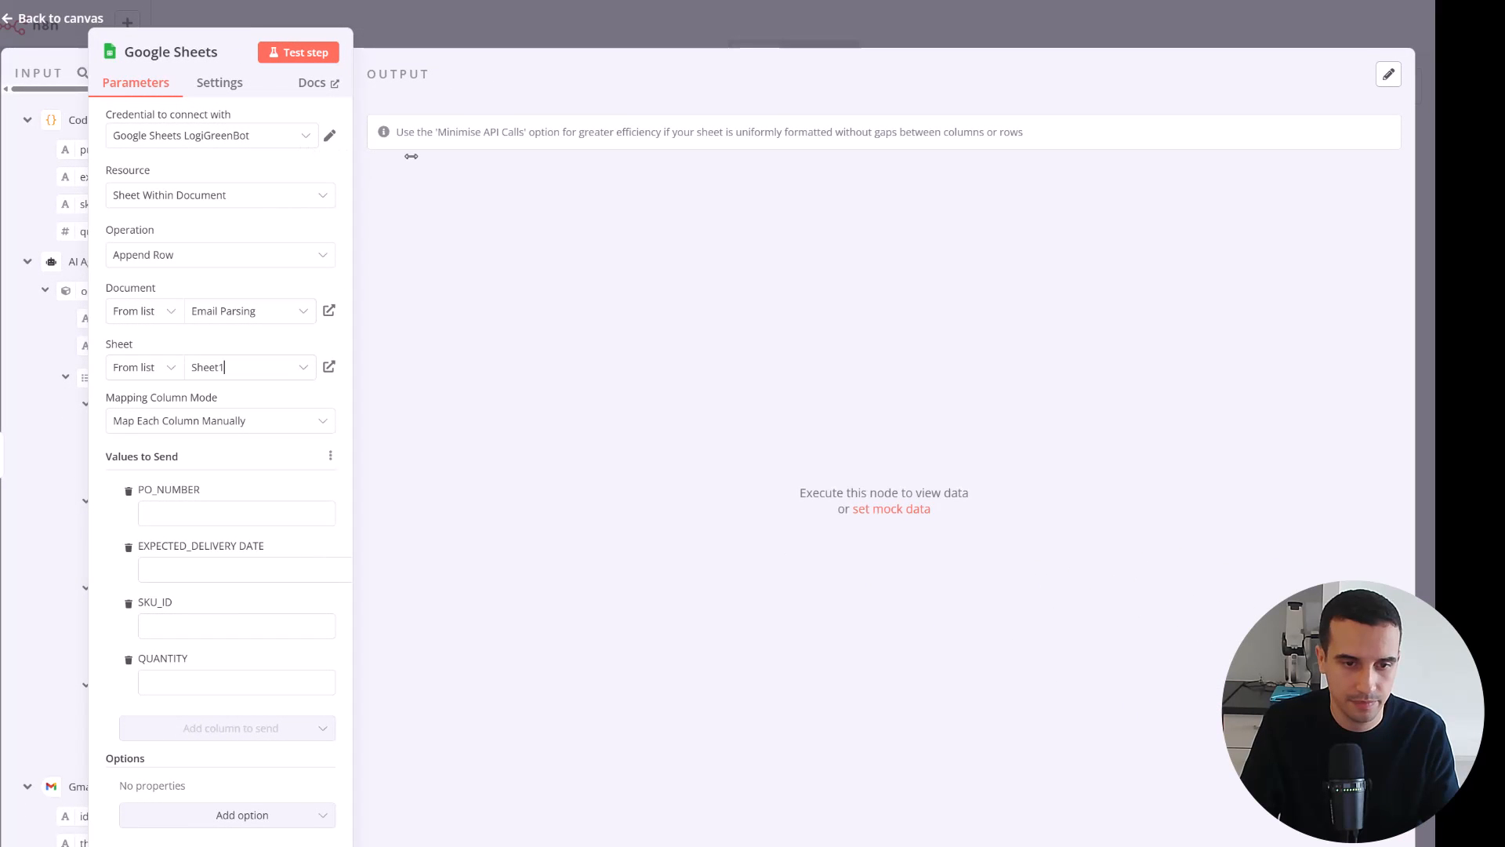
Widen the Google Sheets node's settings and input data areas, and keep the column mapping mode at Map Each Column Manually
left_click_drag(353, 166, 891, 258)
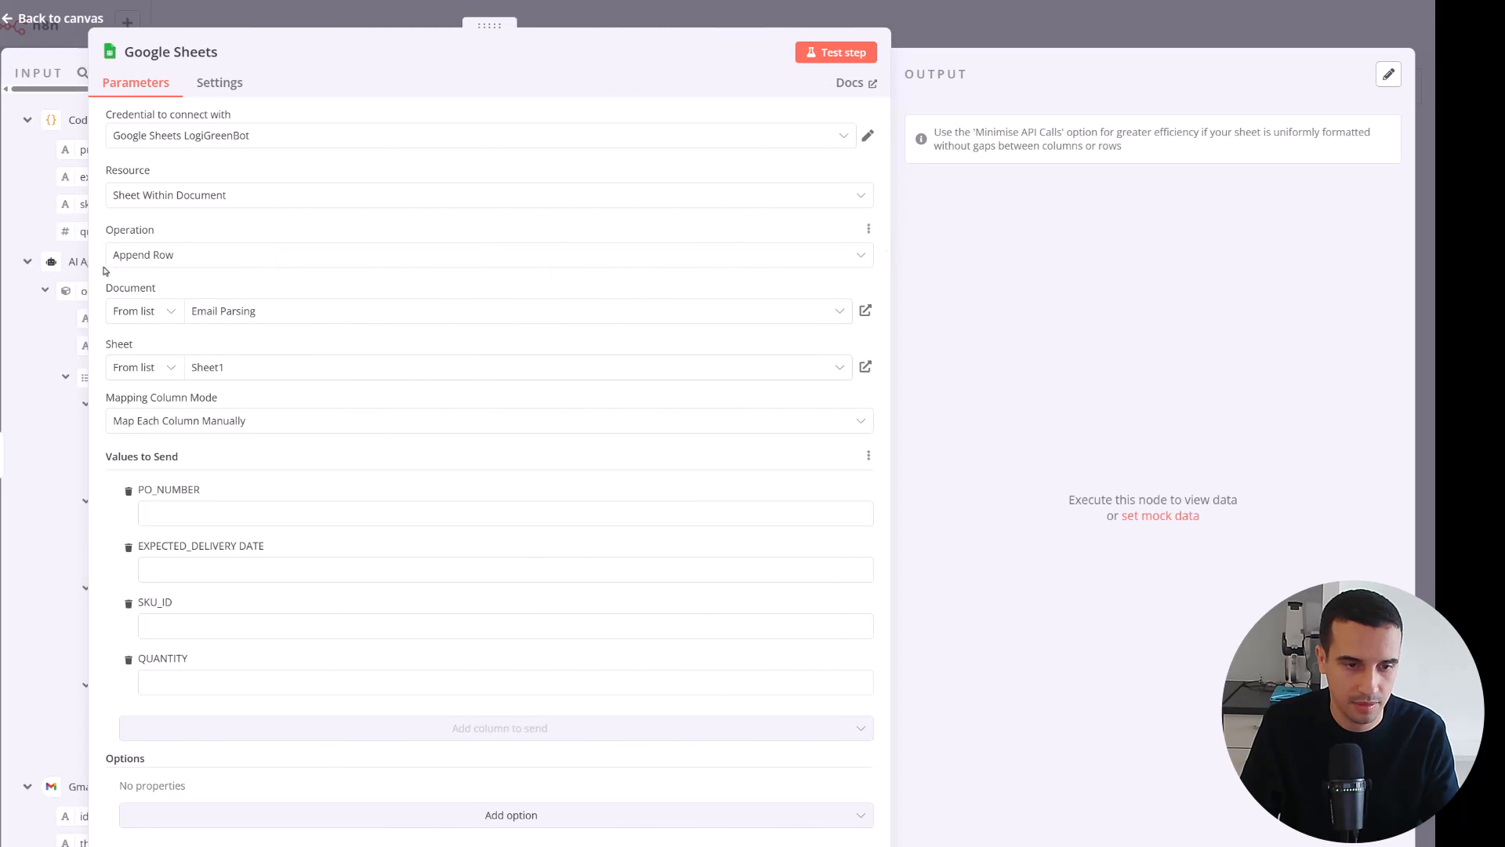
left_click_drag(87, 247, 446, 248)
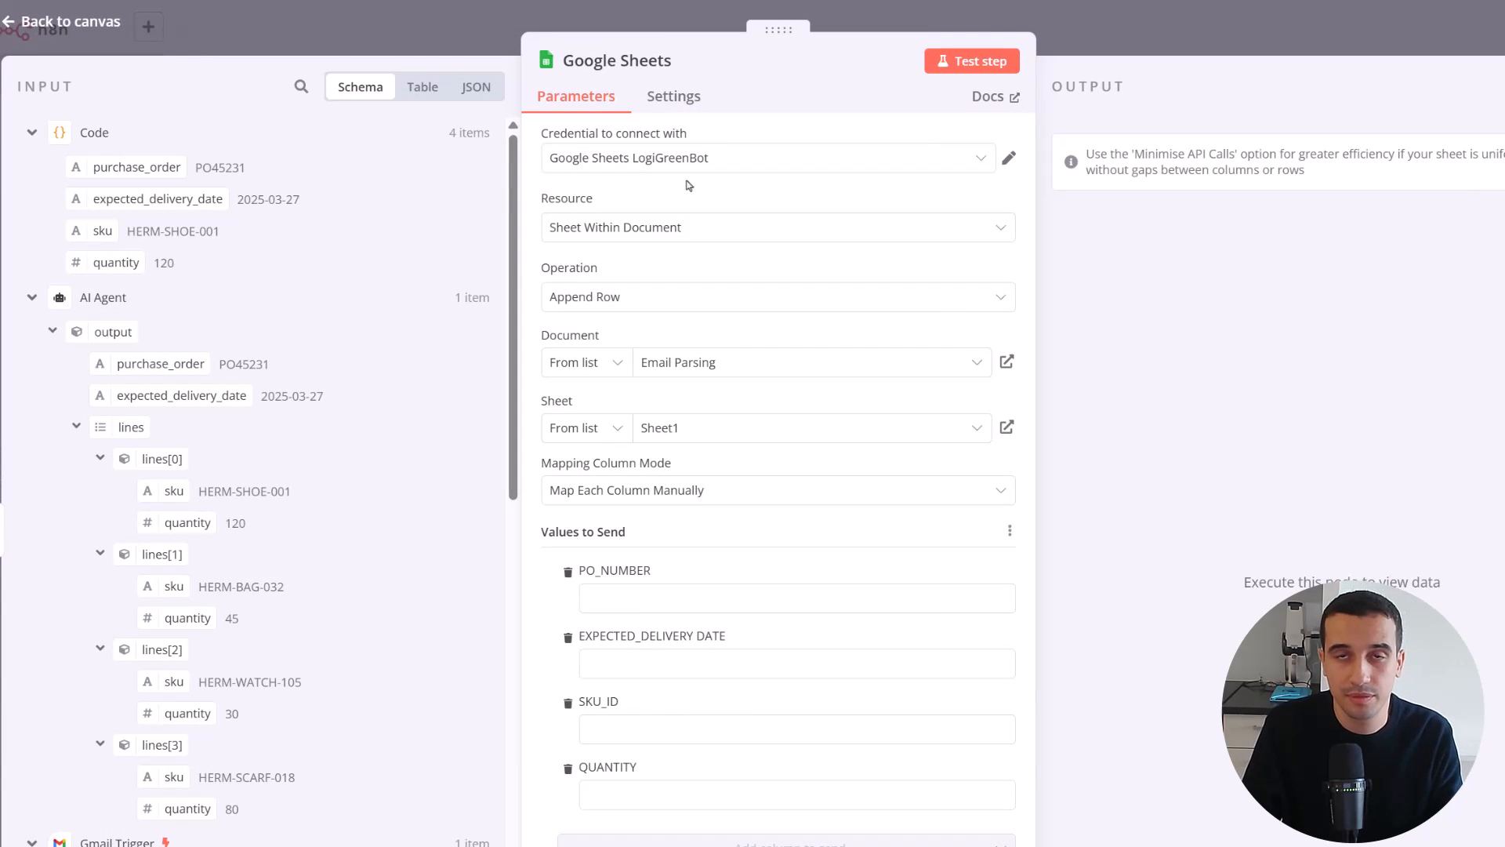
left_click(665, 492)
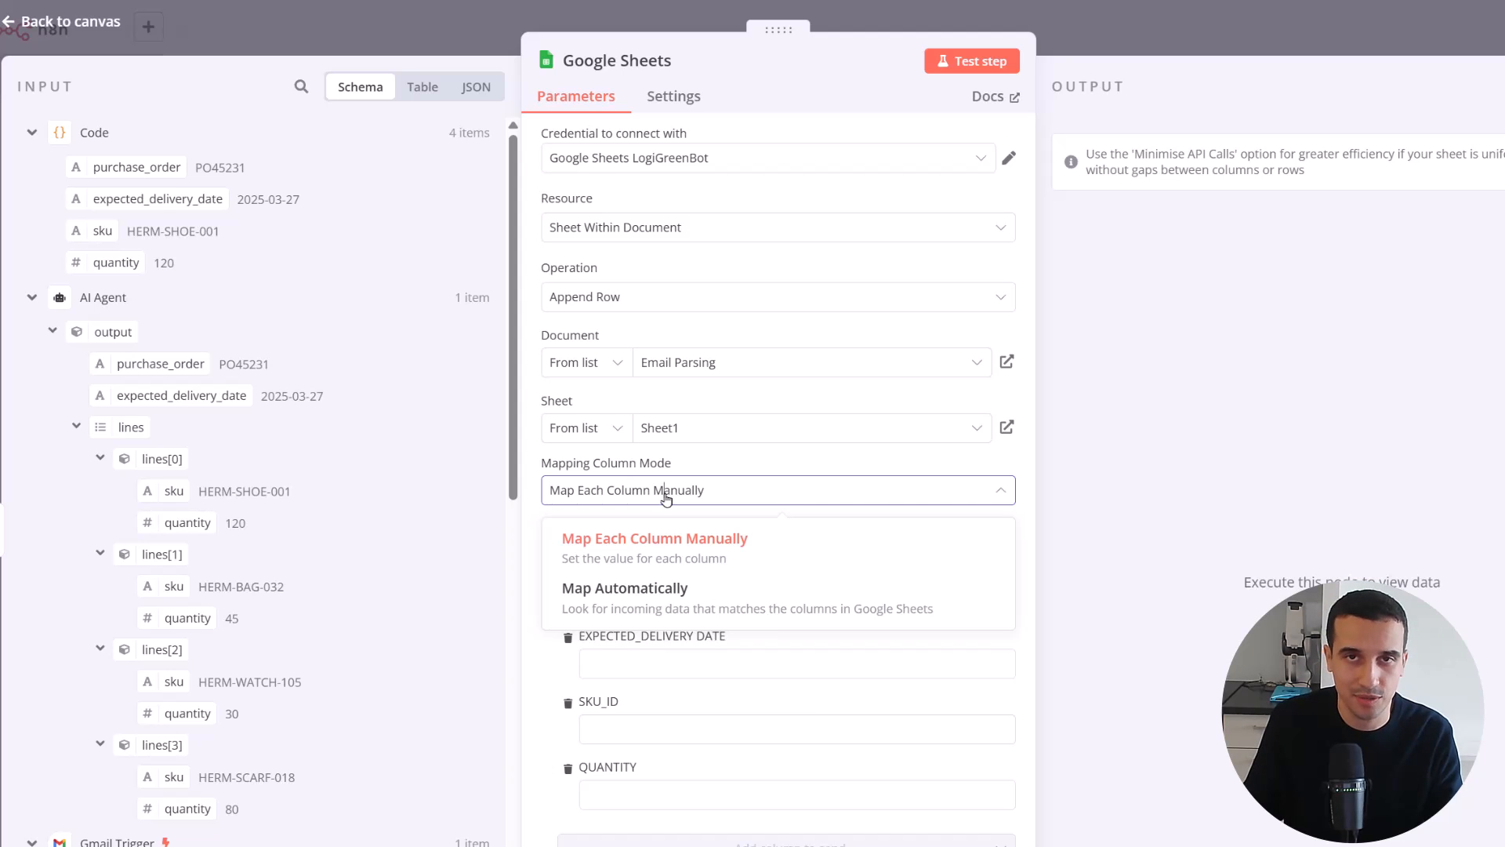
left_click(666, 494)
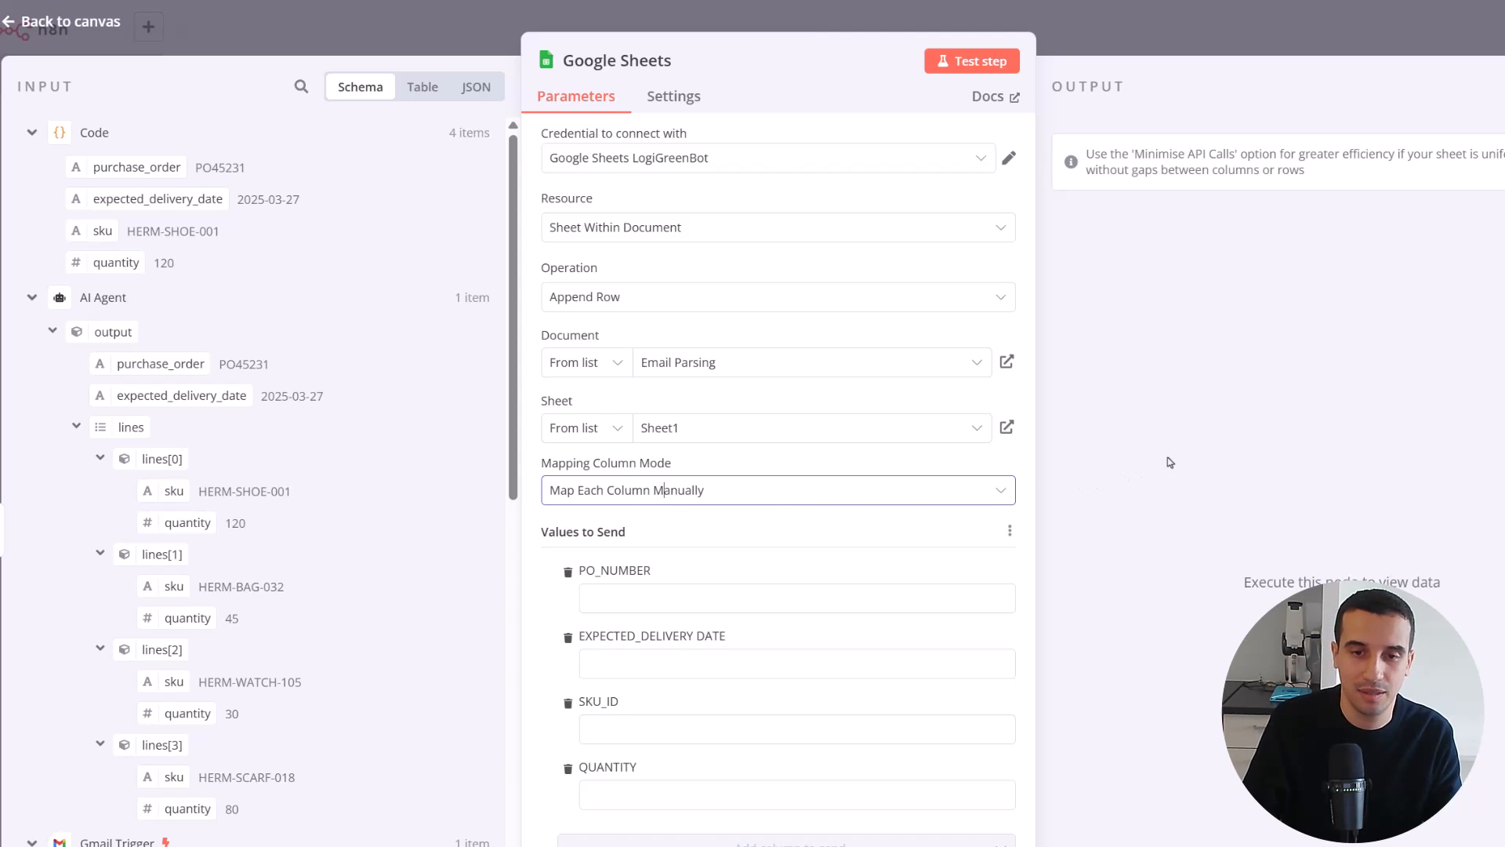
left_click(1074, 439)
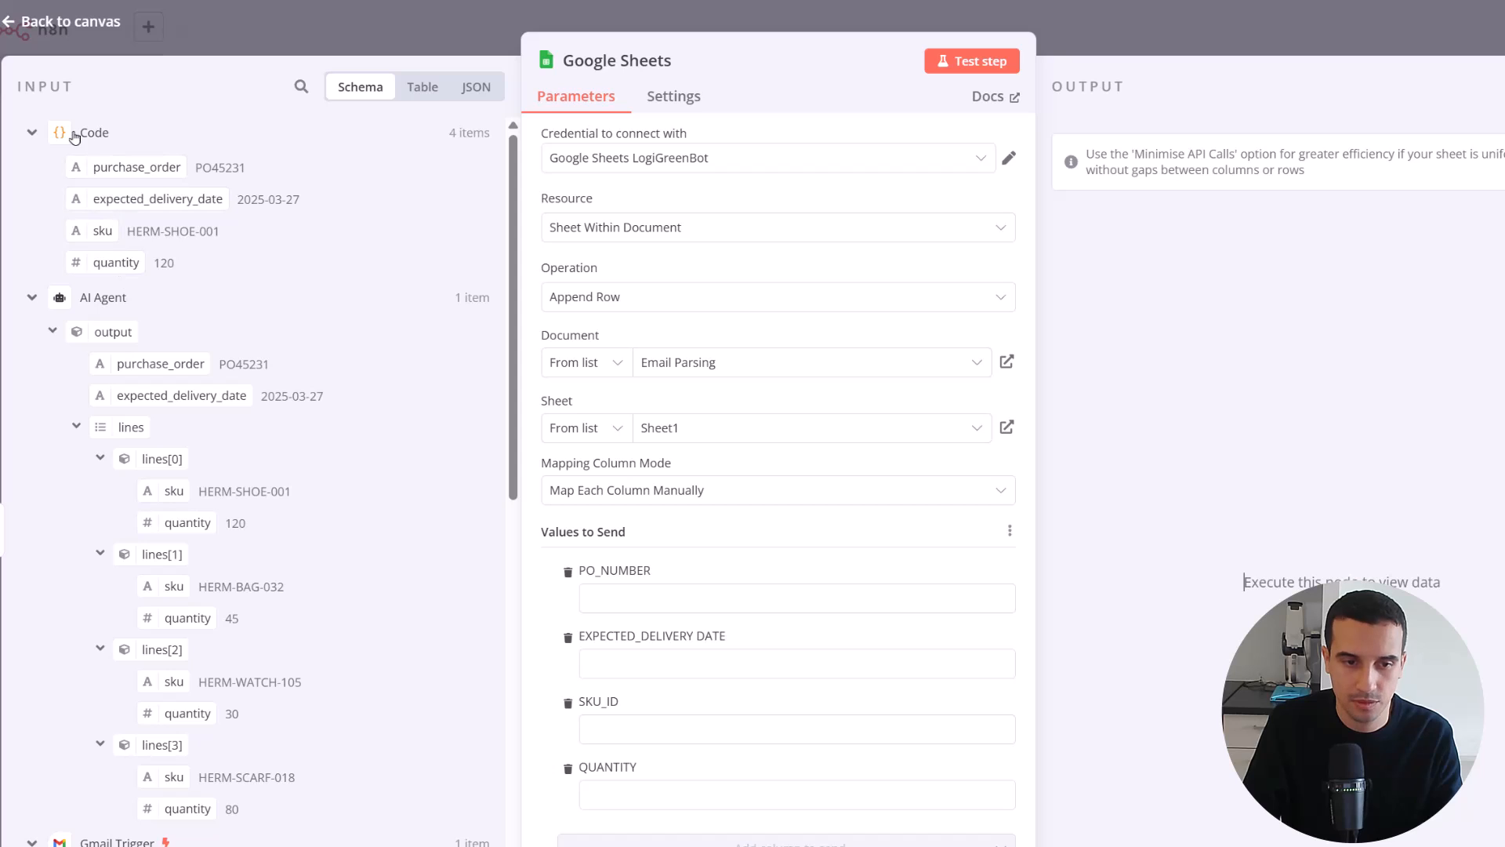
Map the Code node's purchase_order, expected_delivery_date, sku and quantity fields to PO_NUMBER, EXPECTED_DELIVERY DATE, SKU_ID and QUANTITY, and return to the canvas
left_click(31, 298)
left_click(31, 337)
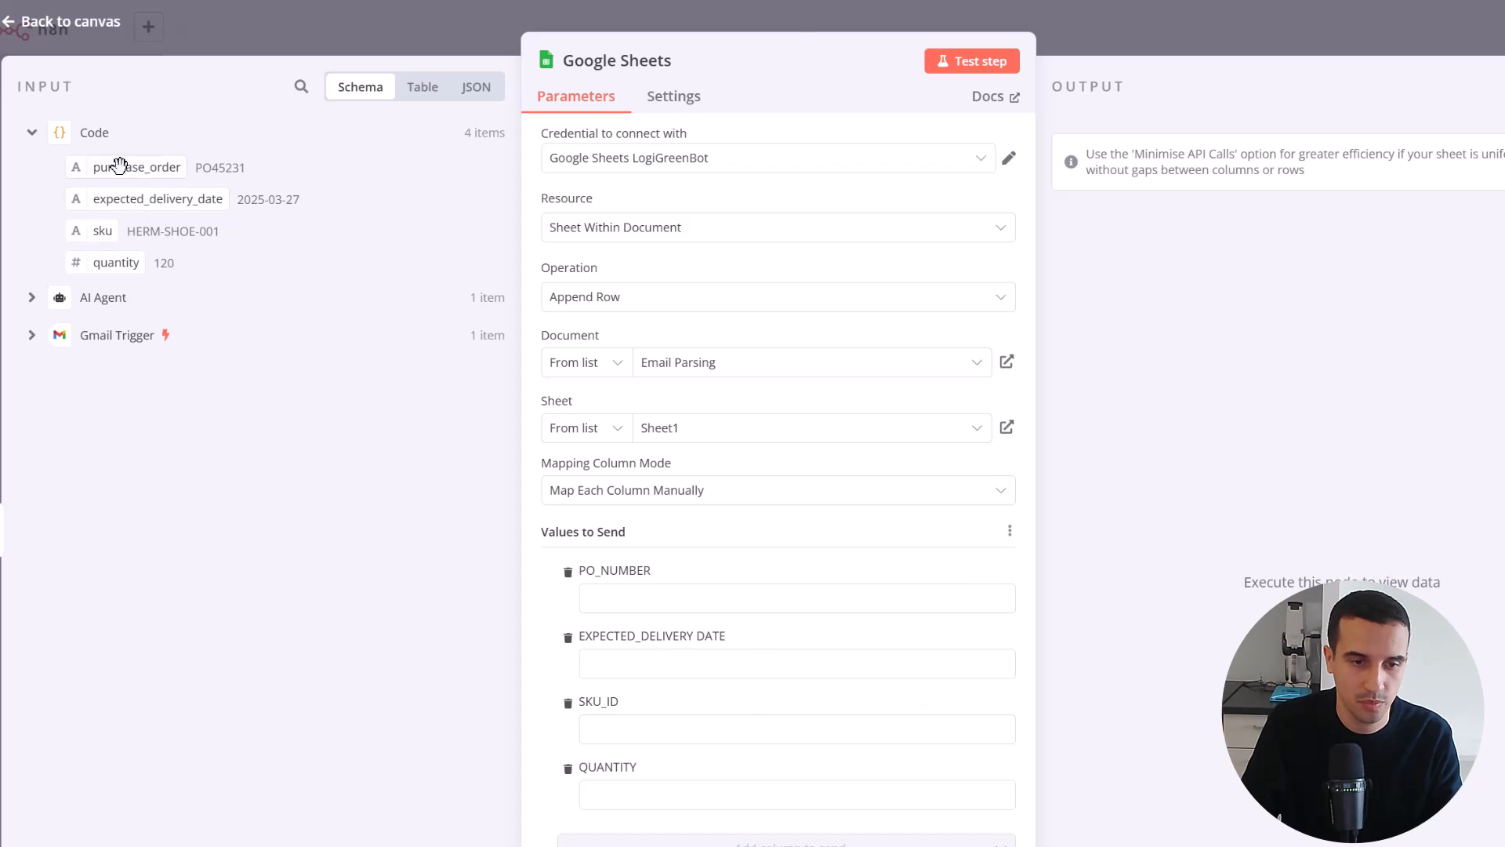
left_click_drag(126, 167, 643, 592)
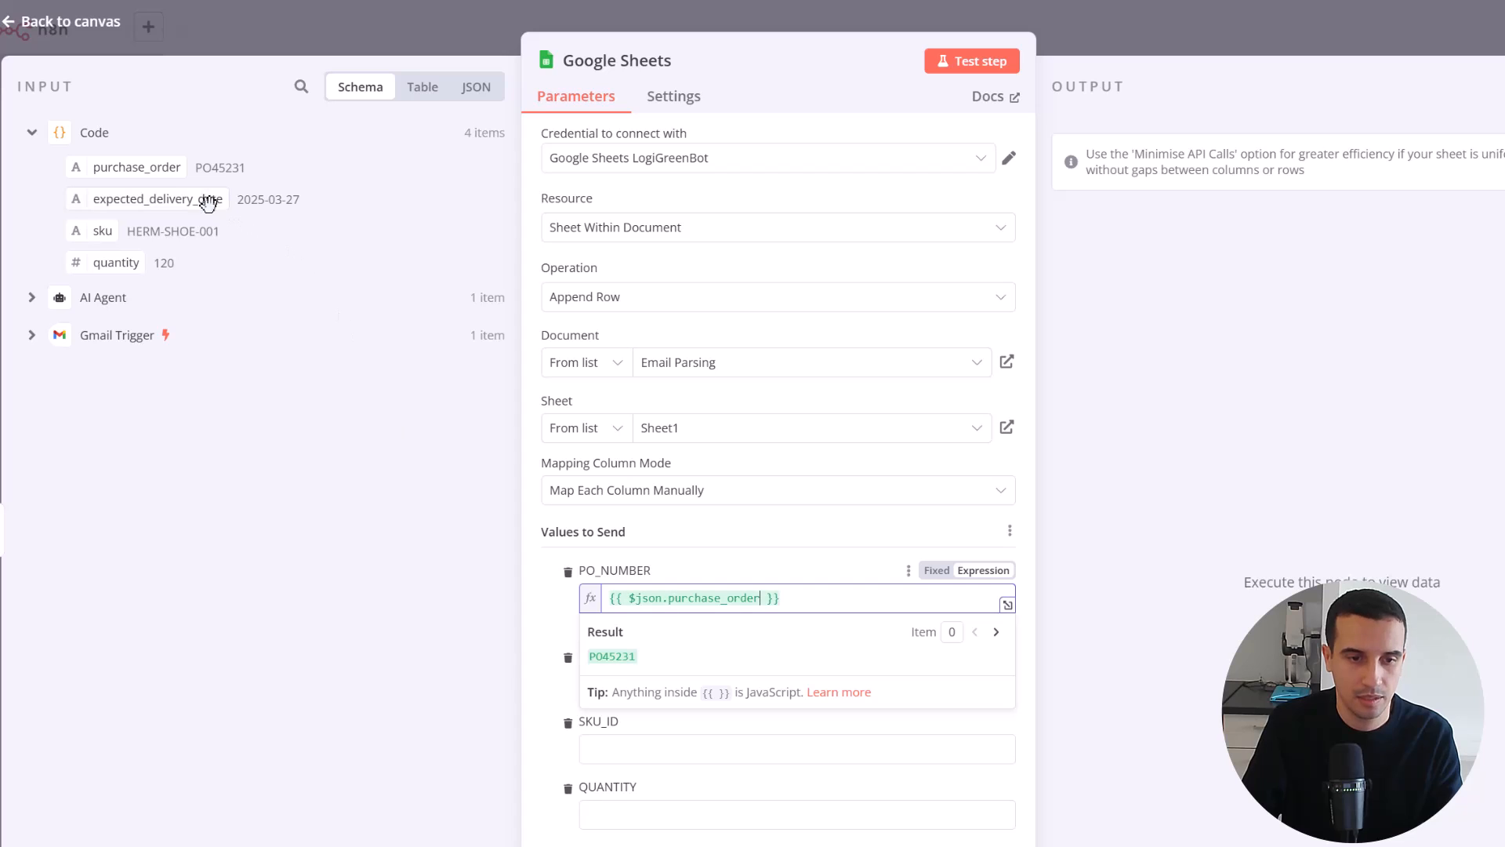
left_click_drag(181, 200, 706, 679)
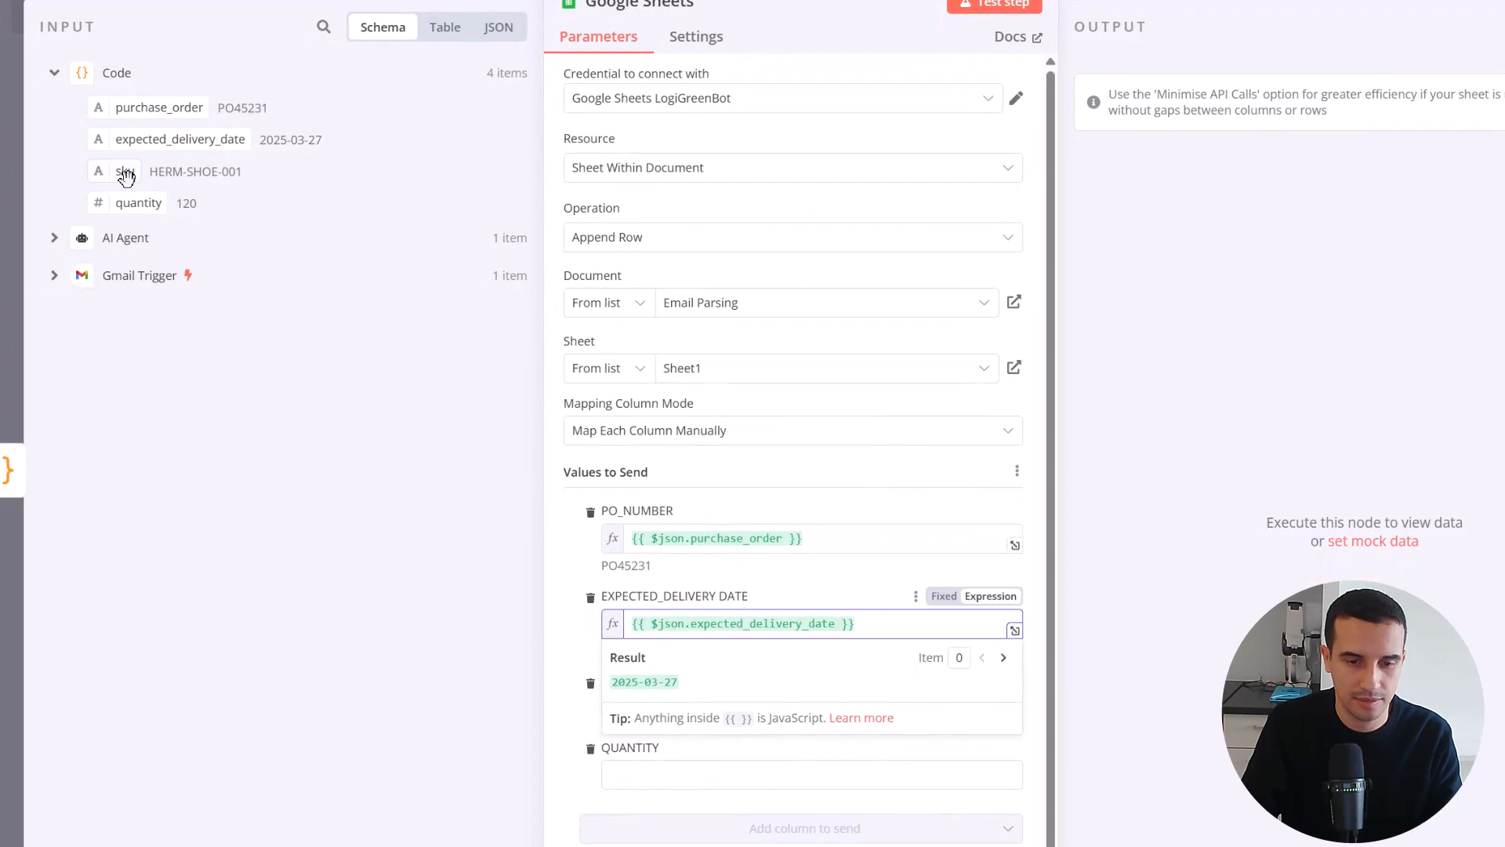
left_click_drag(126, 174, 709, 710)
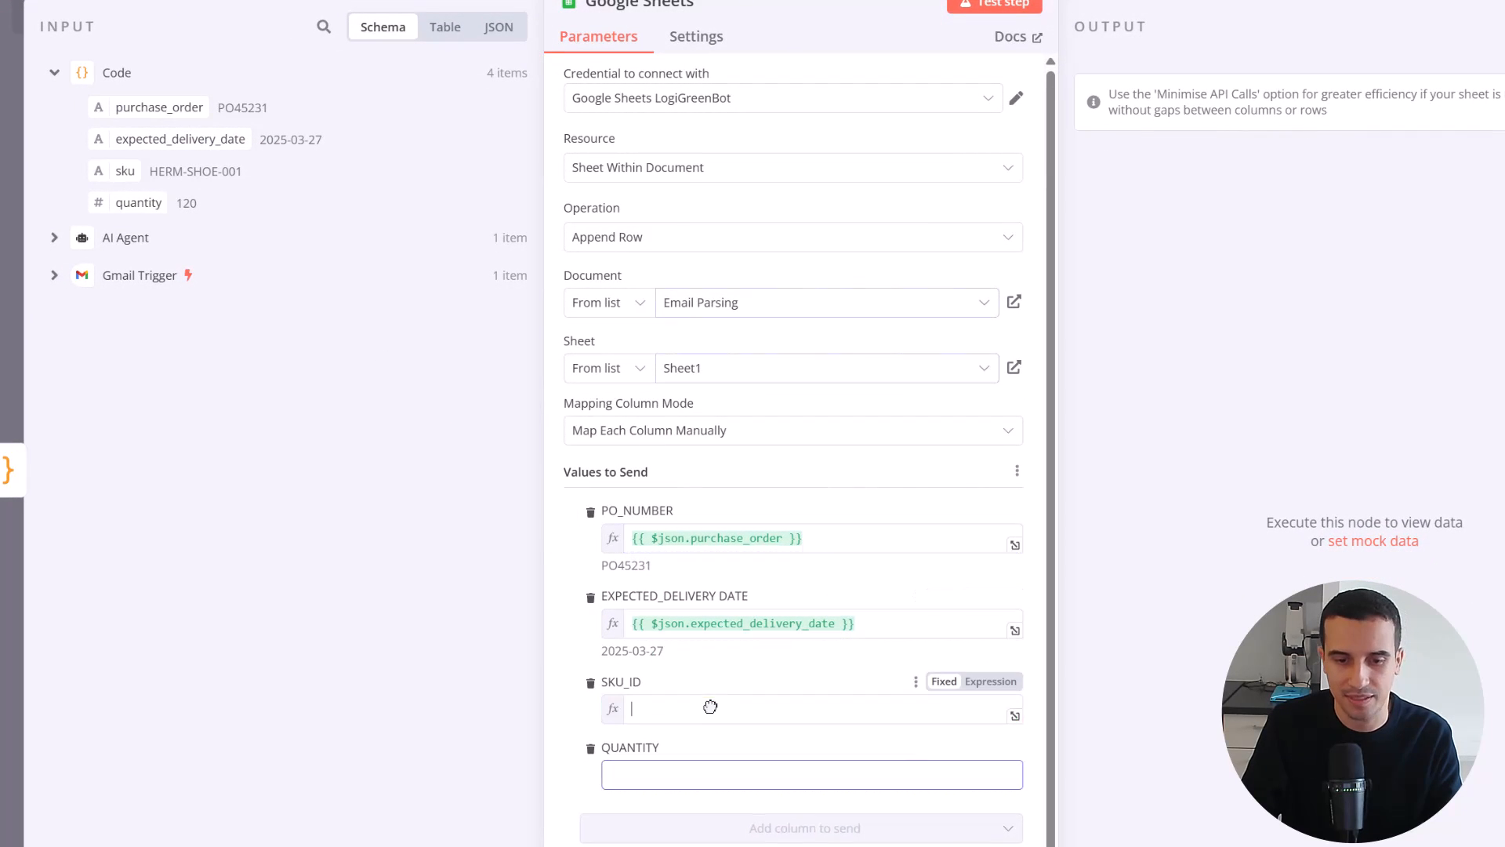
left_click_drag(129, 208, 705, 795)
key("Escape")
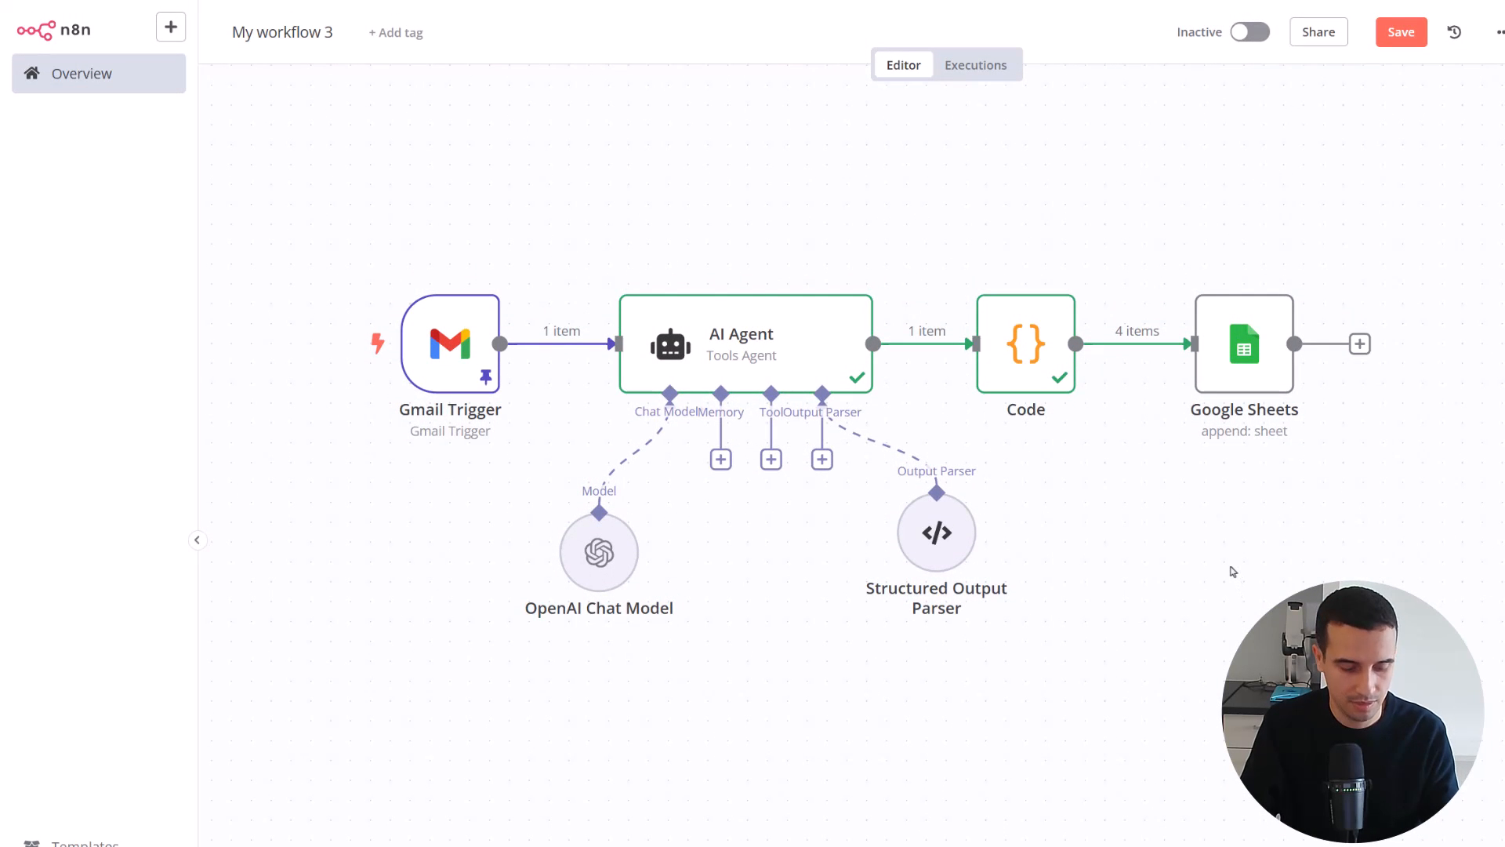
Switch to the Email Parsing spreadsheet in Google Sheets and clear the data in rows 2 to 5, keeping the headers
key("alt+Tab")
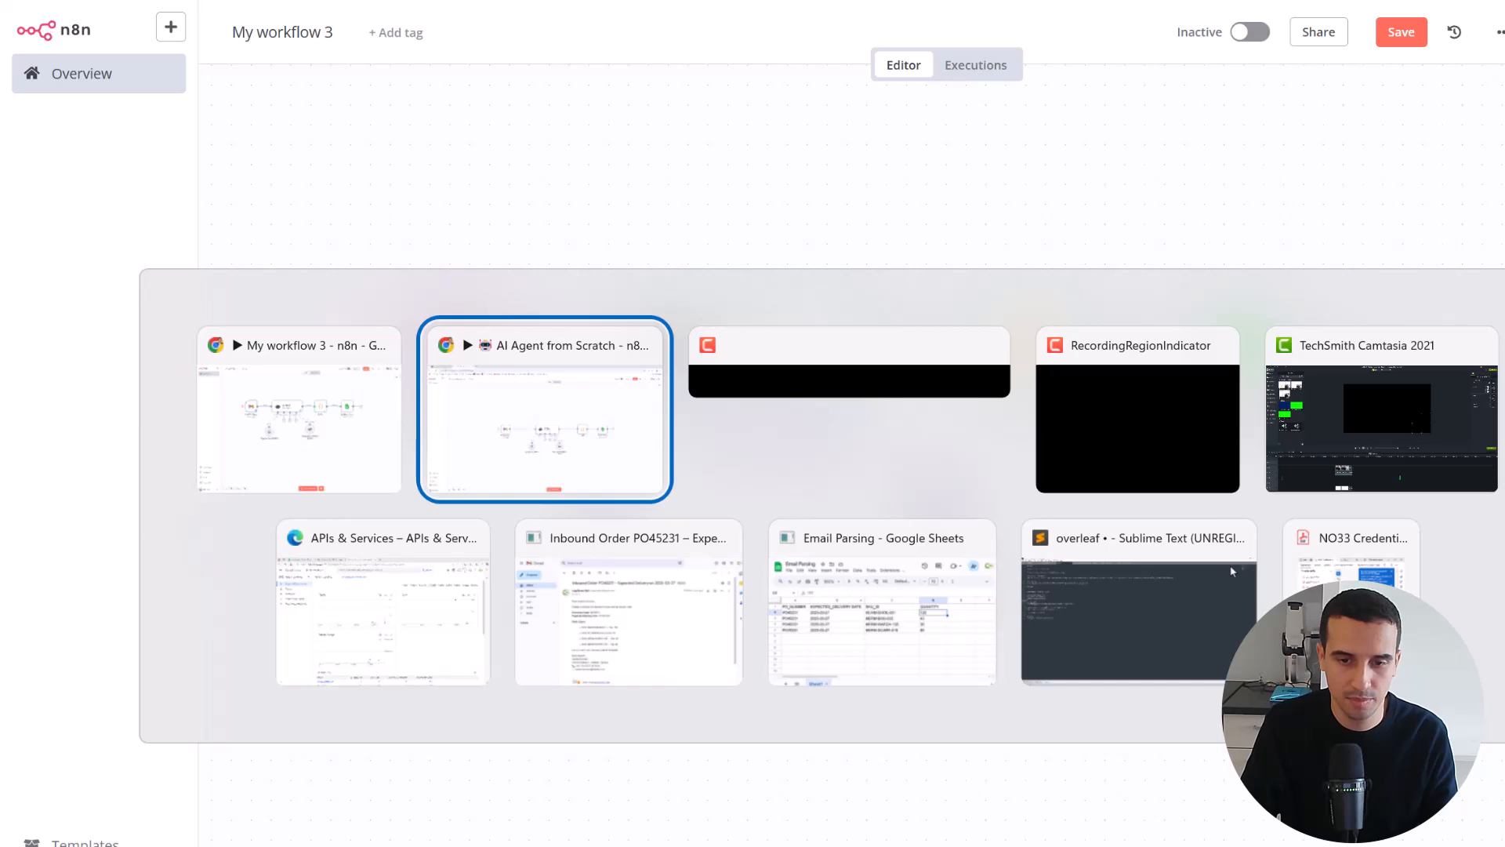
key("Tab")
key("Tab")
key("Tab")
key("Tab")
key("Tab")
key("Tab")
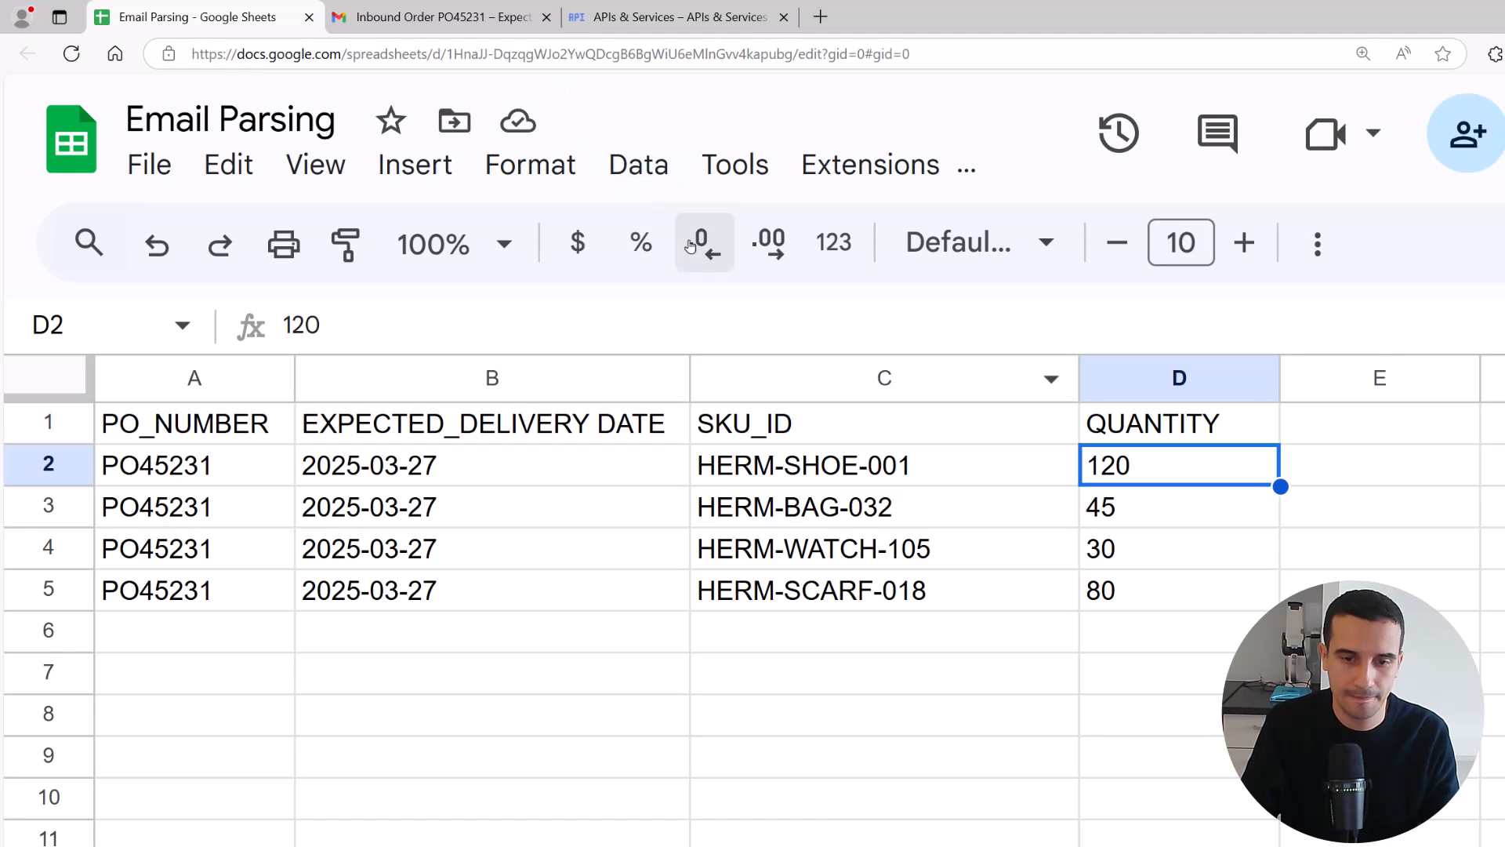
left_click(1133, 717)
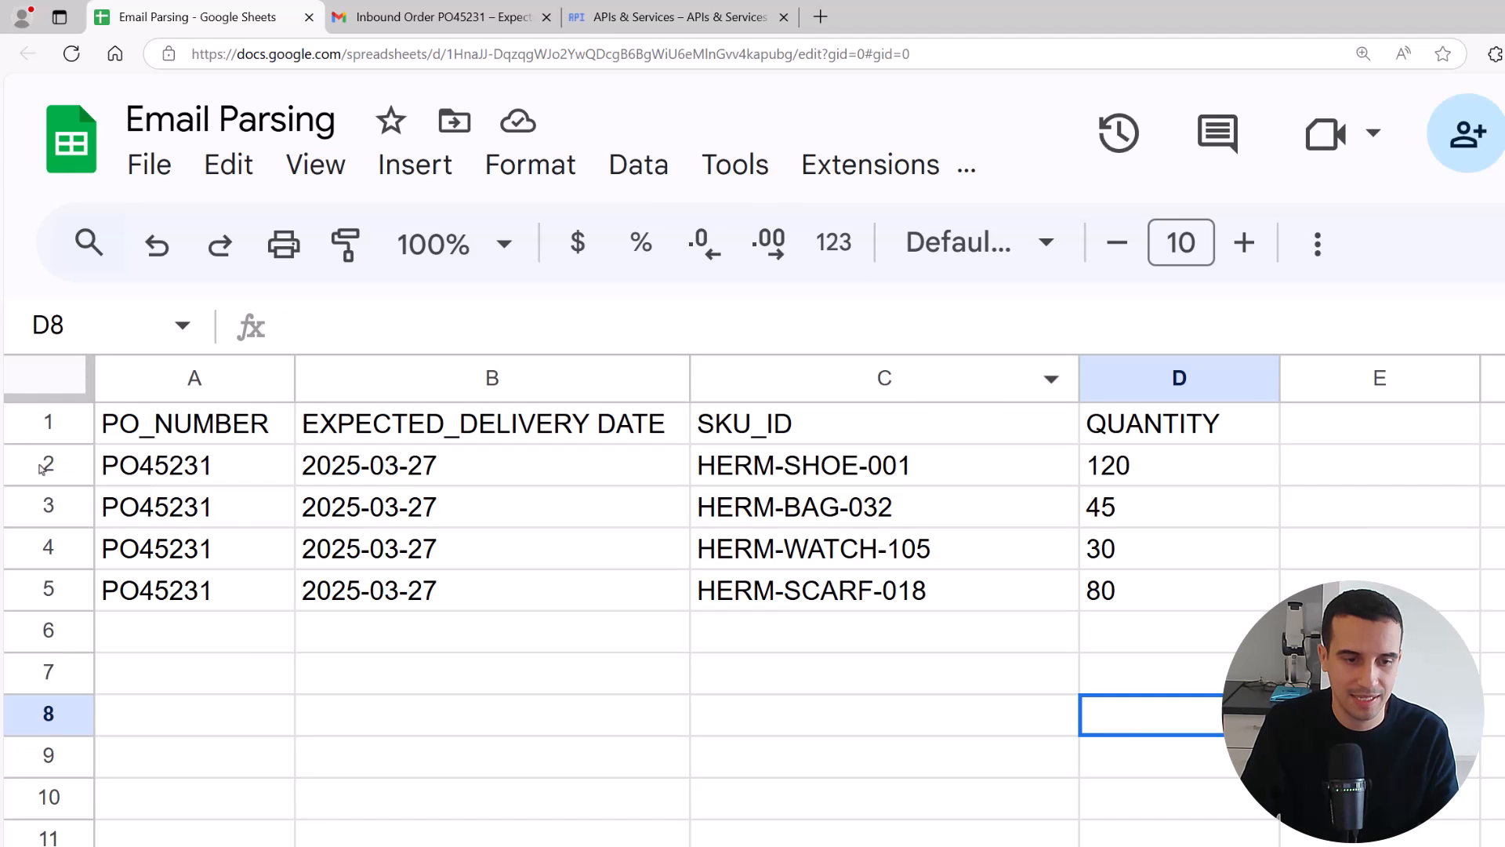
left_click_drag(43, 468, 29, 586)
key("Delete")
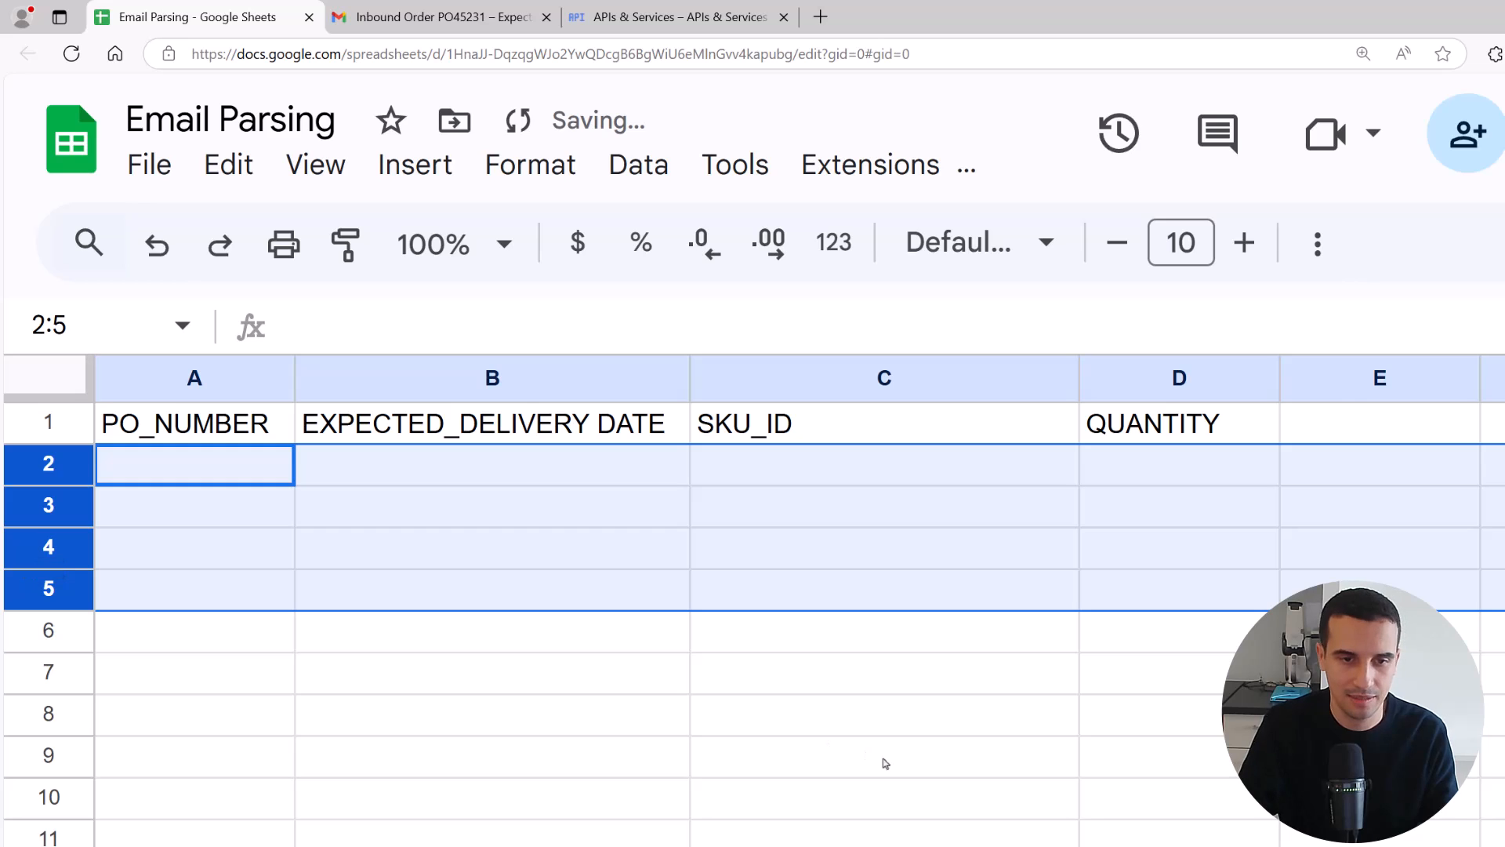
left_click(1068, 688)
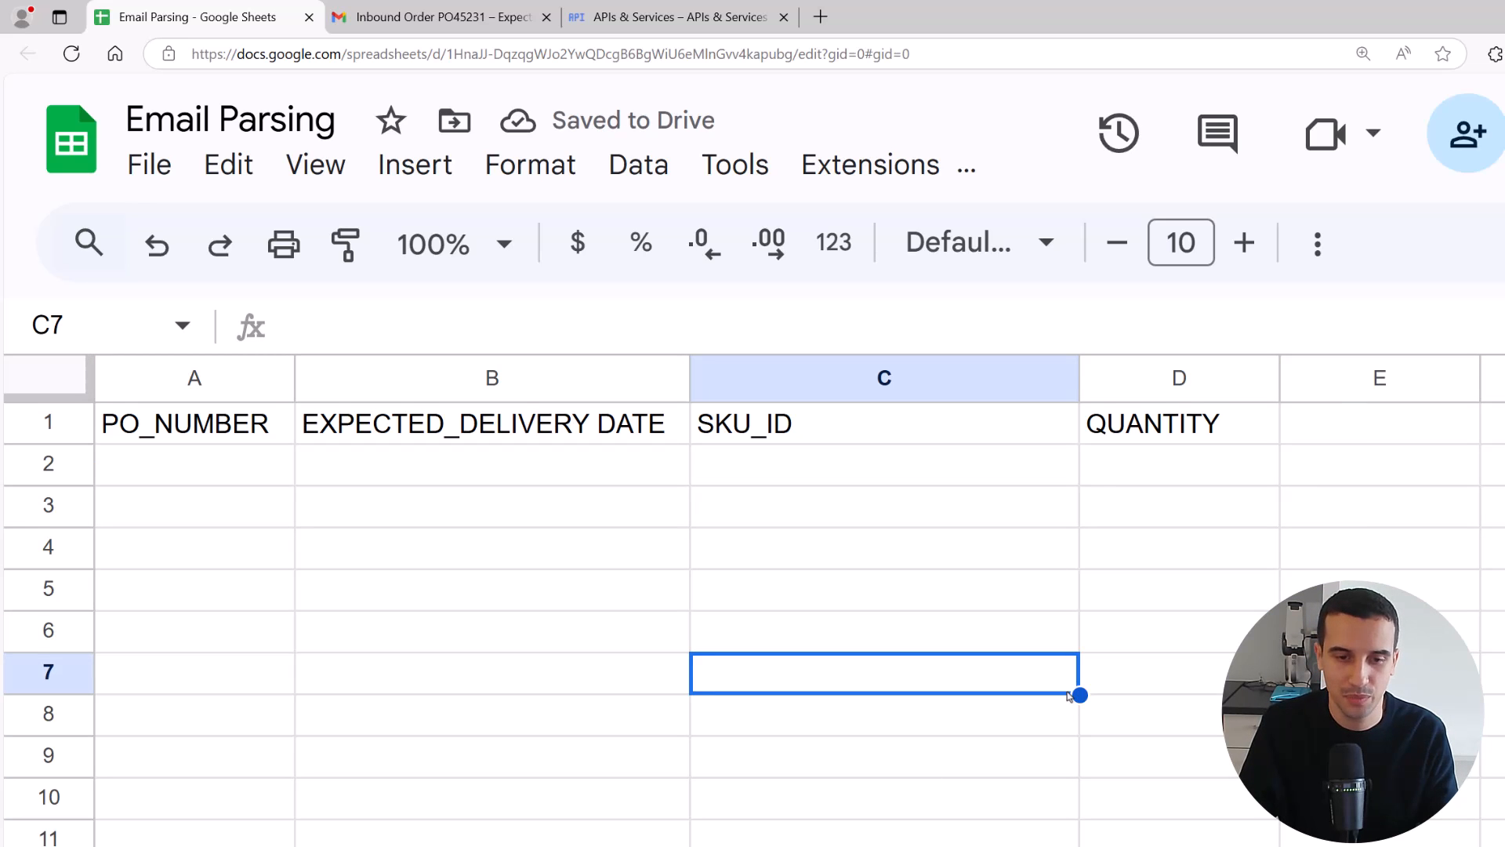
Switch back to n8n, unpin the Gmail Trigger's output data and run a test of the whole workflow
key("alt+Tab")
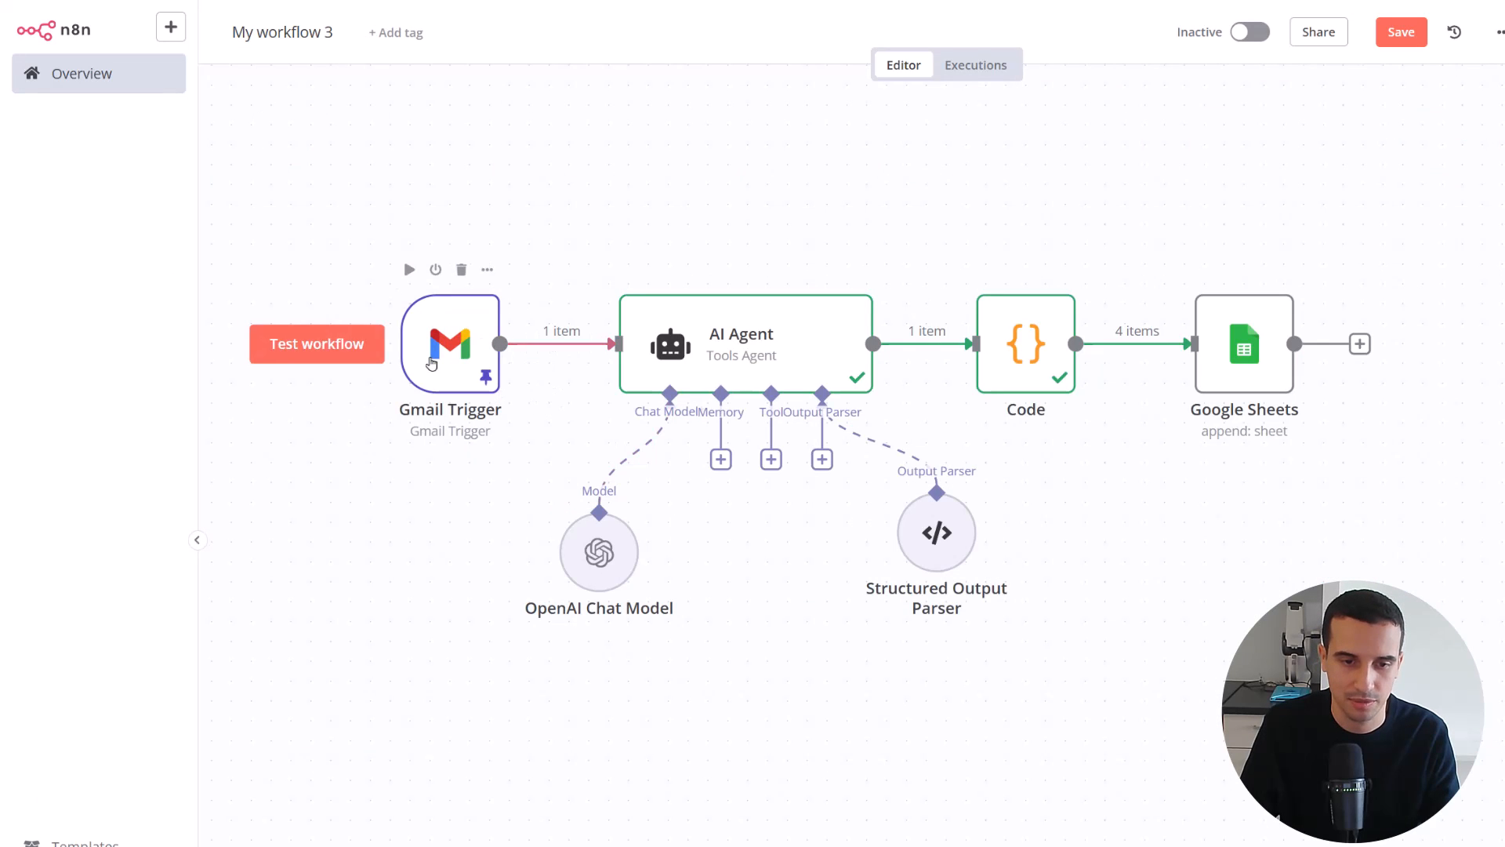
double_click(431, 363)
left_click(980, 81)
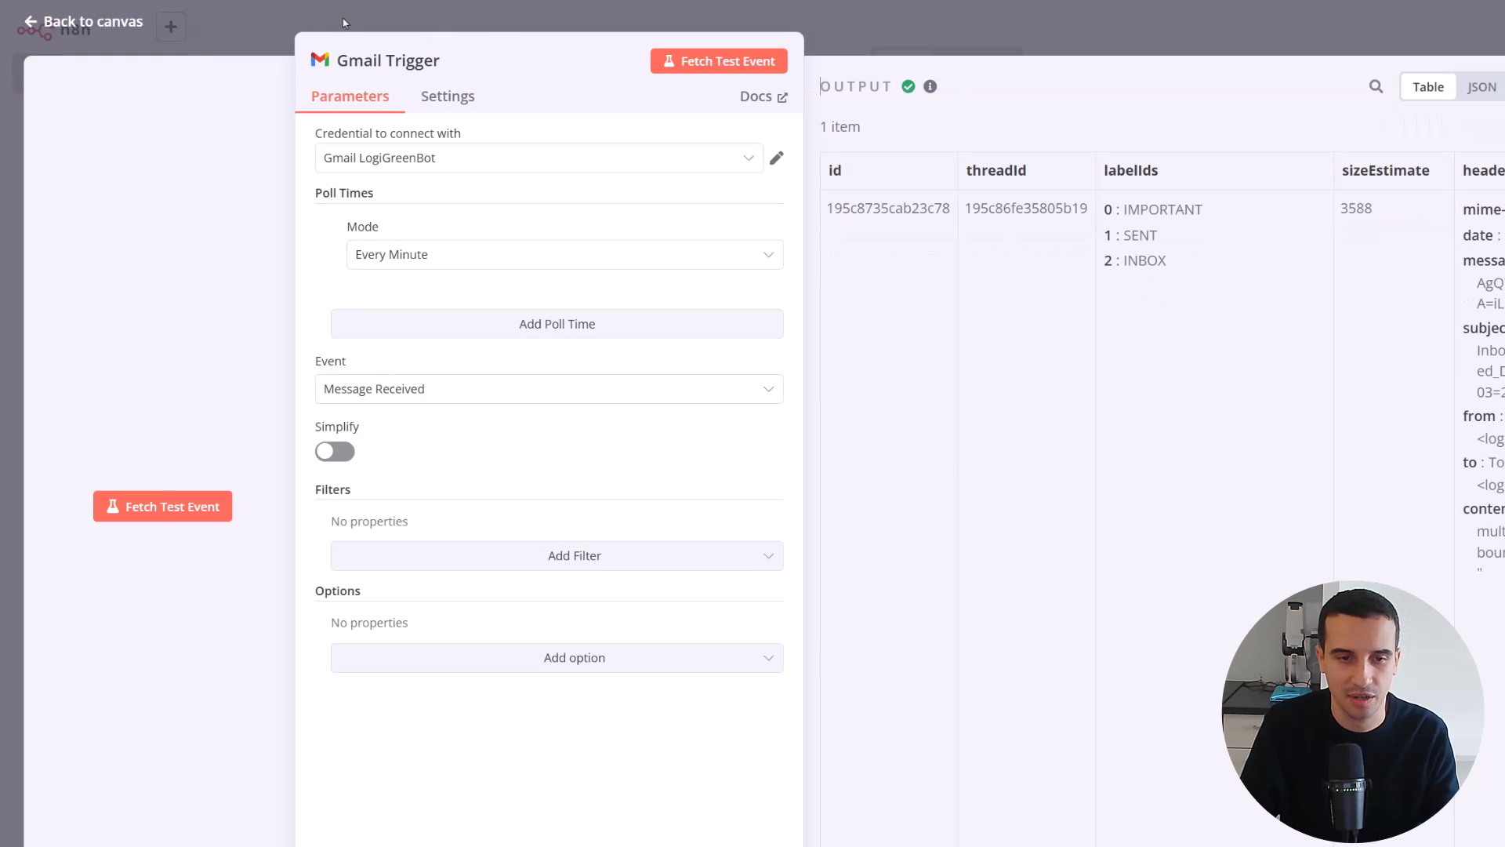
left_click(846, 68)
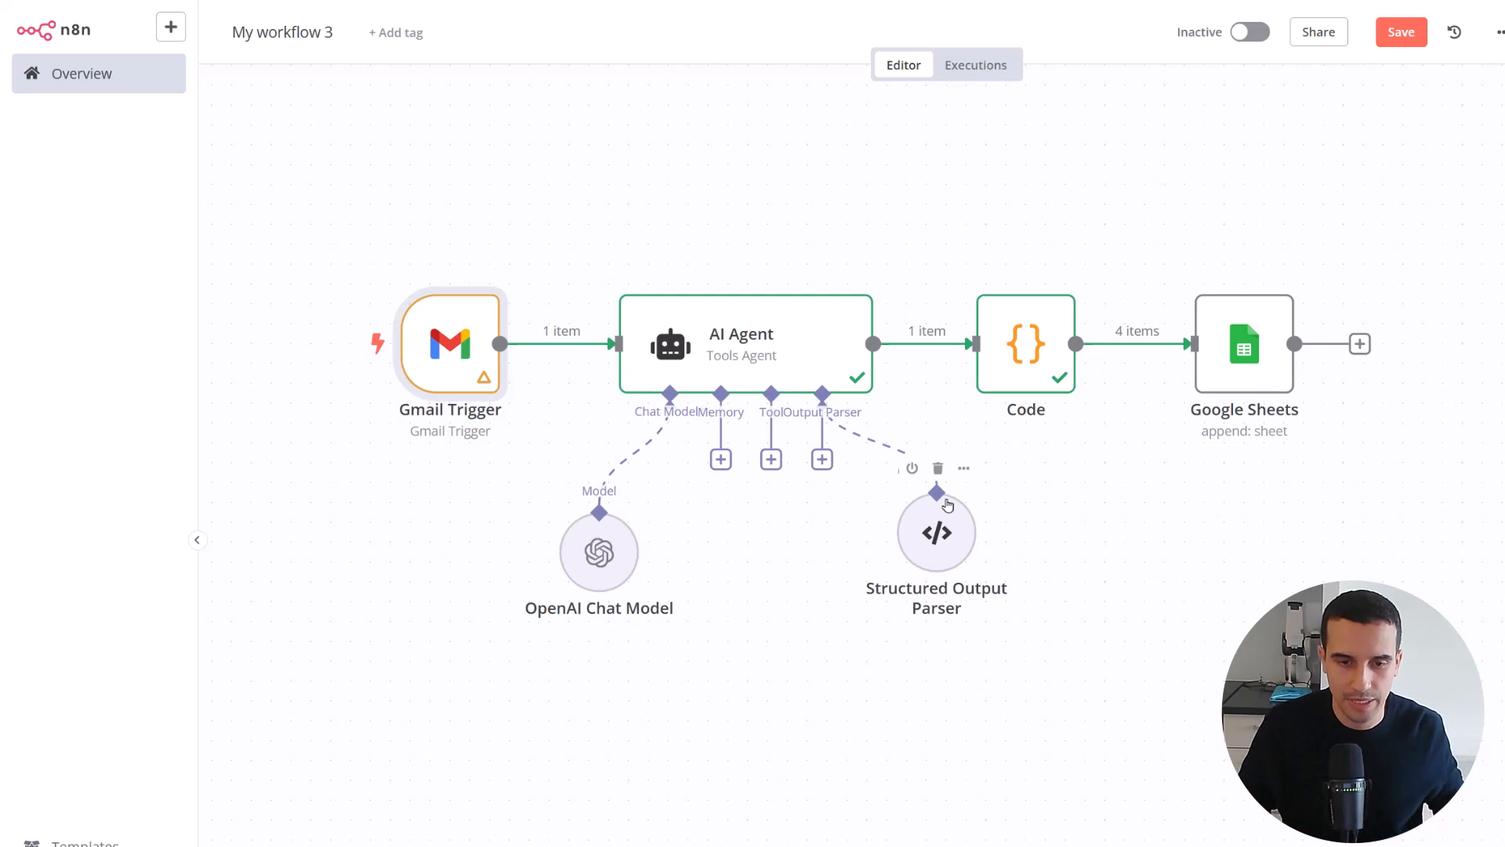
left_click(933, 845)
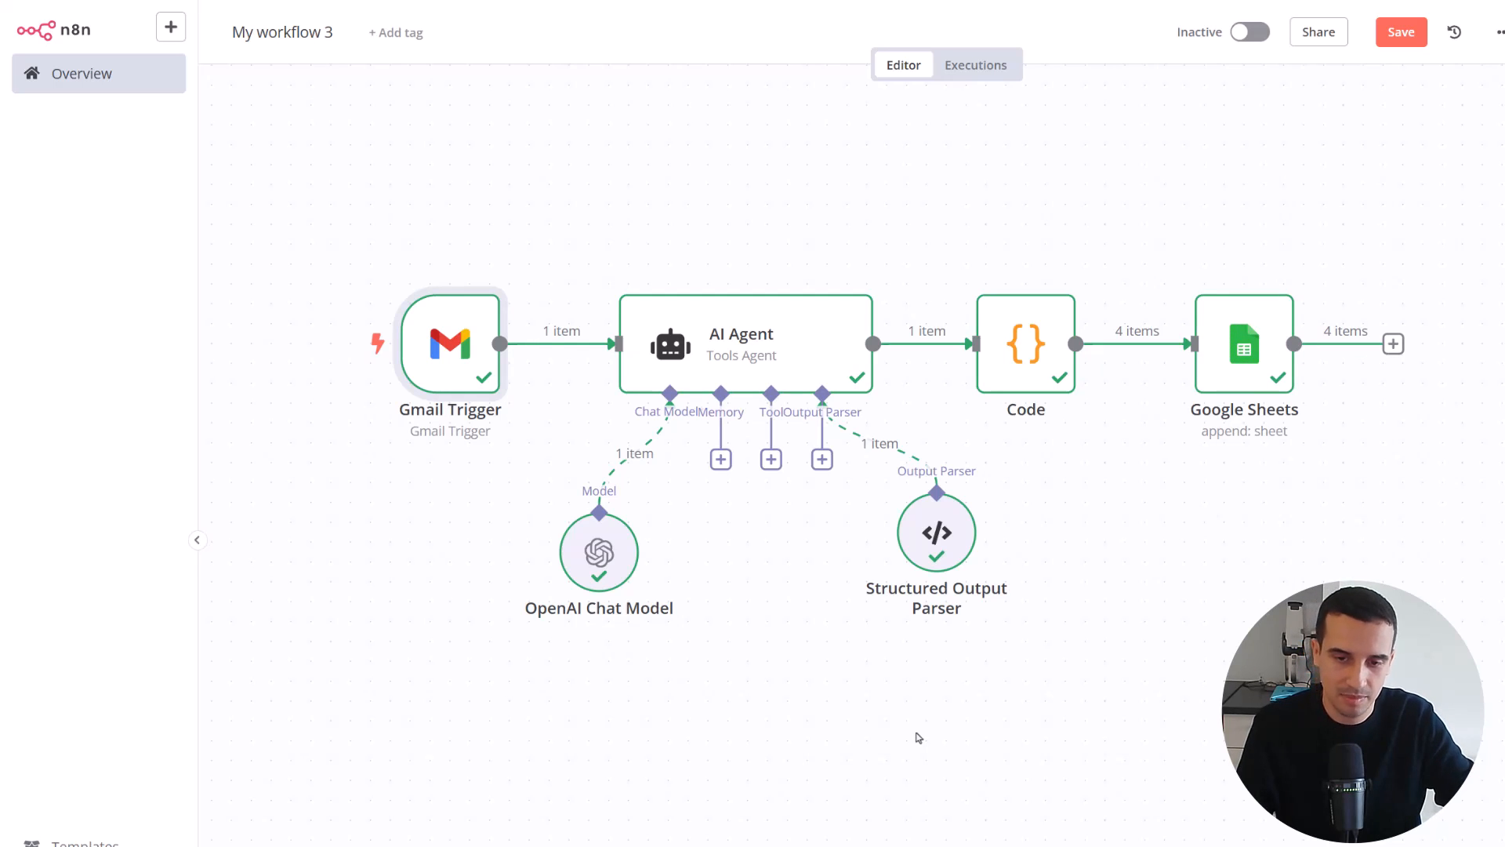
Check the Google Sheets node's output and the Email Parsing sheet, and activate the workflow in n8n
double_click(1239, 355)
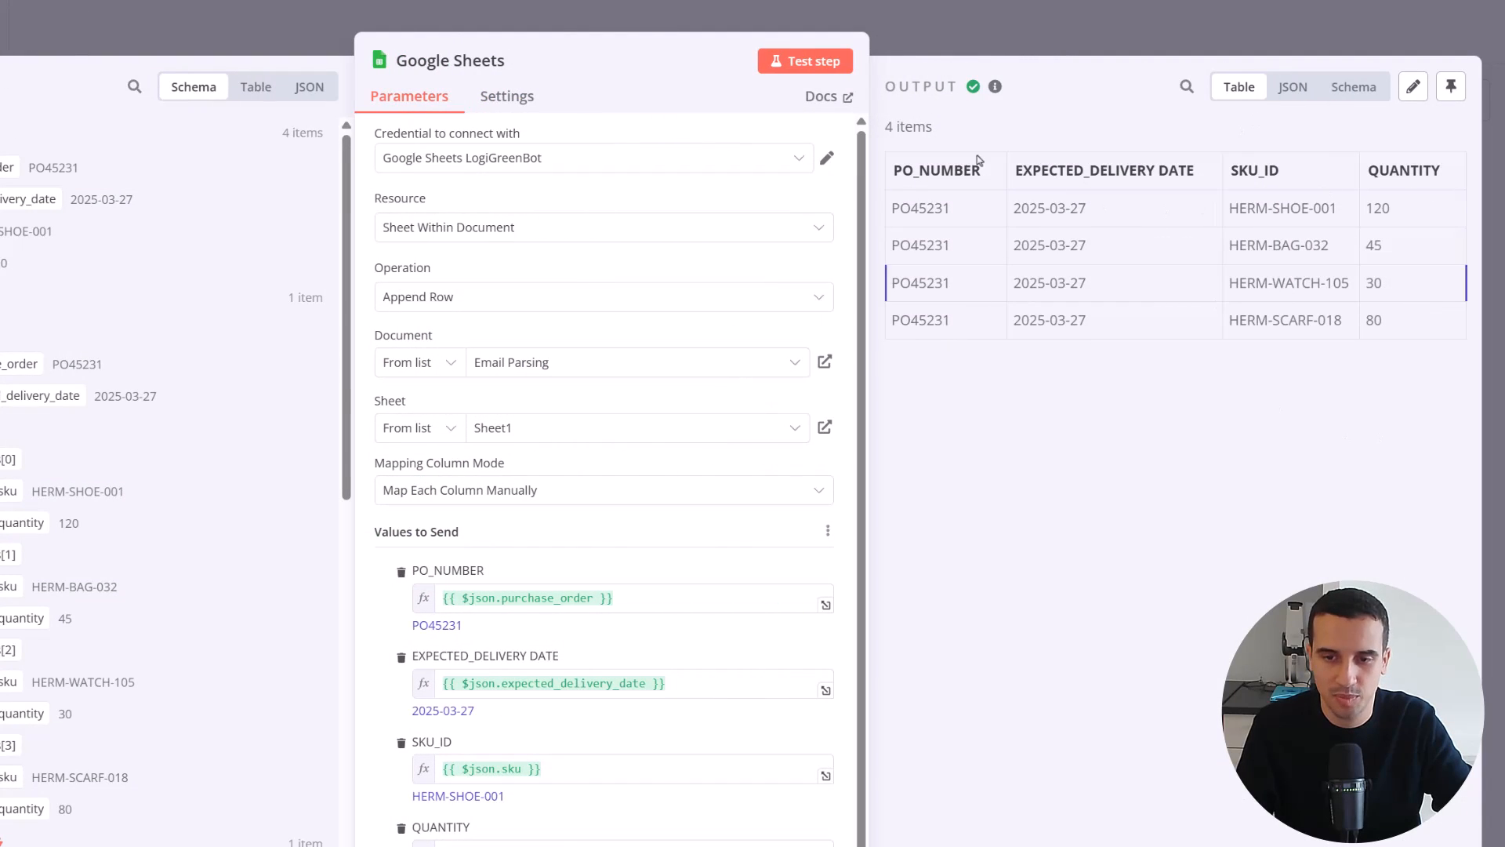
left_click(657, 69)
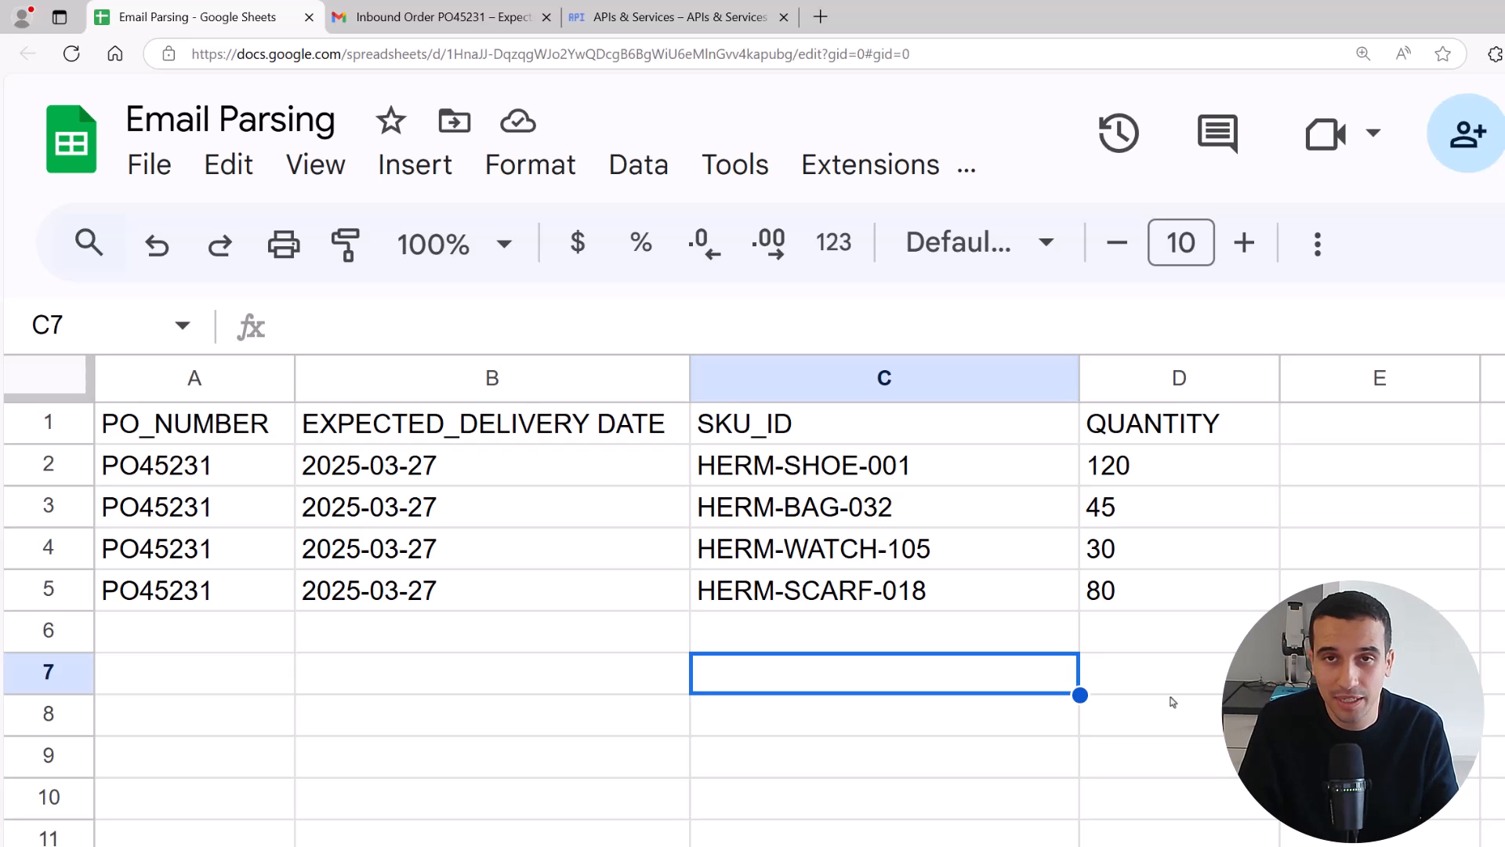
key("alt+Tab")
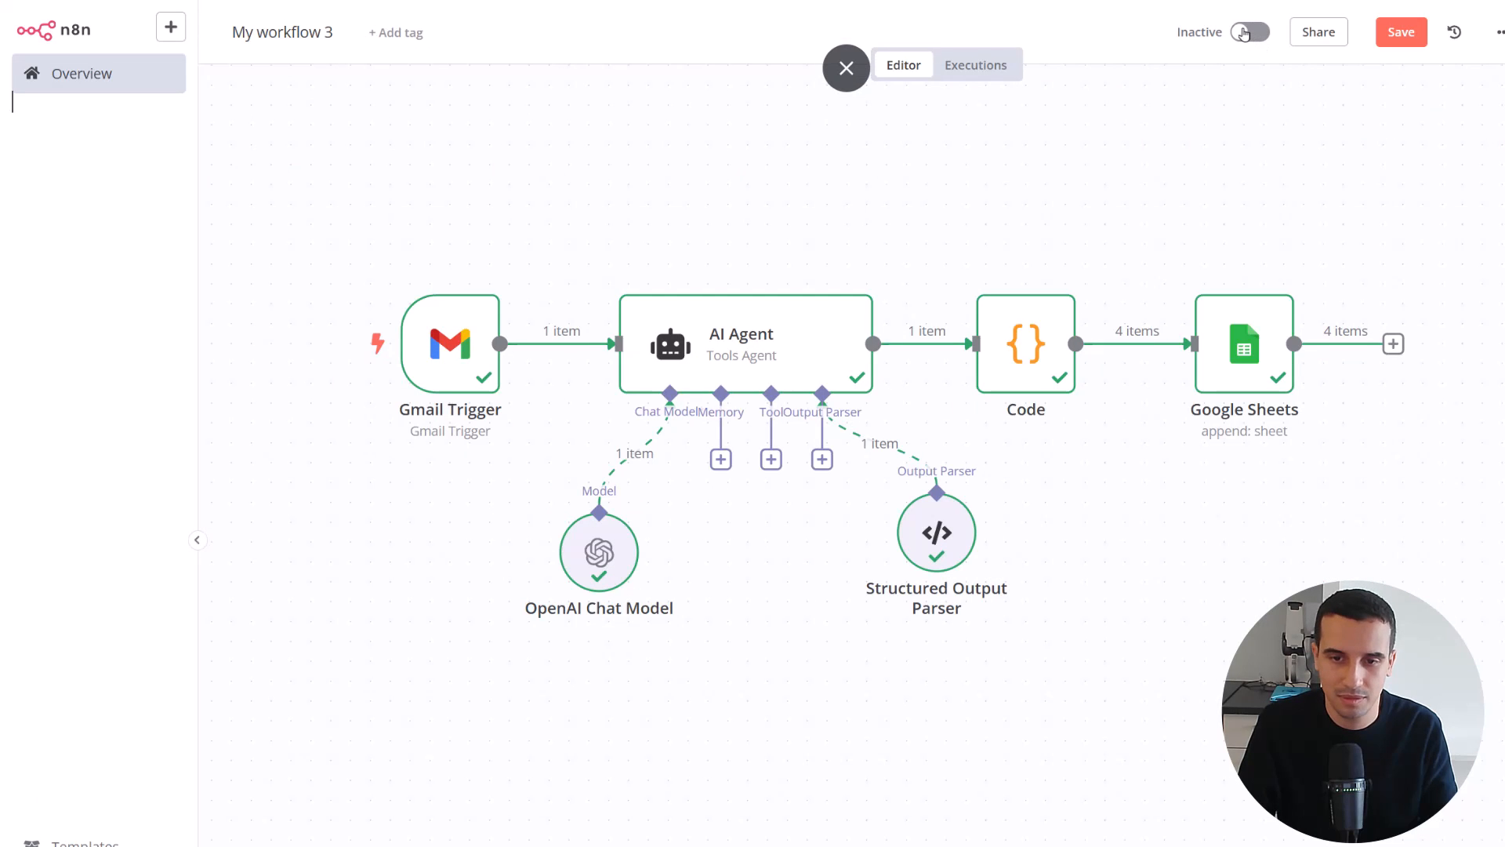
left_click(1250, 32)
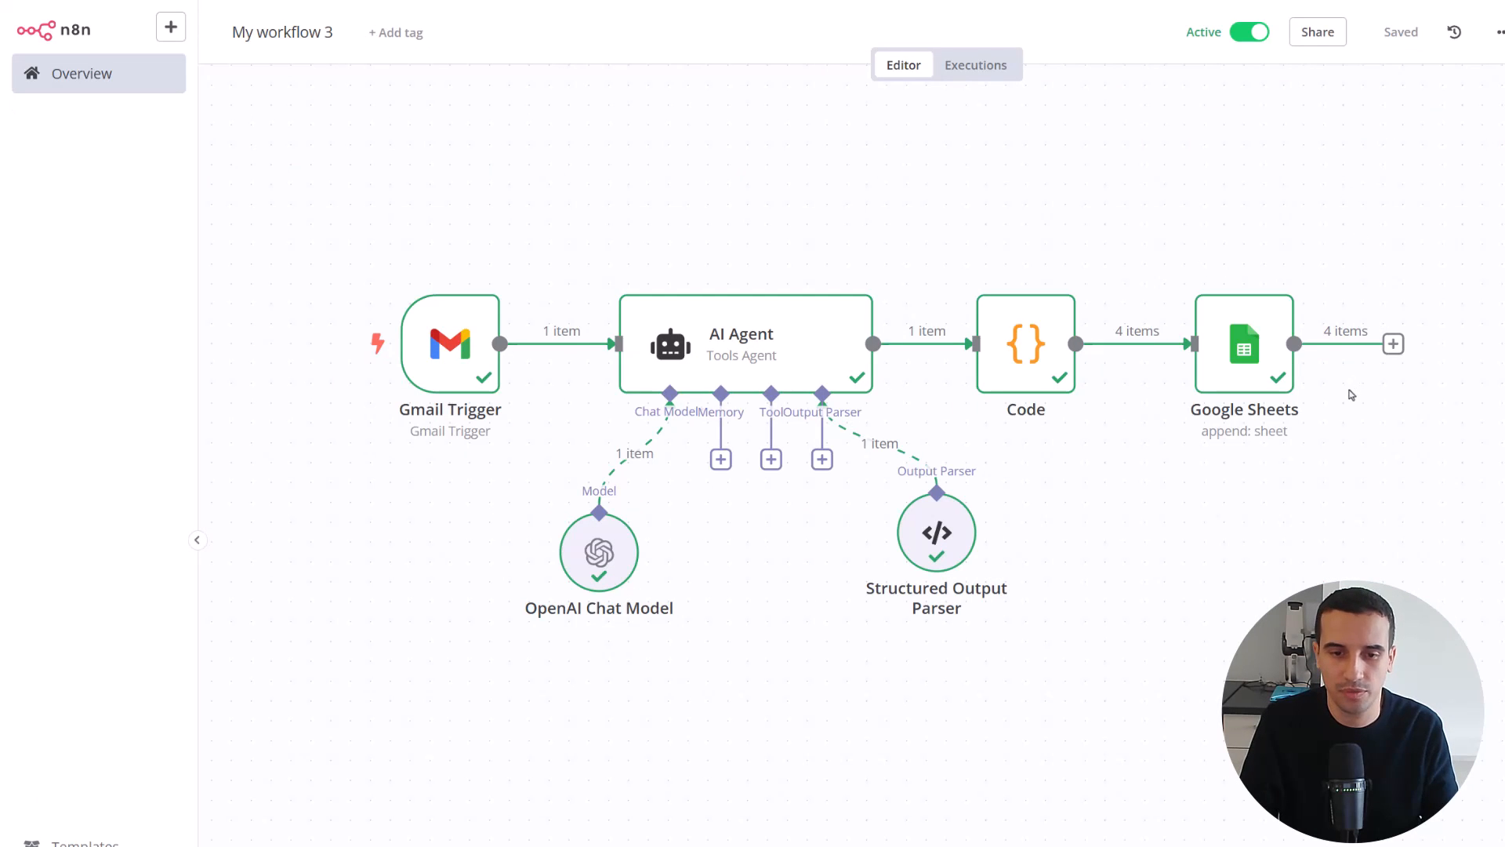
Switch to Gmail and copy the inbound order email's whole body into a new message
key("alt+Tab")
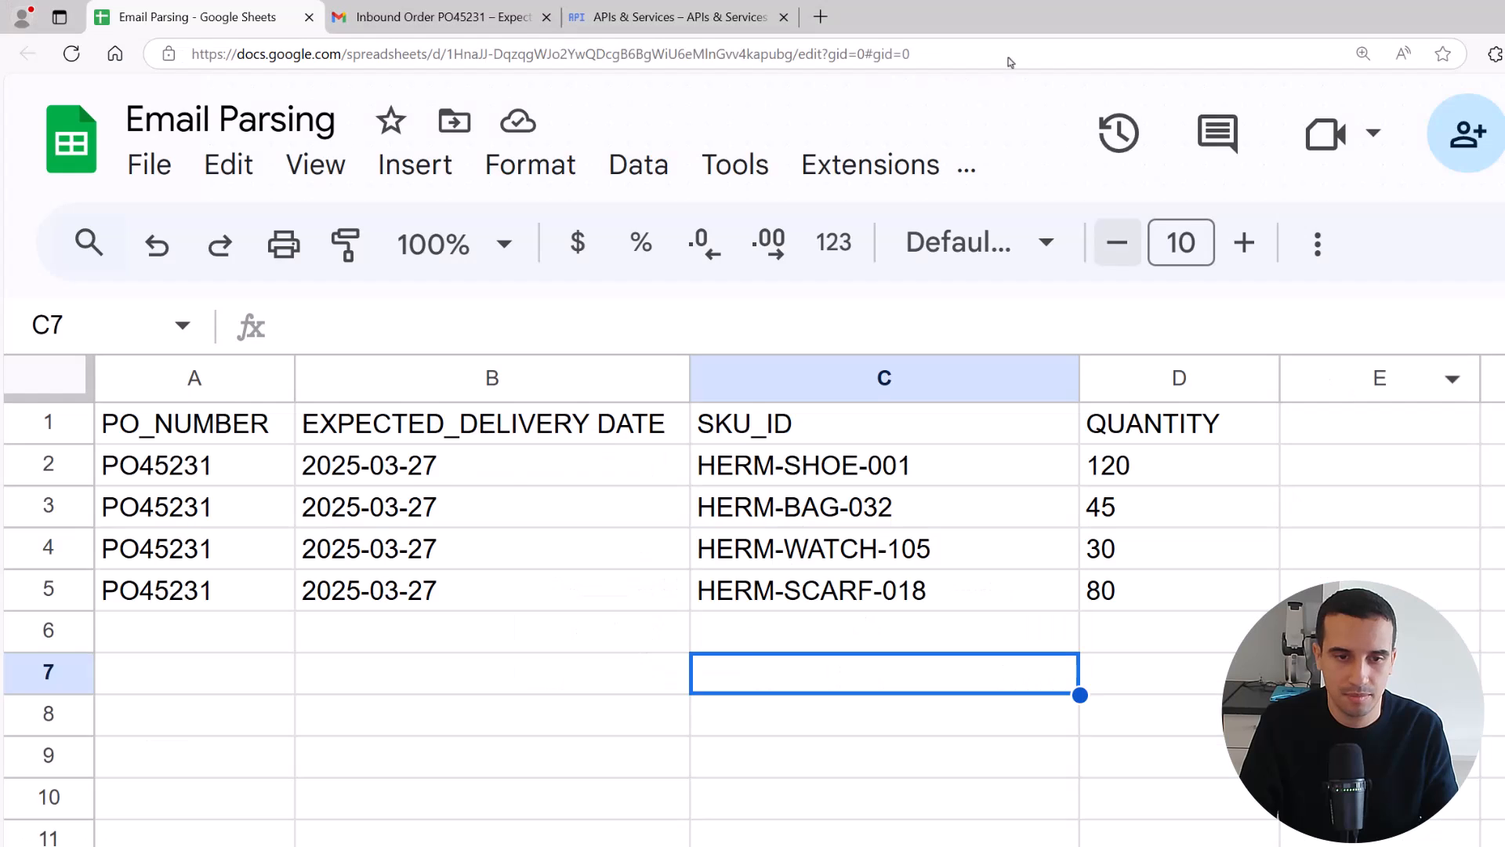
left_click(428, 16)
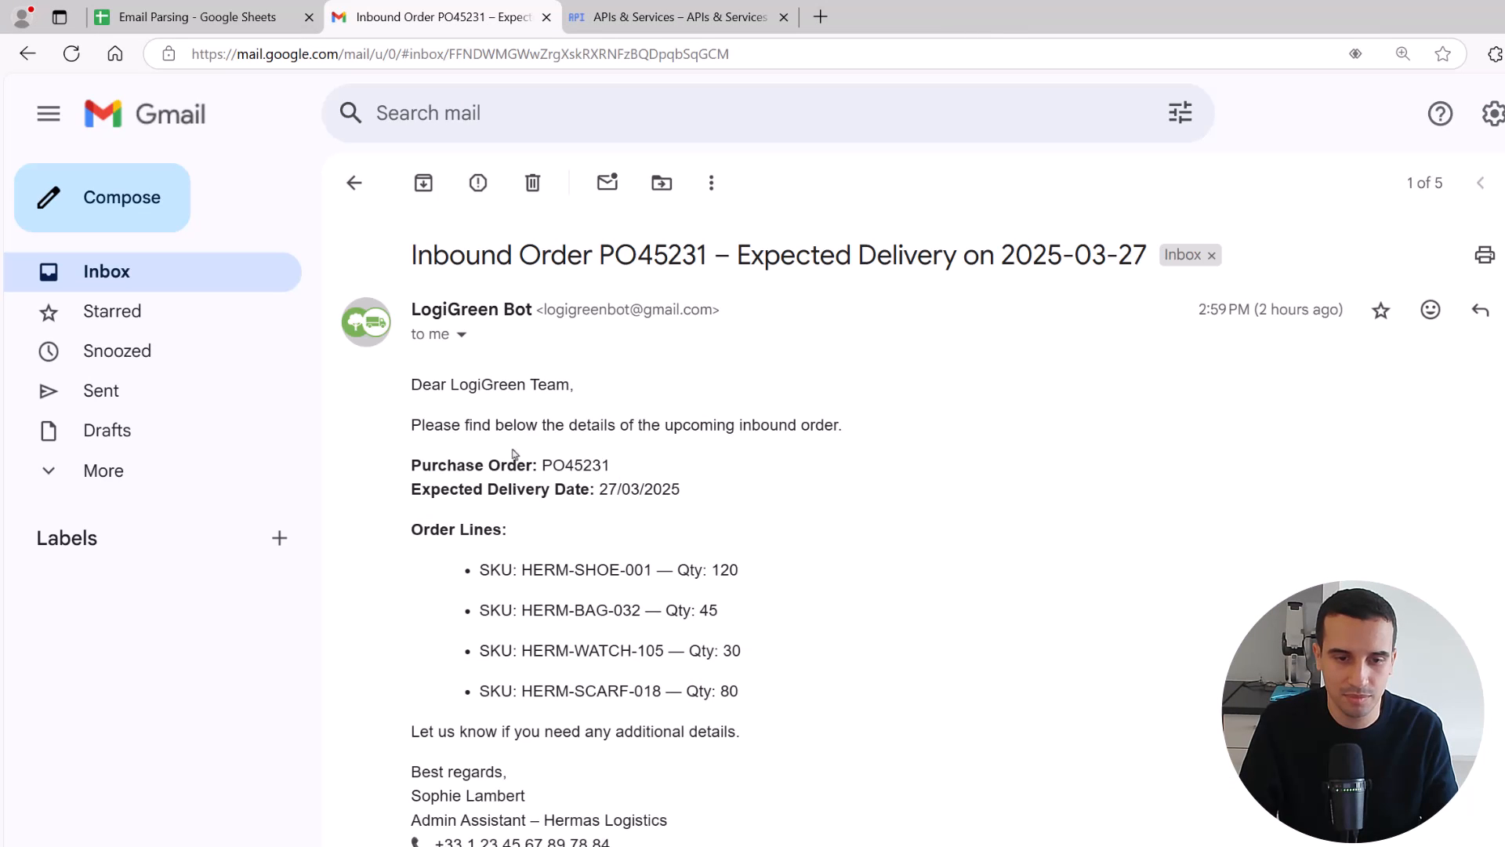
left_click_drag(407, 394, 698, 839)
key("ctrl+c")
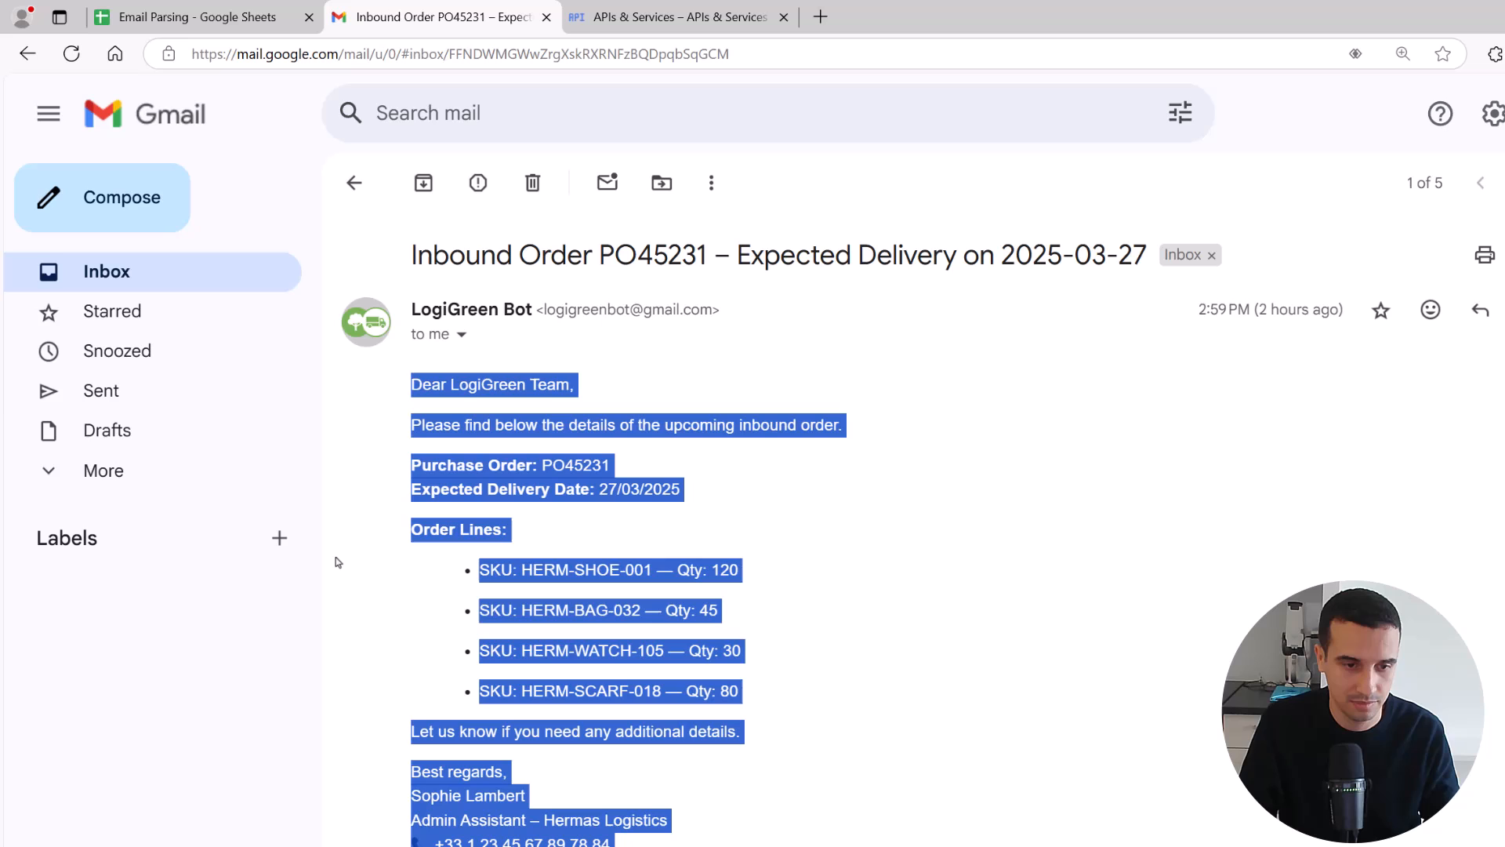
left_click(69, 210)
key("ctrl+v")
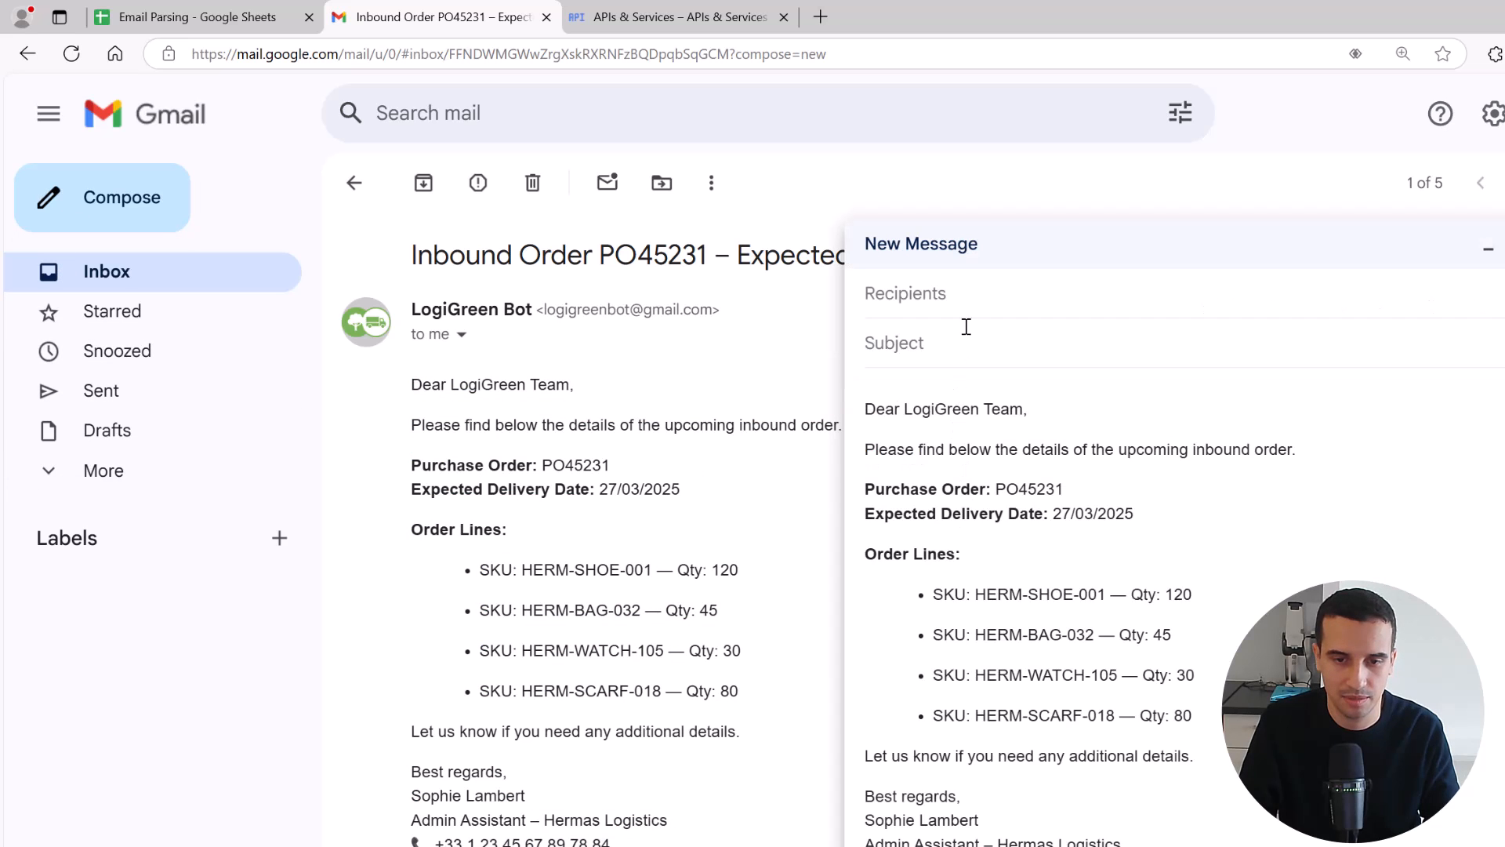
Address the new message to the LogiGreen Bot contact
left_click(961, 292)
type("logi")
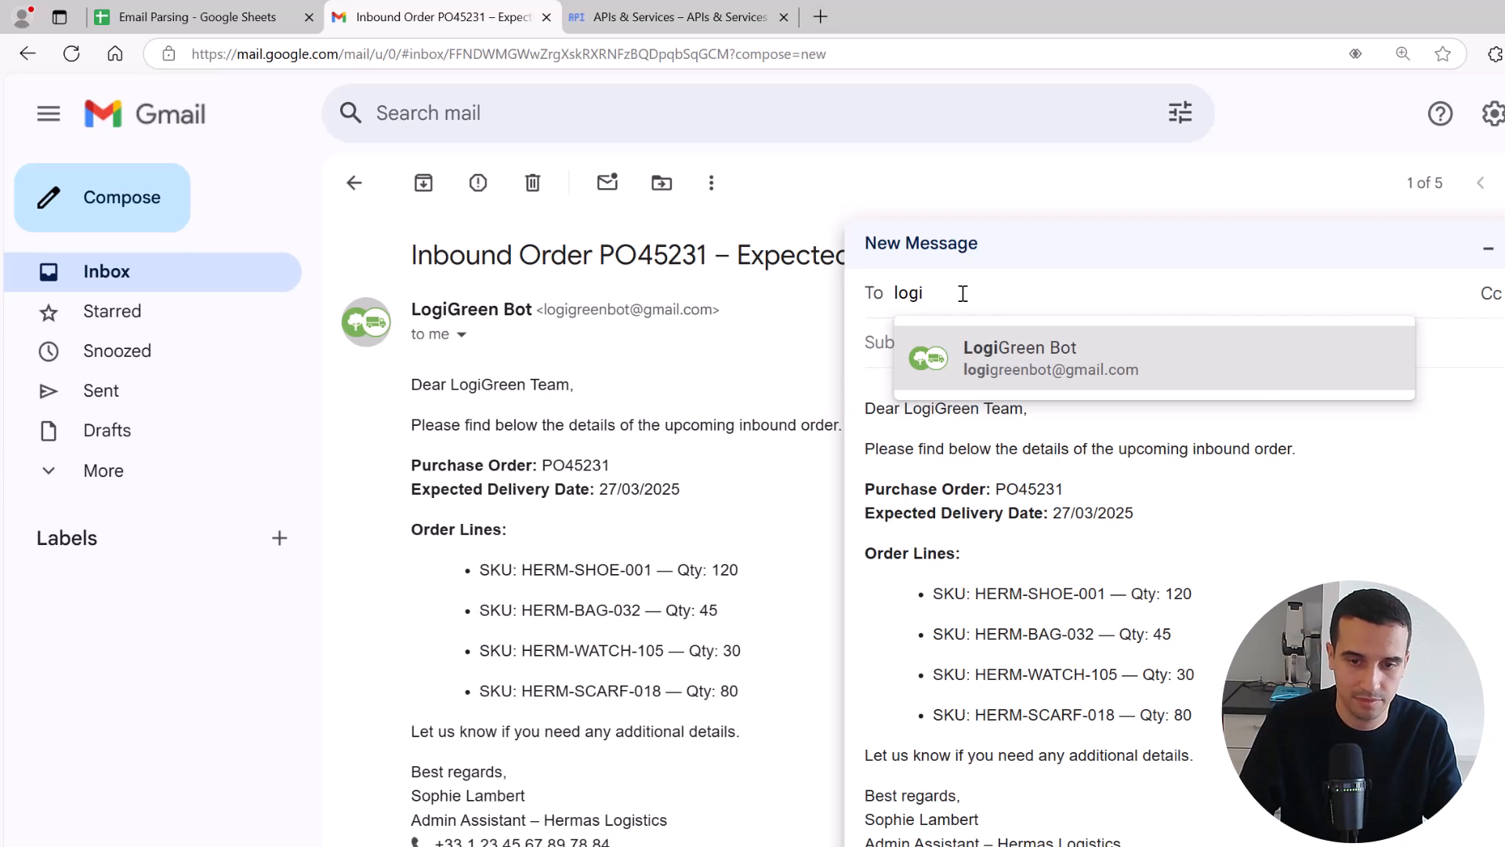
left_click(1013, 359)
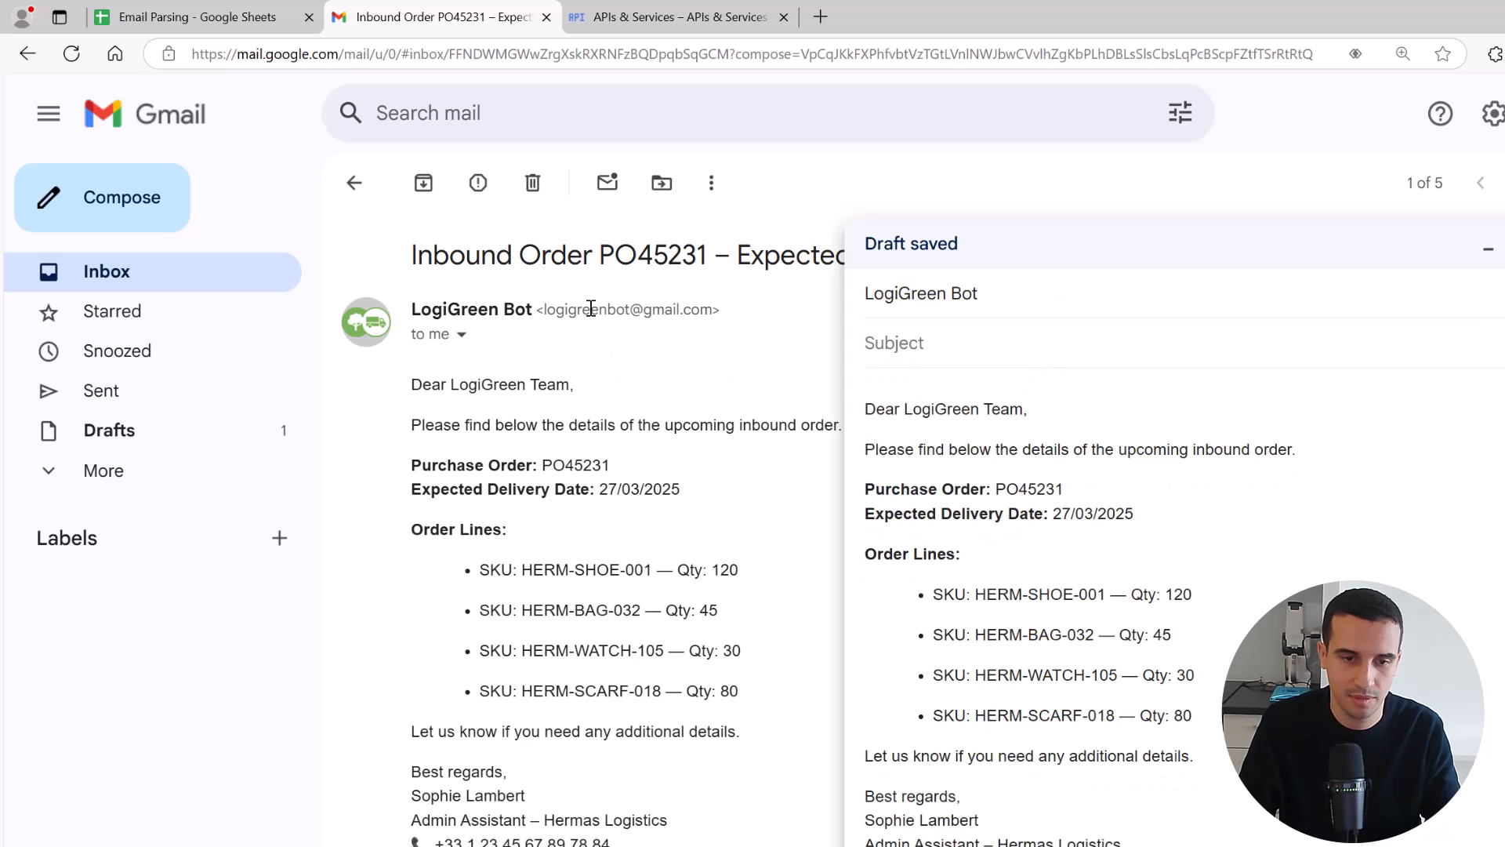
Copy the original inbound order email's full subject line into the draft's subject
left_click_drag(413, 257, 903, 258)
left_click(1133, 260)
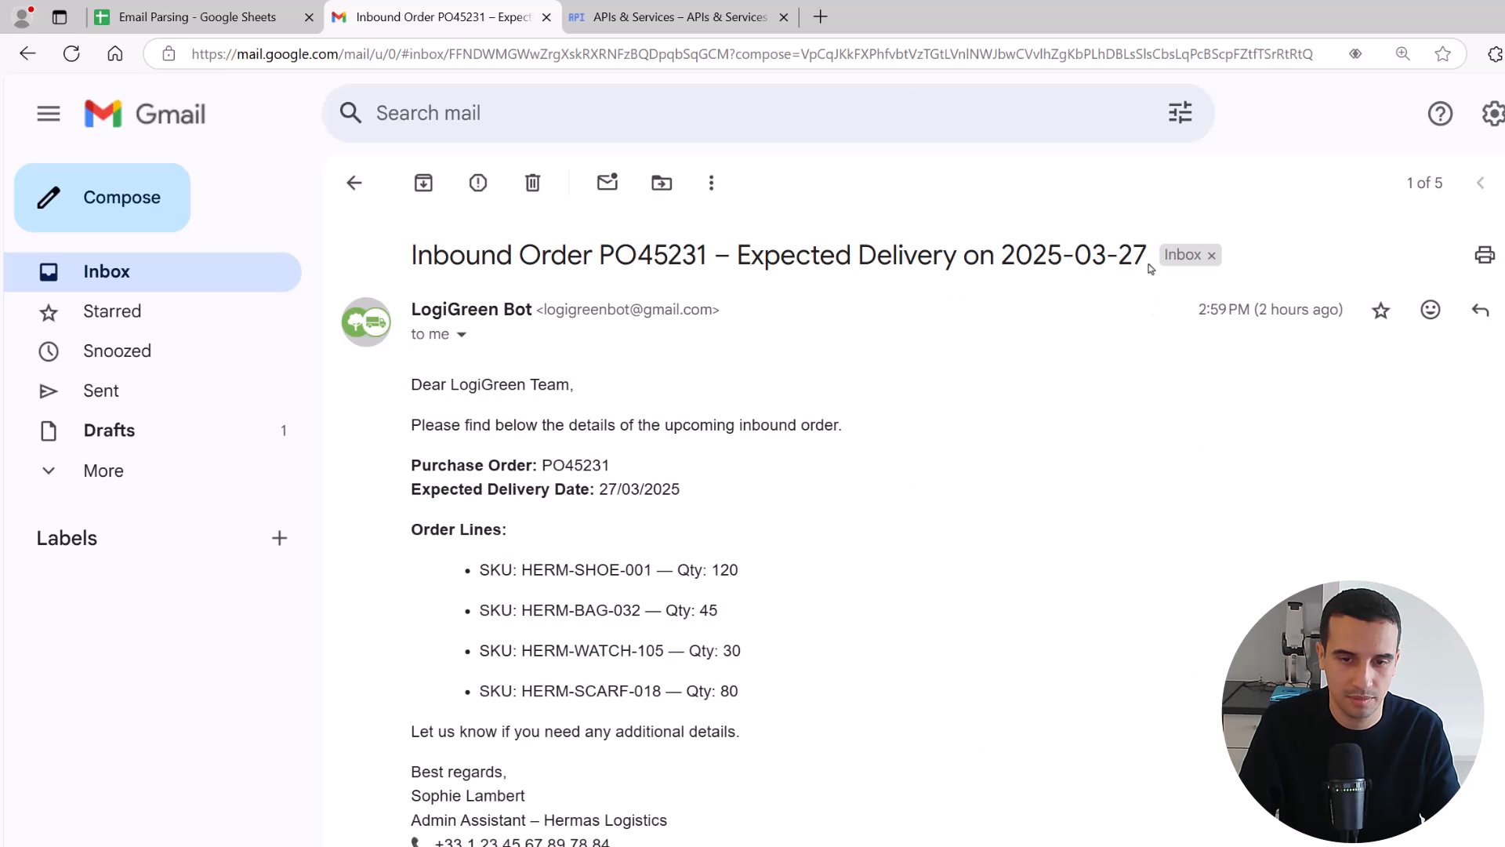
left_click_drag(1150, 268, 413, 243)
key("ctrl+c")
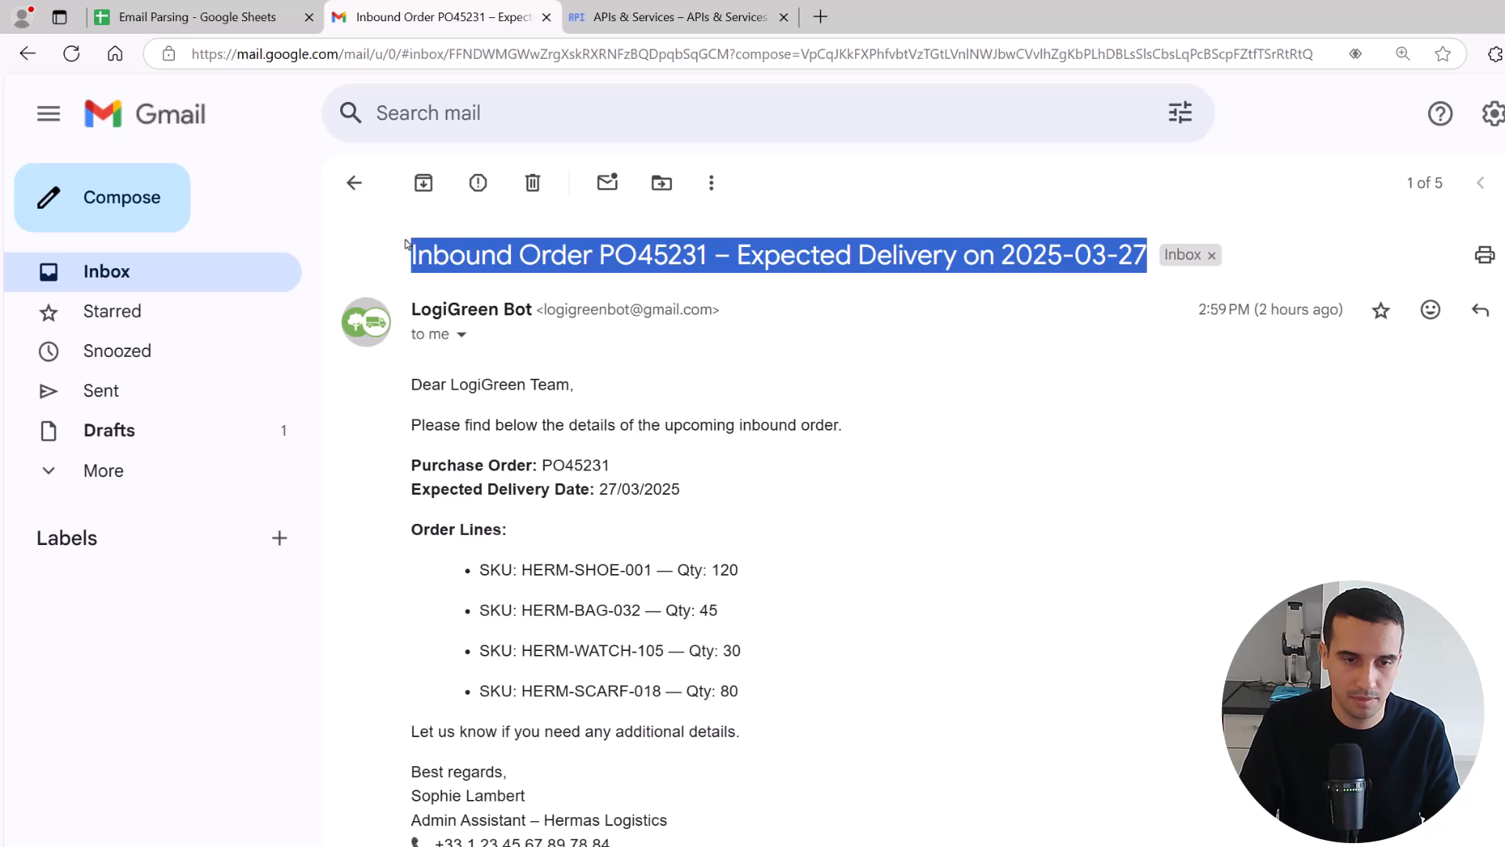
left_click(1254, 843)
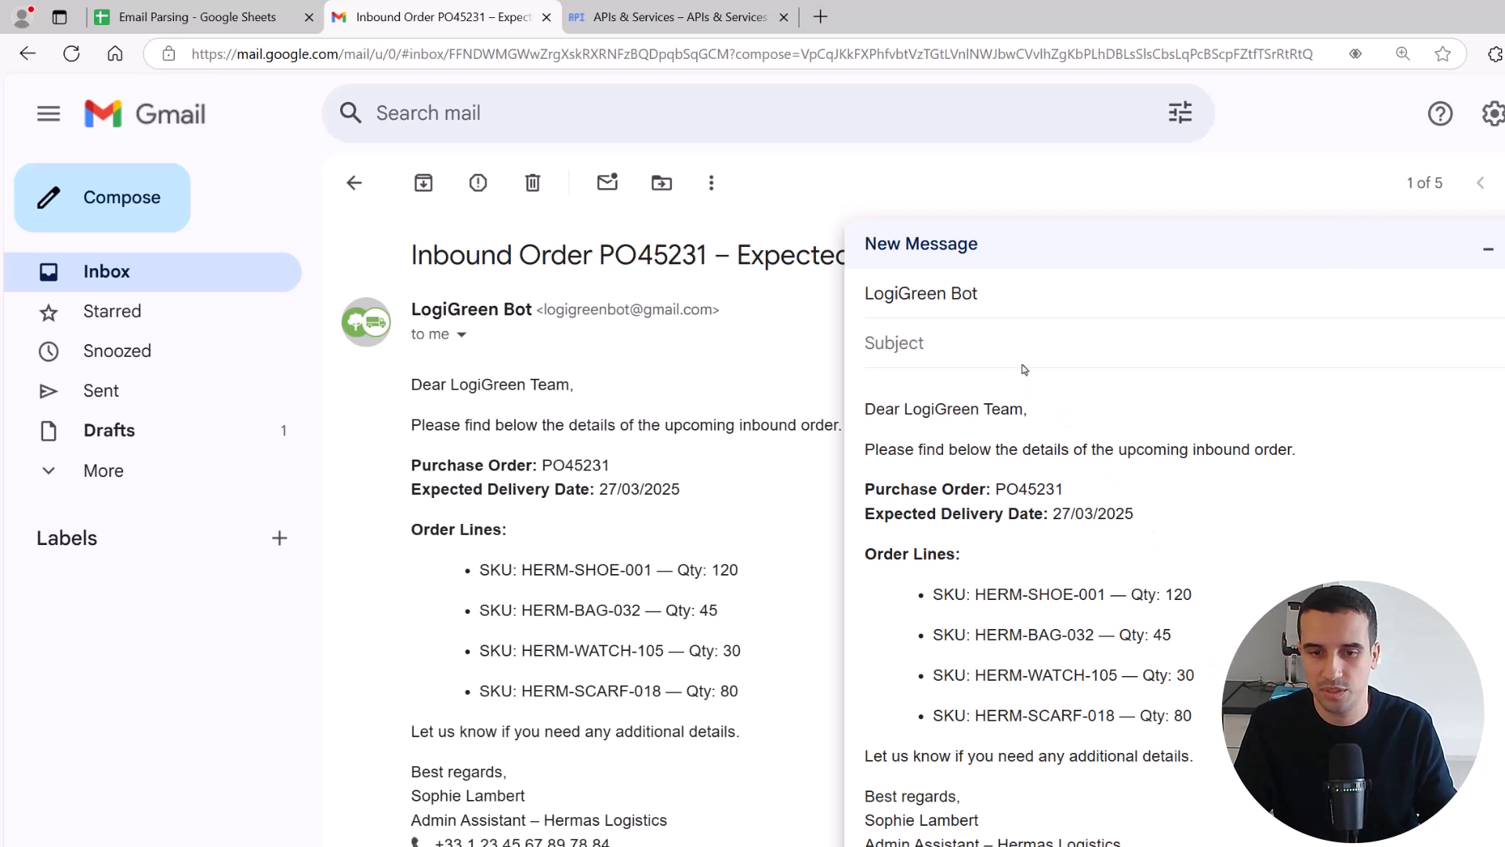
key("ctrl+v")
Enter a new purchase order number in the draft's subject and set its expected delivery date to 2028-08-8
left_click_drag(1049, 345, 1009, 346)
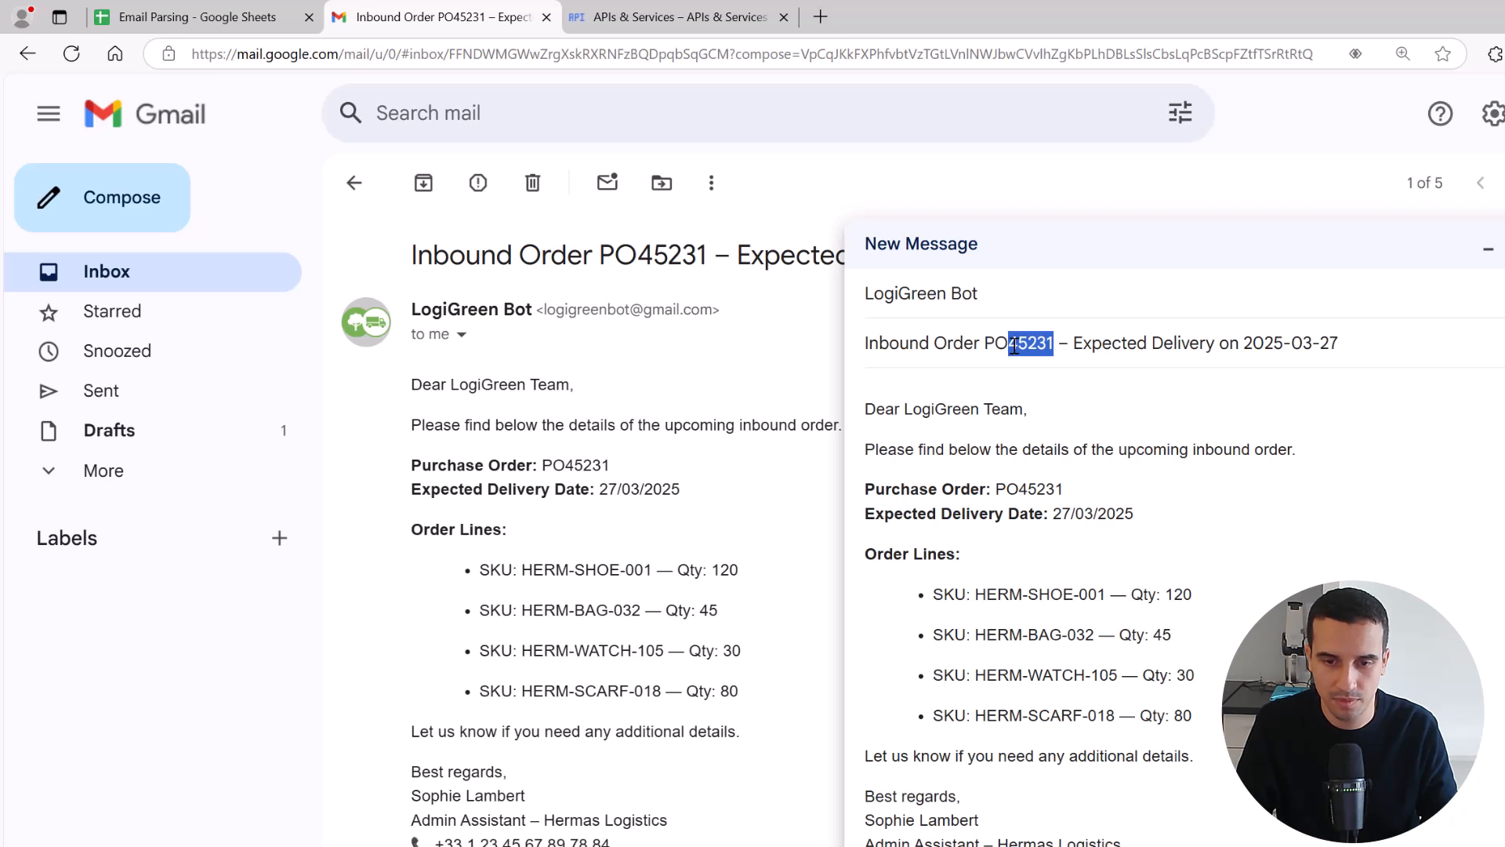
type("888888")
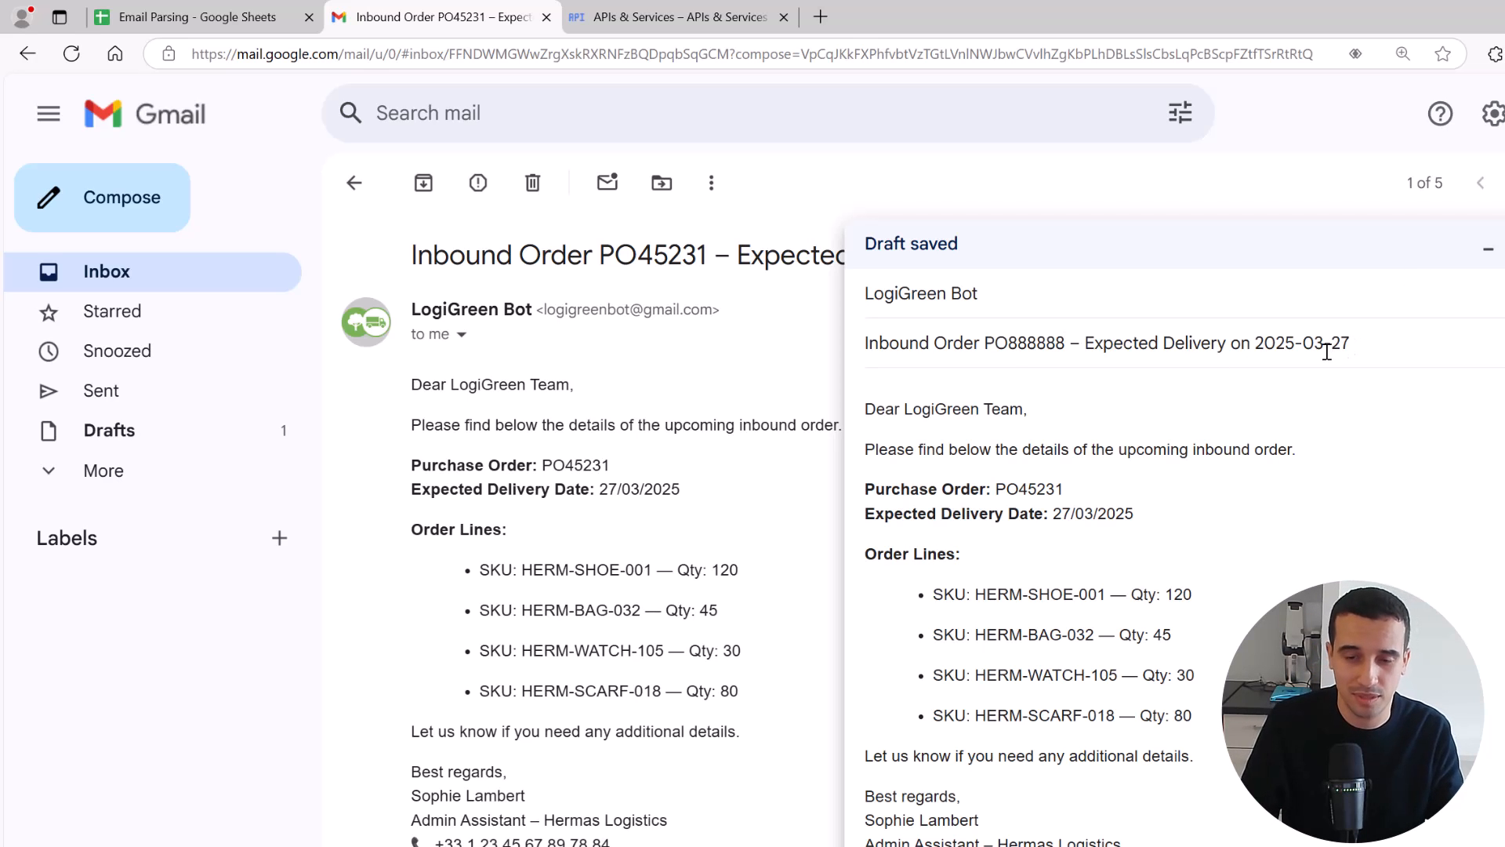
left_click_drag(1325, 345, 1314, 348)
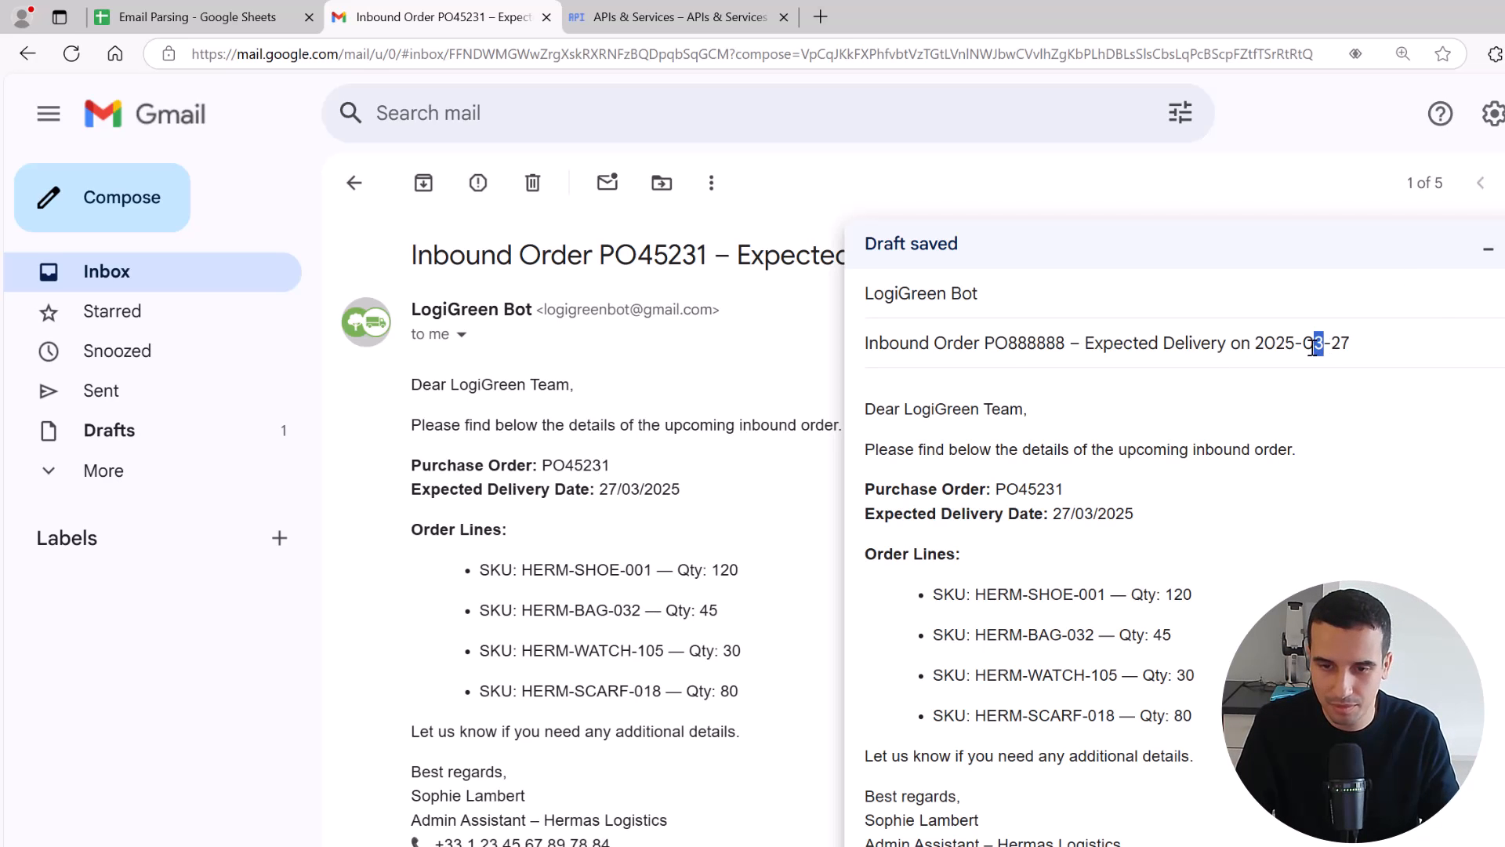
type("5")
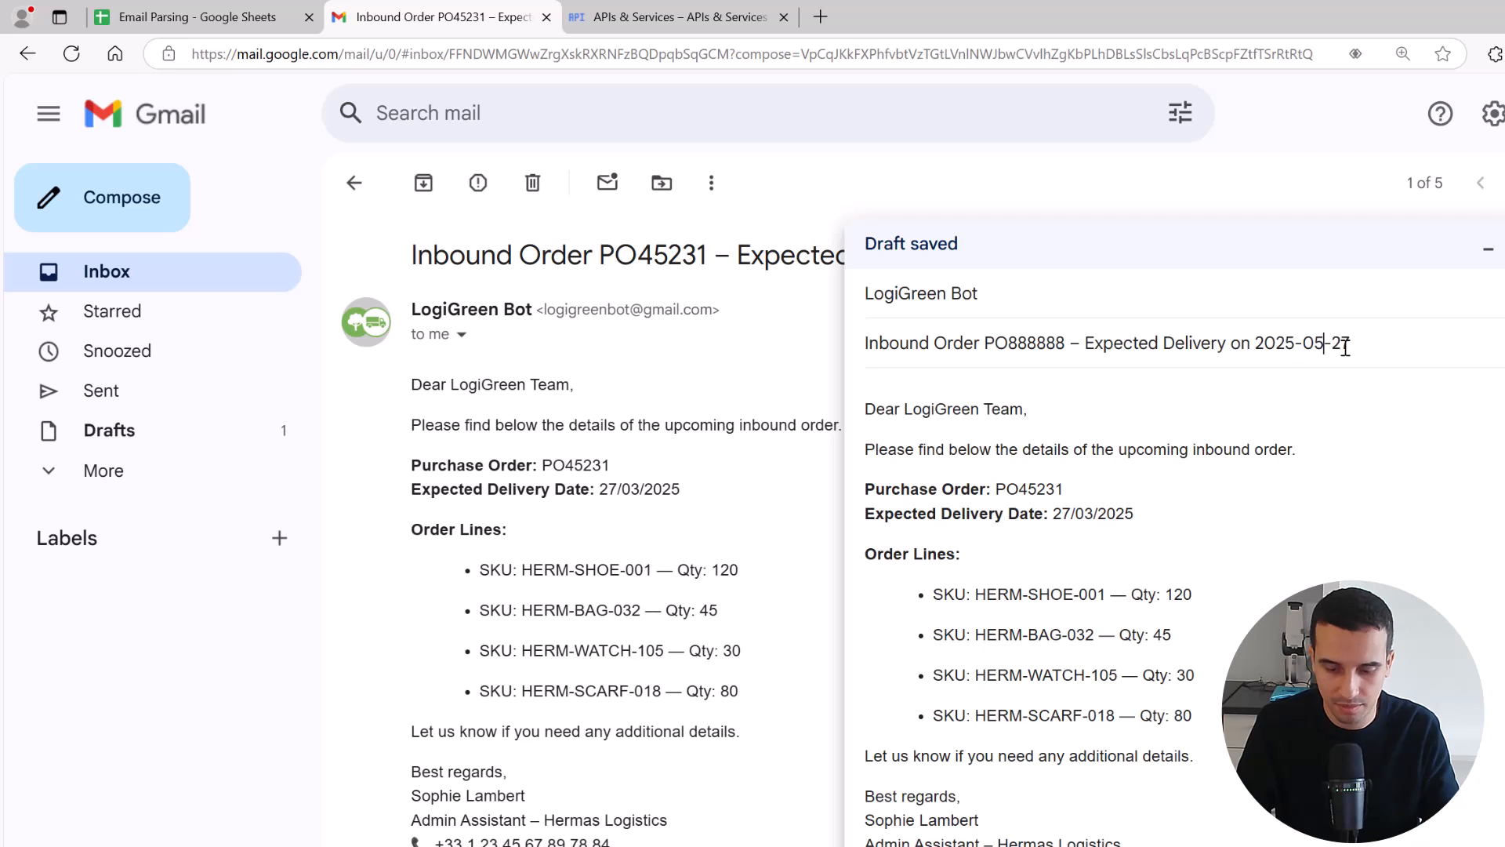
key("BackSpace")
type("8")
left_click_drag(1352, 346, 1287, 345)
type("8")
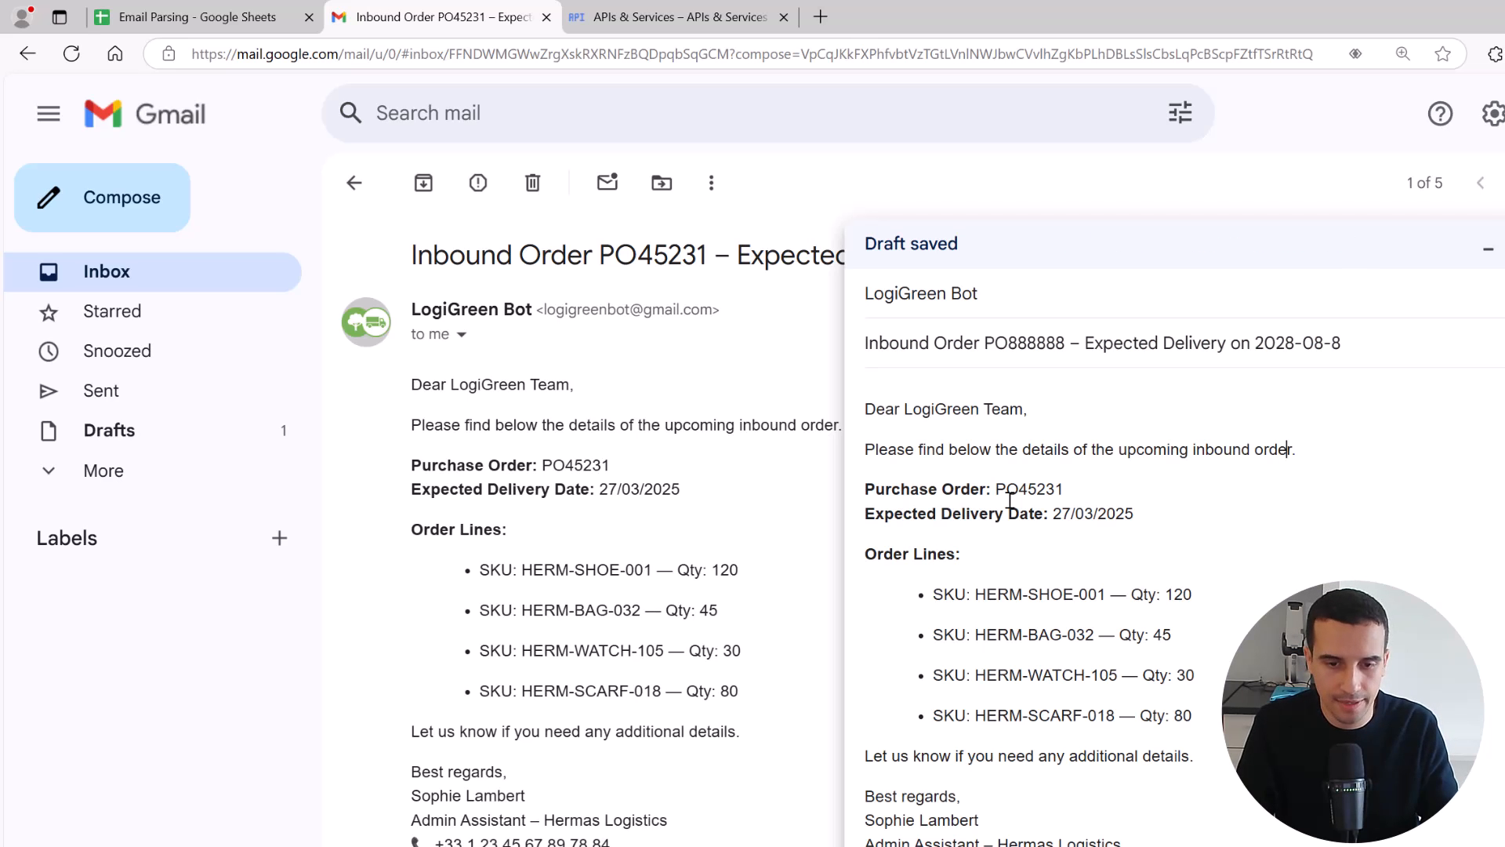
Replace the purchase order number in the draft's body with the one from its subject
mouse_move(1078, 484)
left_mouse_down()
mouse_move(1042, 491)
mouse_move(1095, 501)
left_mouse_up()
double_click(1024, 344)
key("ctrl+c")
key("ctrl+v")
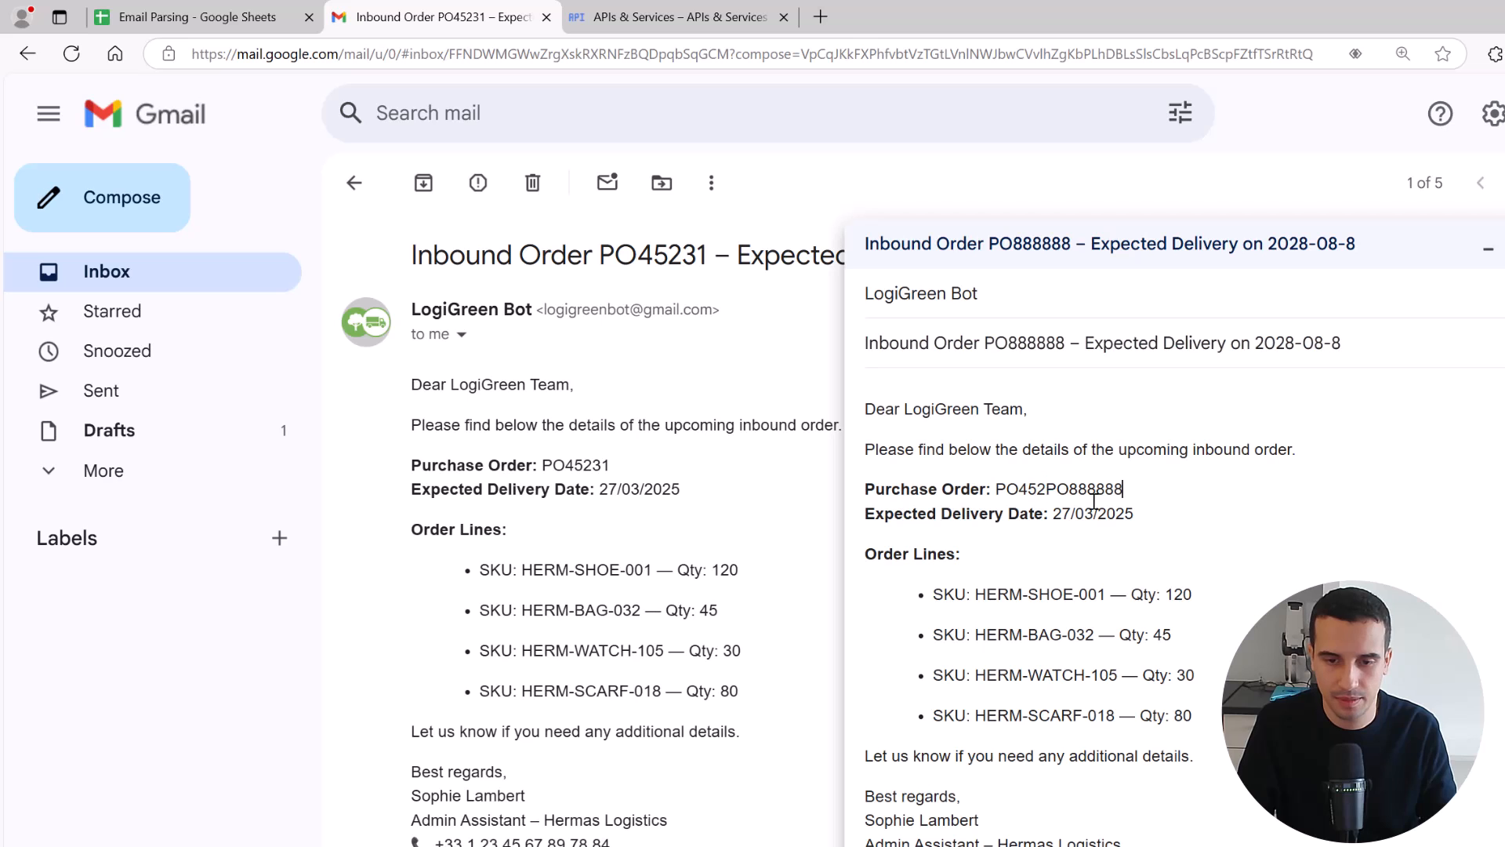
key("ctrl+z")
double_click(998, 488)
key("ctrl+v")
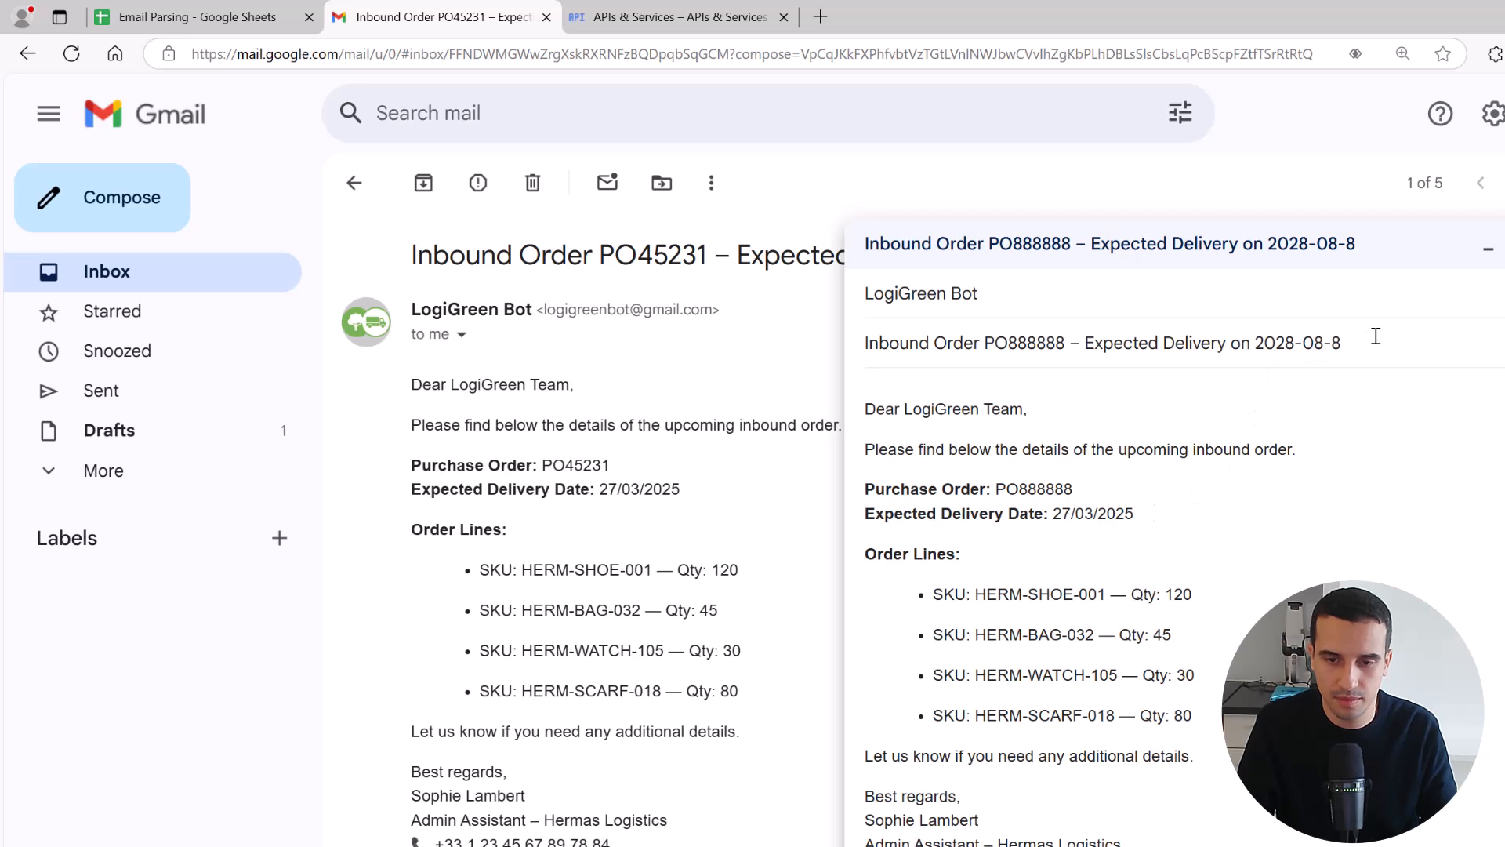
Correct the expected delivery date in the draft's subject to 2028-08-08
left_click_drag(1377, 336, 1250, 346)
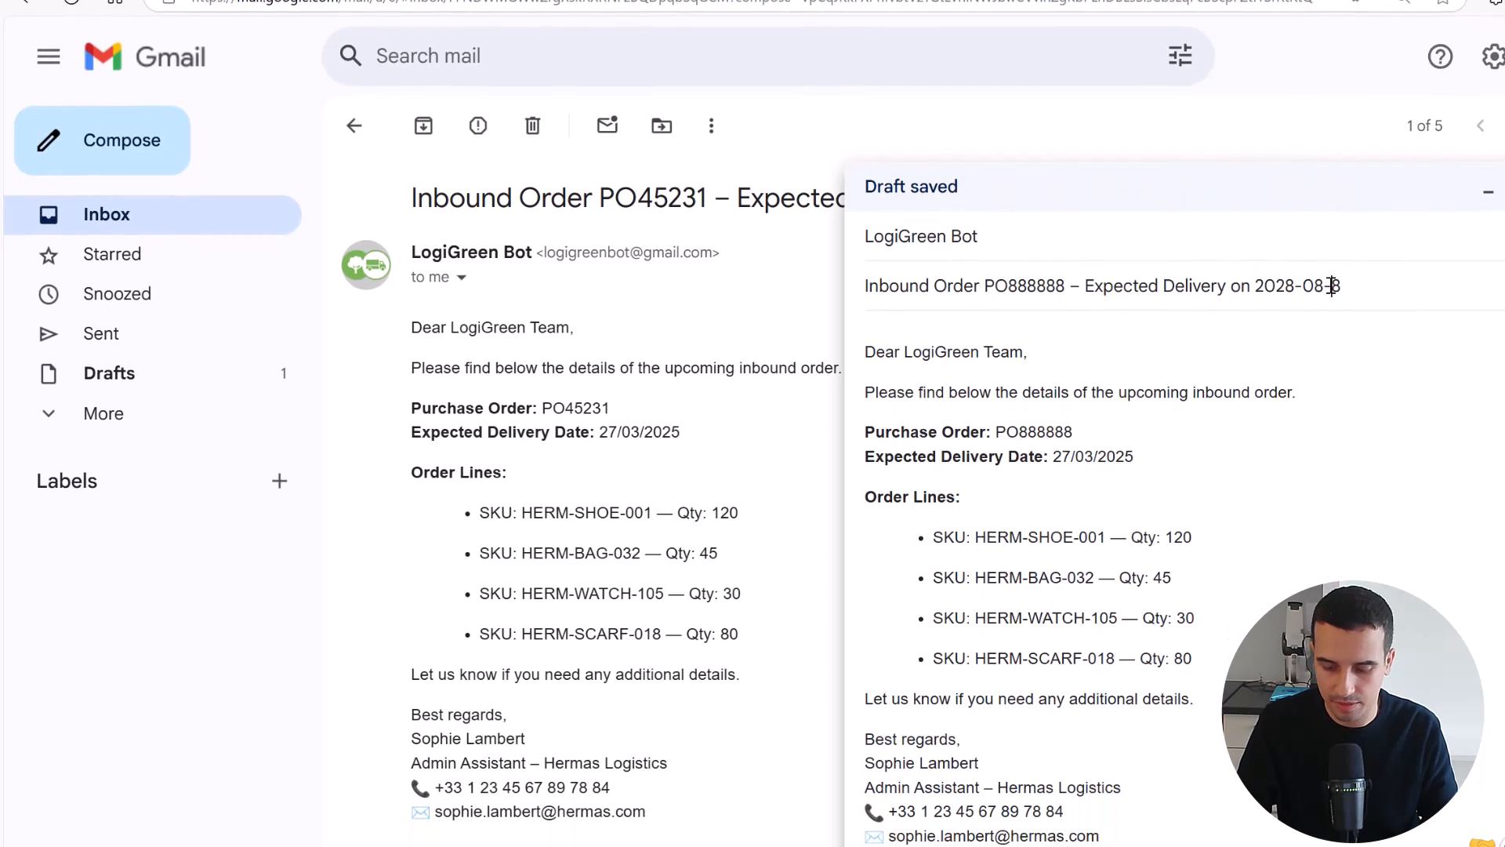
left_click(1336, 343)
type("0")
left_click_drag(1354, 342, 1270, 344)
left_click_drag(1271, 133, 1258, 134)
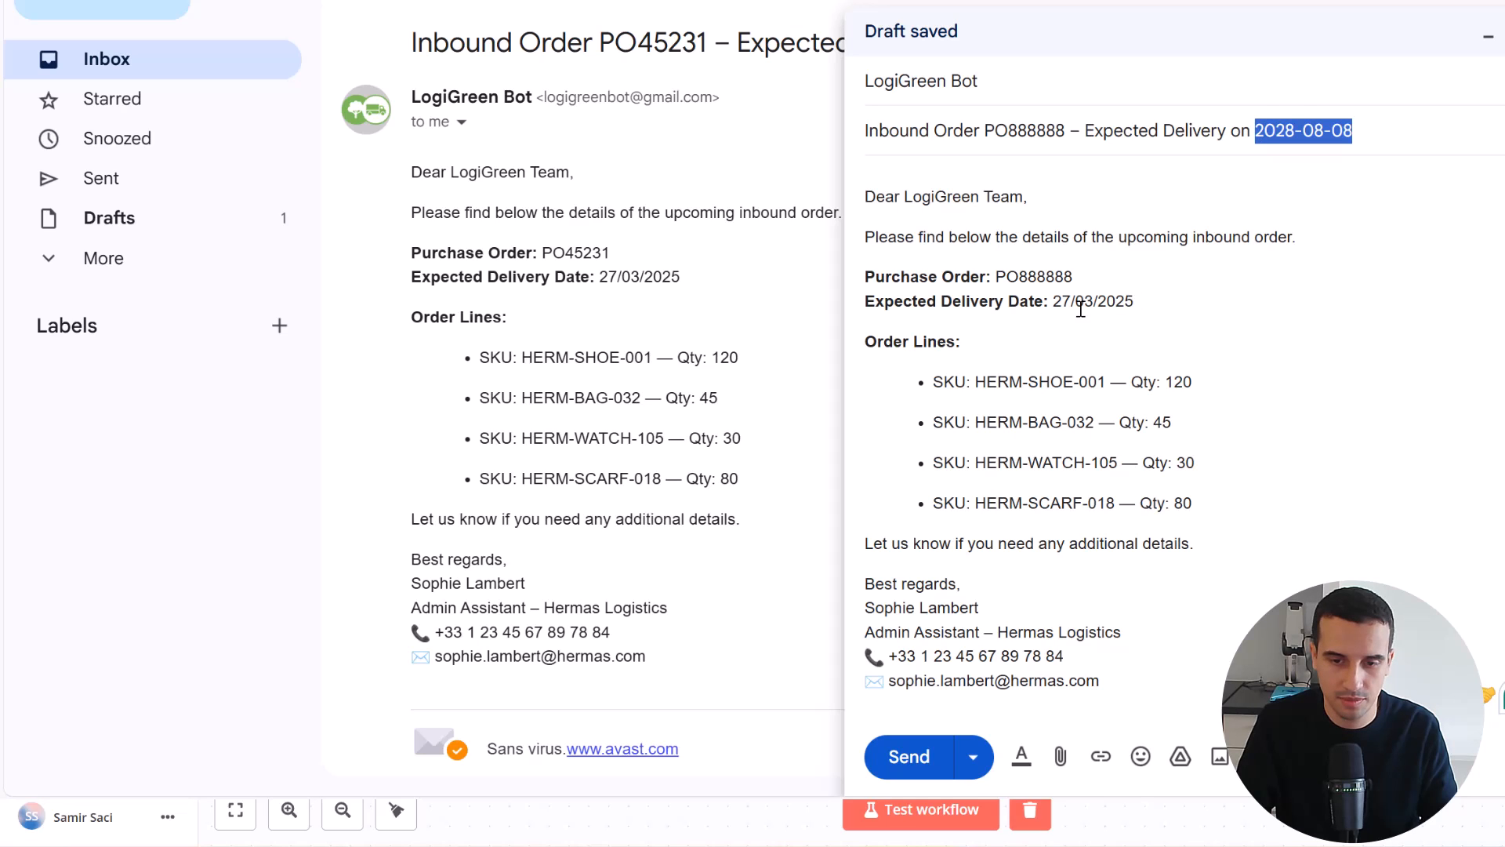
Set the expected delivery date in the draft's body to 08/08/2028
double_click(1111, 303)
type("202")
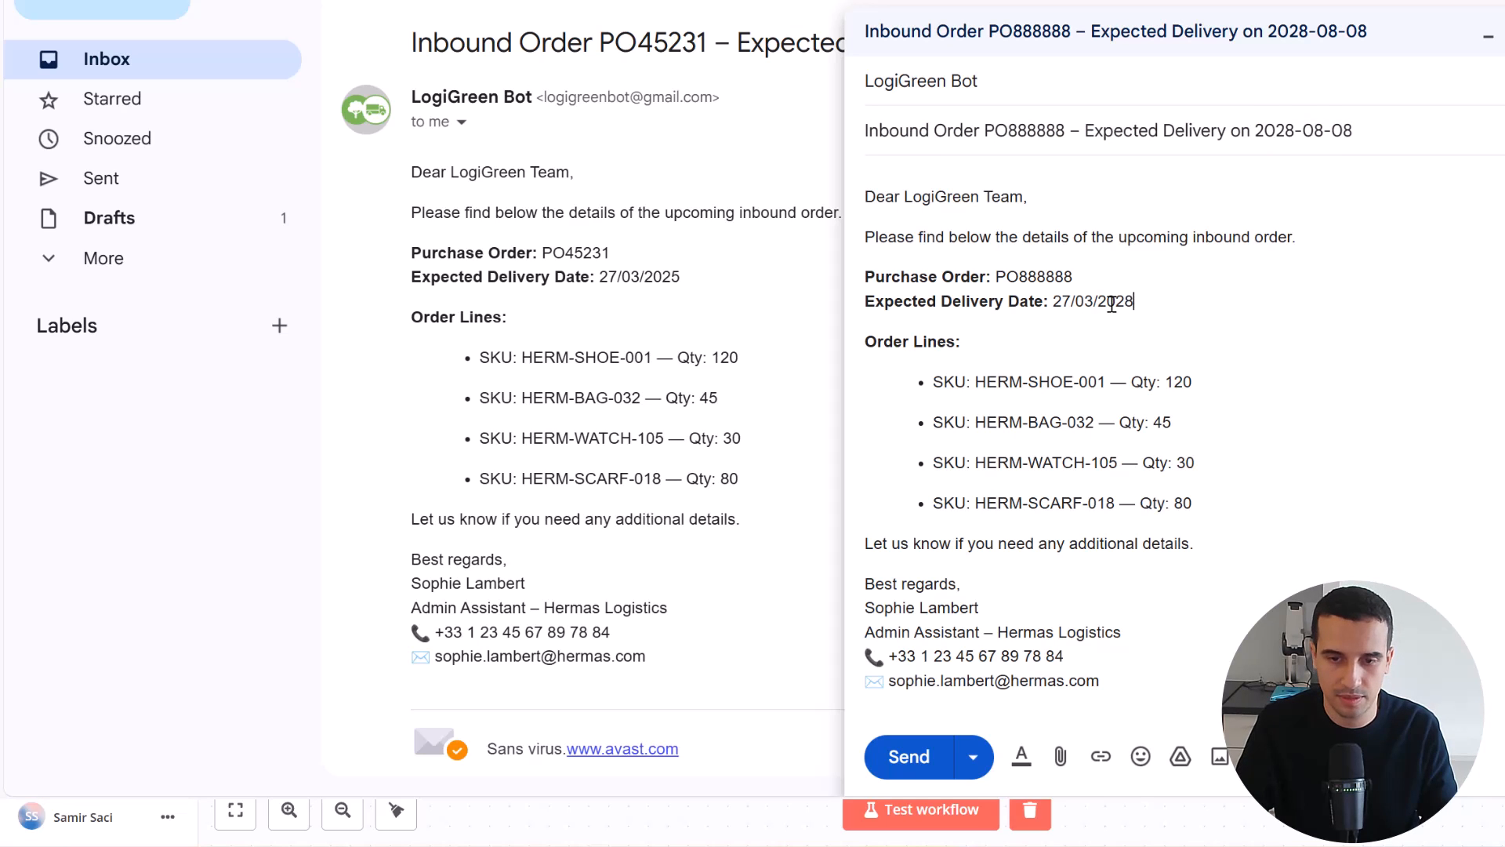
double_click(1084, 303)
type("08")
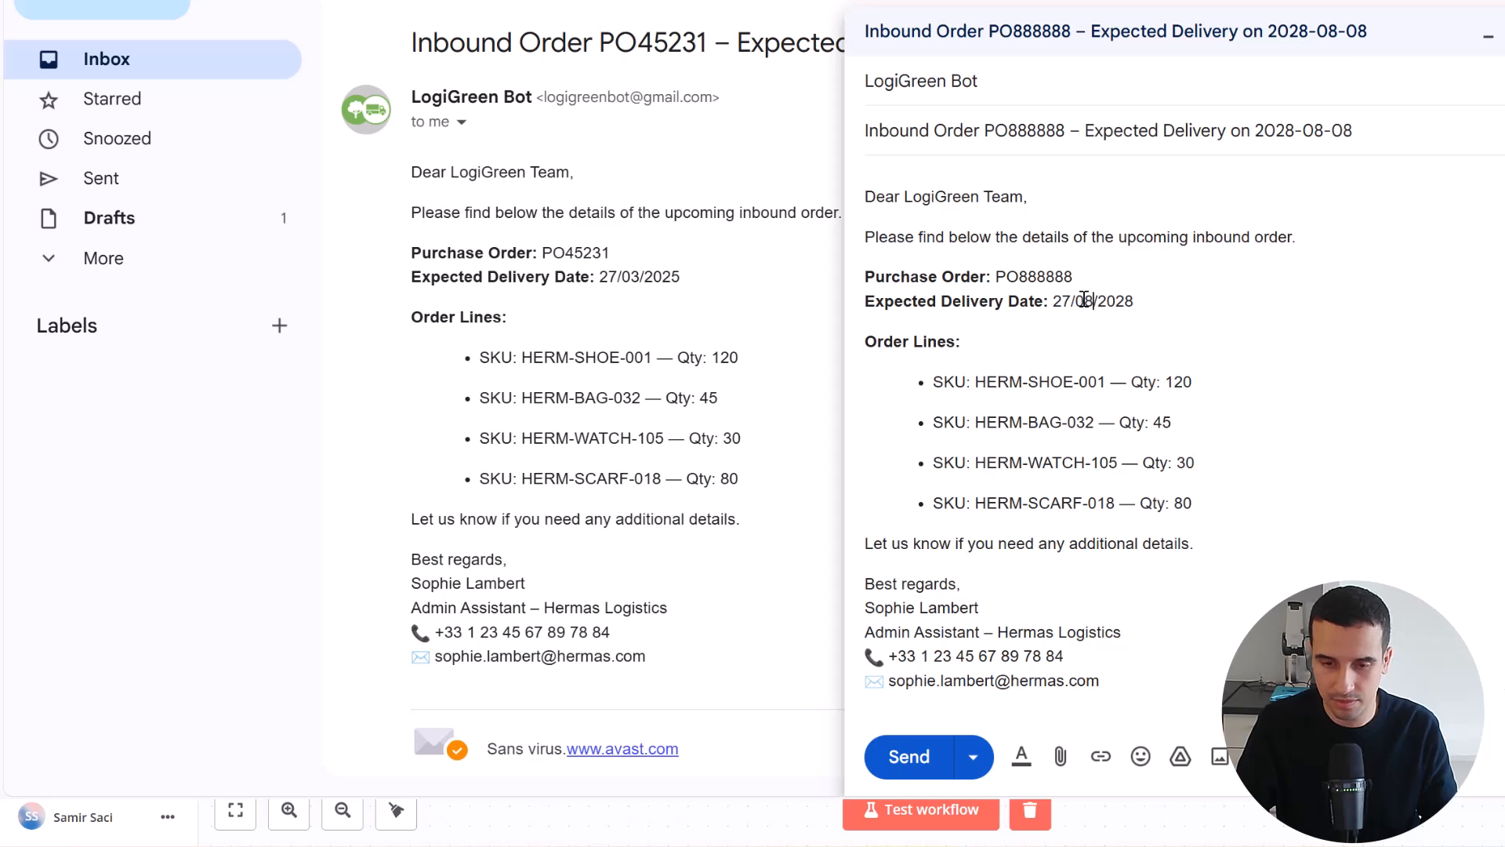
double_click(1062, 303)
type("08")
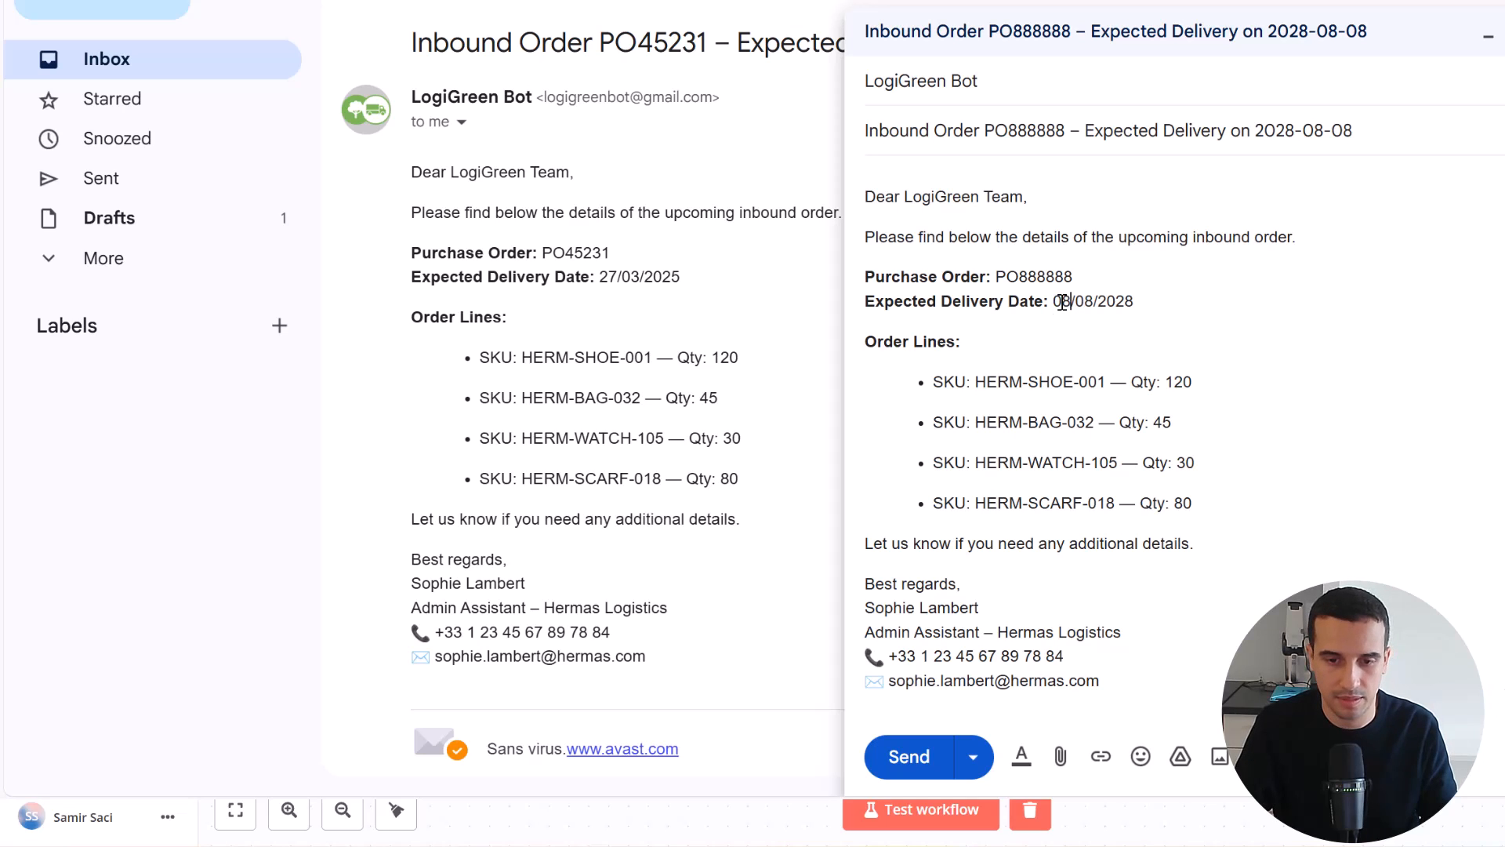
Rename the four order-line SKUs in the draft to HERM-TEST-001, HERM-THE-032, HERM-WORK-105 and HERM-FLOW-018
left_click_drag(1075, 383, 1027, 375)
type("ES")
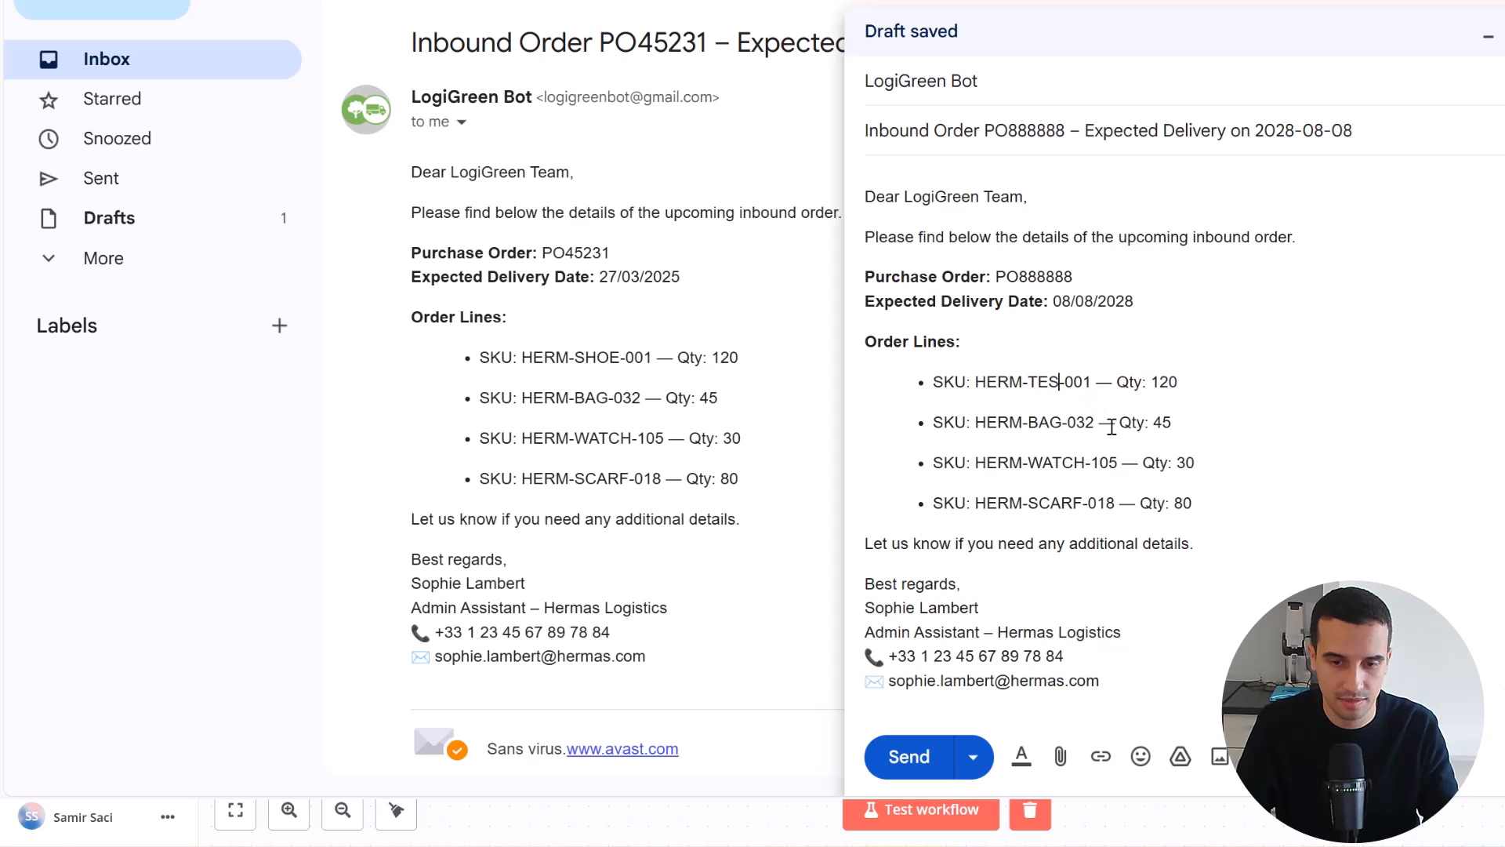
type("T")
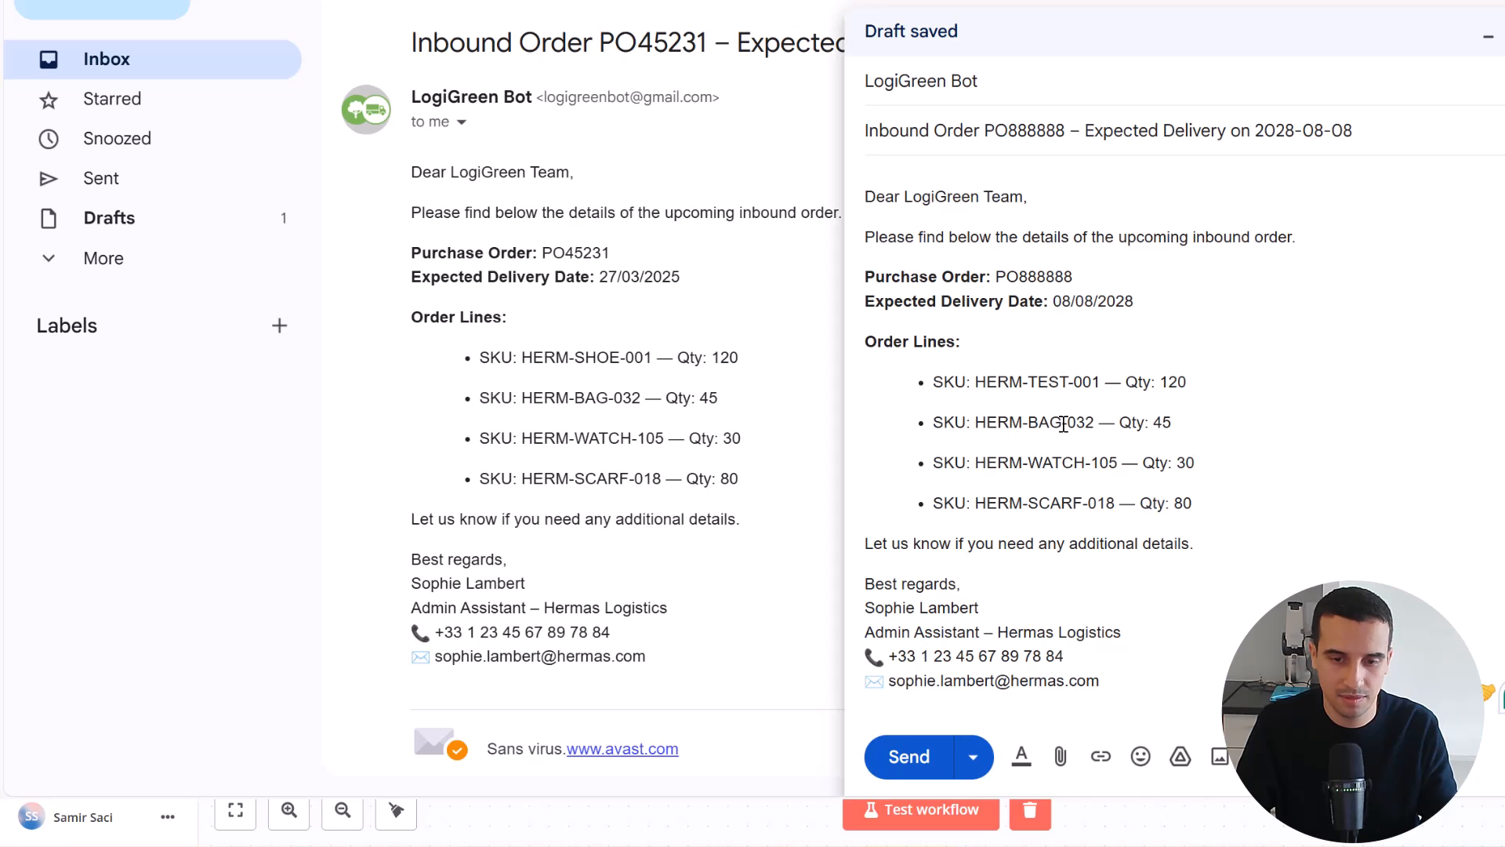
left_click_drag(1064, 424, 1029, 424)
type("THE")
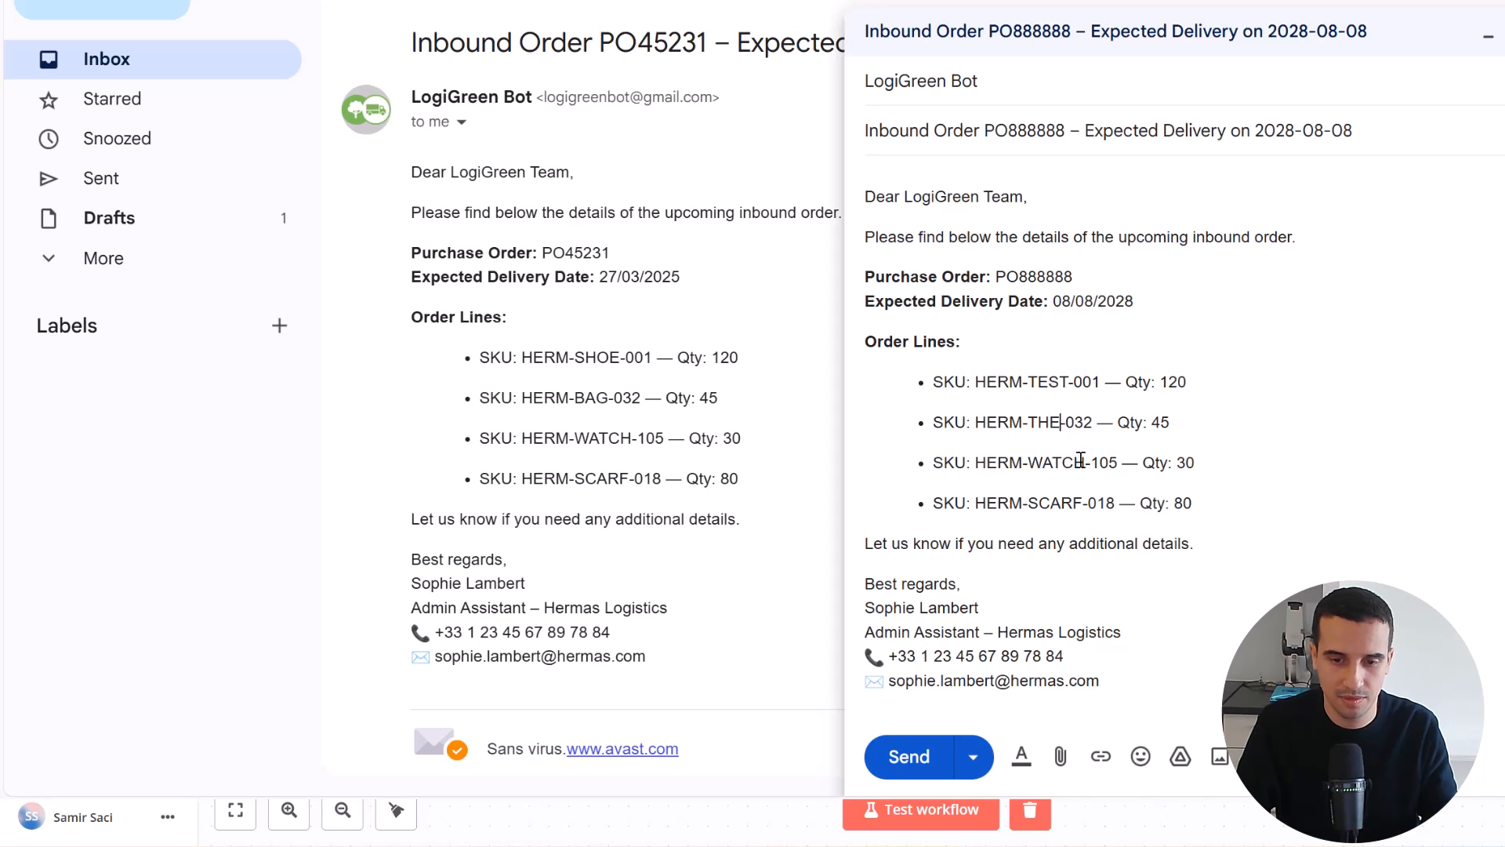
left_click_drag(1087, 464, 1040, 467)
type("ORK")
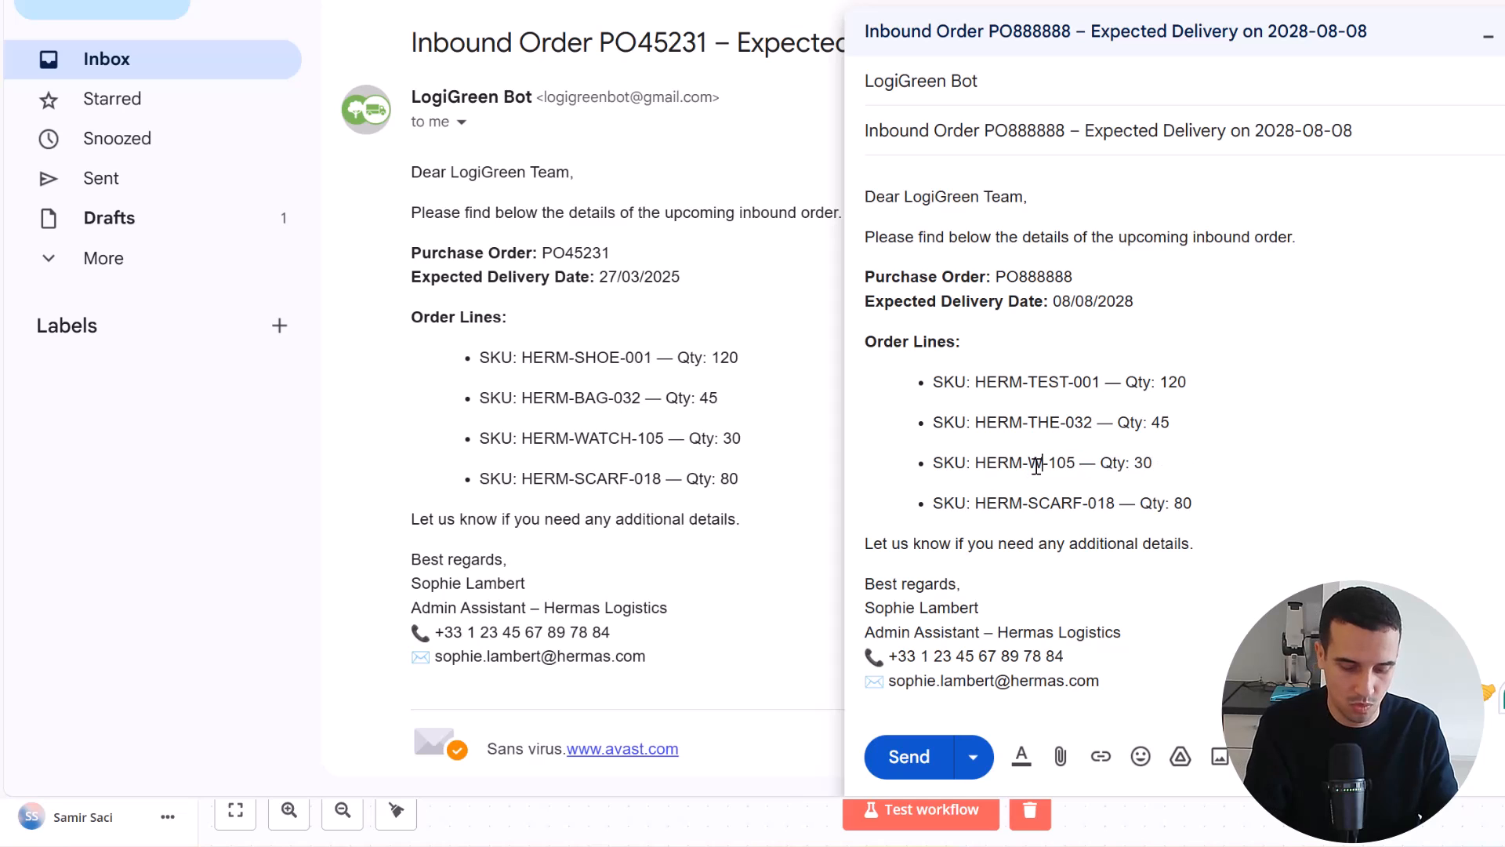
double_click(1051, 504)
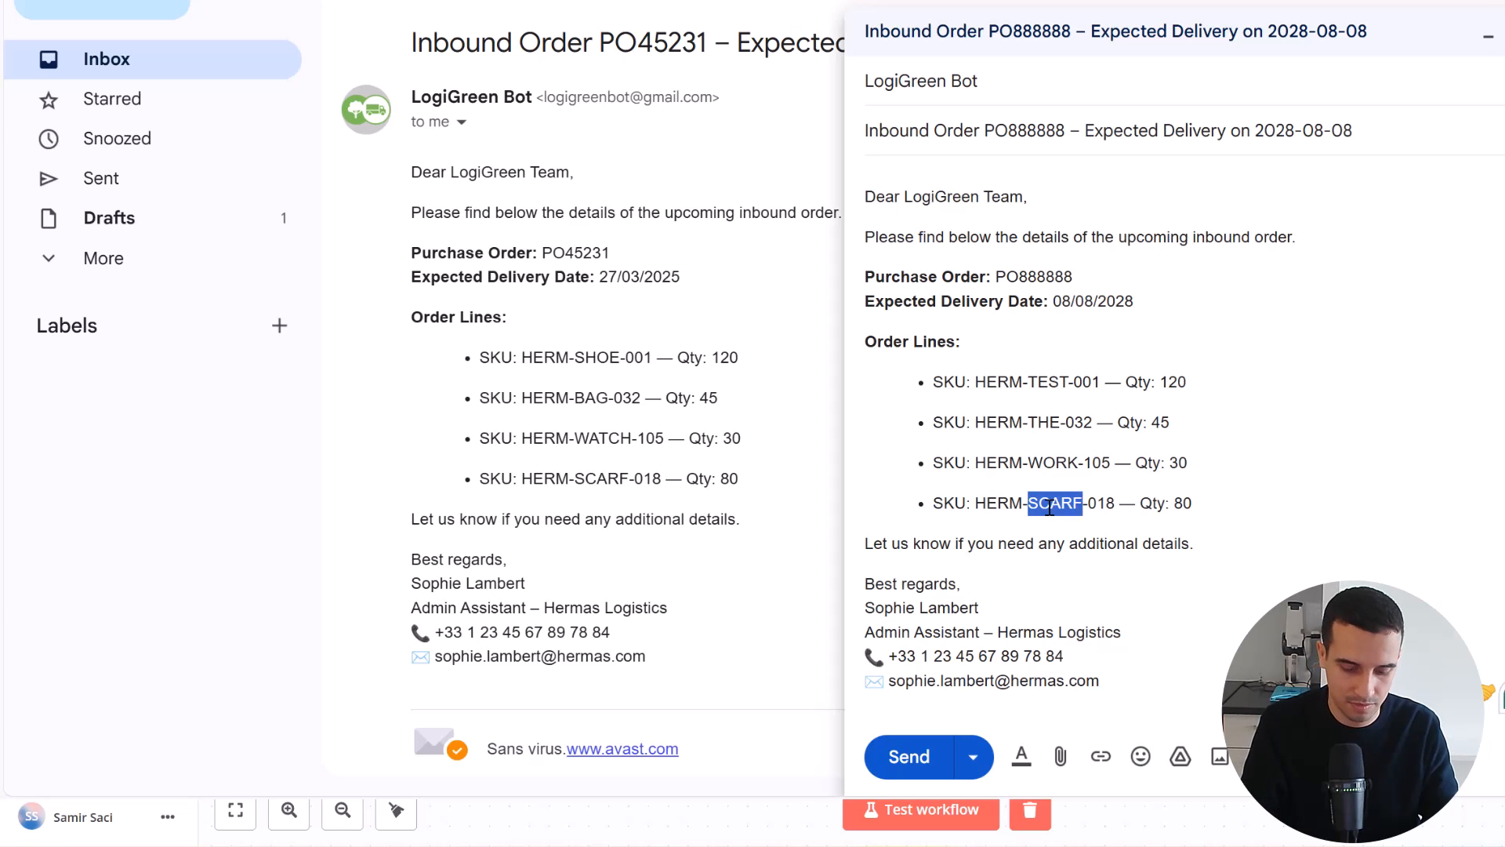
type("FLOW")
Set the quantities of HERM-TEST-001 and HERM-FLOW-018 to 88 and send the order email
double_click(1172, 384)
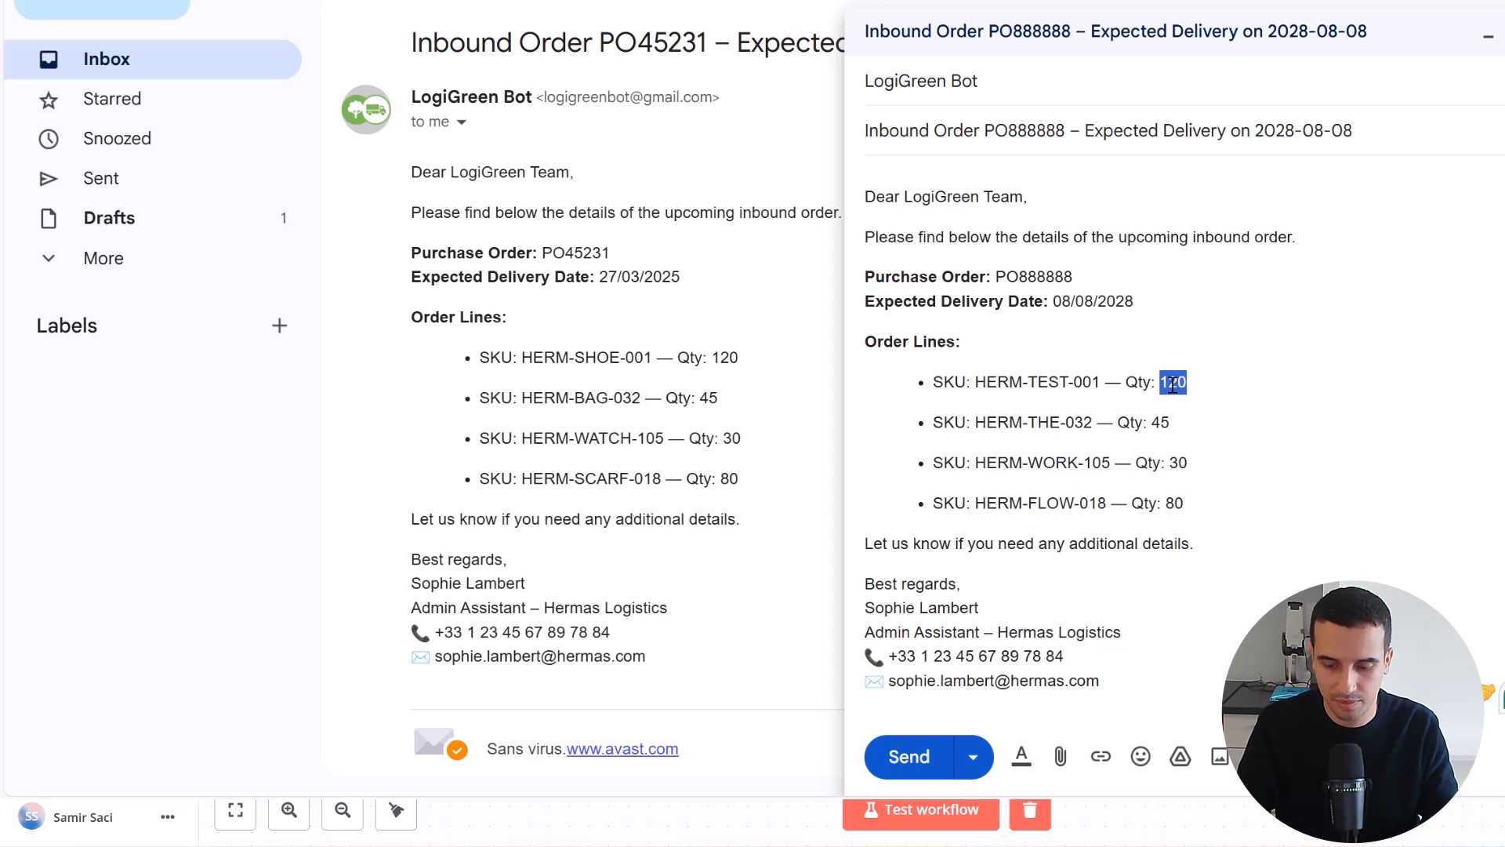
type("88")
double_click(1173, 503)
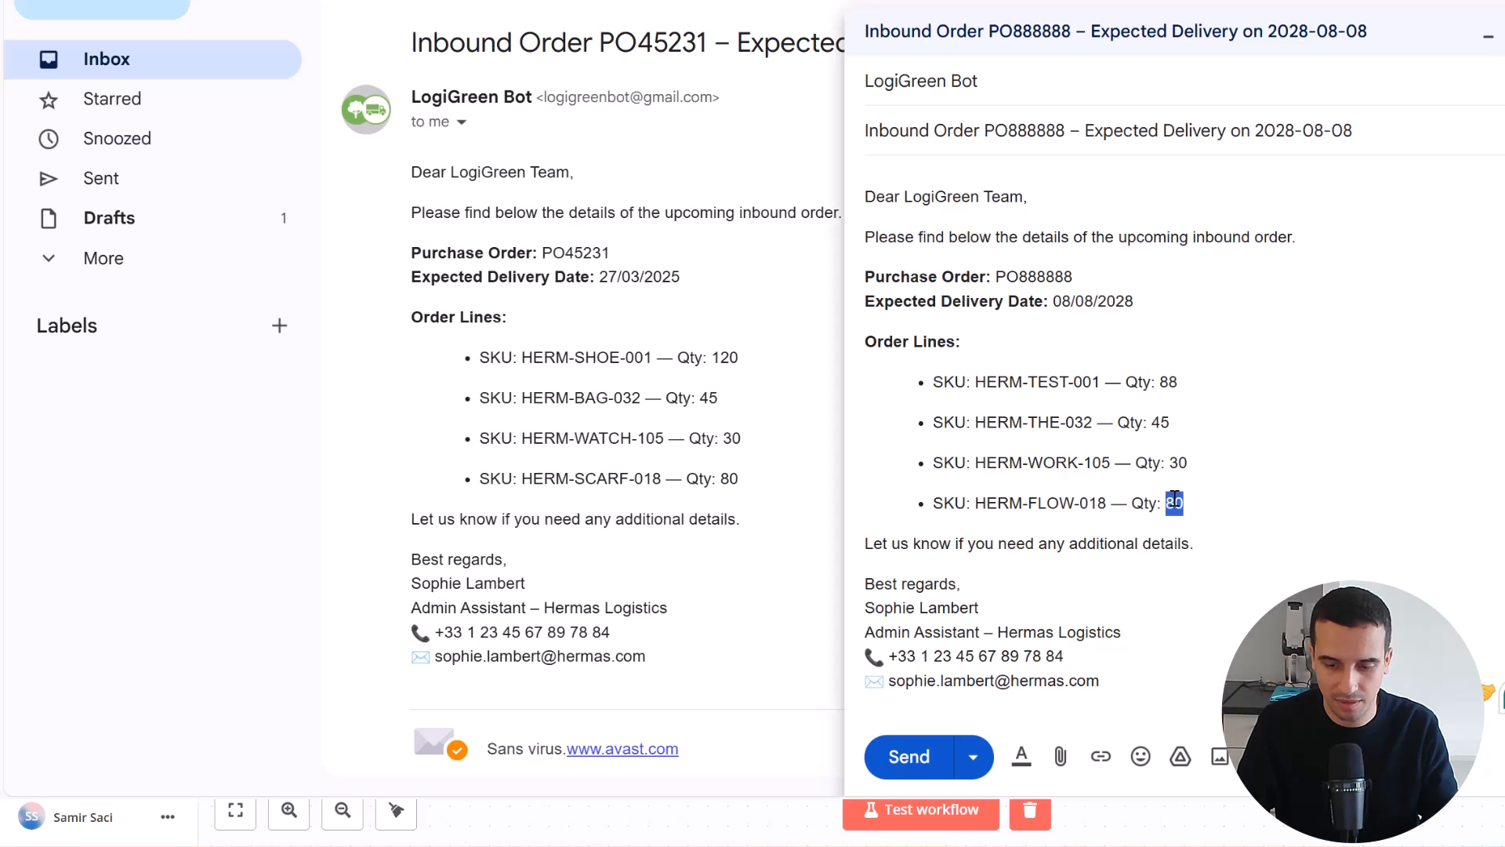
type("88")
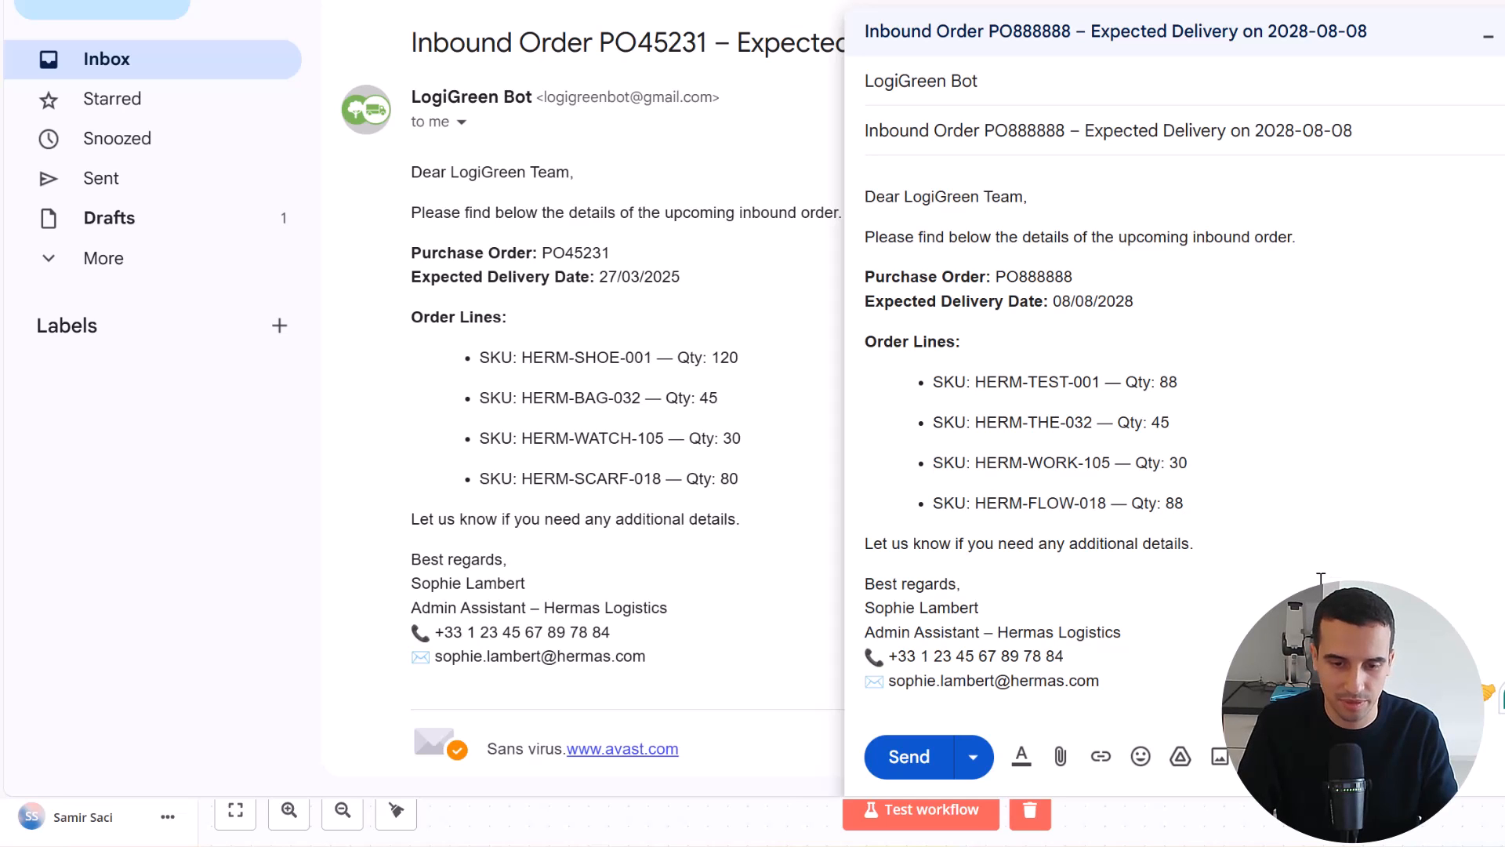
left_click(912, 757)
Switch to the n8n workflow and inspect the Google Sheets node's output in its most recent listed execution
key("alt+Tab")
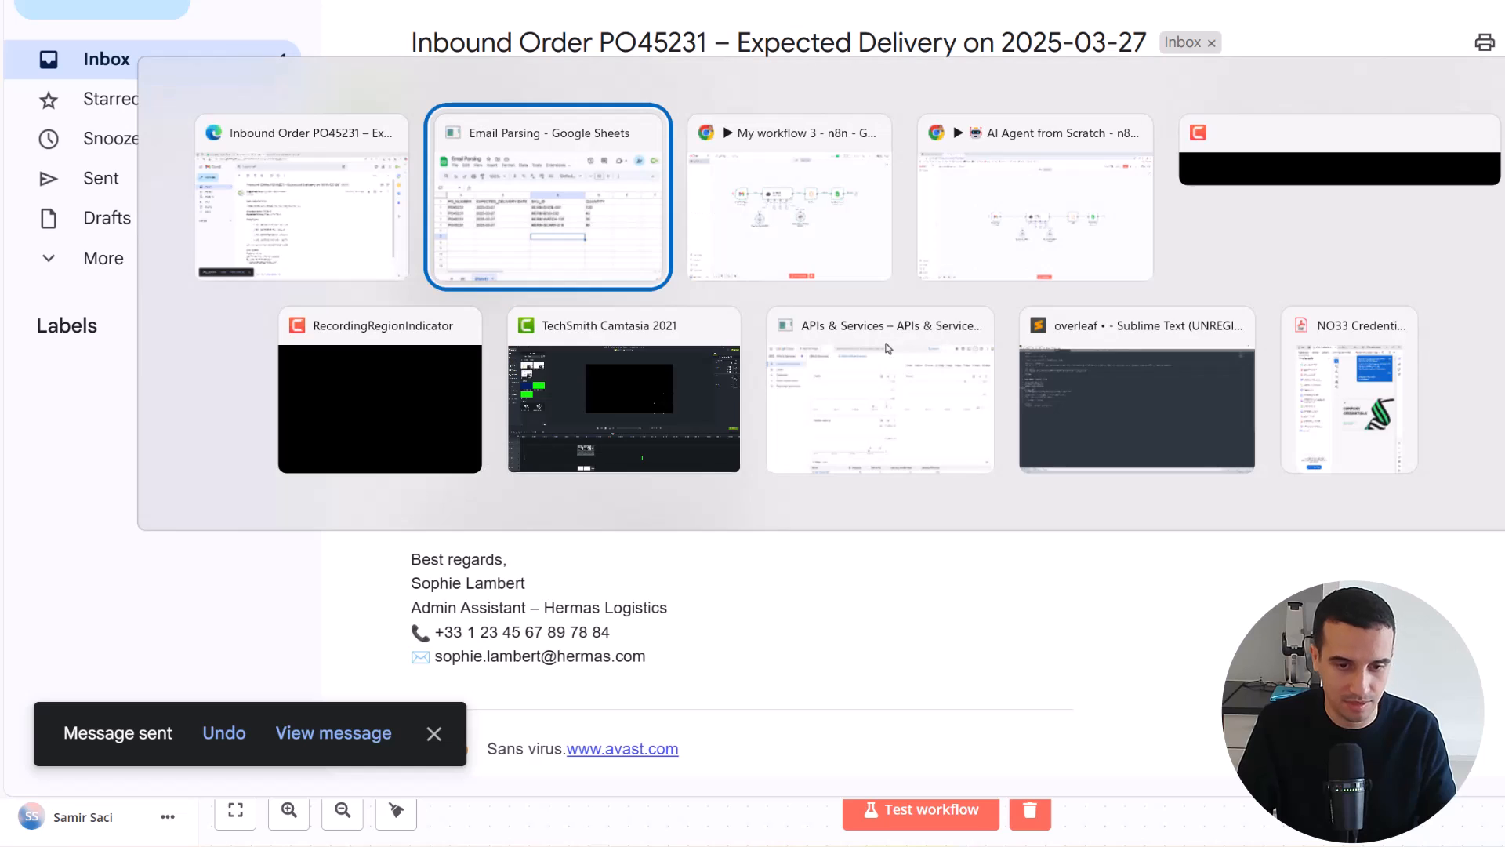
key("alt+Tab")
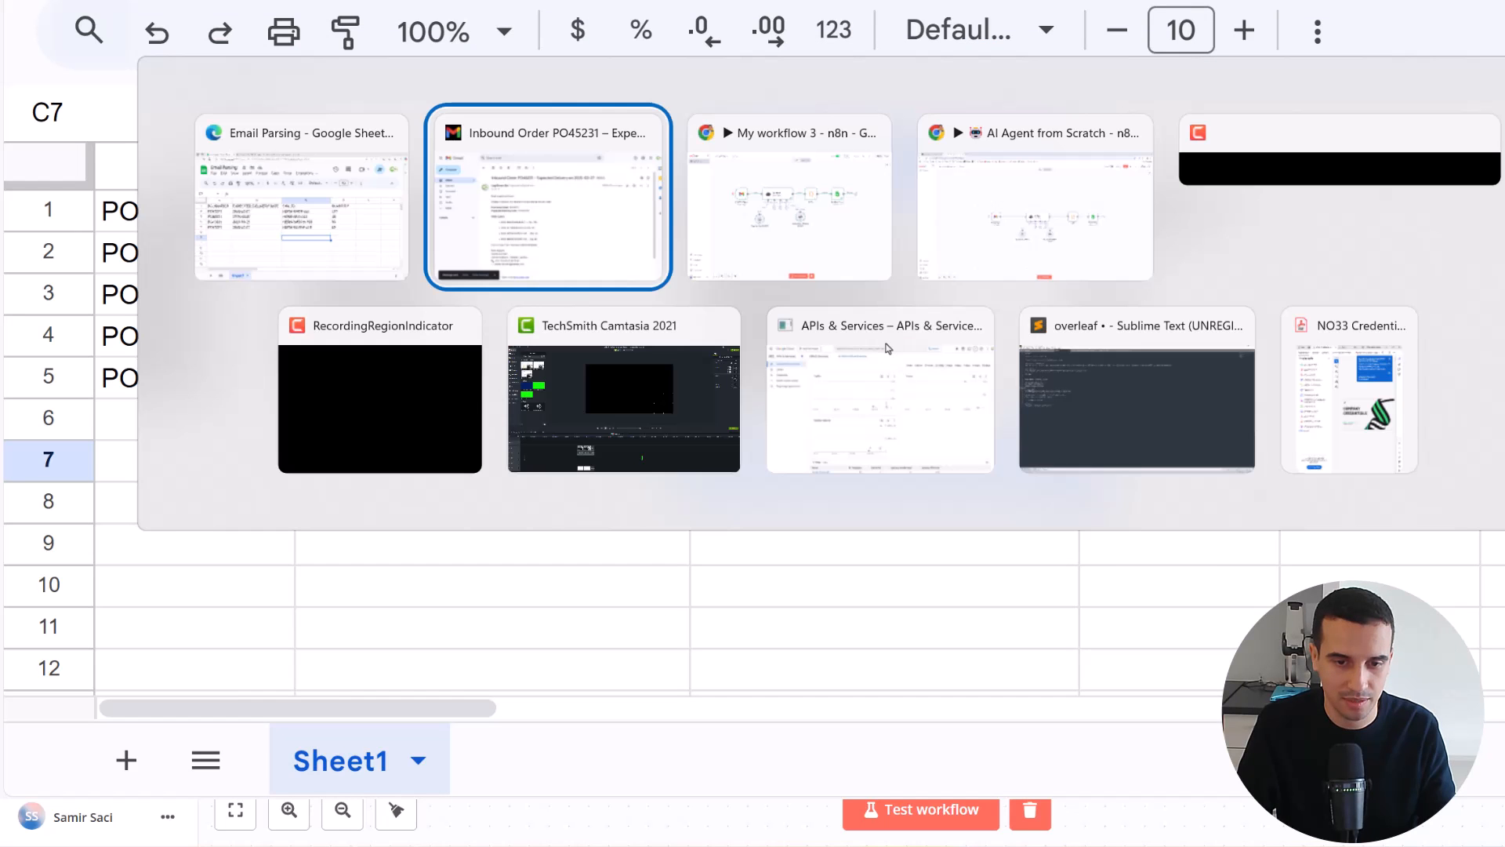
key("alt+Tab")
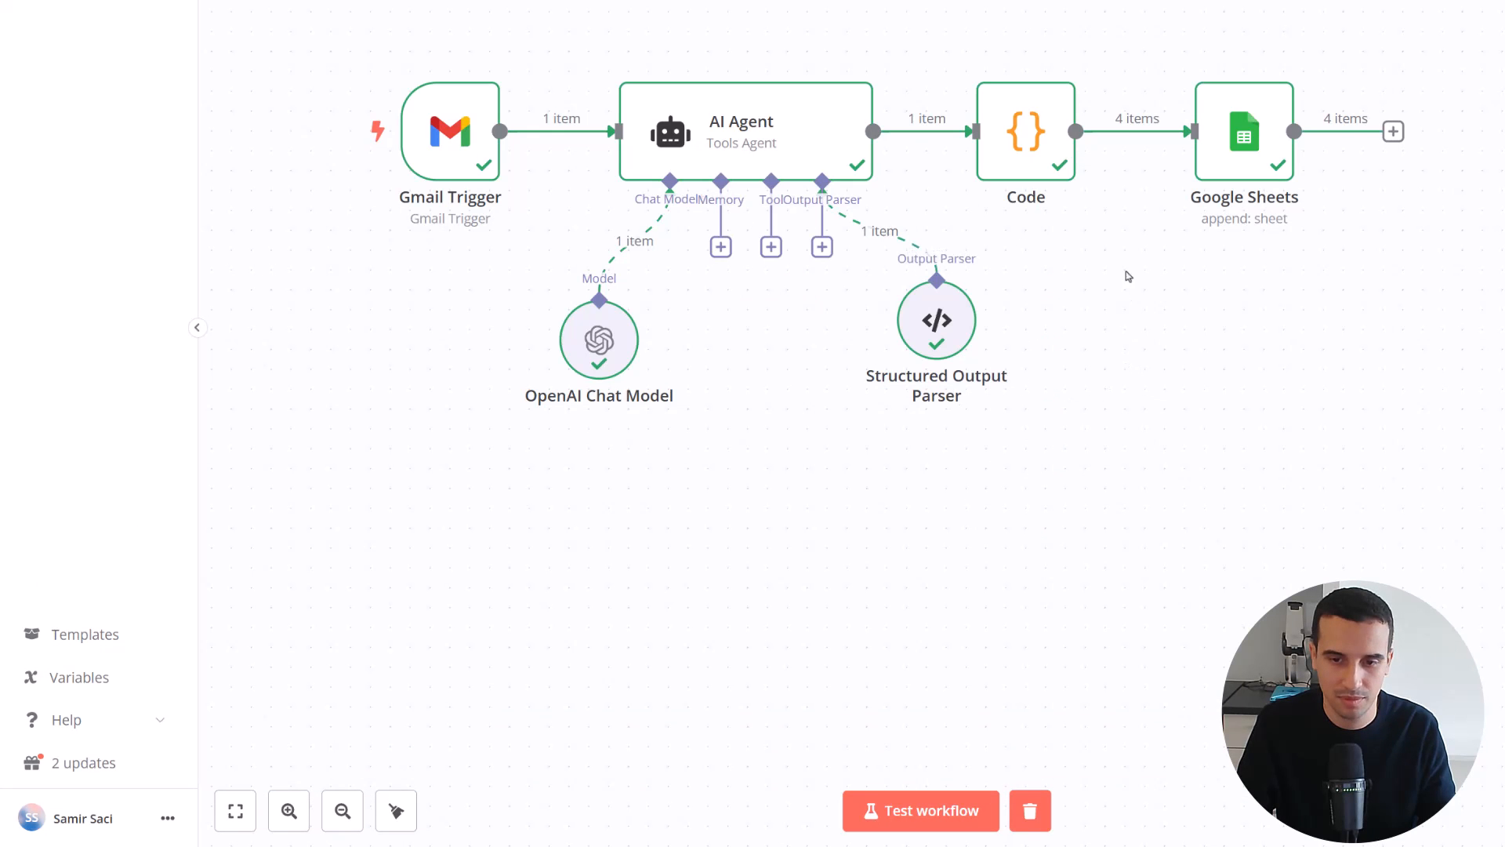
mouse_move(1266, 146)
left_click(786, 65)
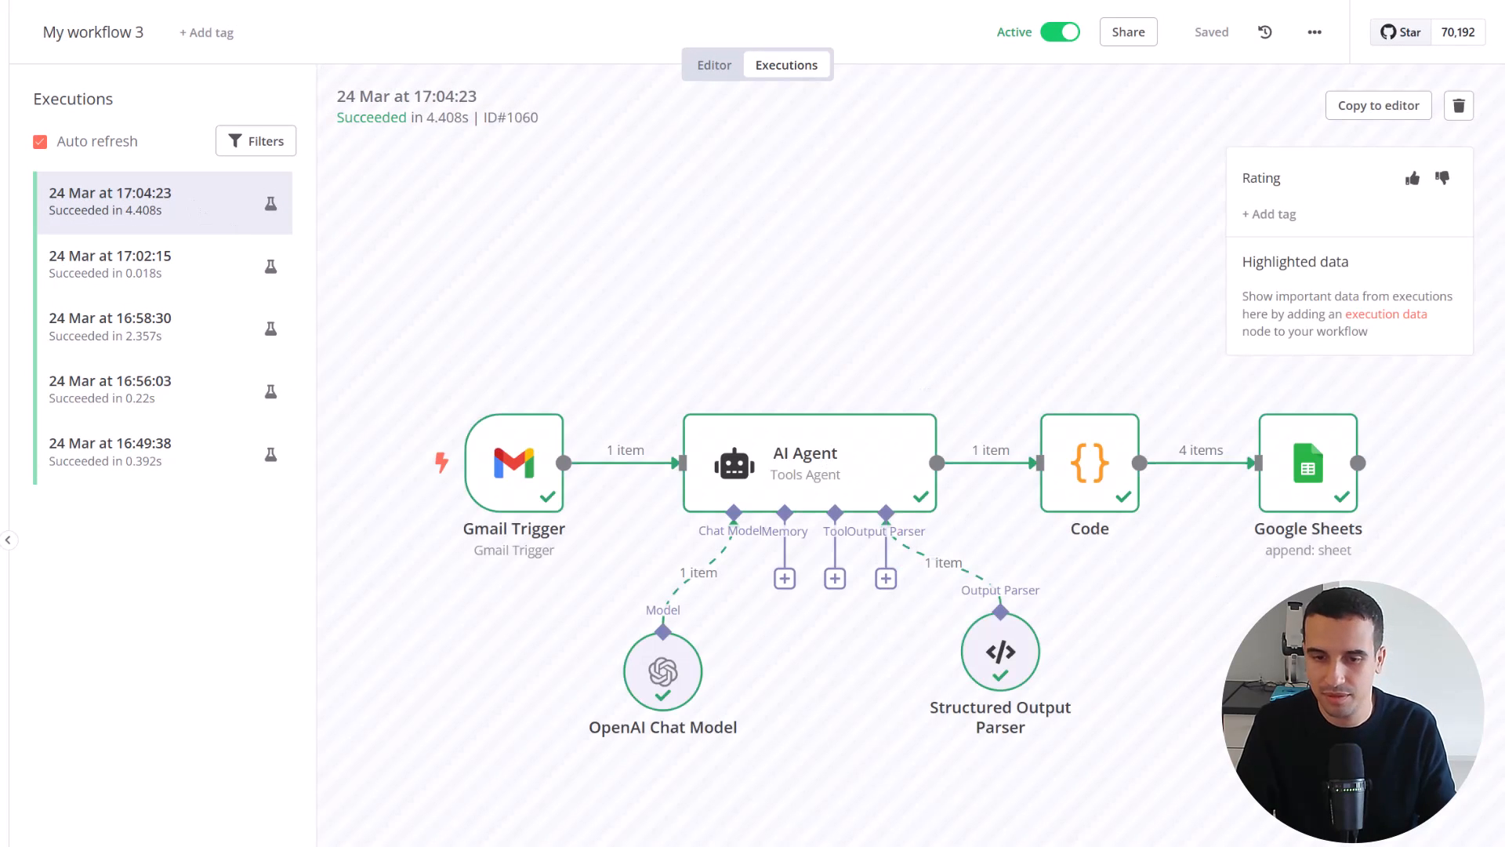
double_click(1308, 462)
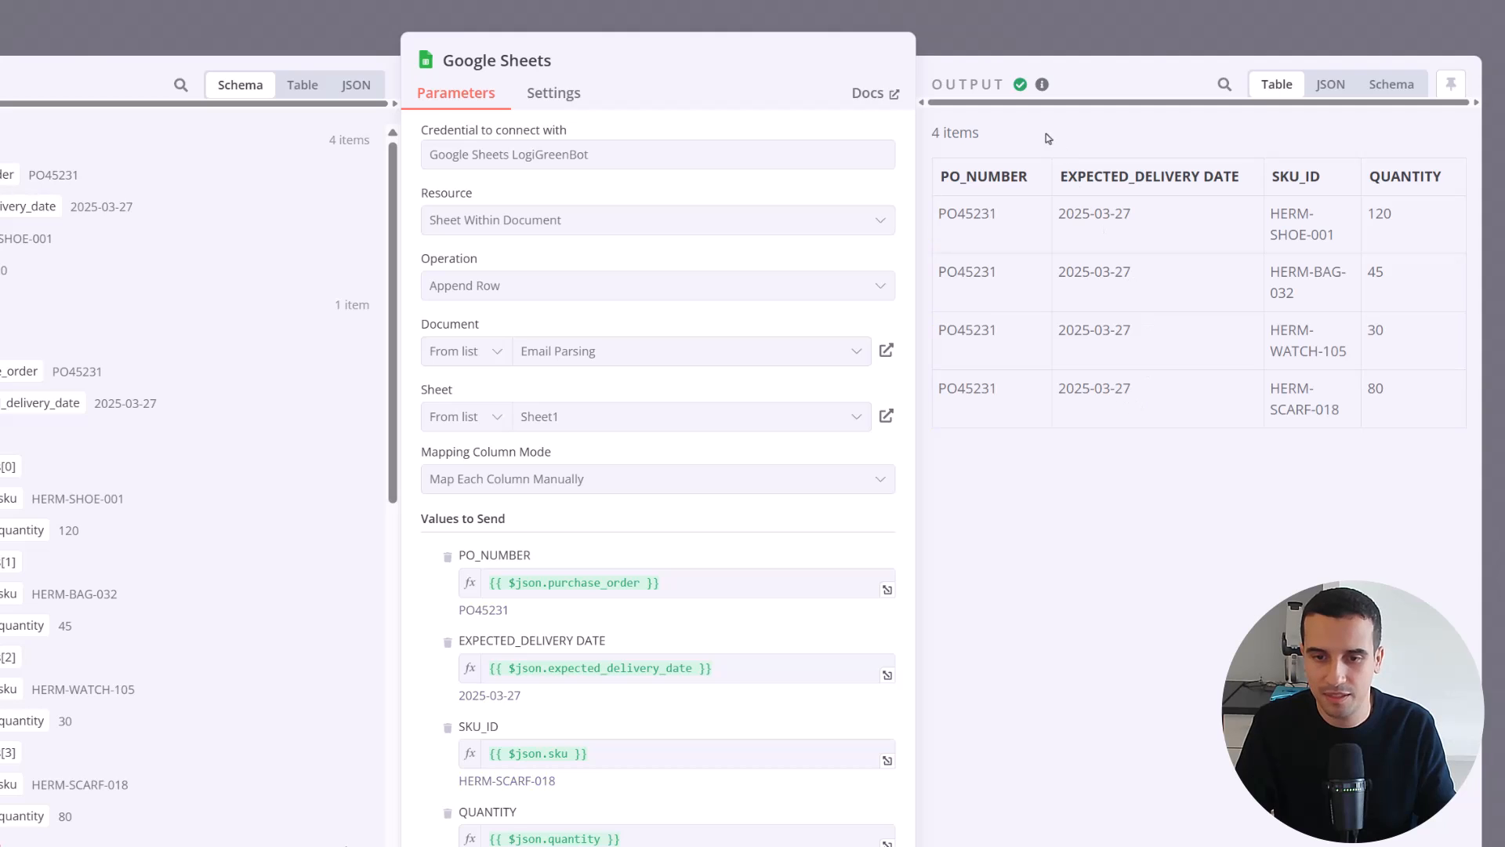
left_click(2, 28)
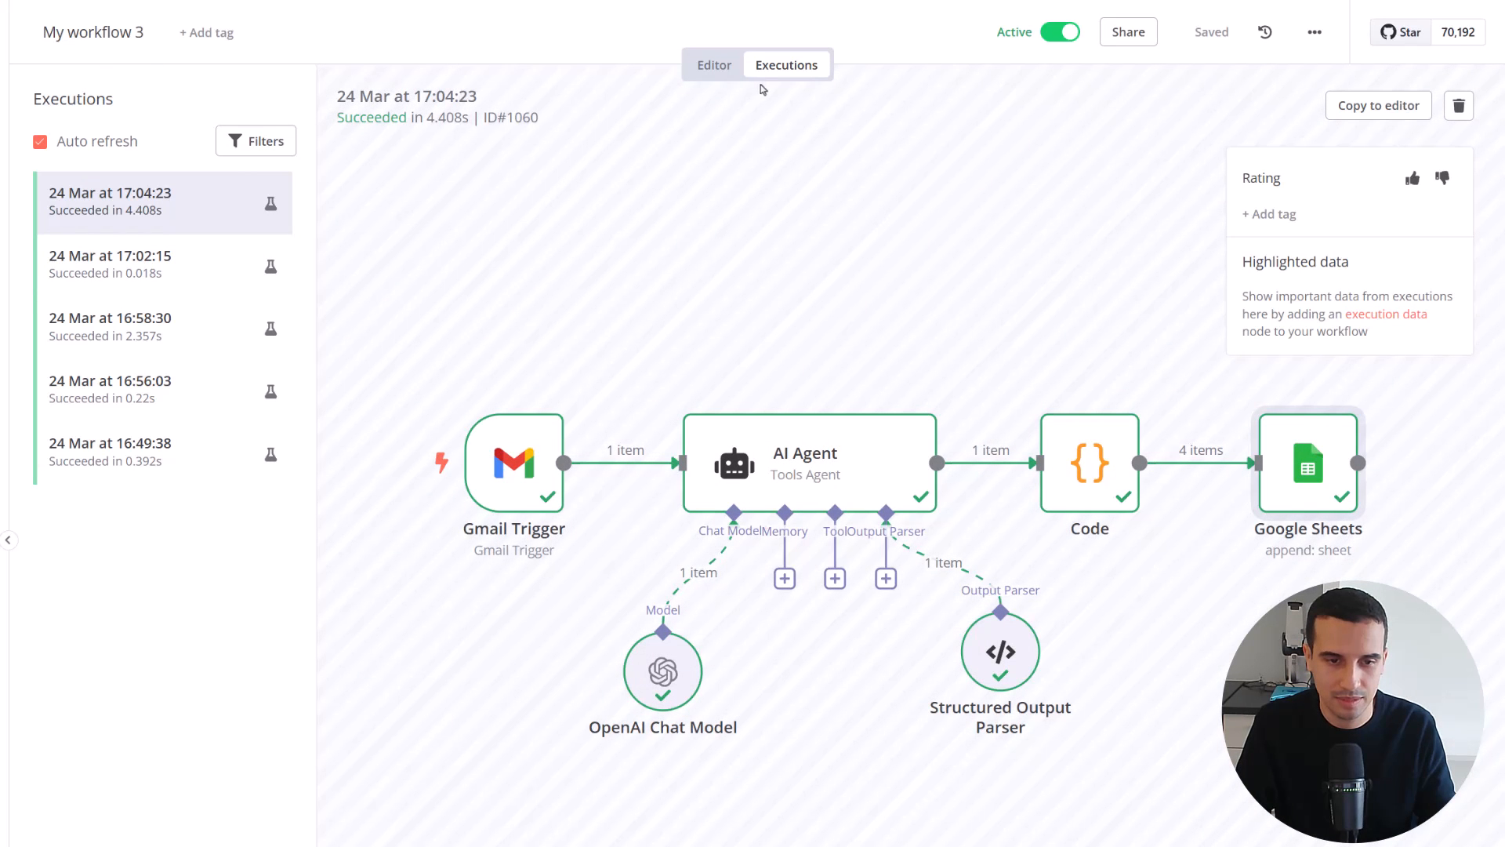
Compare the 17:02:15 and 17:04:23 executions and recheck the executions list for a new run
left_click(184, 259)
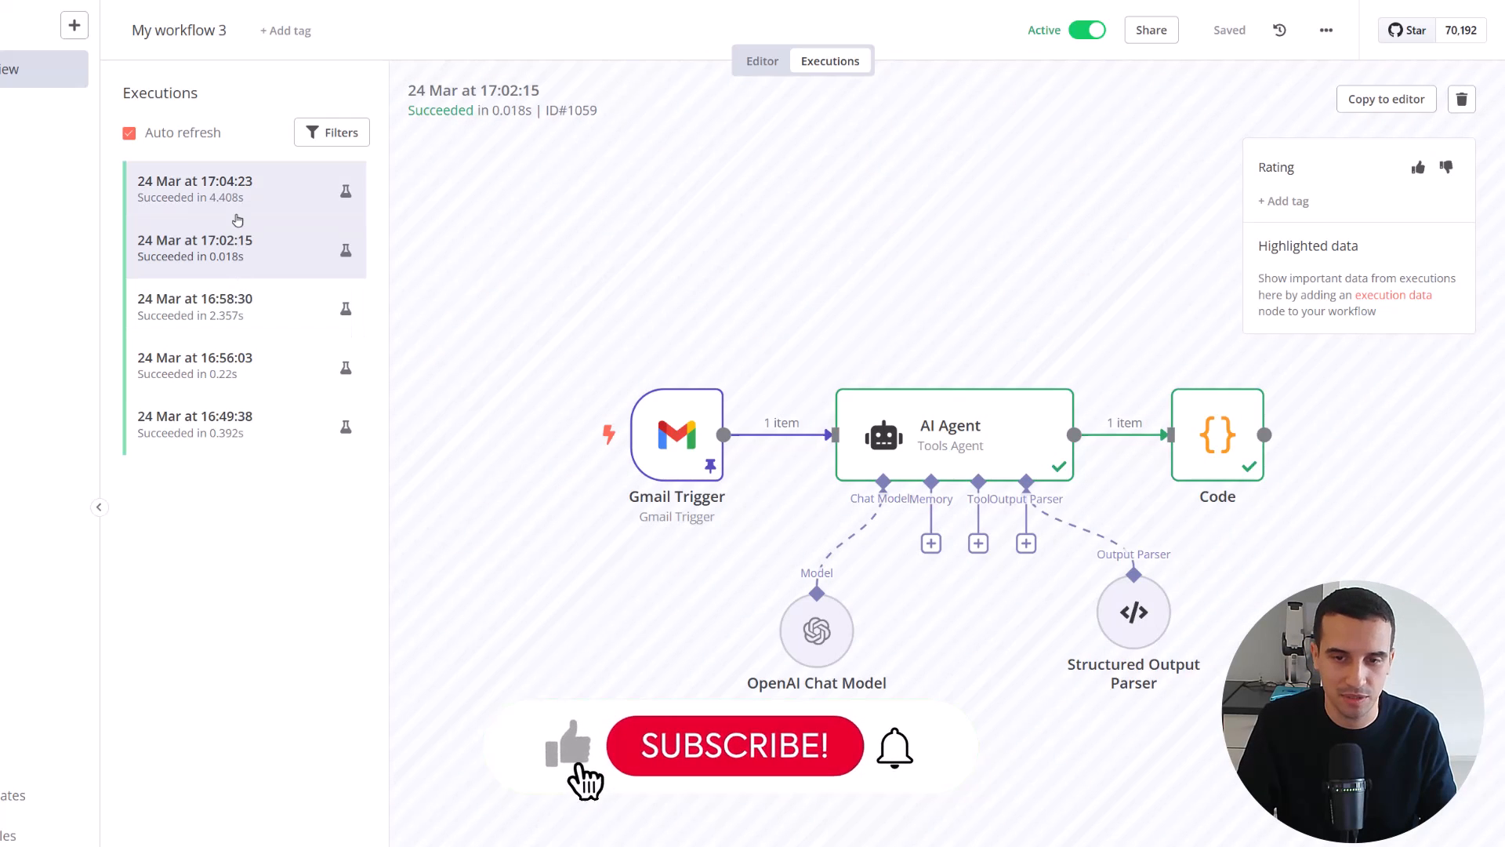
left_click(238, 218)
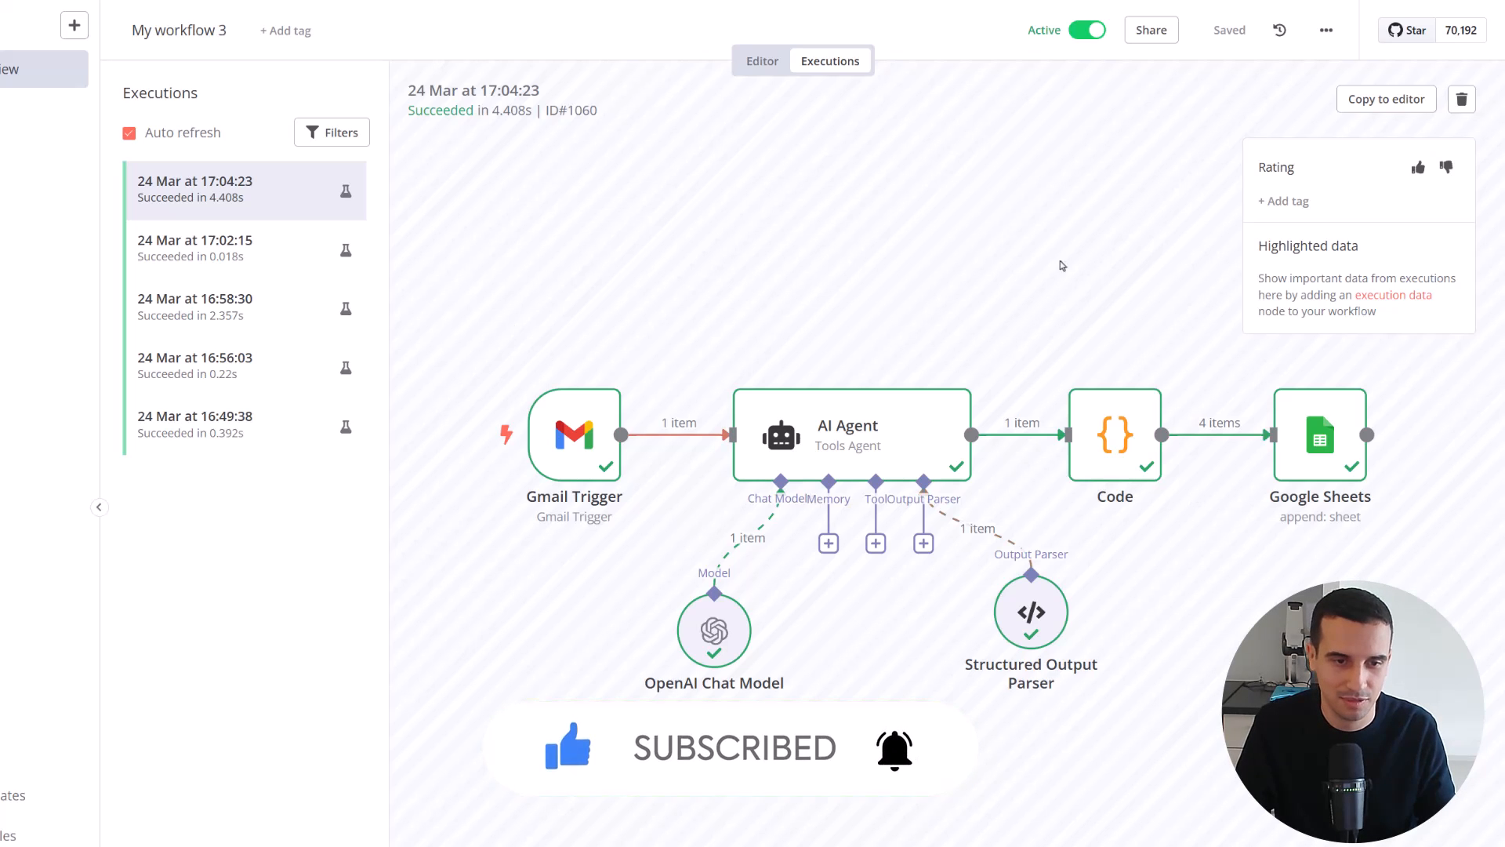
left_click(761, 62)
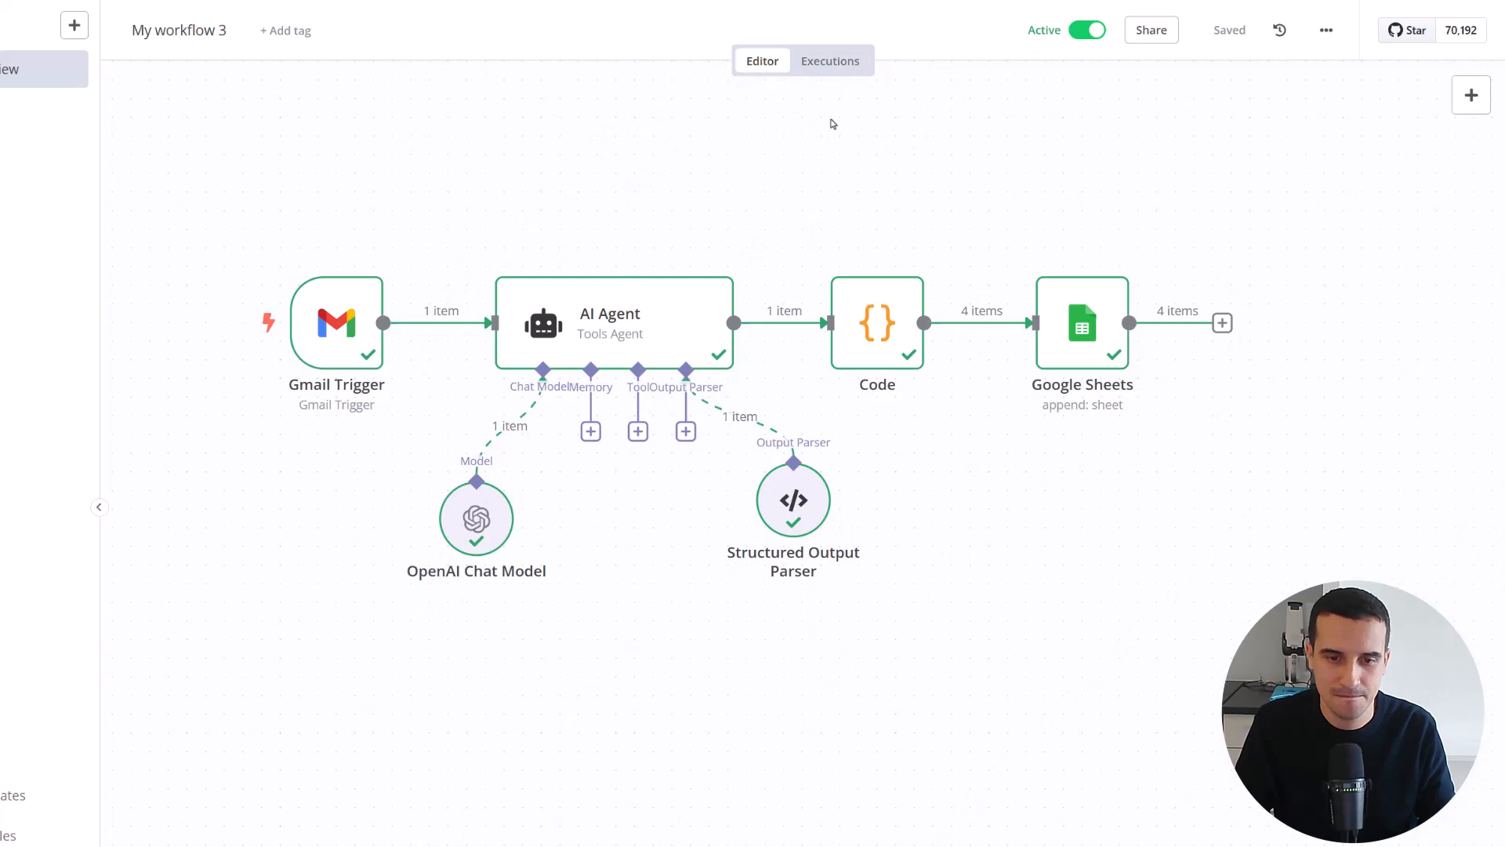
left_click(836, 63)
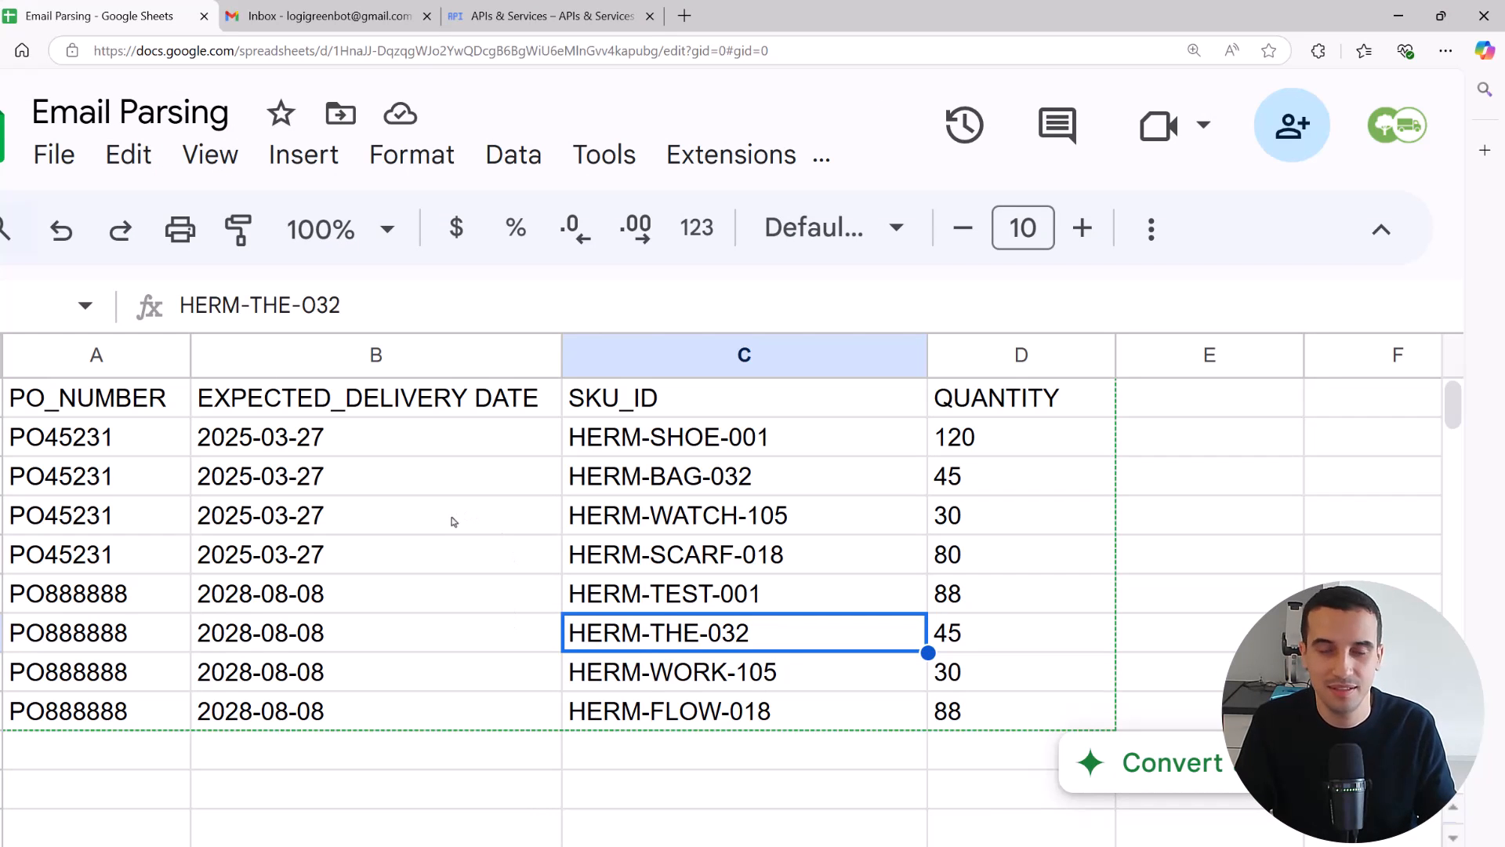
Examine the new order's rows dated 2028-08-08 in the Email Parsing spreadsheet in Google Sheets
left_click(382, 597)
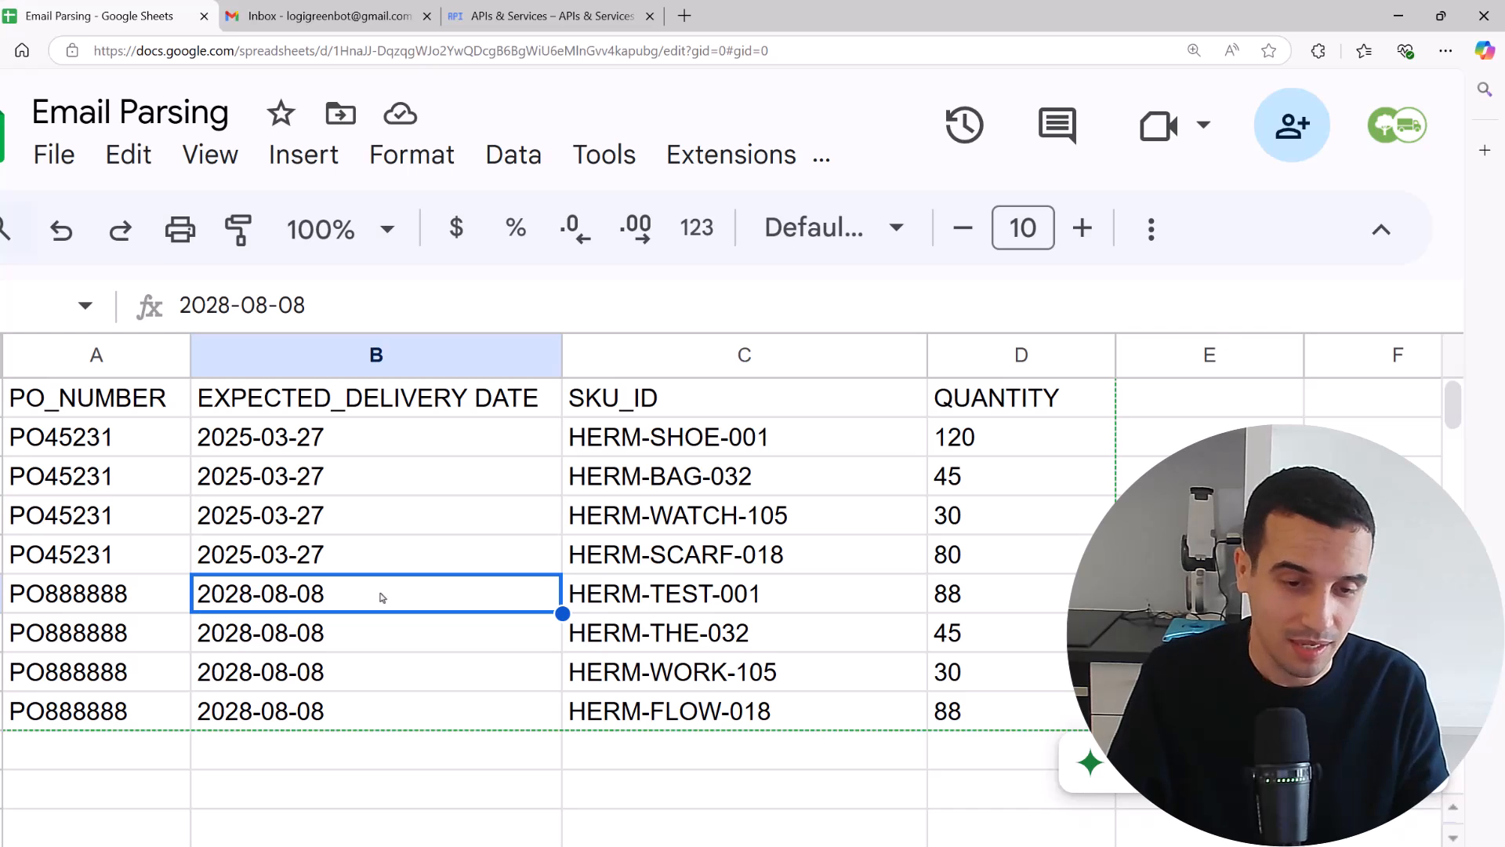
left_click_drag(92, 575, 1001, 712)
left_click(992, 629)
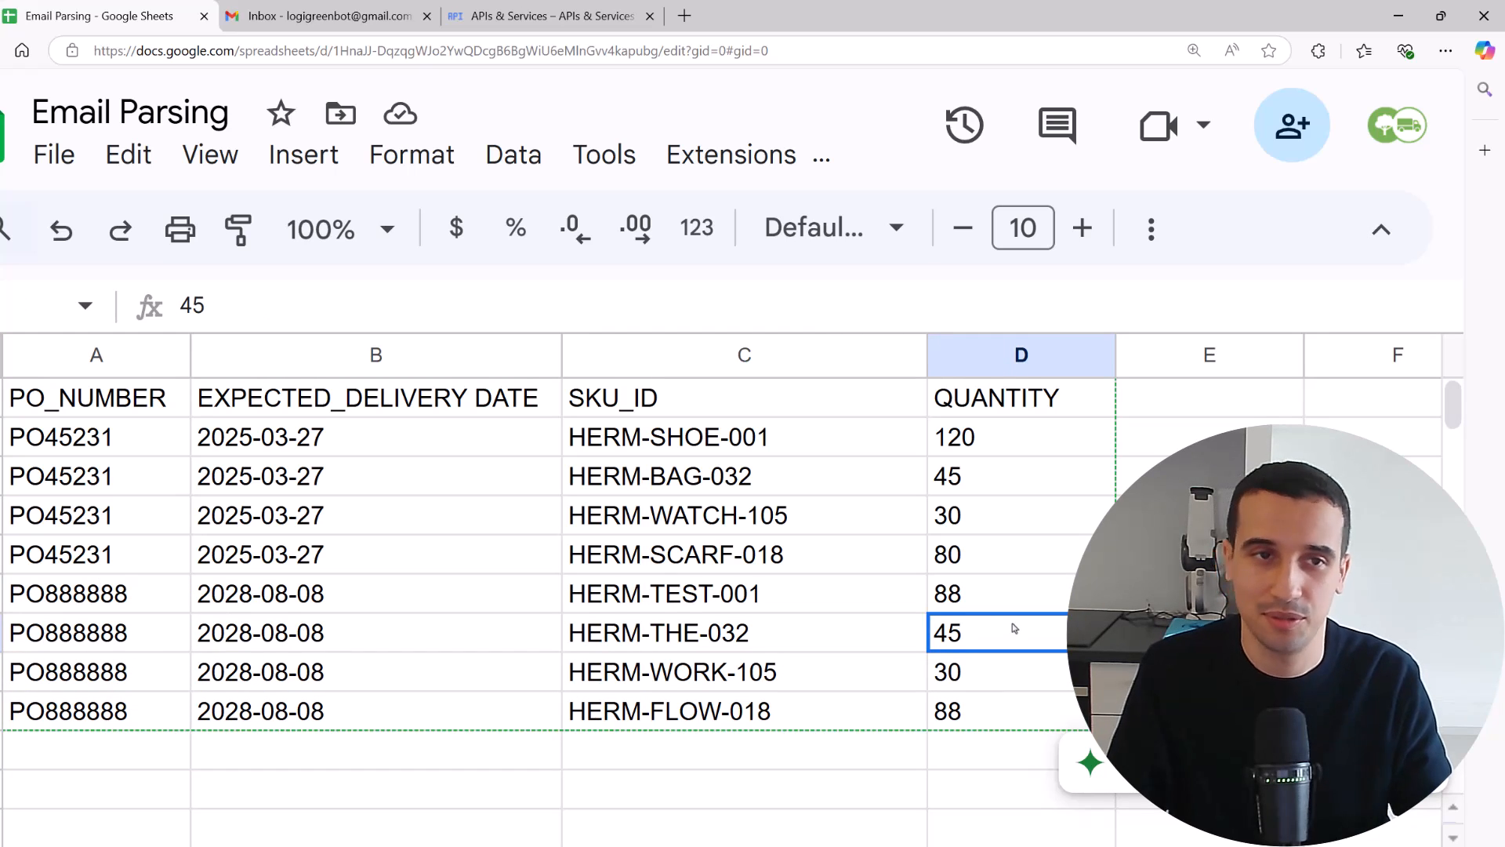